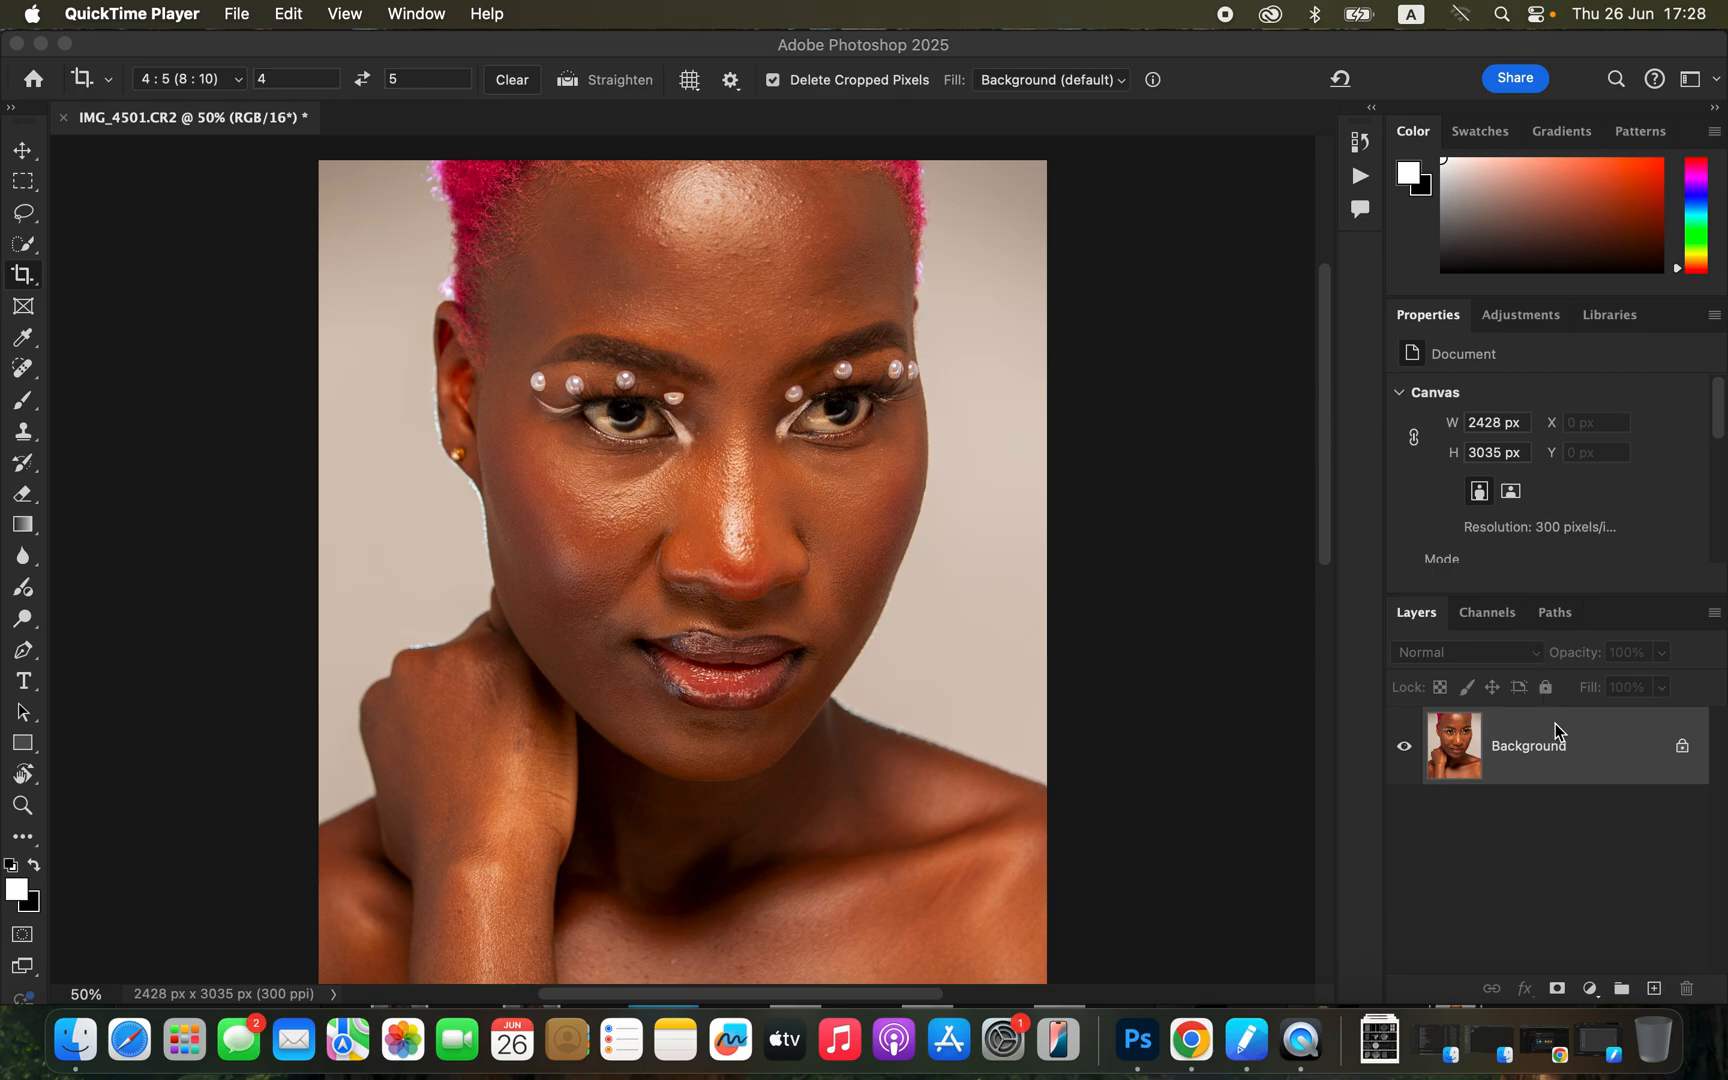
# Step: Duplicate the Background layer twice and rename the lower copy COLOR
pyautogui.click(1590, 760)
pyautogui.moveTo(1612, 760); pyautogui.dragTo(1655, 988)
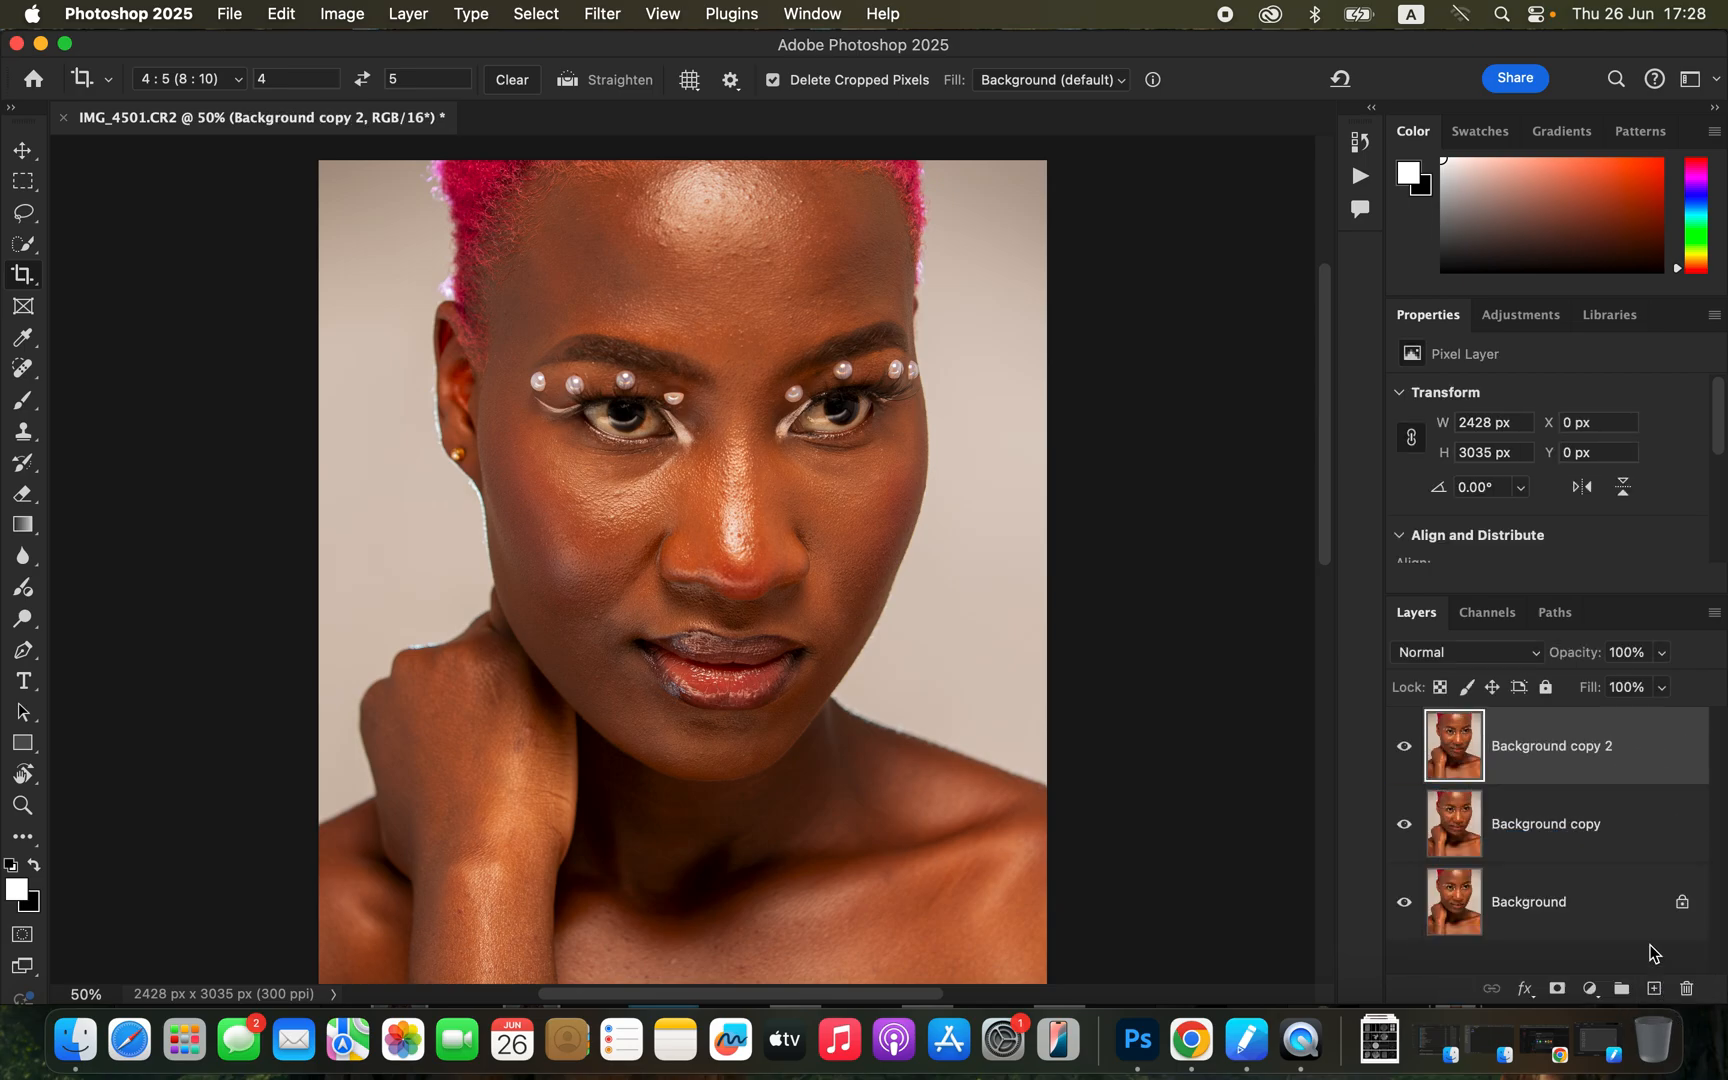
pyautogui.doubleClick(1566, 825)
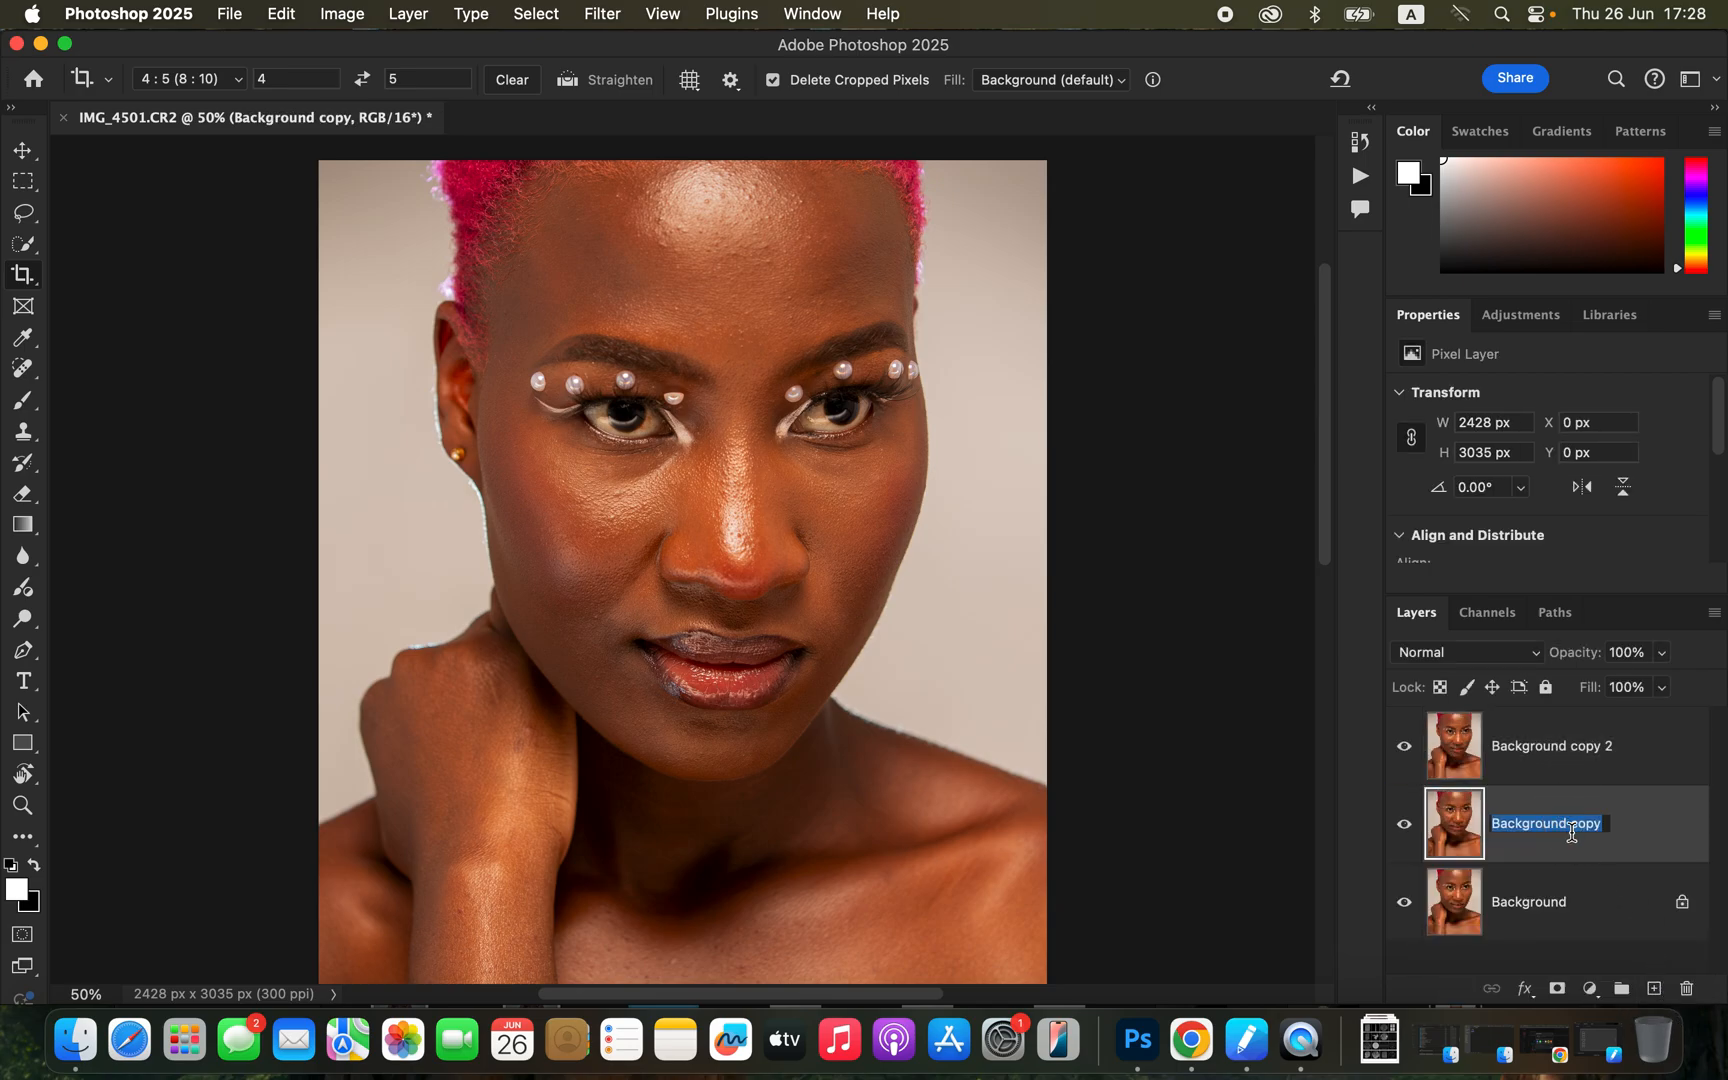
pyautogui.press('capslock')
pyautogui.write('OLO')
pyautogui.press('BackSpace')
pyautogui.press('BackSpace')
pyautogui.press('BackSpace')
pyautogui.write('LOR')
pyautogui.press('Return')
# Step: Rename the uppermost Background copy as TEXTURE
pyautogui.doubleClick(1540, 743)
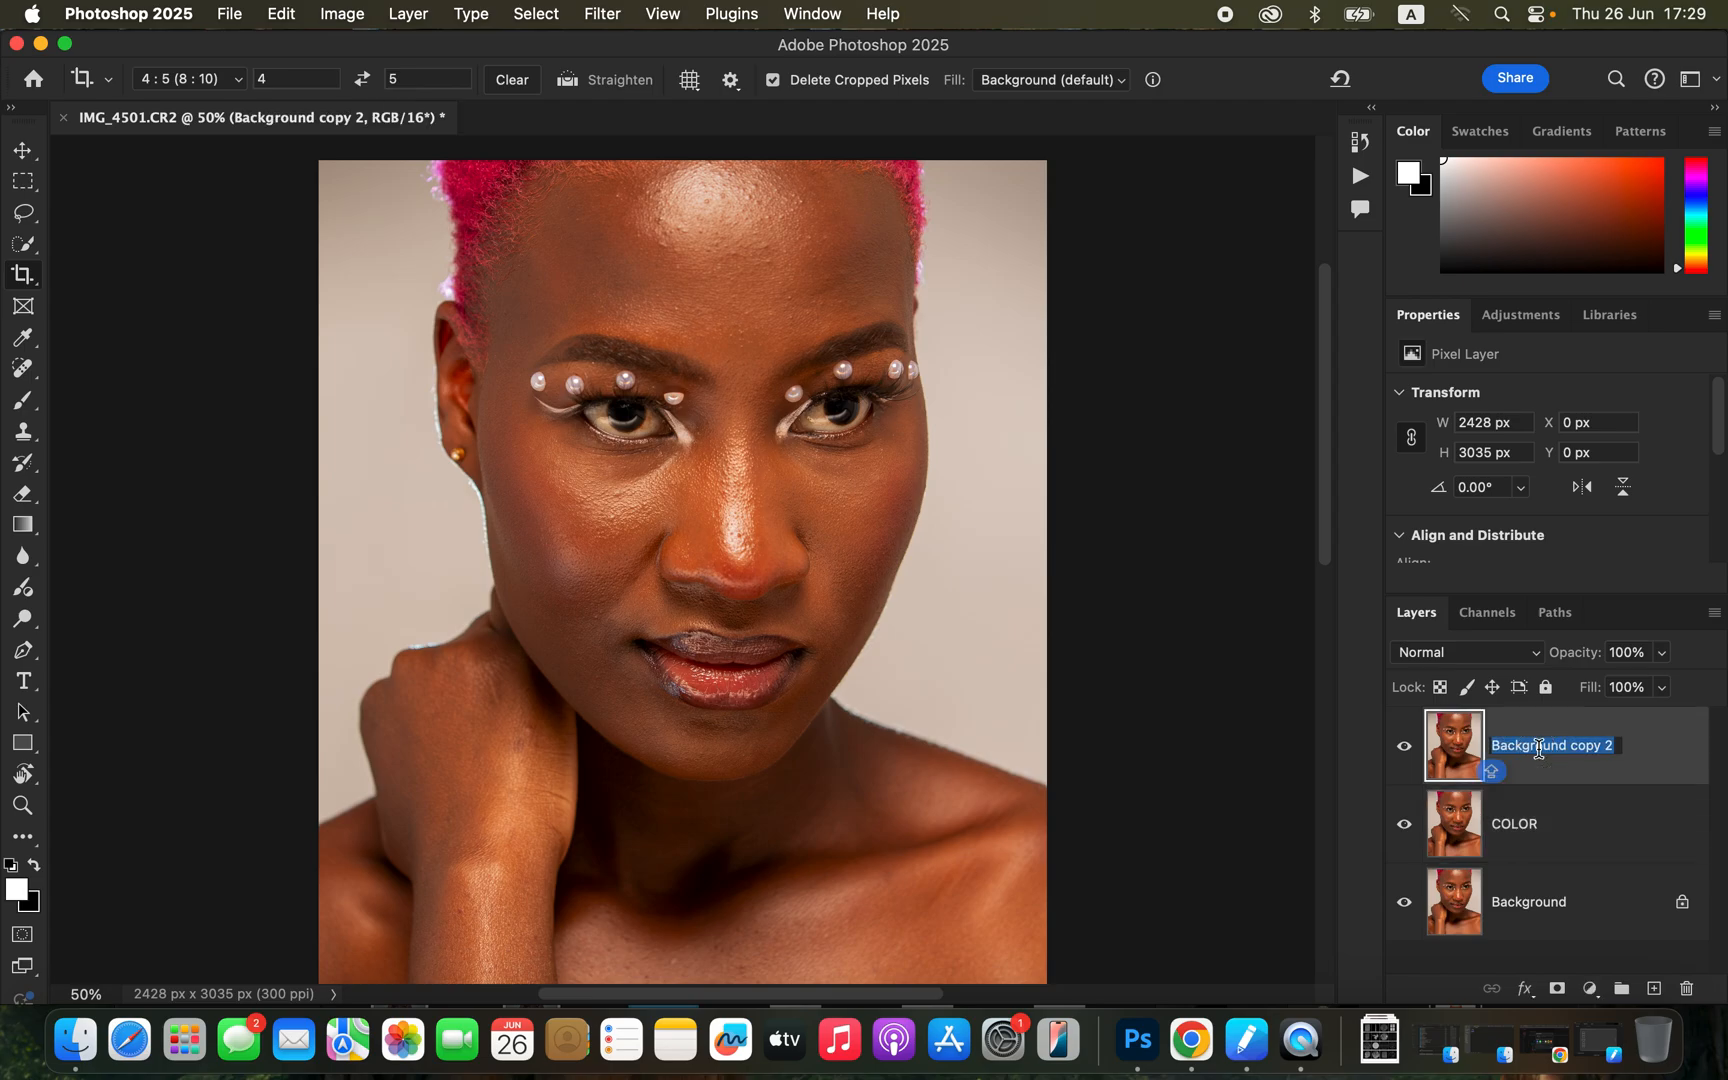
pyautogui.write('TEXTURE')
pyautogui.press('Return')
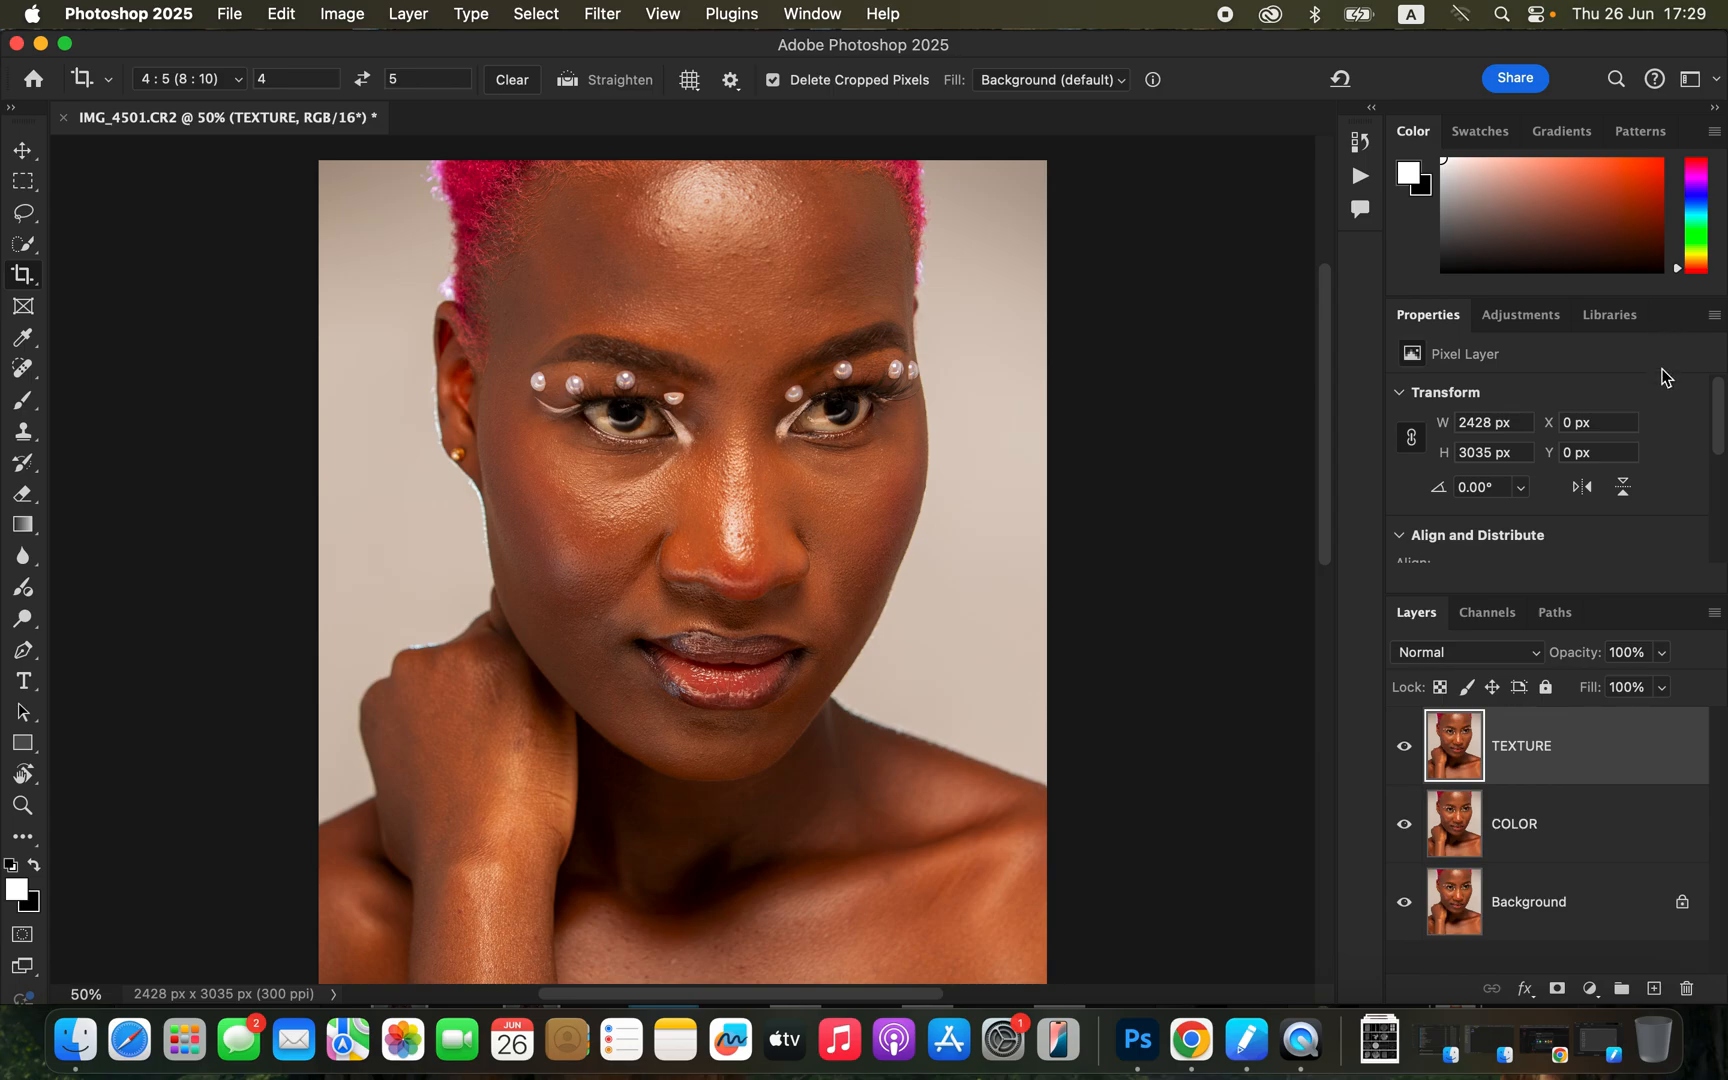
# Step: Hide the TEXTURE layer and apply a Gaussian Blur with an 8.0-pixel radius to the COLOR layer
pyautogui.click(1601, 838)
pyautogui.click(1404, 746)
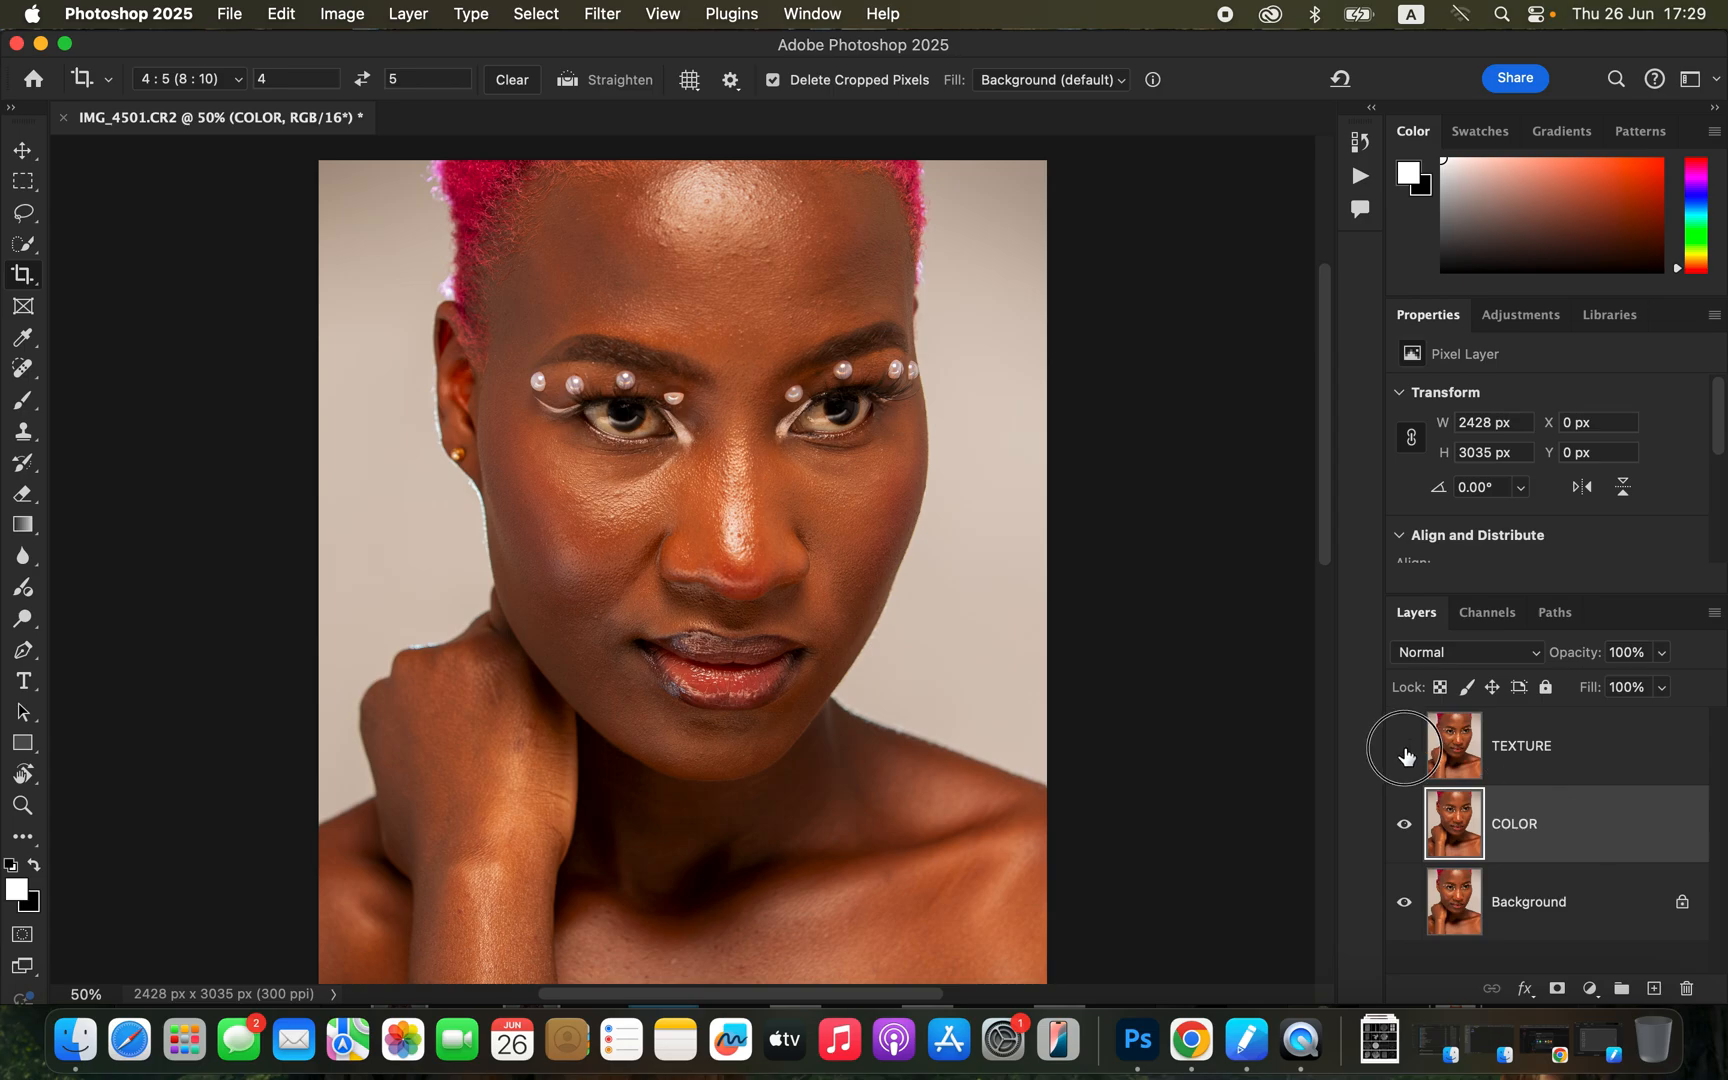
pyautogui.click(605, 14)
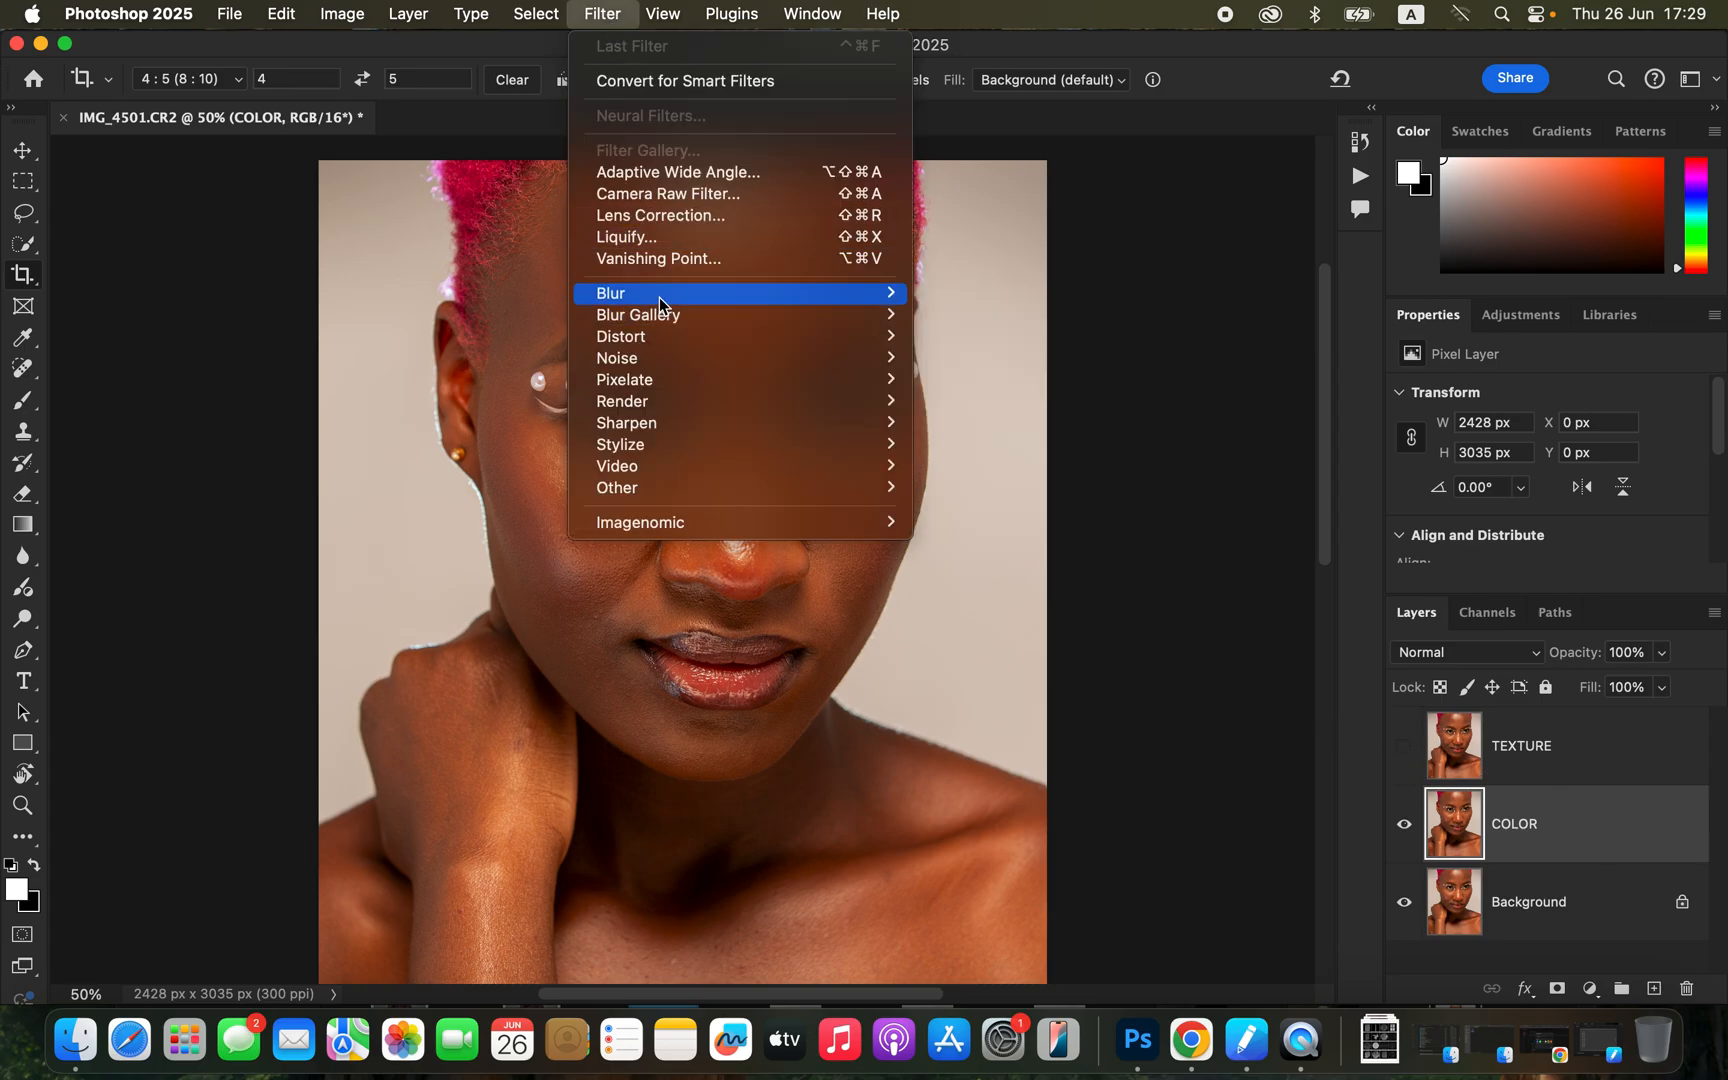
pyautogui.moveTo(662, 296)
pyautogui.click(1040, 388)
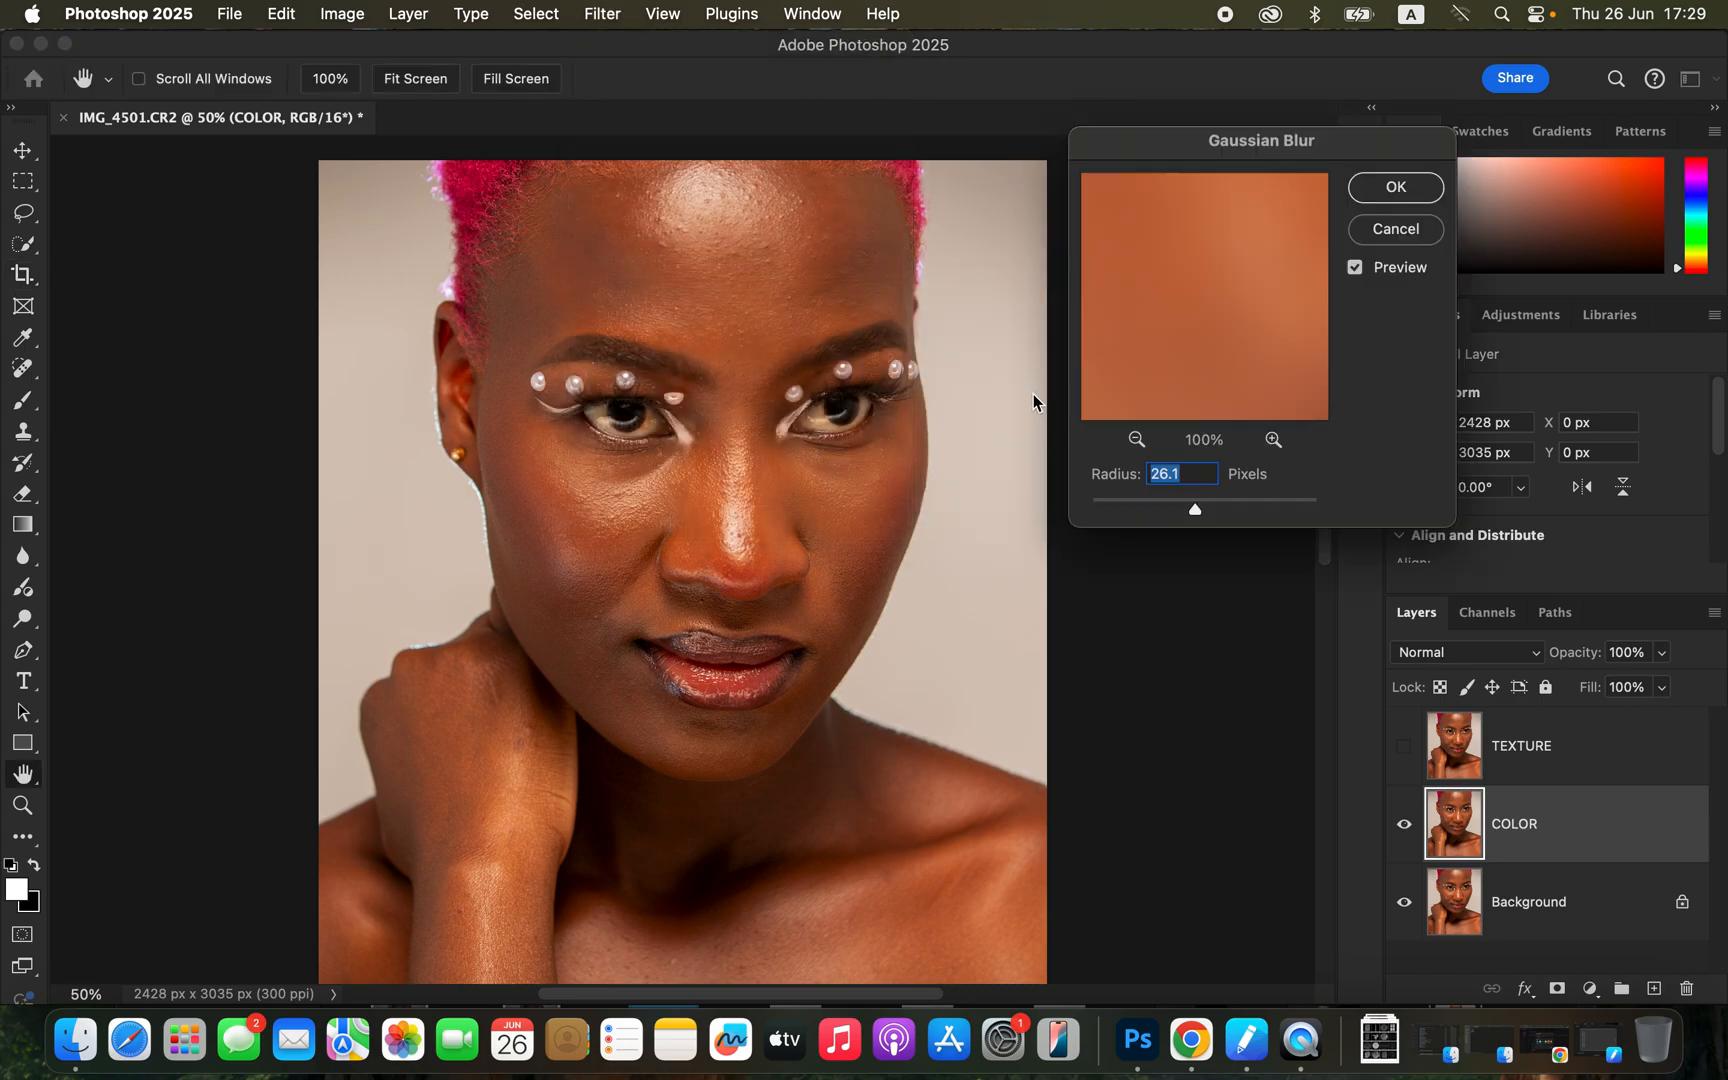
pyautogui.moveTo(1195, 509); pyautogui.dragTo(945, 498)
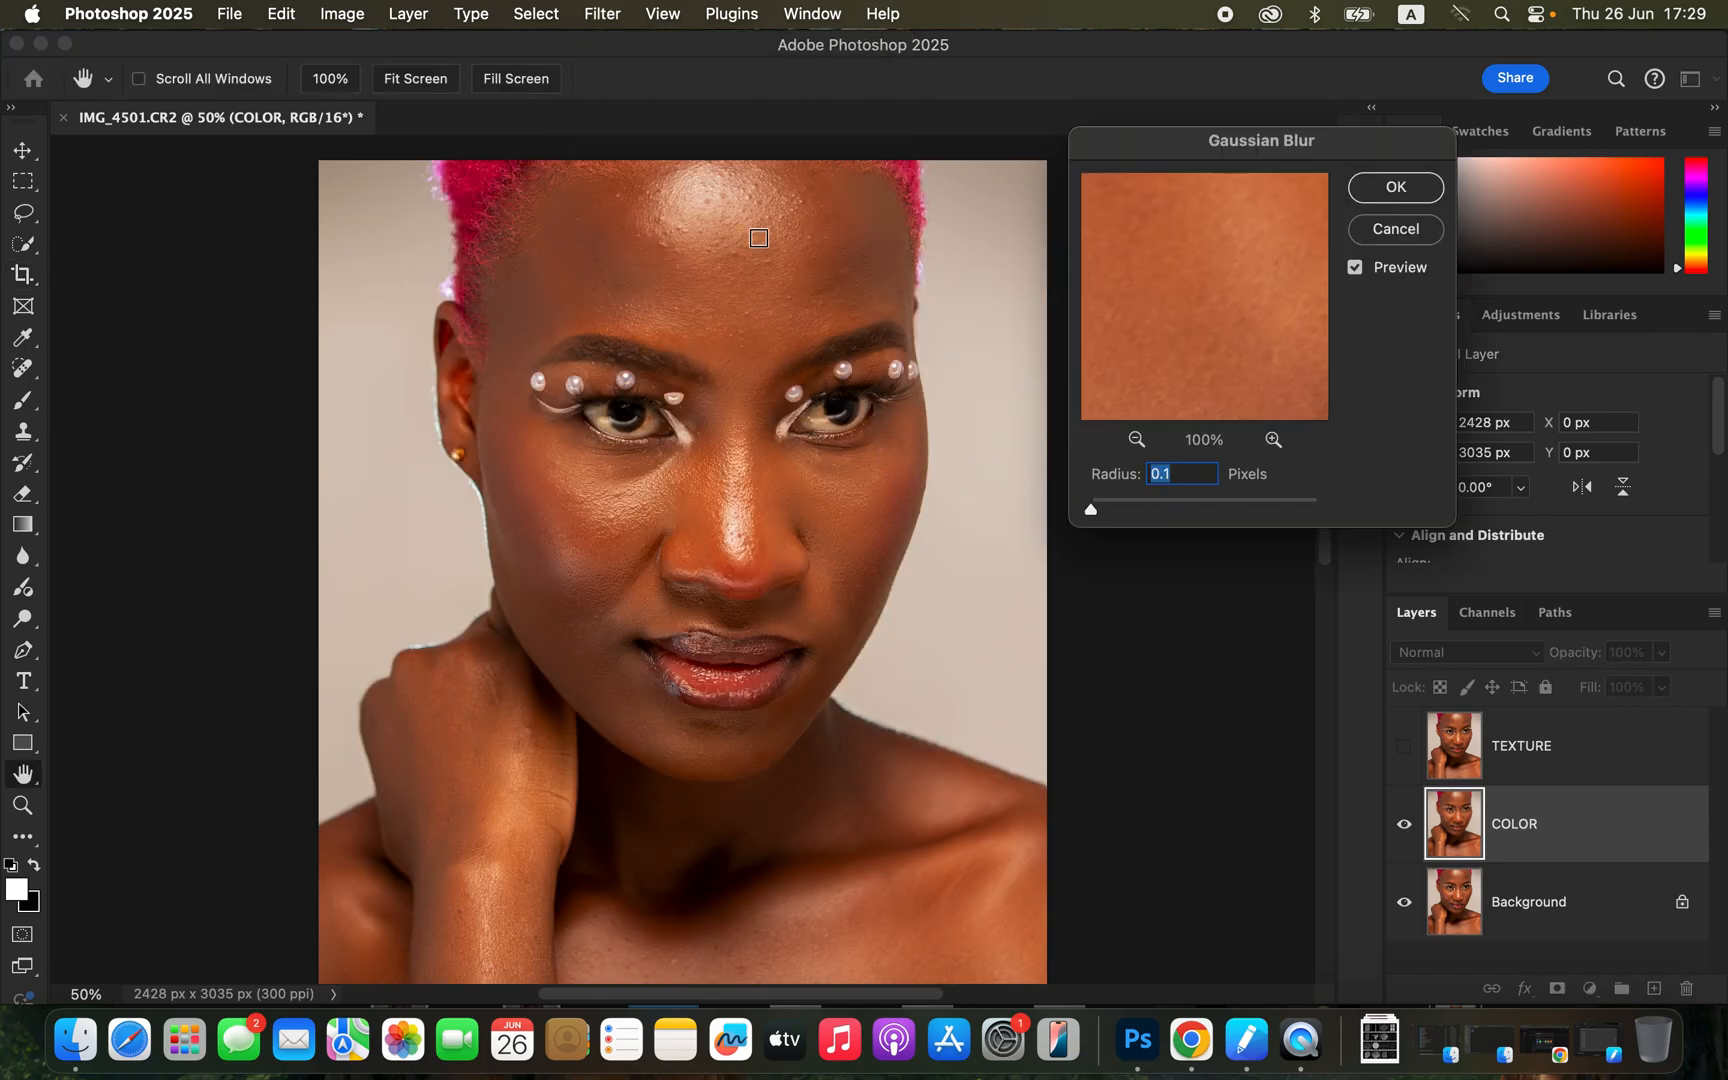
pyautogui.click(760, 232)
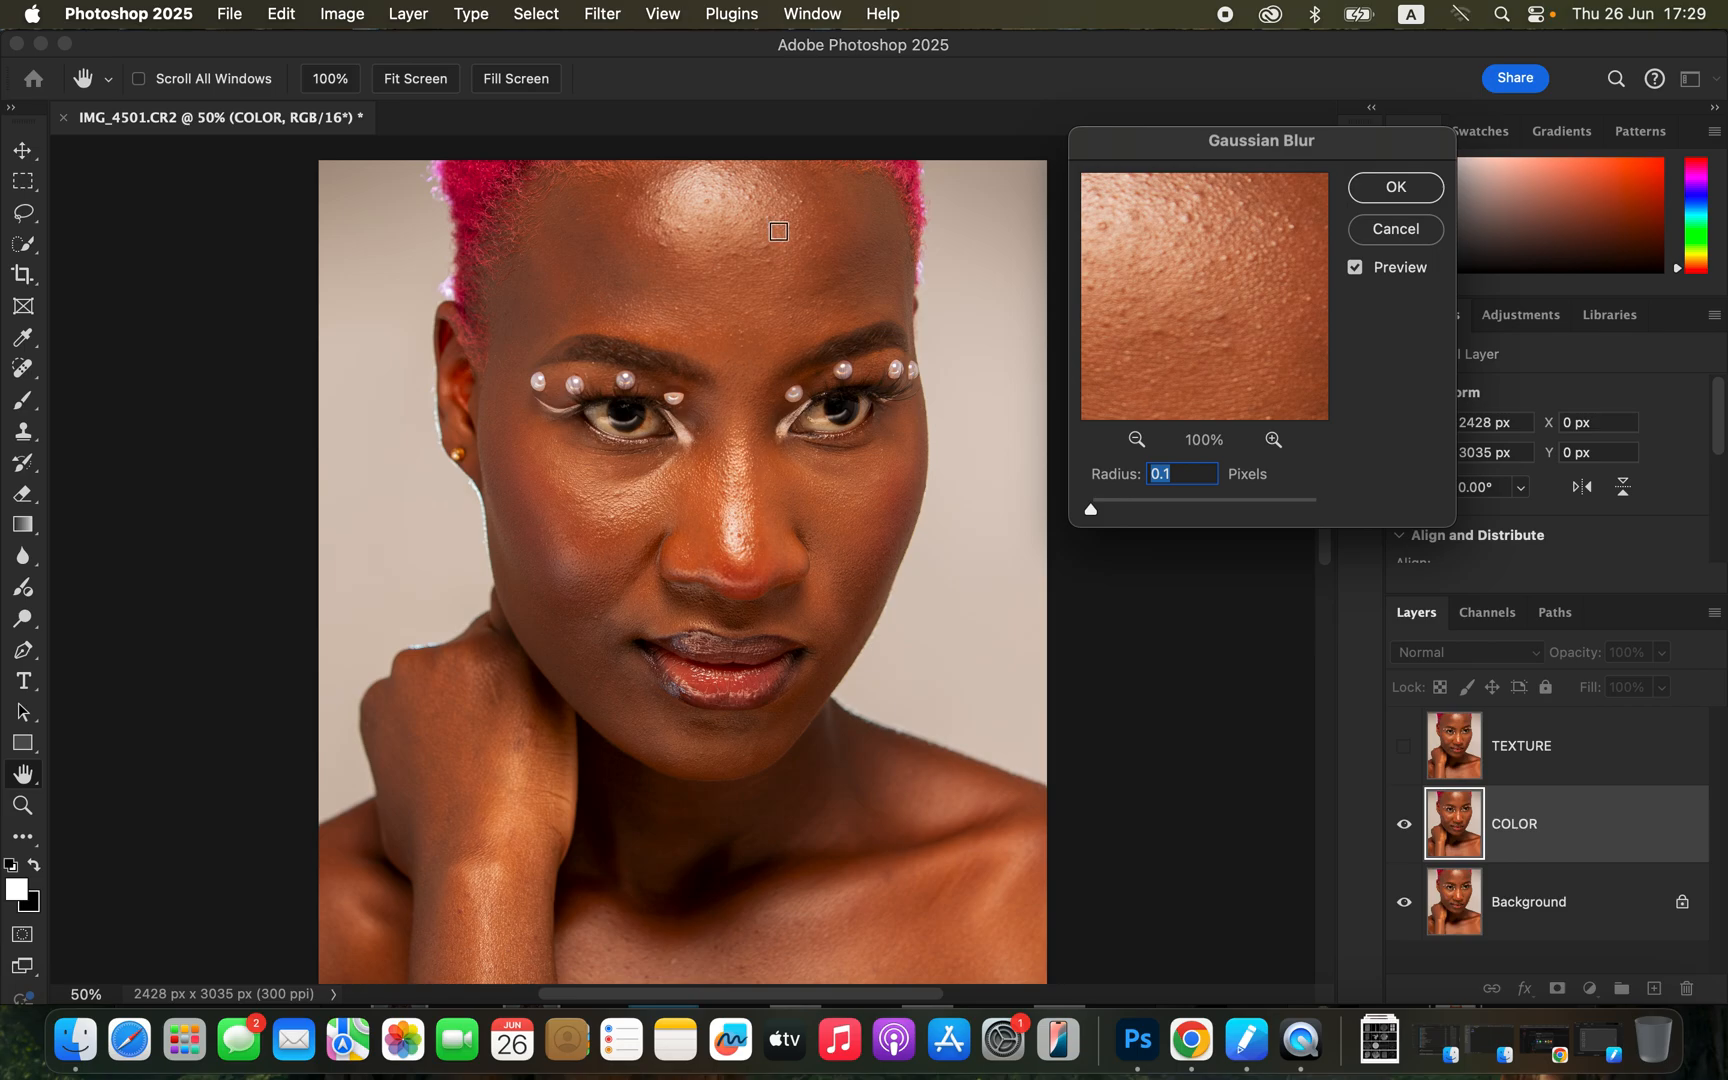
pyautogui.moveTo(1094, 512); pyautogui.dragTo(1166, 516)
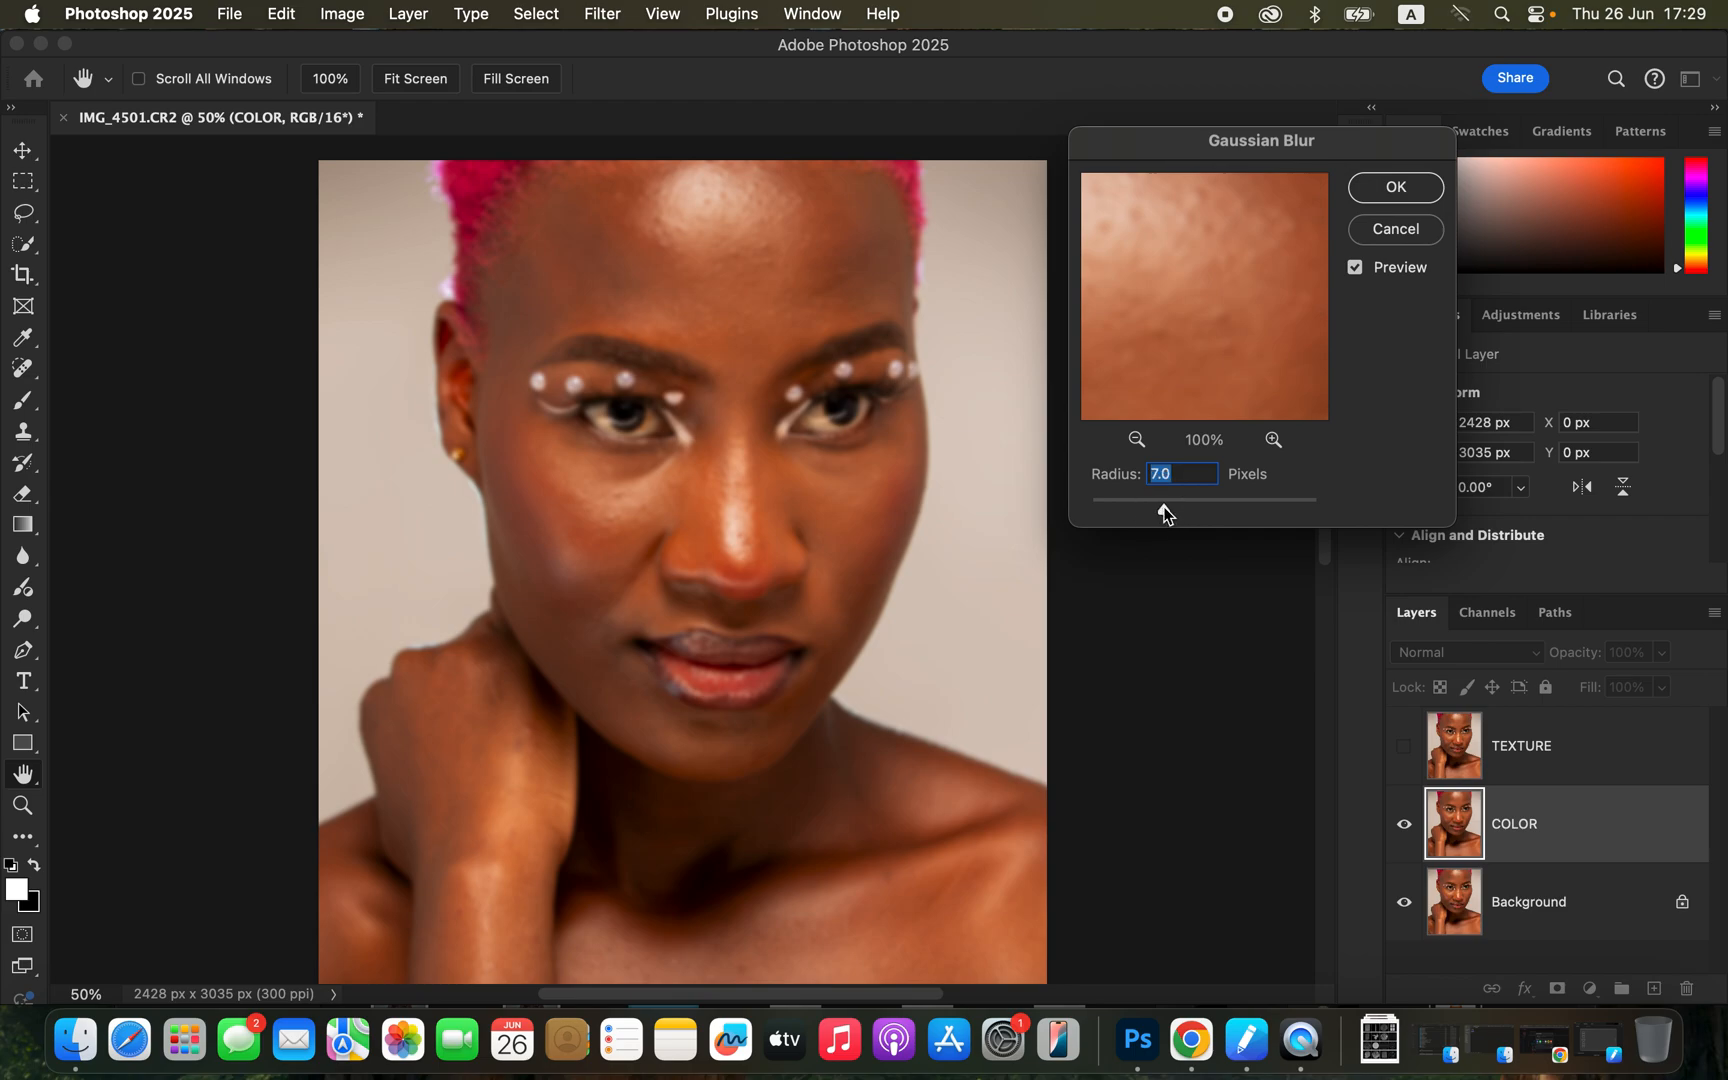
pyautogui.moveTo(1229, 339); pyautogui.dragTo(1237, 377)
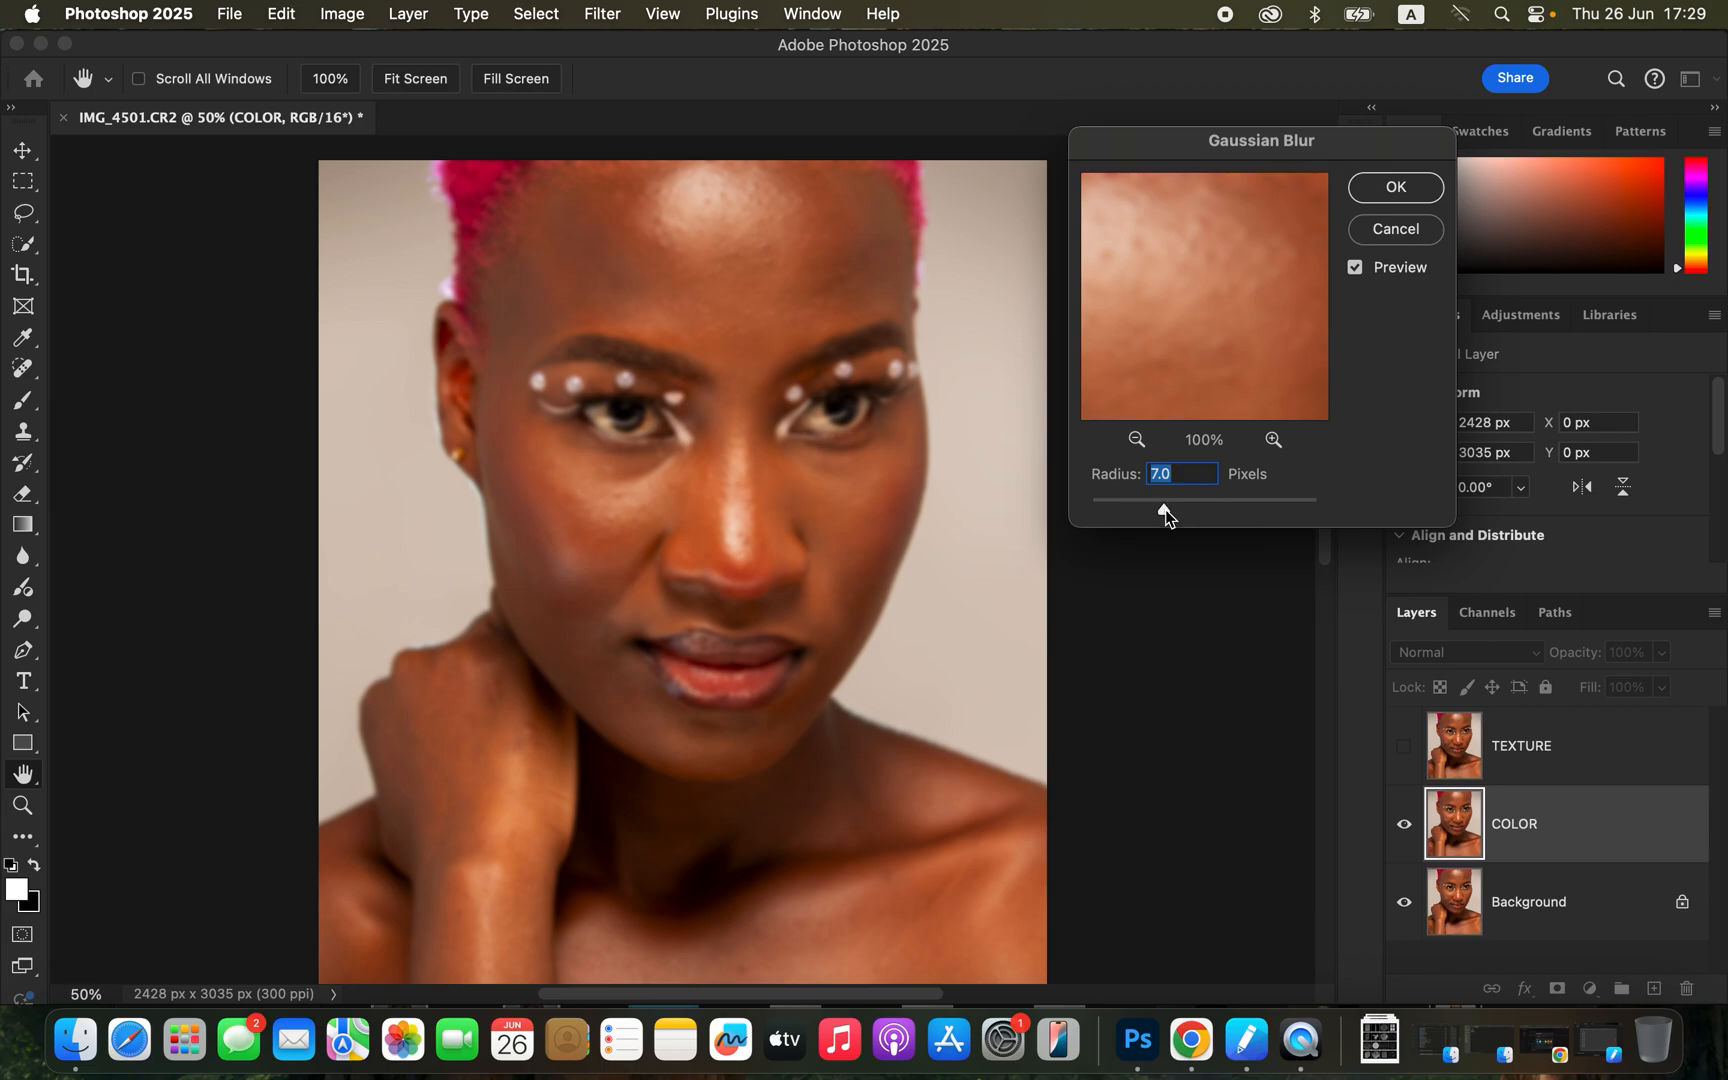
pyautogui.moveTo(1165, 510); pyautogui.dragTo(1172, 512)
pyautogui.moveTo(1228, 333); pyautogui.dragTo(1223, 243)
pyautogui.moveTo(1223, 328); pyautogui.dragTo(1196, 375)
pyautogui.moveTo(1236, 264); pyautogui.dragTo(1200, 266)
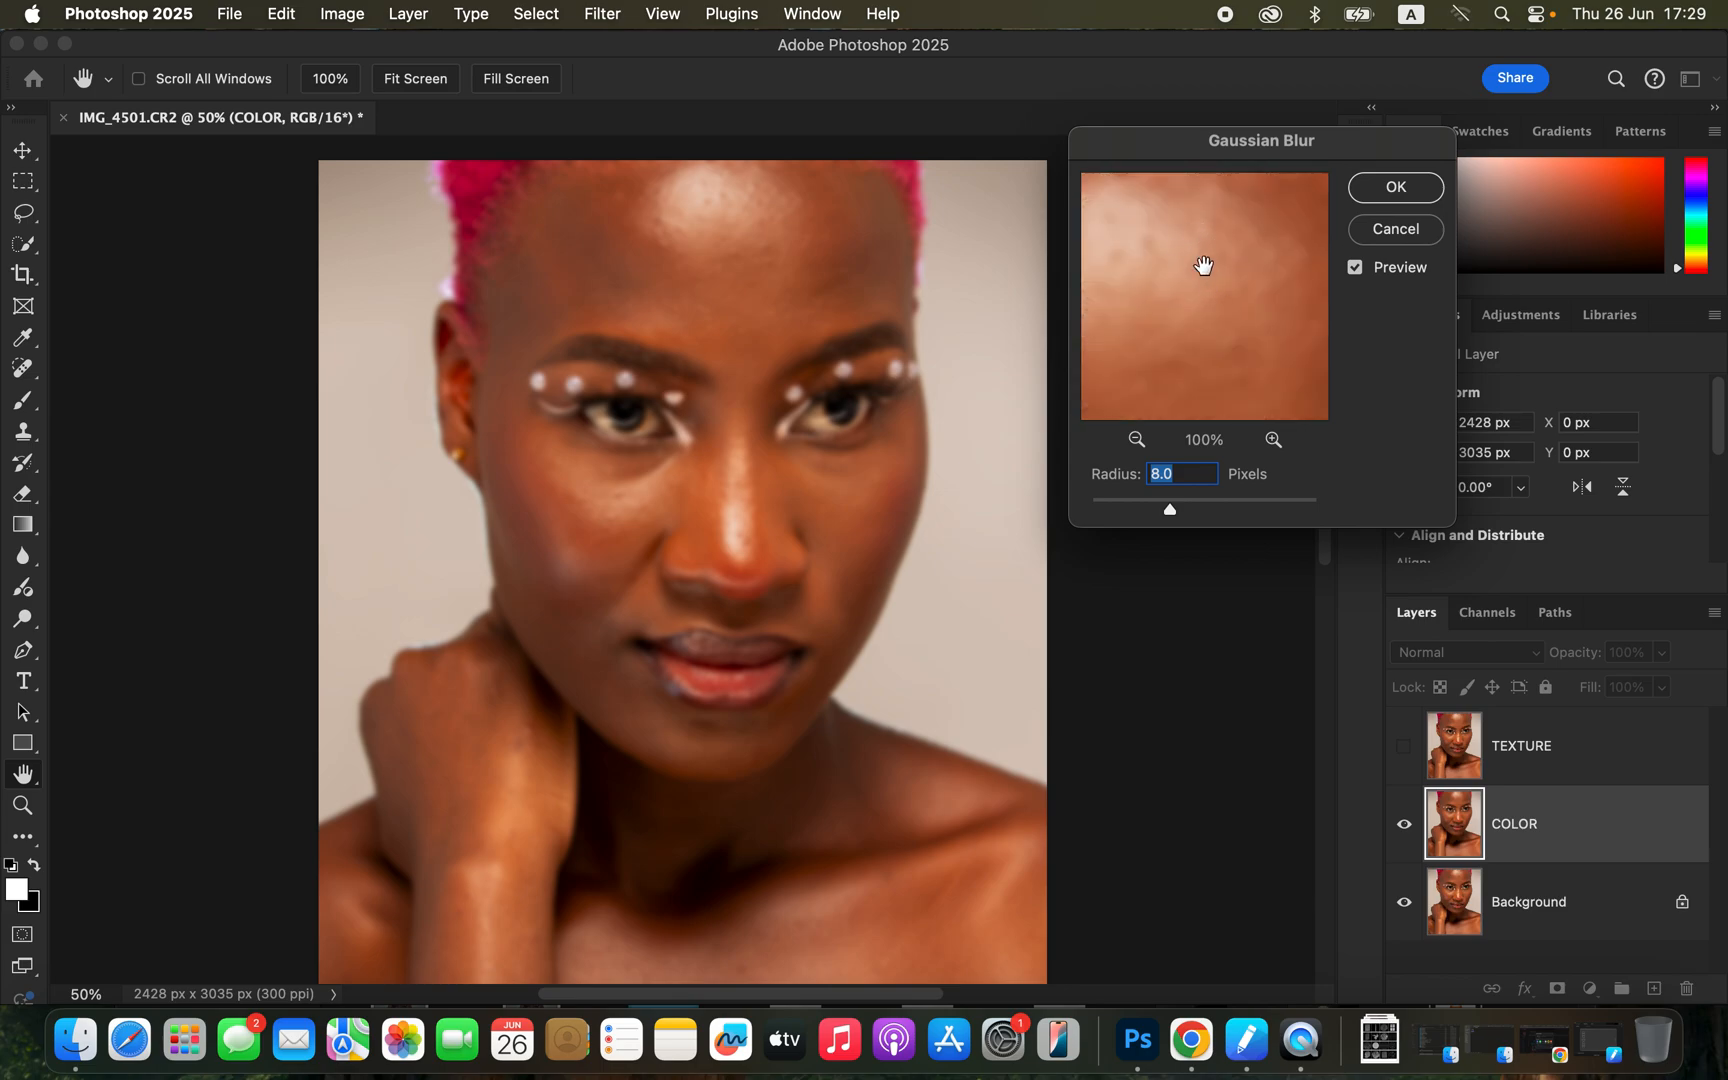
pyautogui.click(1399, 189)
pyautogui.press('c')
# Step: Show the TEXTURE layer and set up Apply Image on it with the COLOR layer, RGB channel, Add blending and Invert
pyautogui.click(1590, 772)
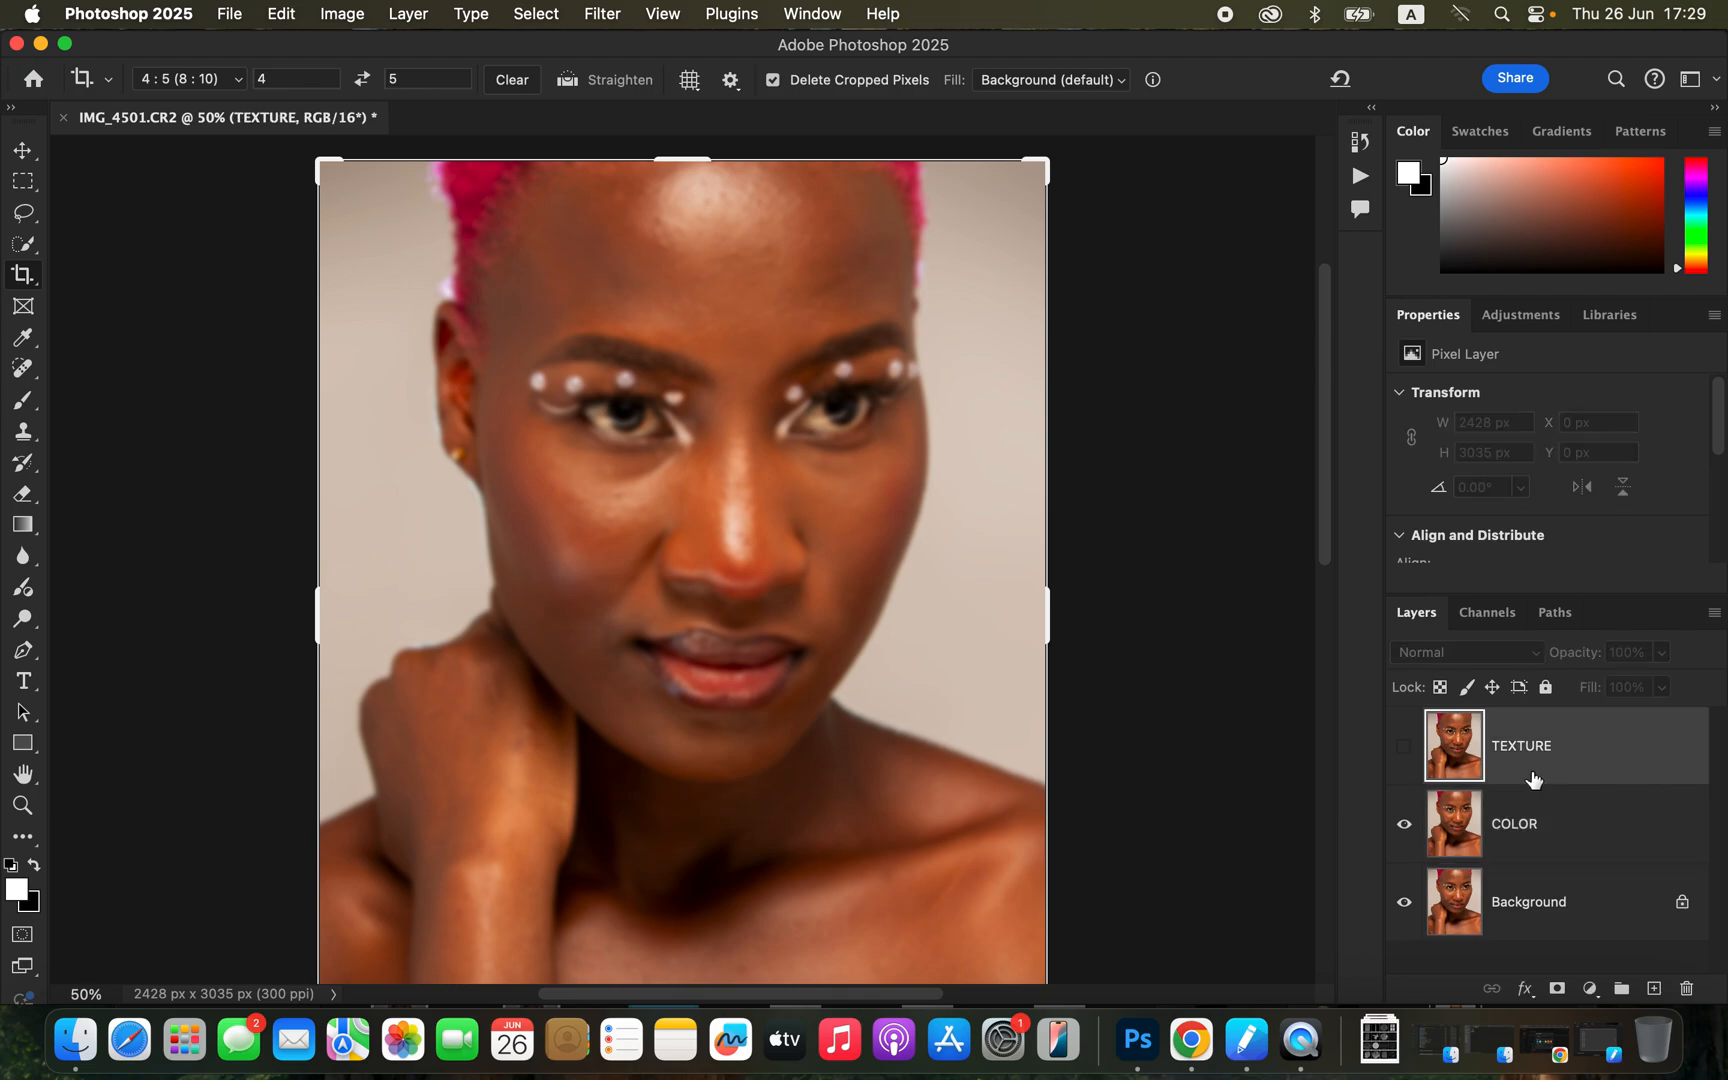
pyautogui.click(1404, 748)
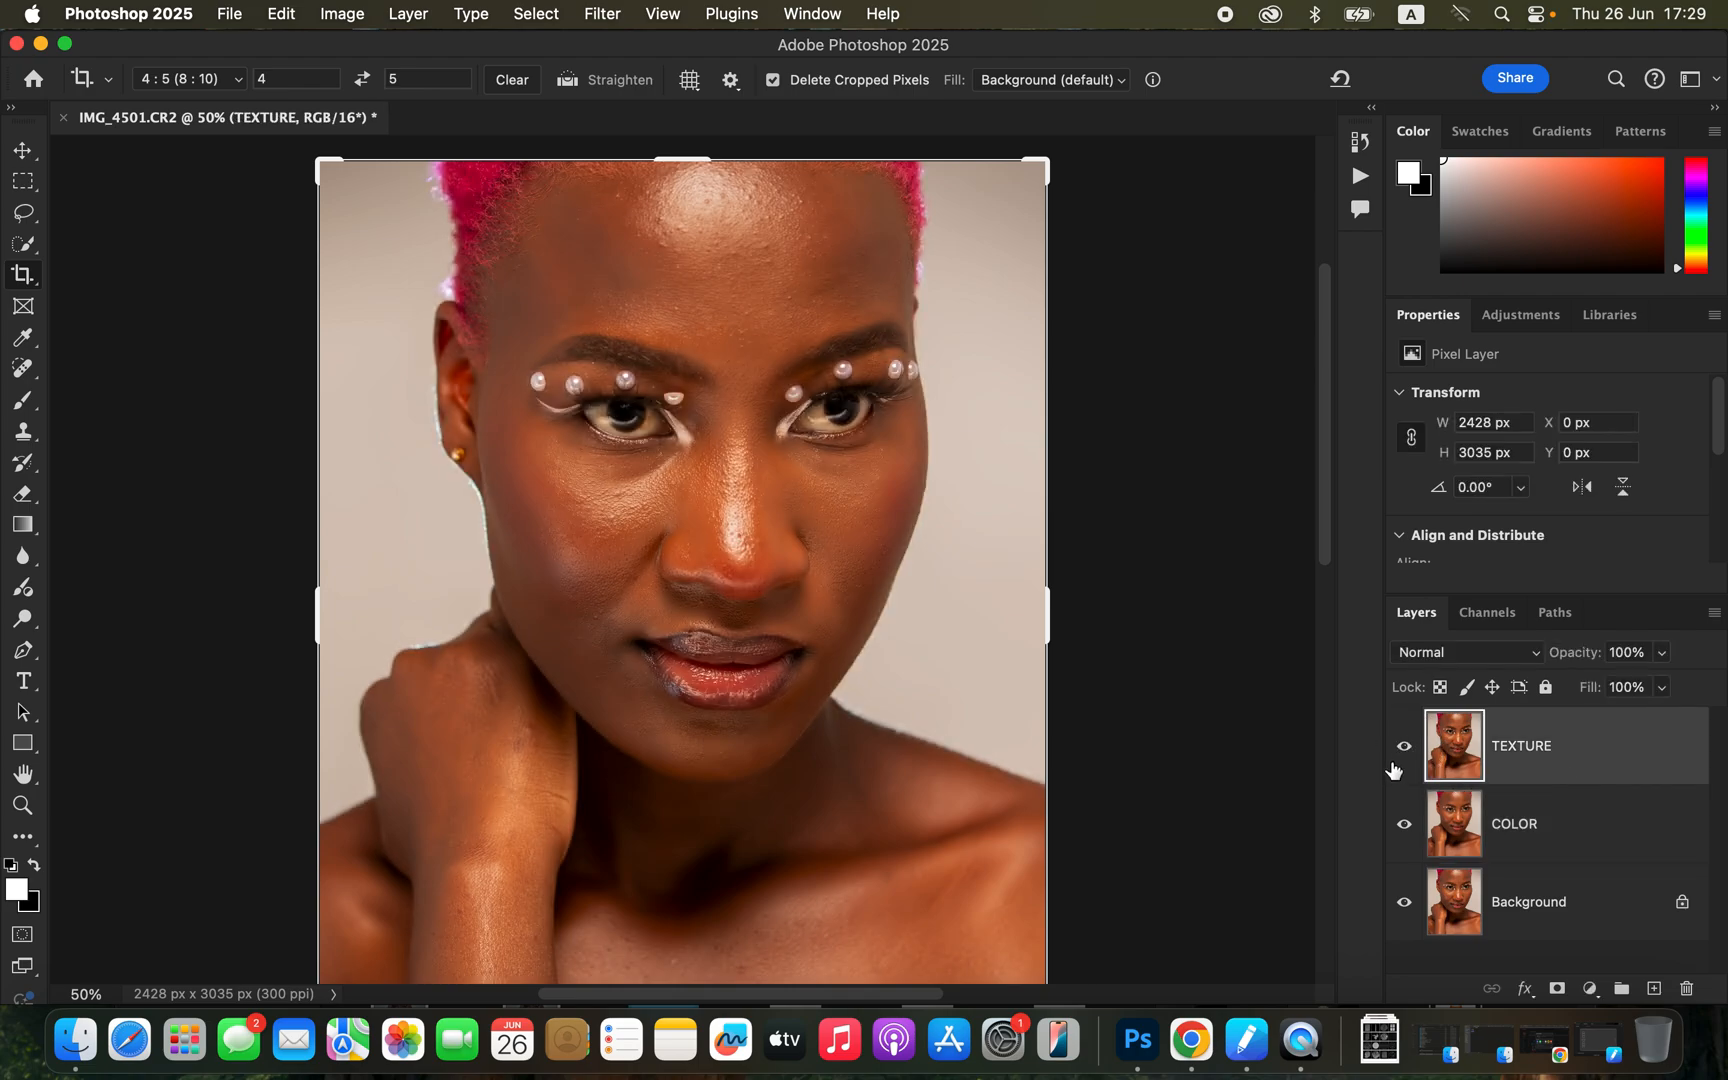
pyautogui.click(24, 212)
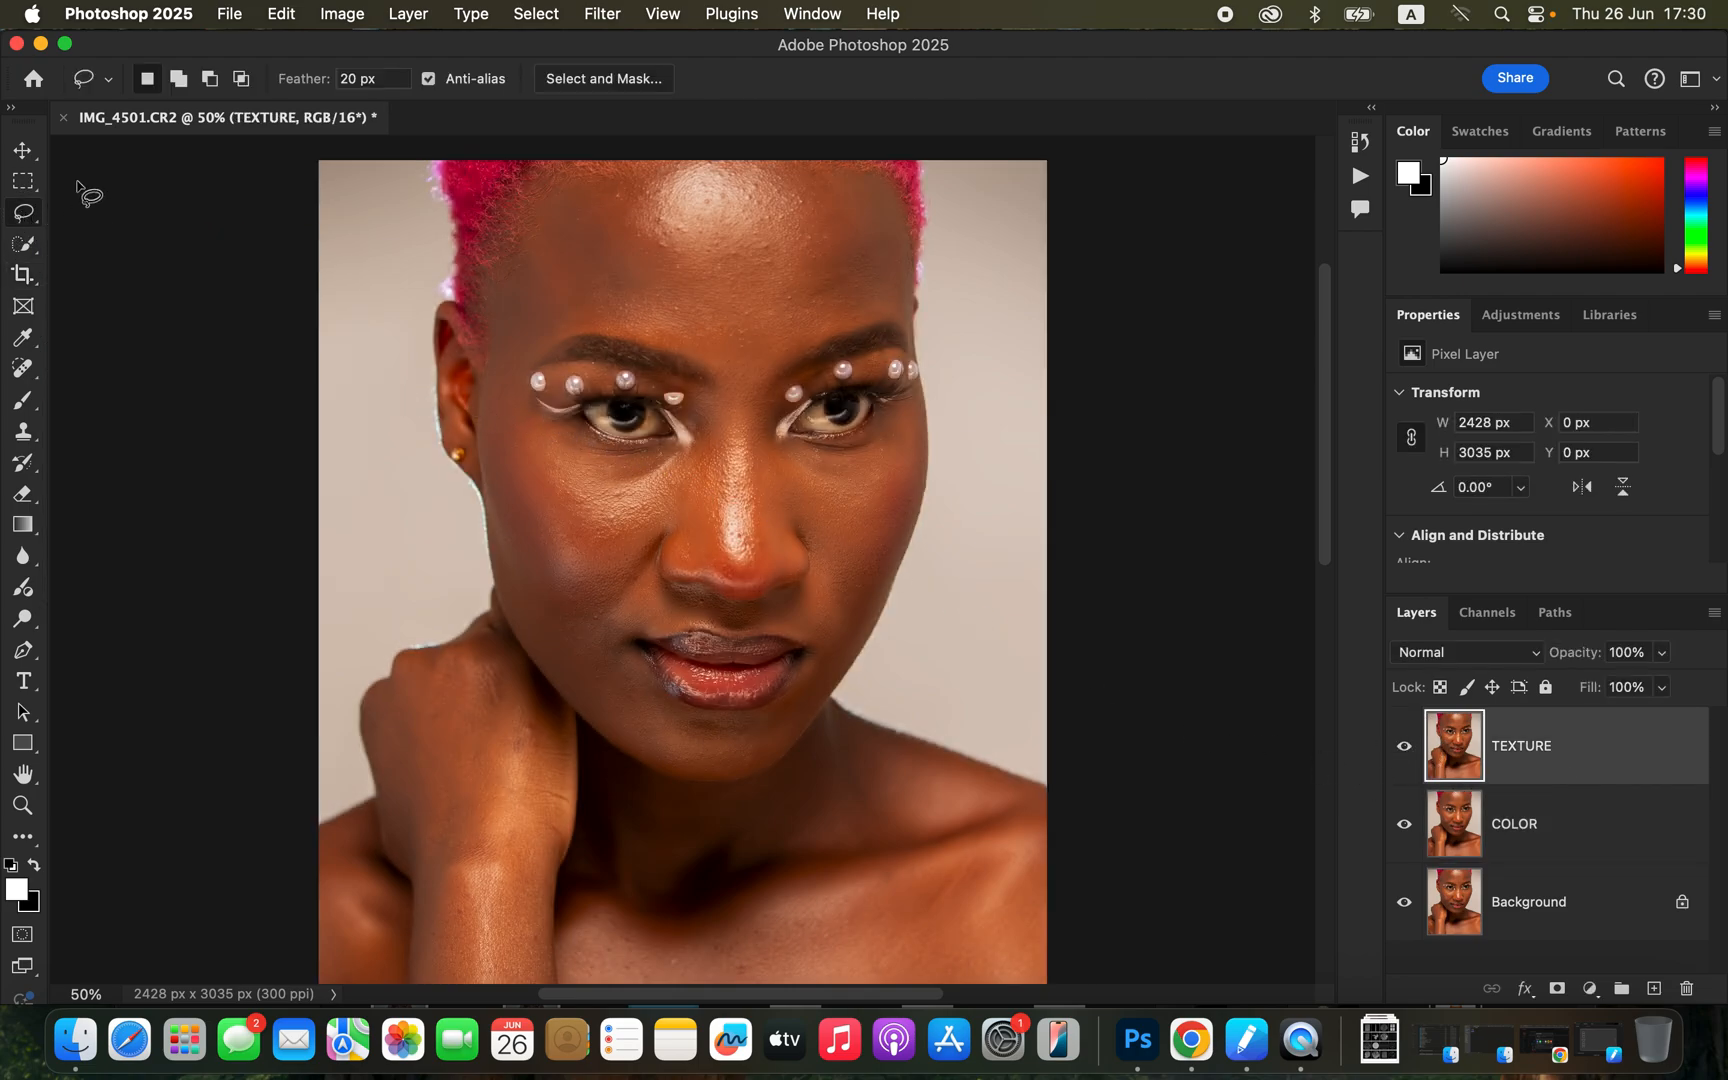
pyautogui.click(340, 14)
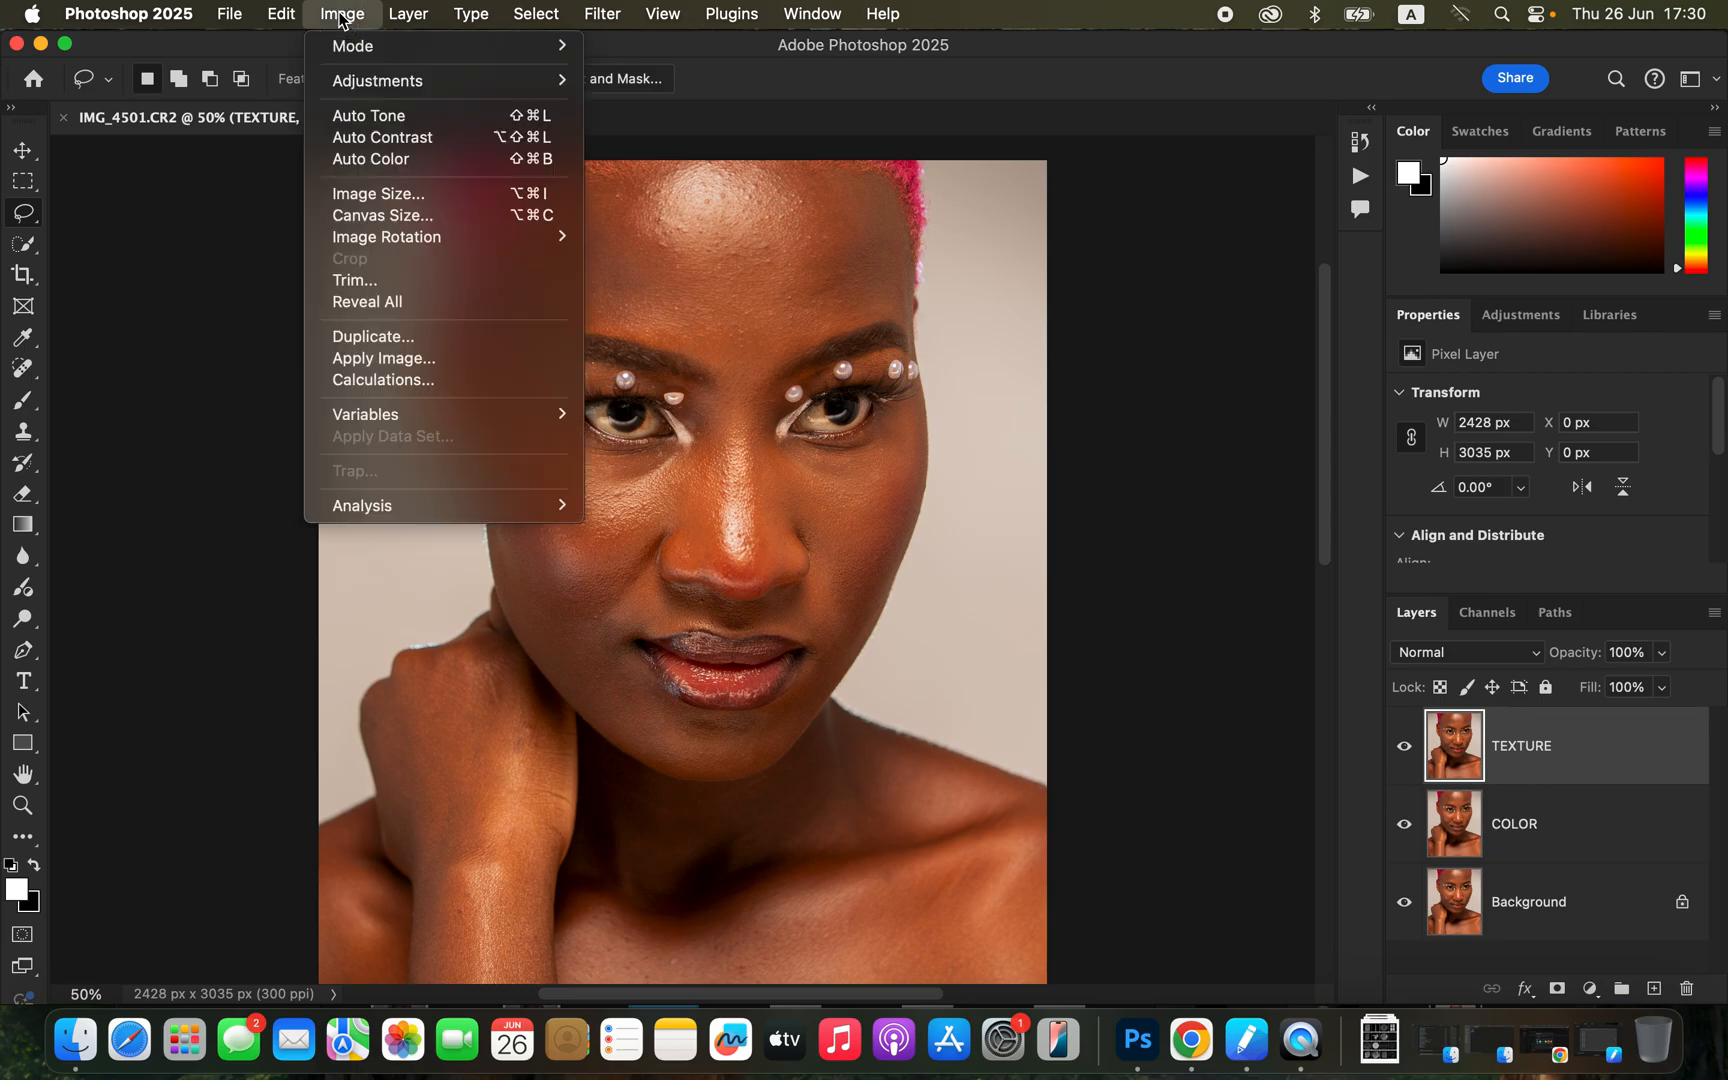
pyautogui.click(432, 360)
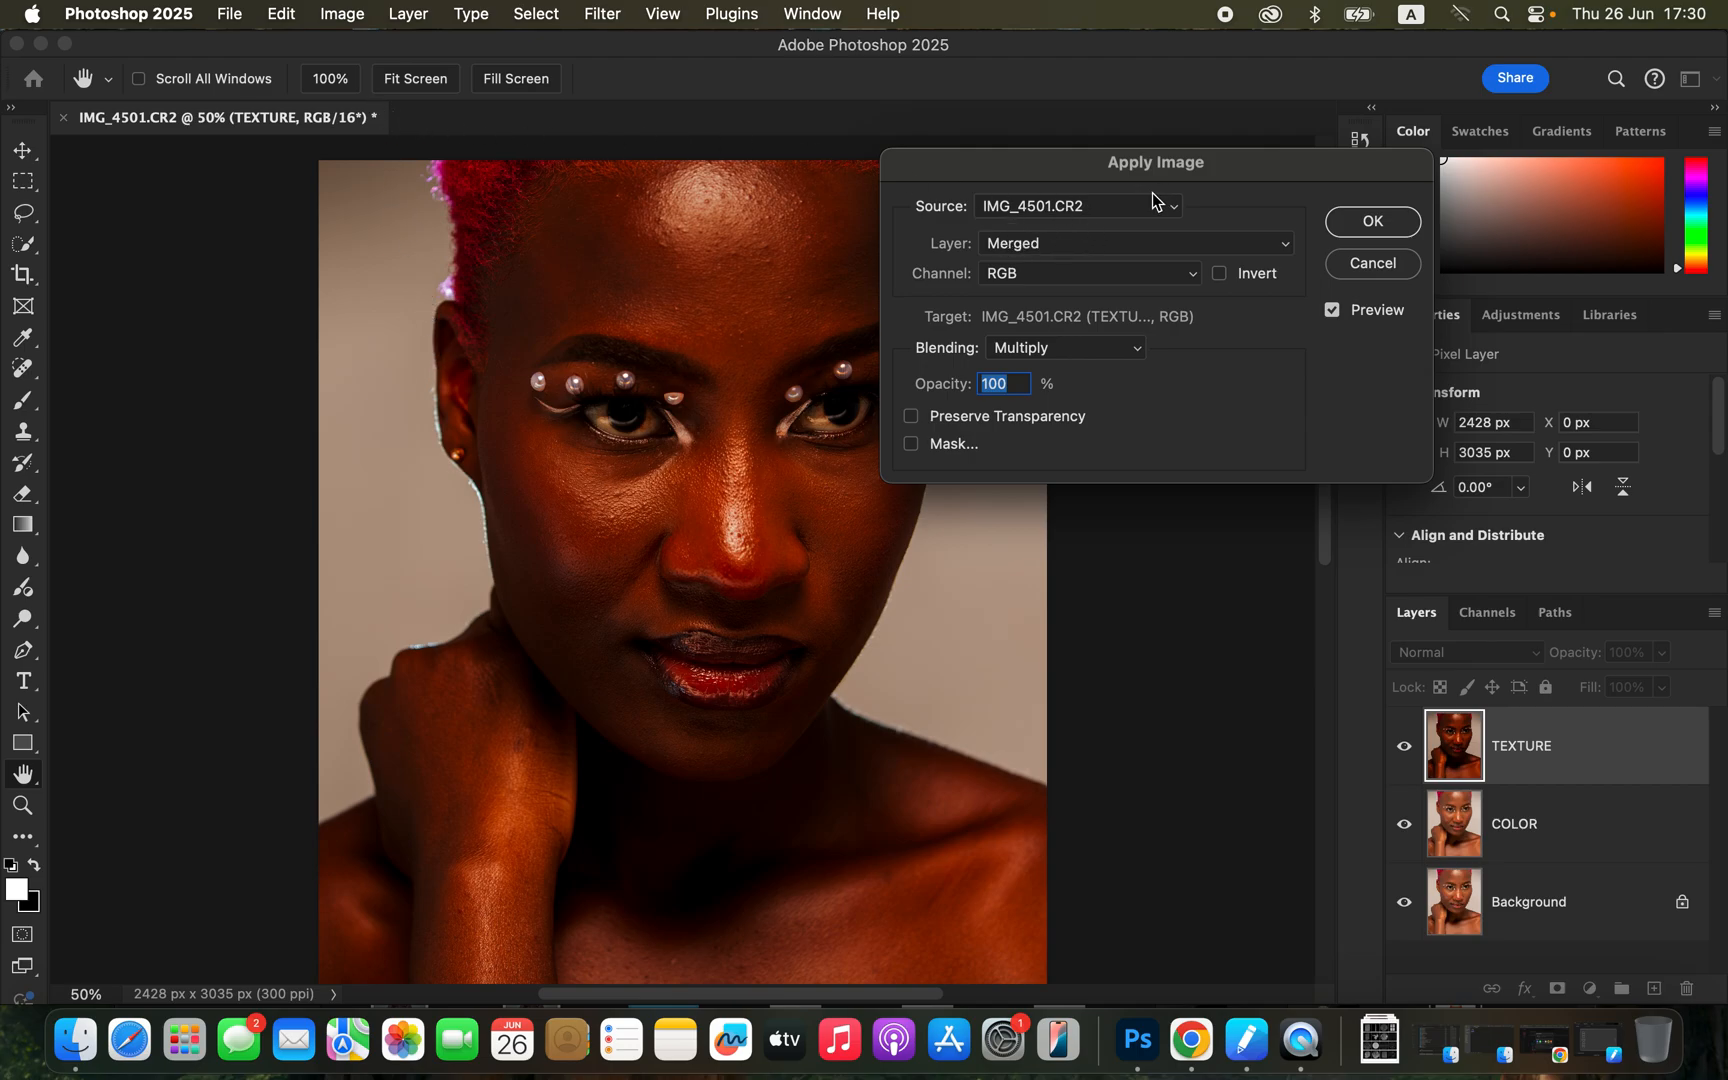
pyautogui.click(1063, 246)
pyautogui.click(1061, 309)
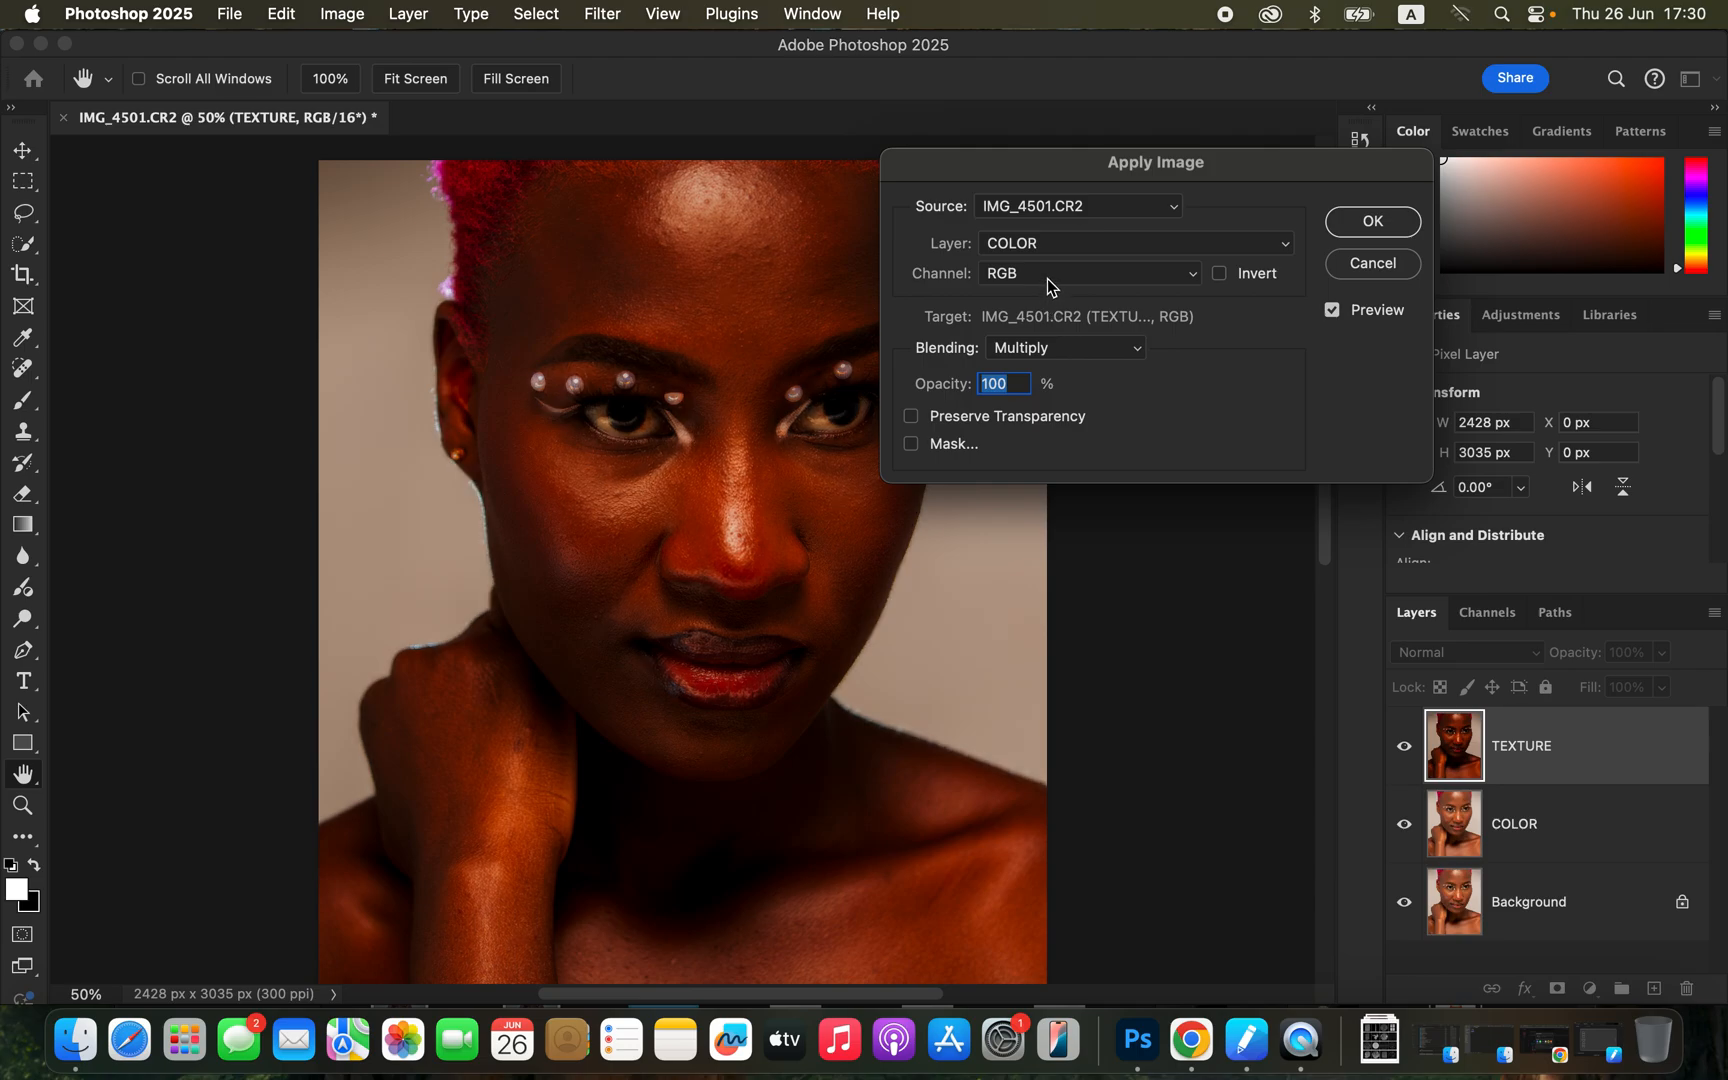
pyautogui.click(1047, 280)
pyautogui.click(1049, 276)
pyautogui.click(1060, 346)
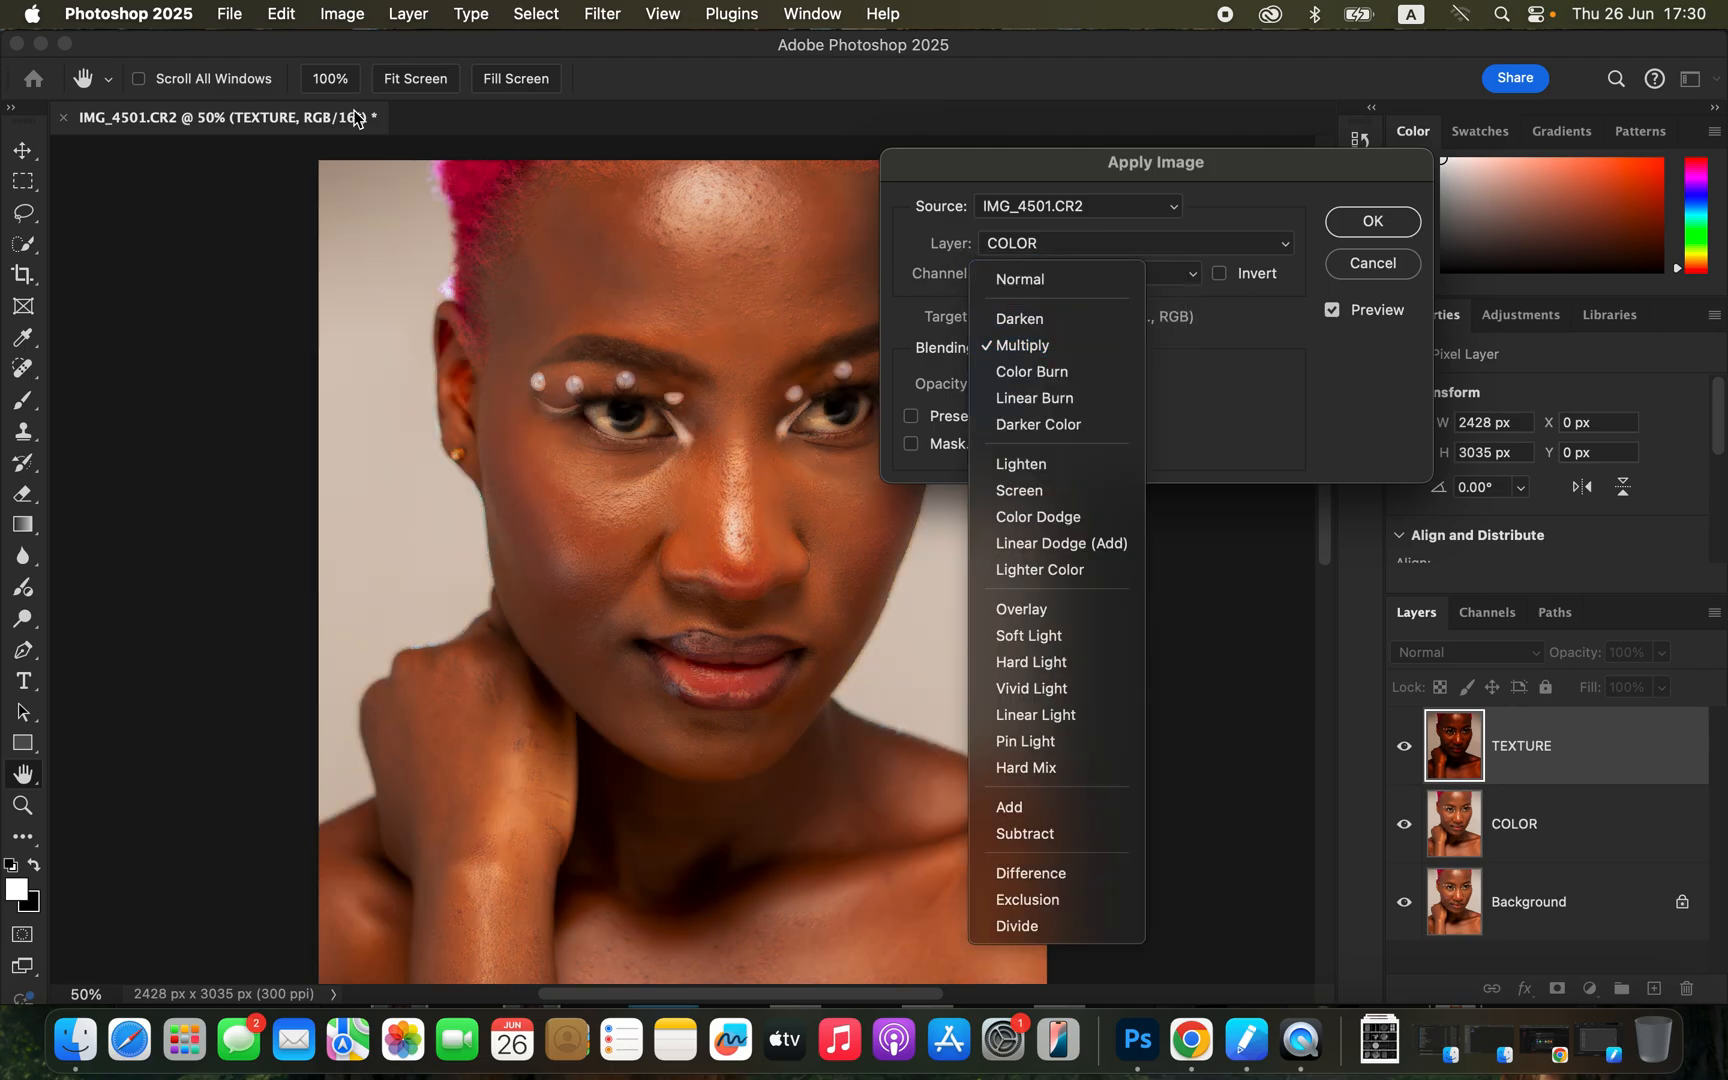
pyautogui.click(1047, 808)
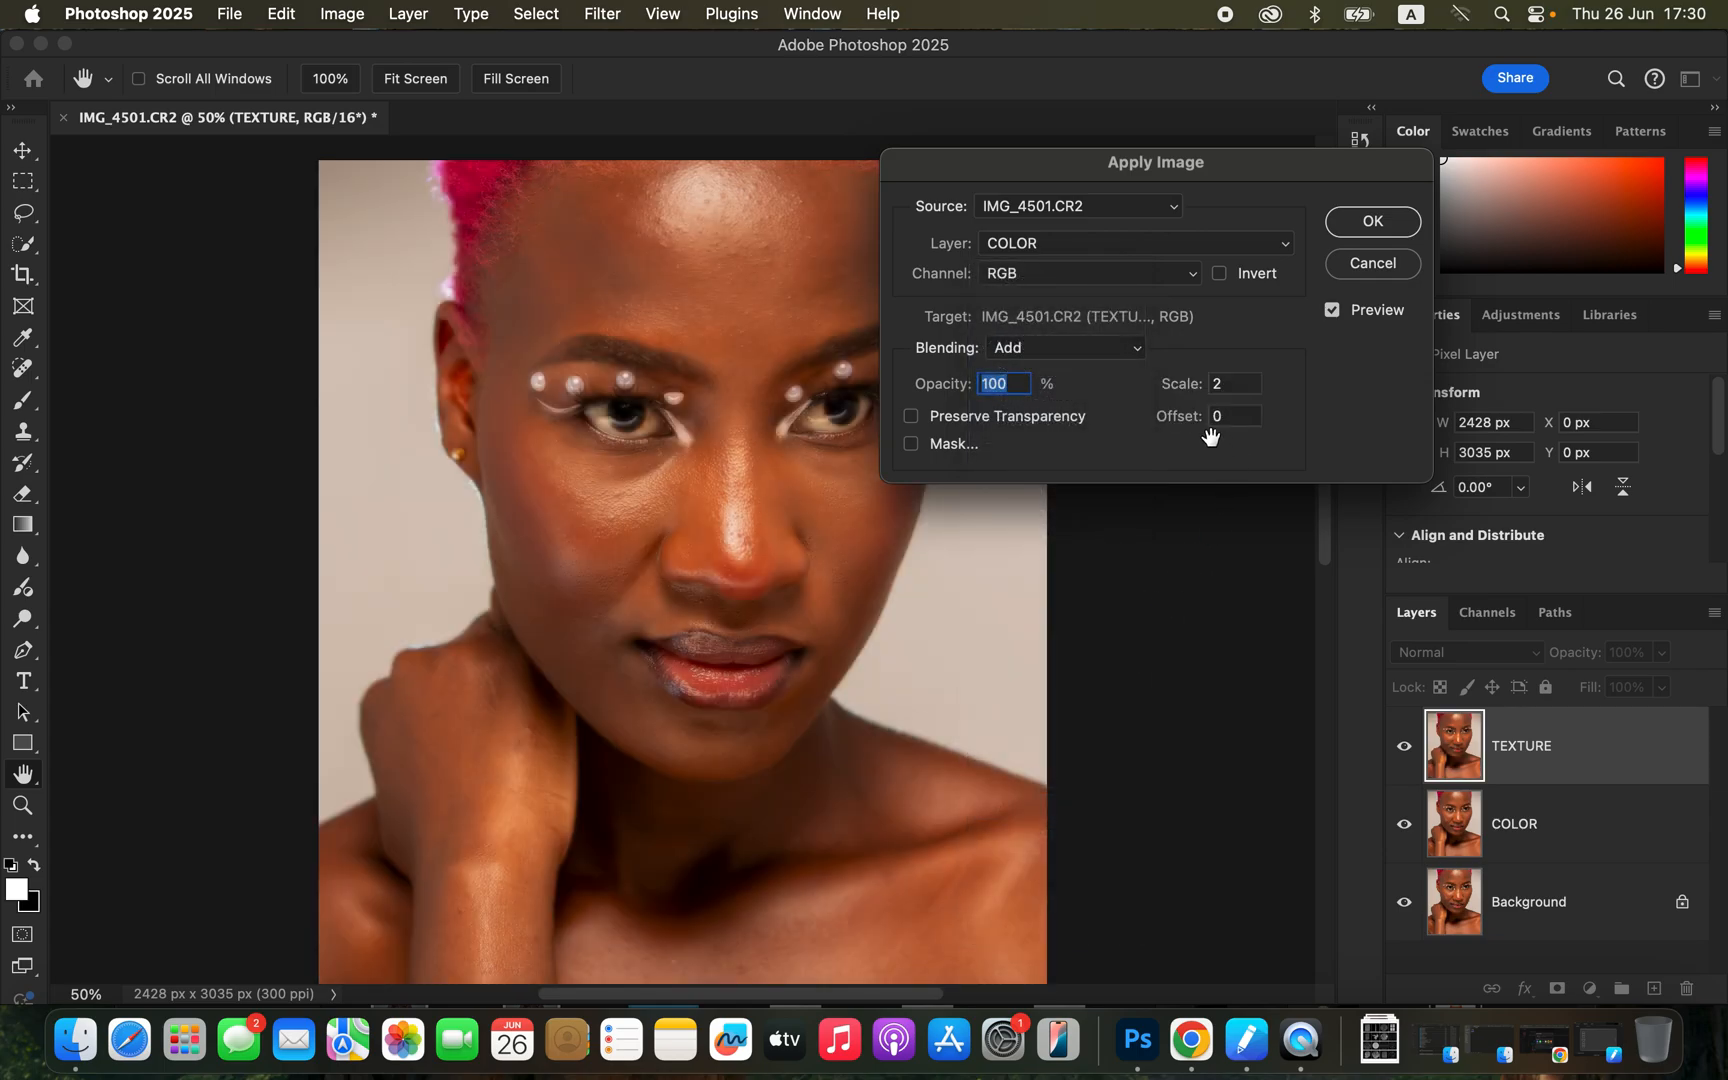
pyautogui.click(1220, 275)
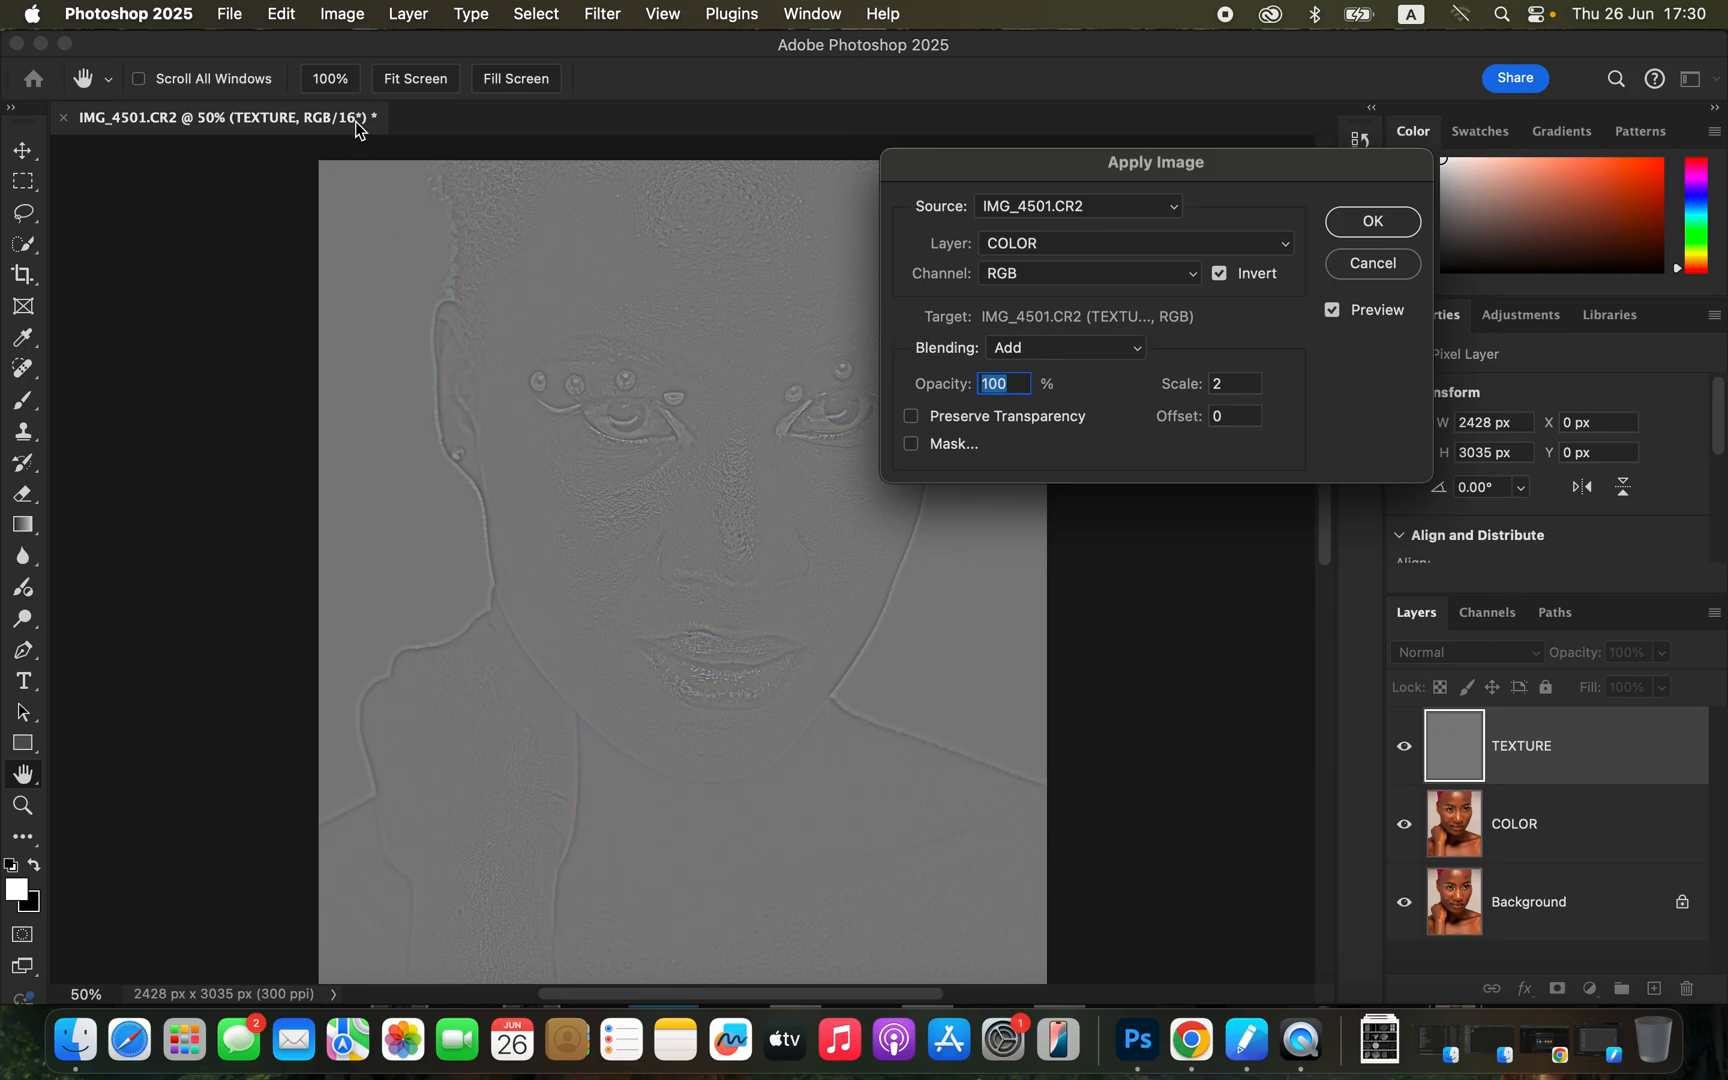
# Step: Try Subtract blending without inversion in Apply Image, then restore Add blending with Invert
pyautogui.click(1221, 277)
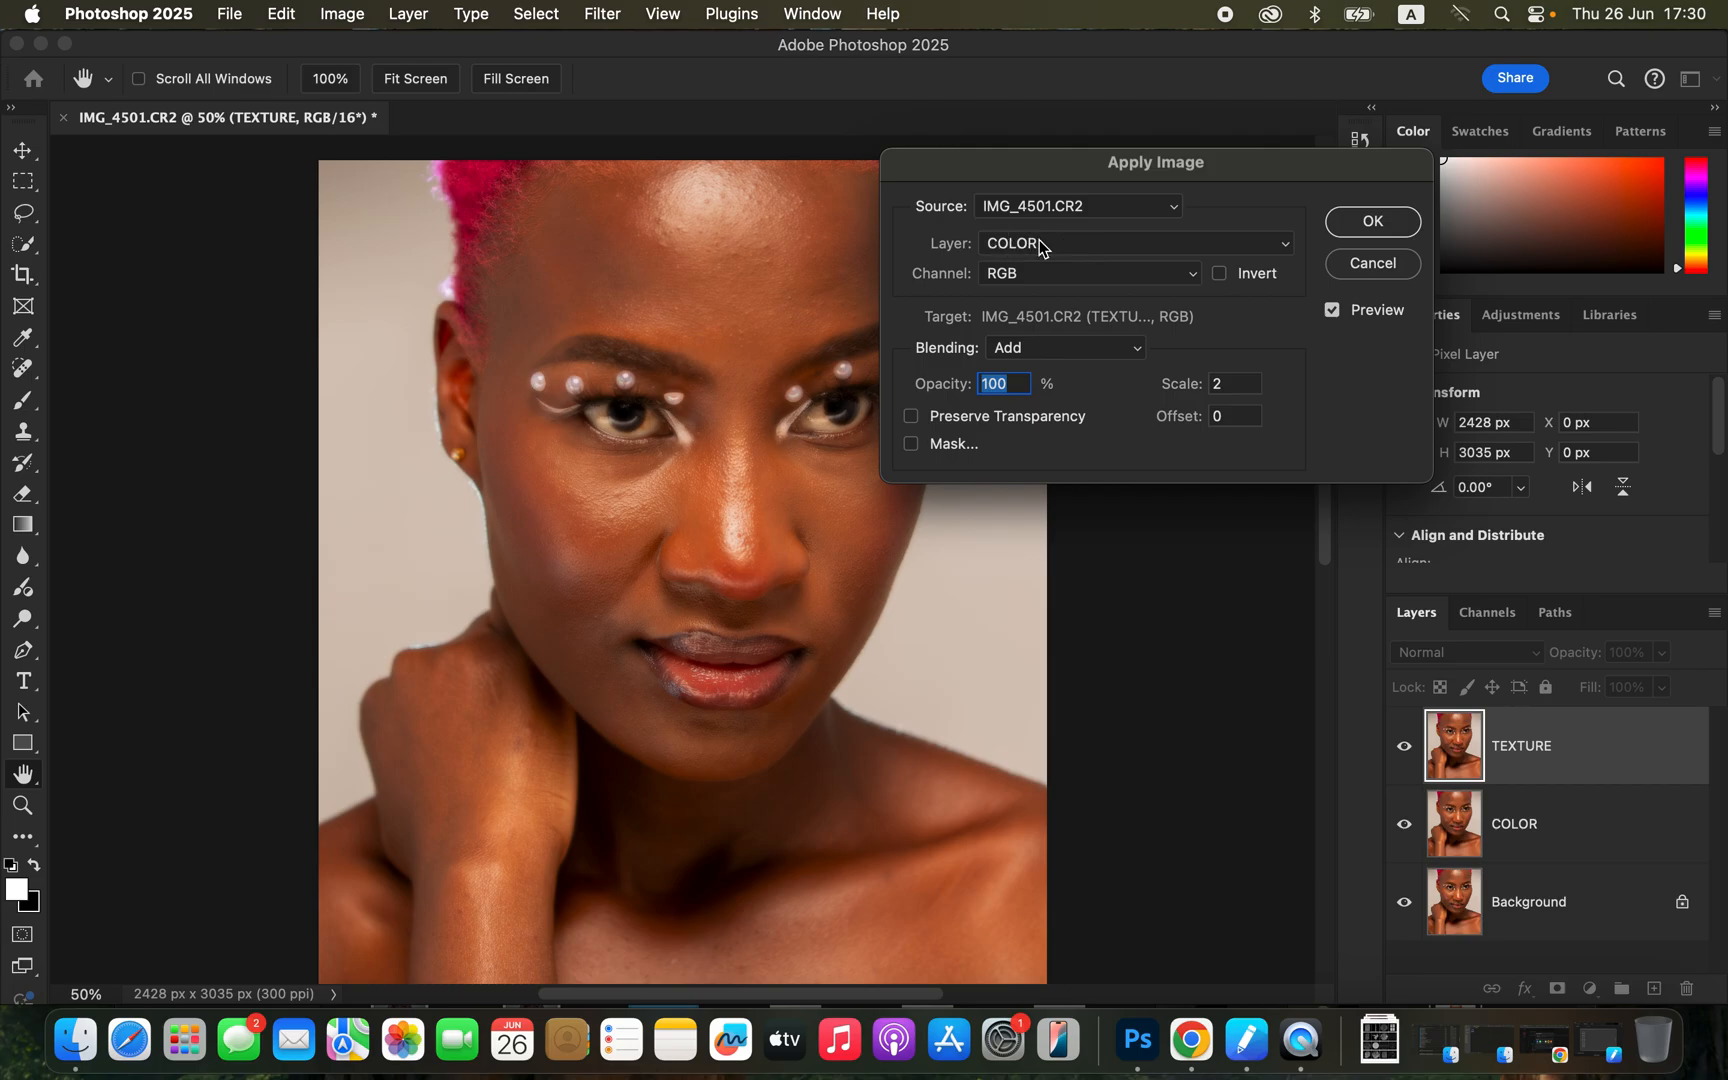
pyautogui.click(1060, 347)
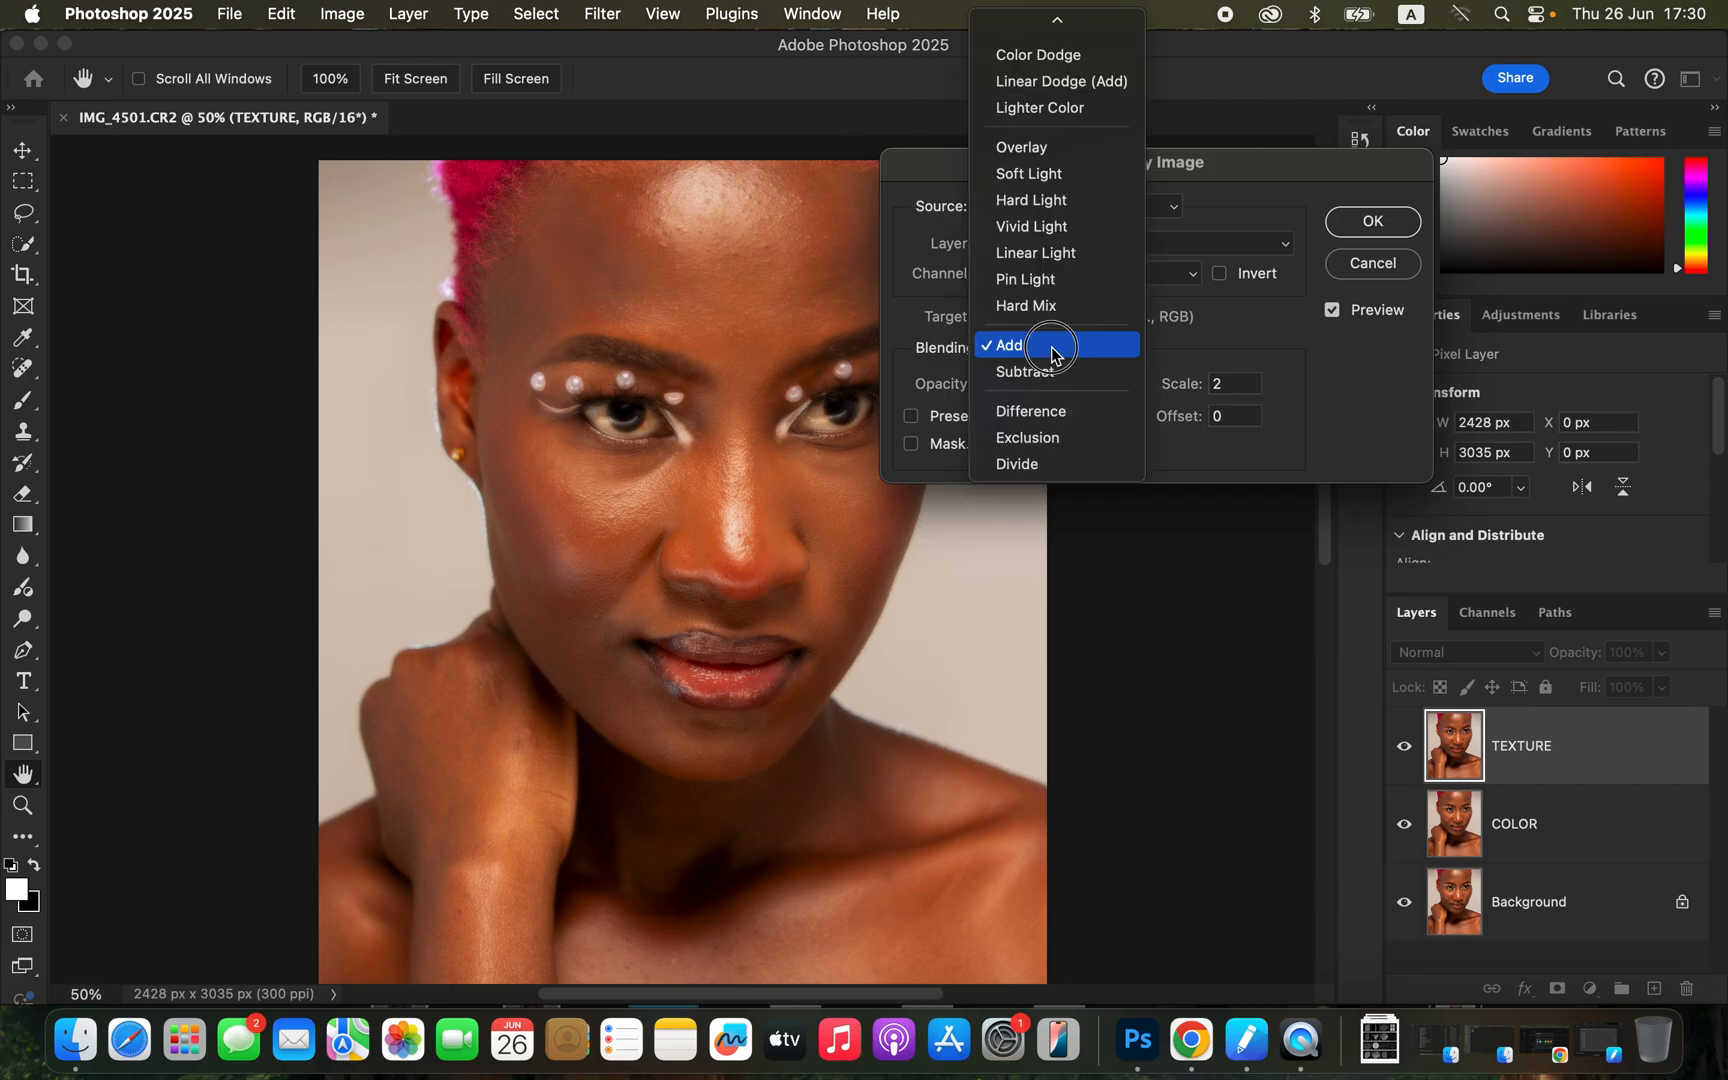
pyautogui.click(1055, 374)
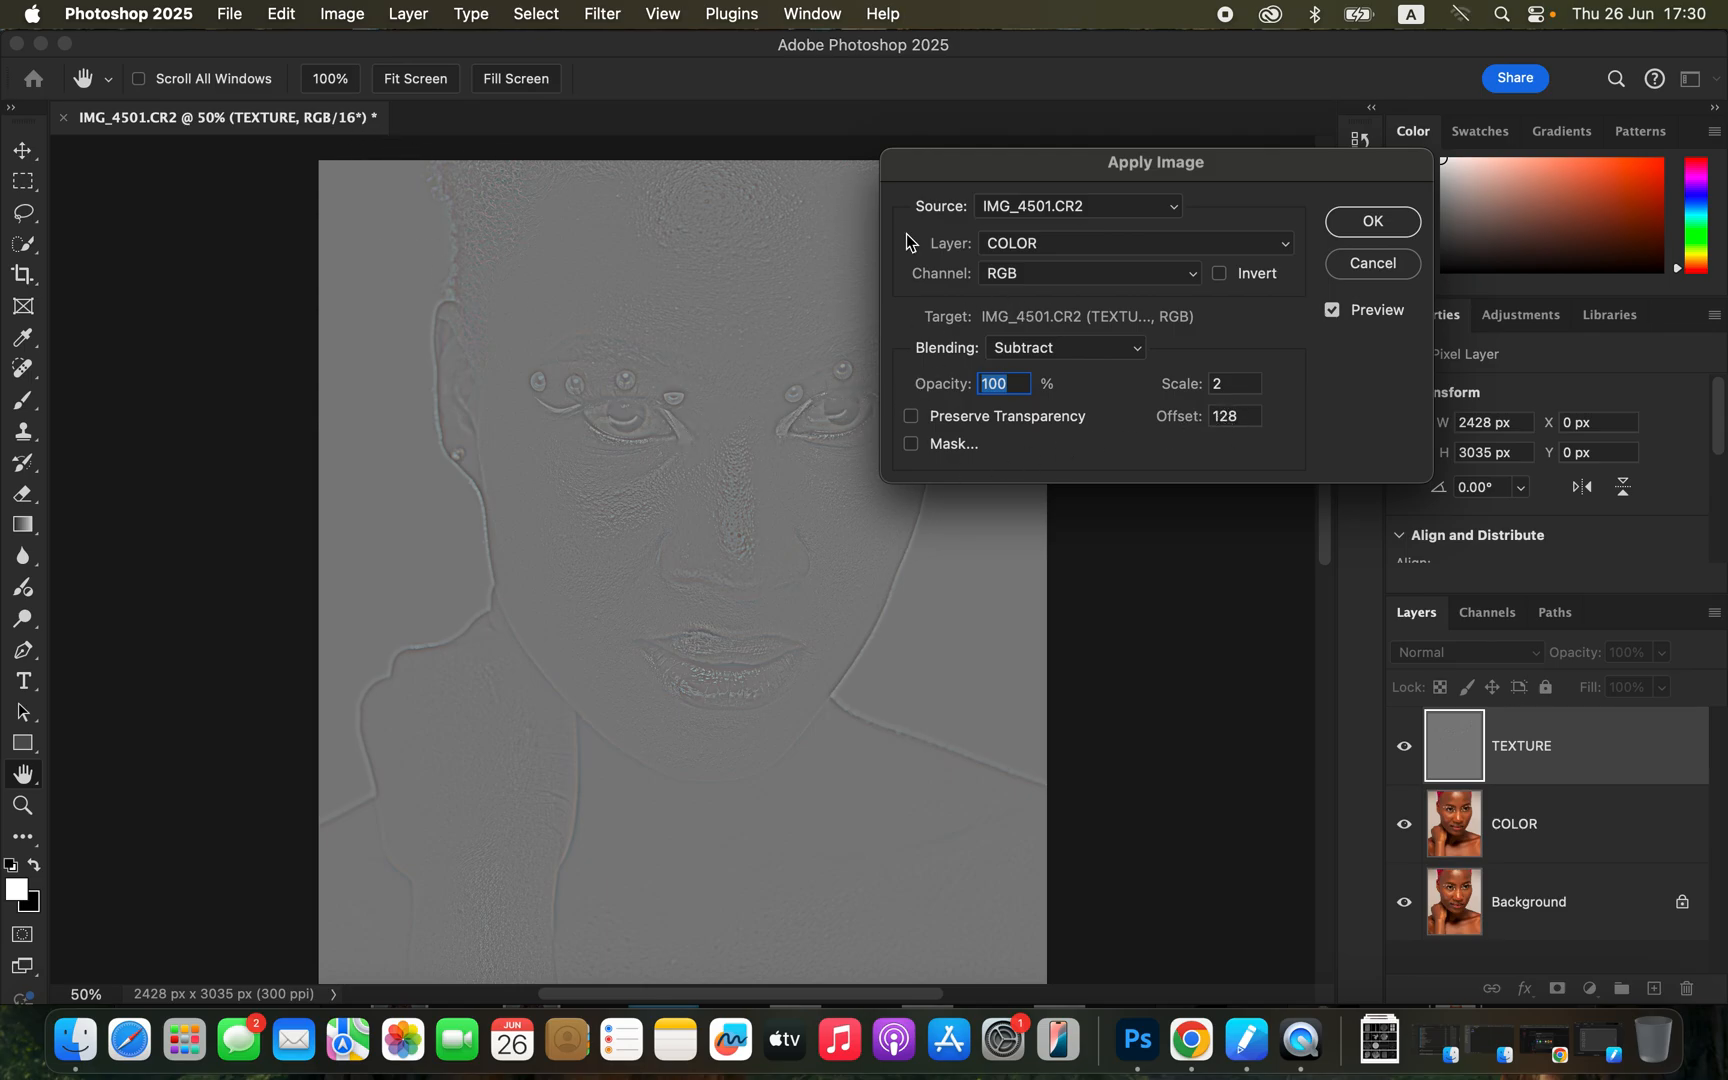
pyautogui.click(1058, 358)
pyautogui.click(1061, 323)
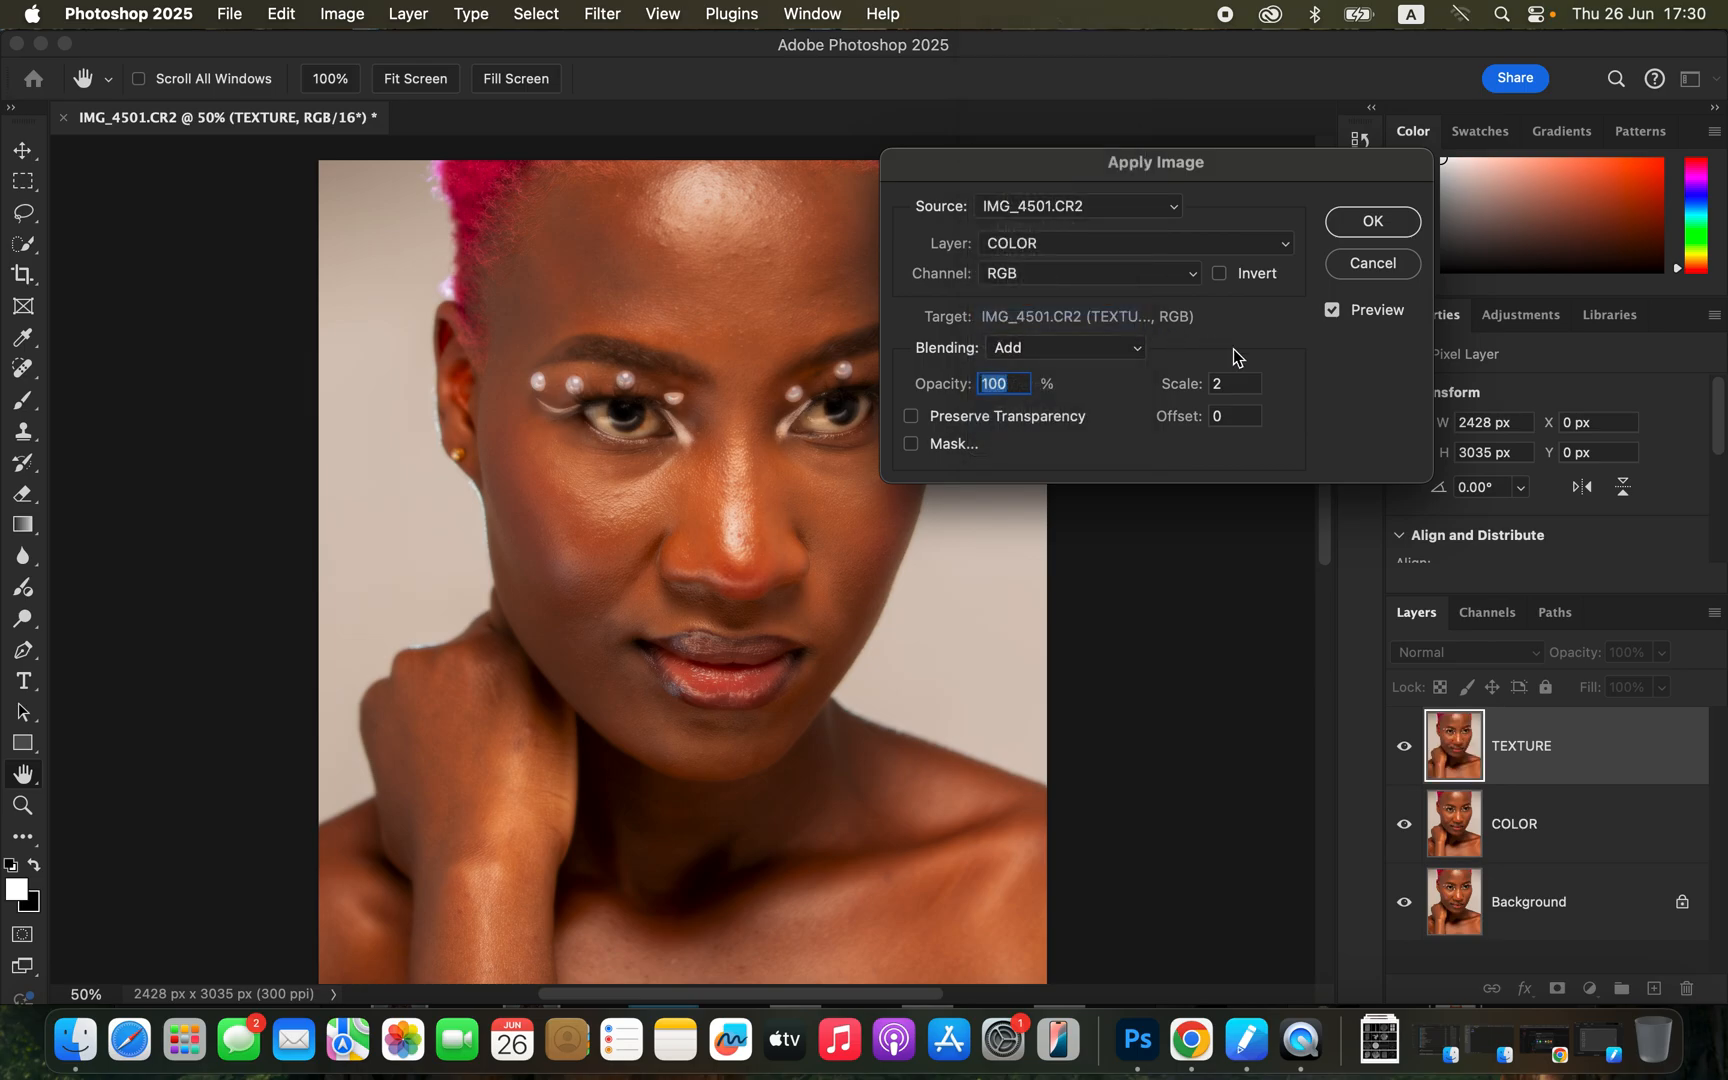
pyautogui.click(1220, 274)
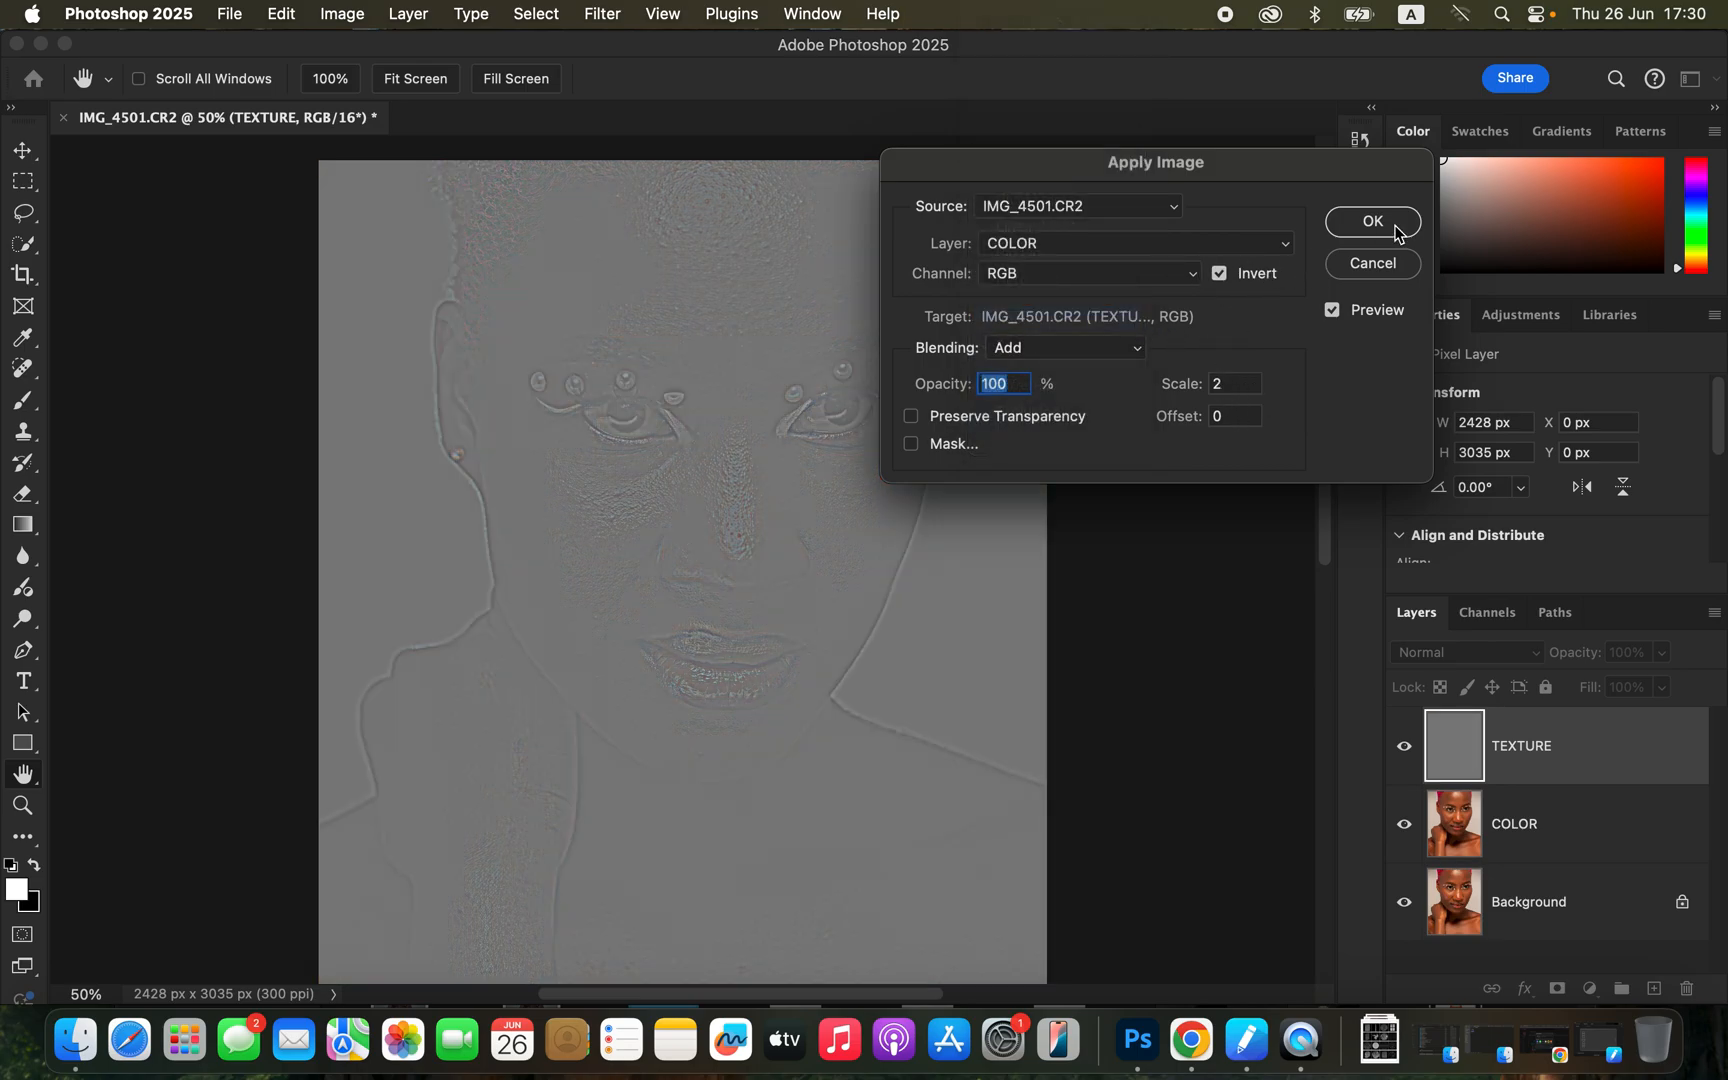
# Step: Confirm the Apply Image settings and set the TEXTURE layer's blend mode to Linear Light
pyautogui.click(1385, 226)
pyautogui.click(1507, 662)
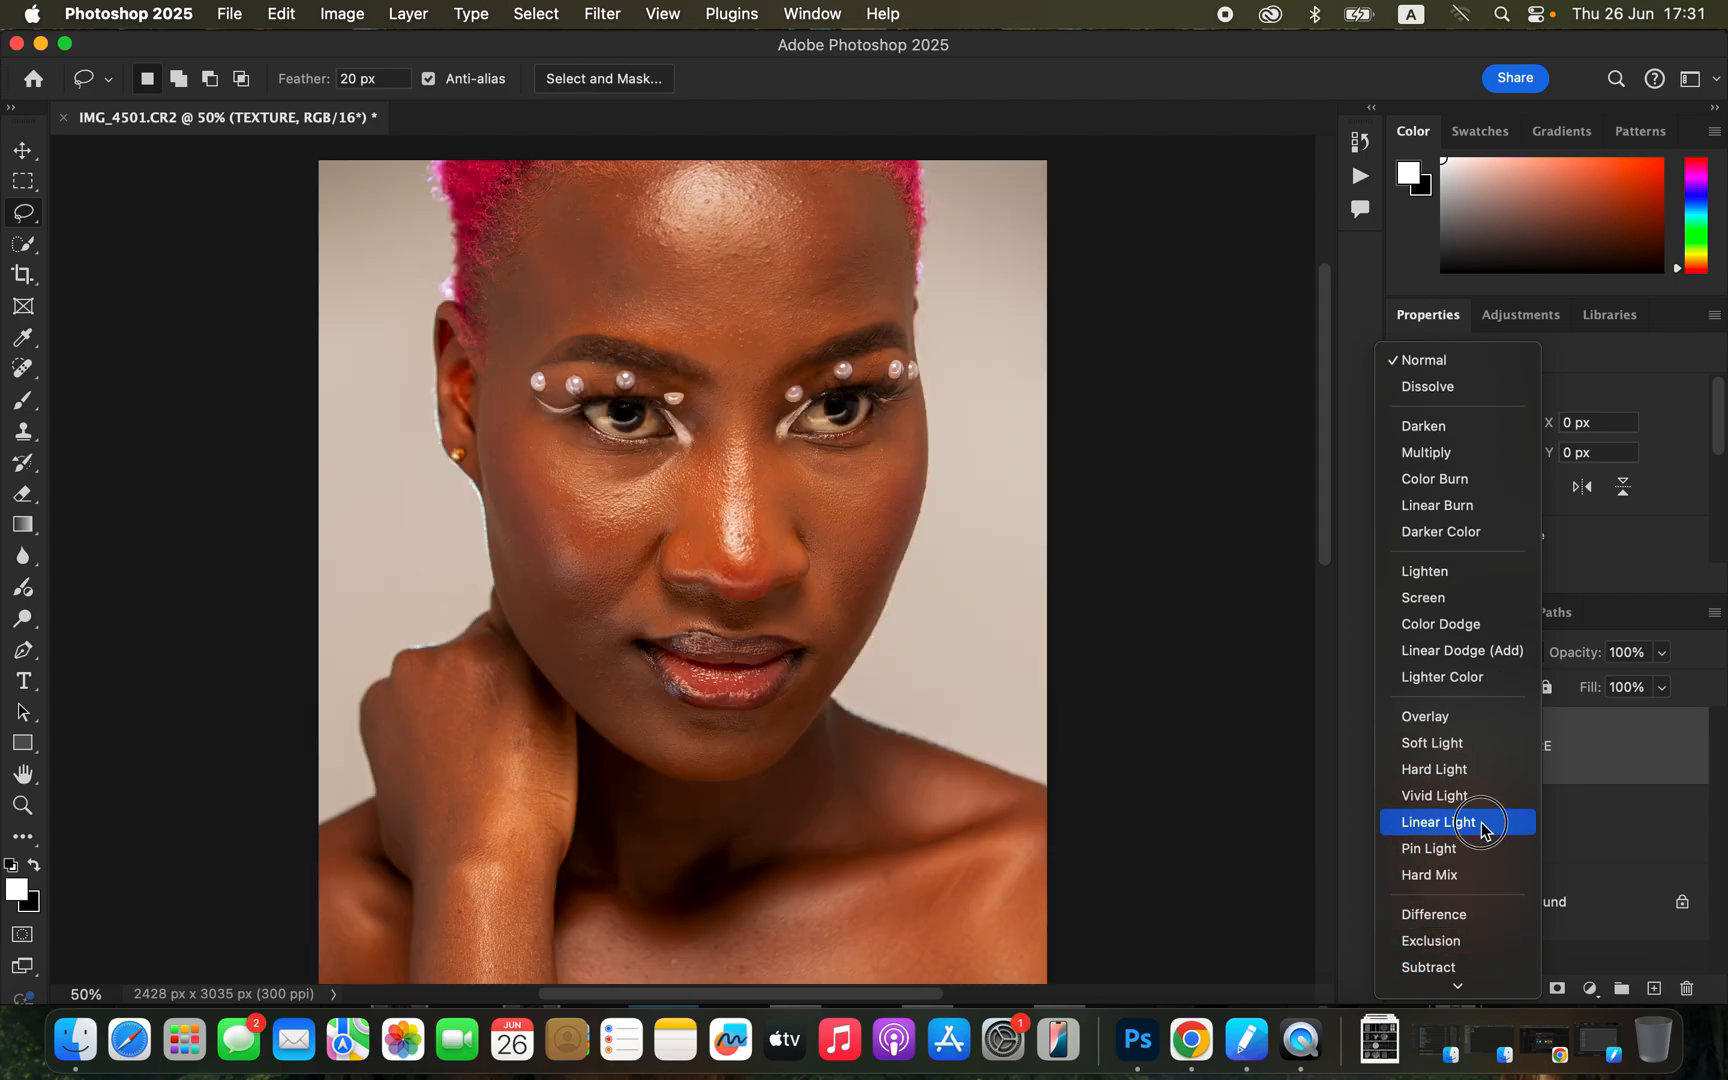
pyautogui.click(1495, 848)
# Step: Group the TEXTURE and COLOR layers and name the group FFEQ SEP
pyautogui.keyDown('shift'); pyautogui.click(1598, 830); pyautogui.keyUp('shift')
pyautogui.moveTo(1622, 791); pyautogui.dragTo(1621, 988)
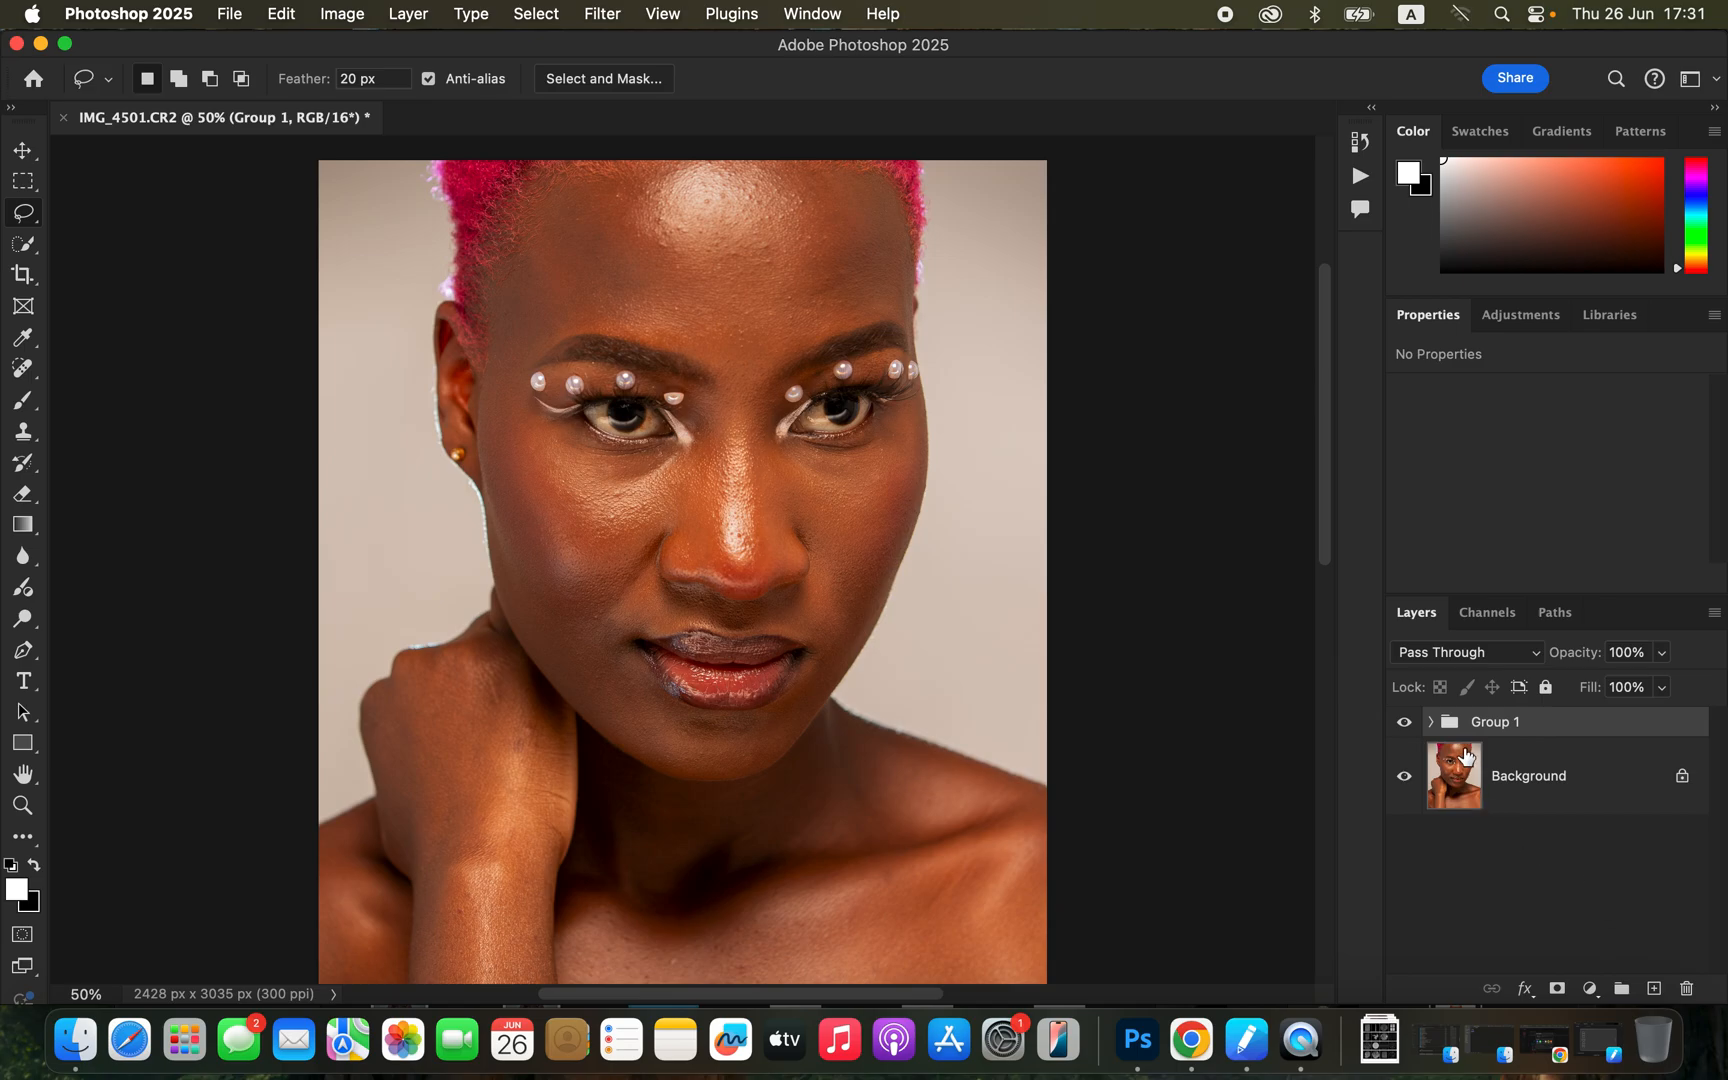
pyautogui.doubleClick(1484, 720)
pyautogui.write('FFEQ SEP')
pyautogui.press('Return')
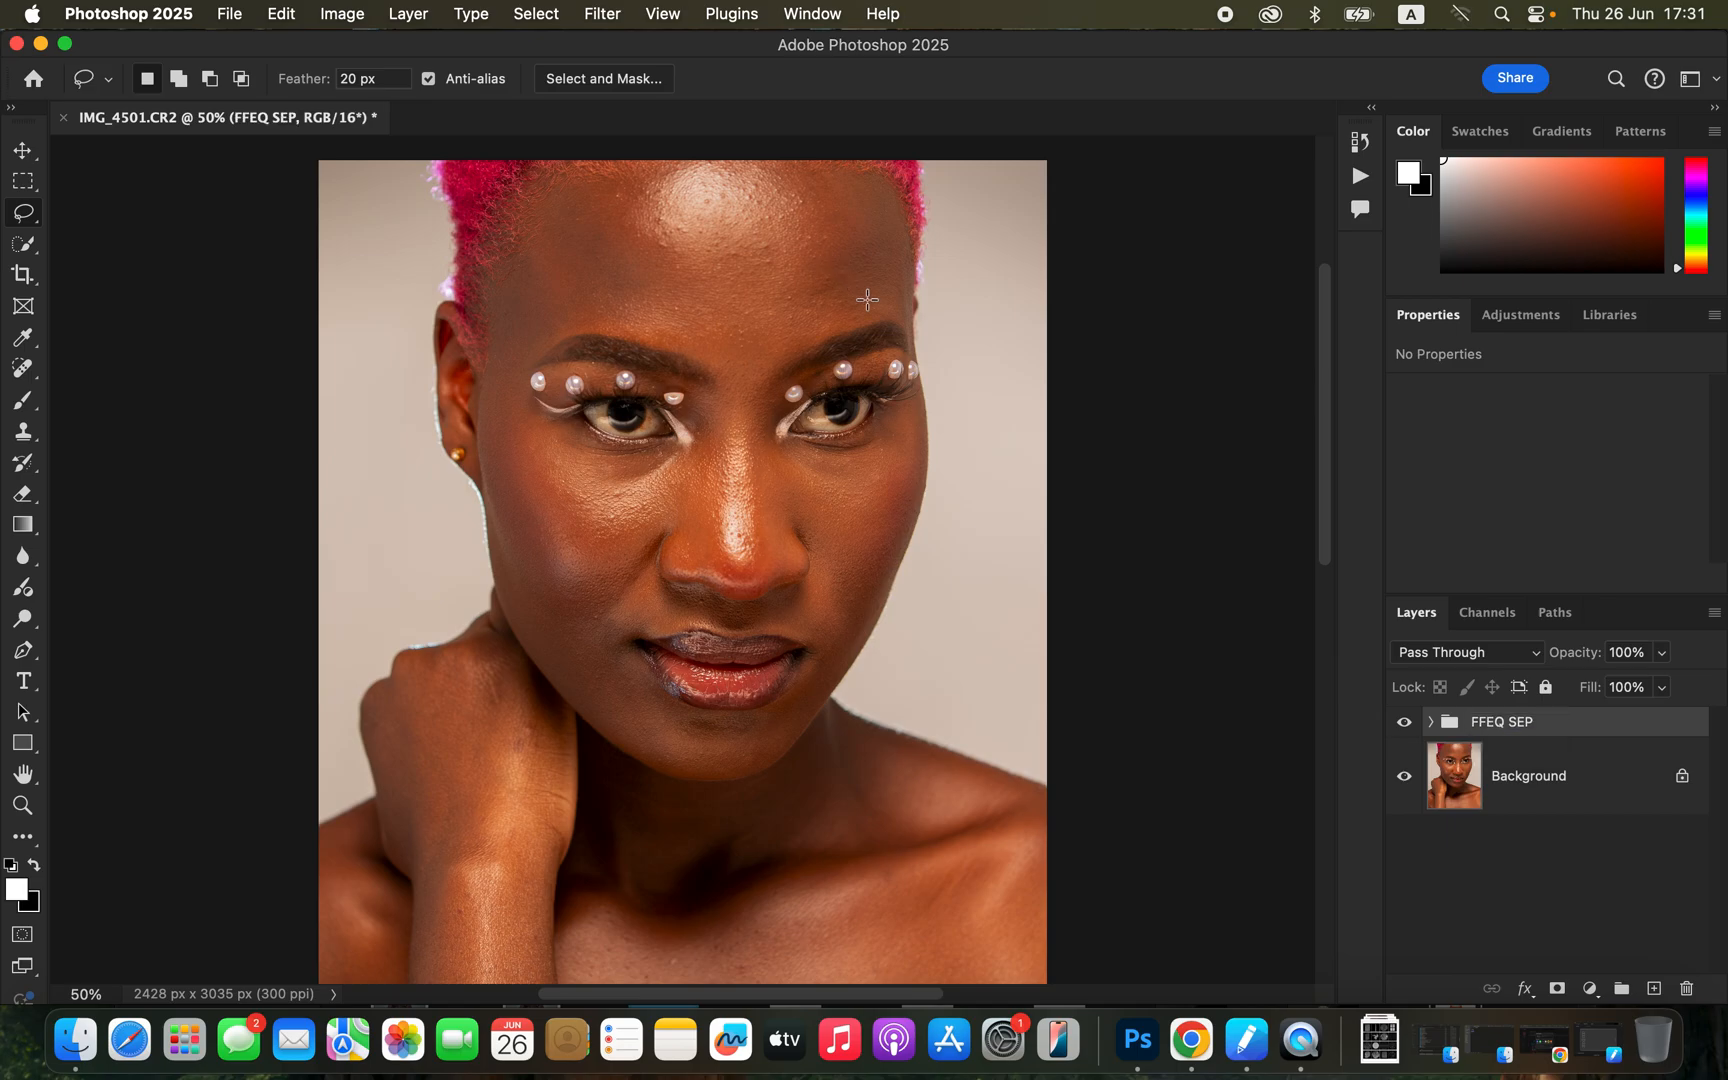
# Step: Expand the FFEQ SEP group, select its COLOR layer and hide the TEXTURE layer
pyautogui.click(1430, 722)
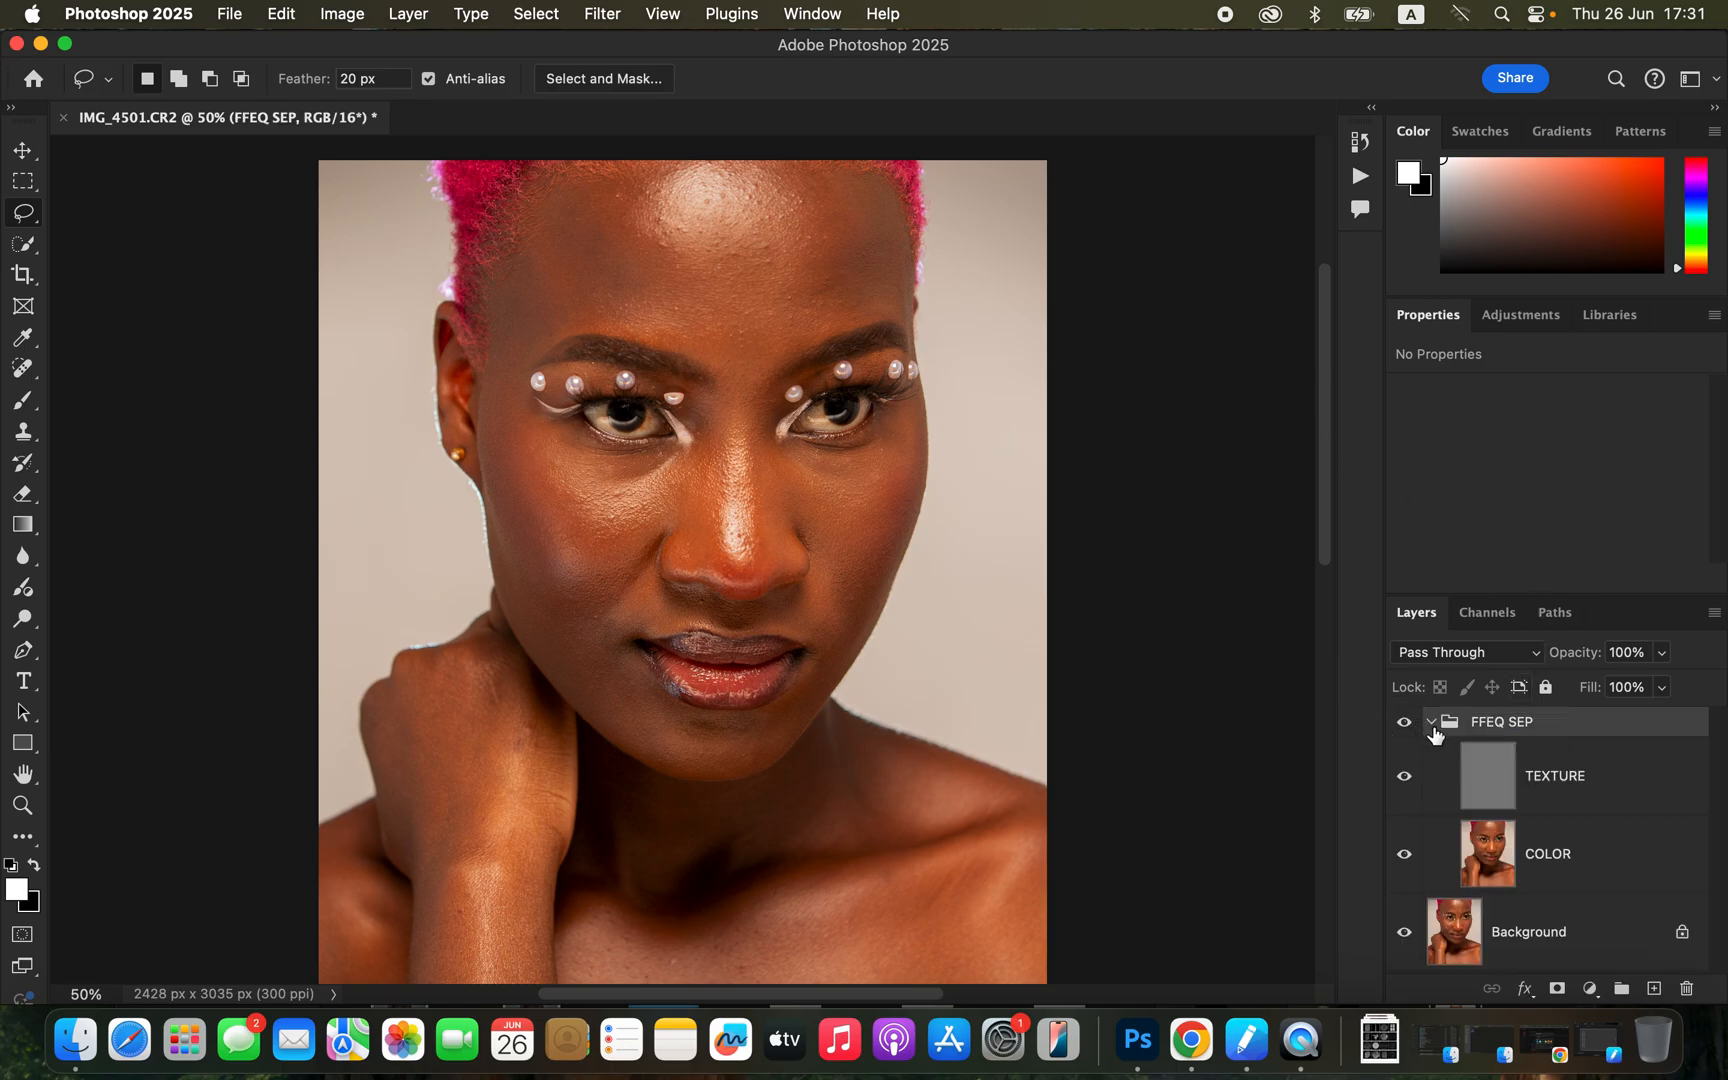
pyautogui.click(1591, 868)
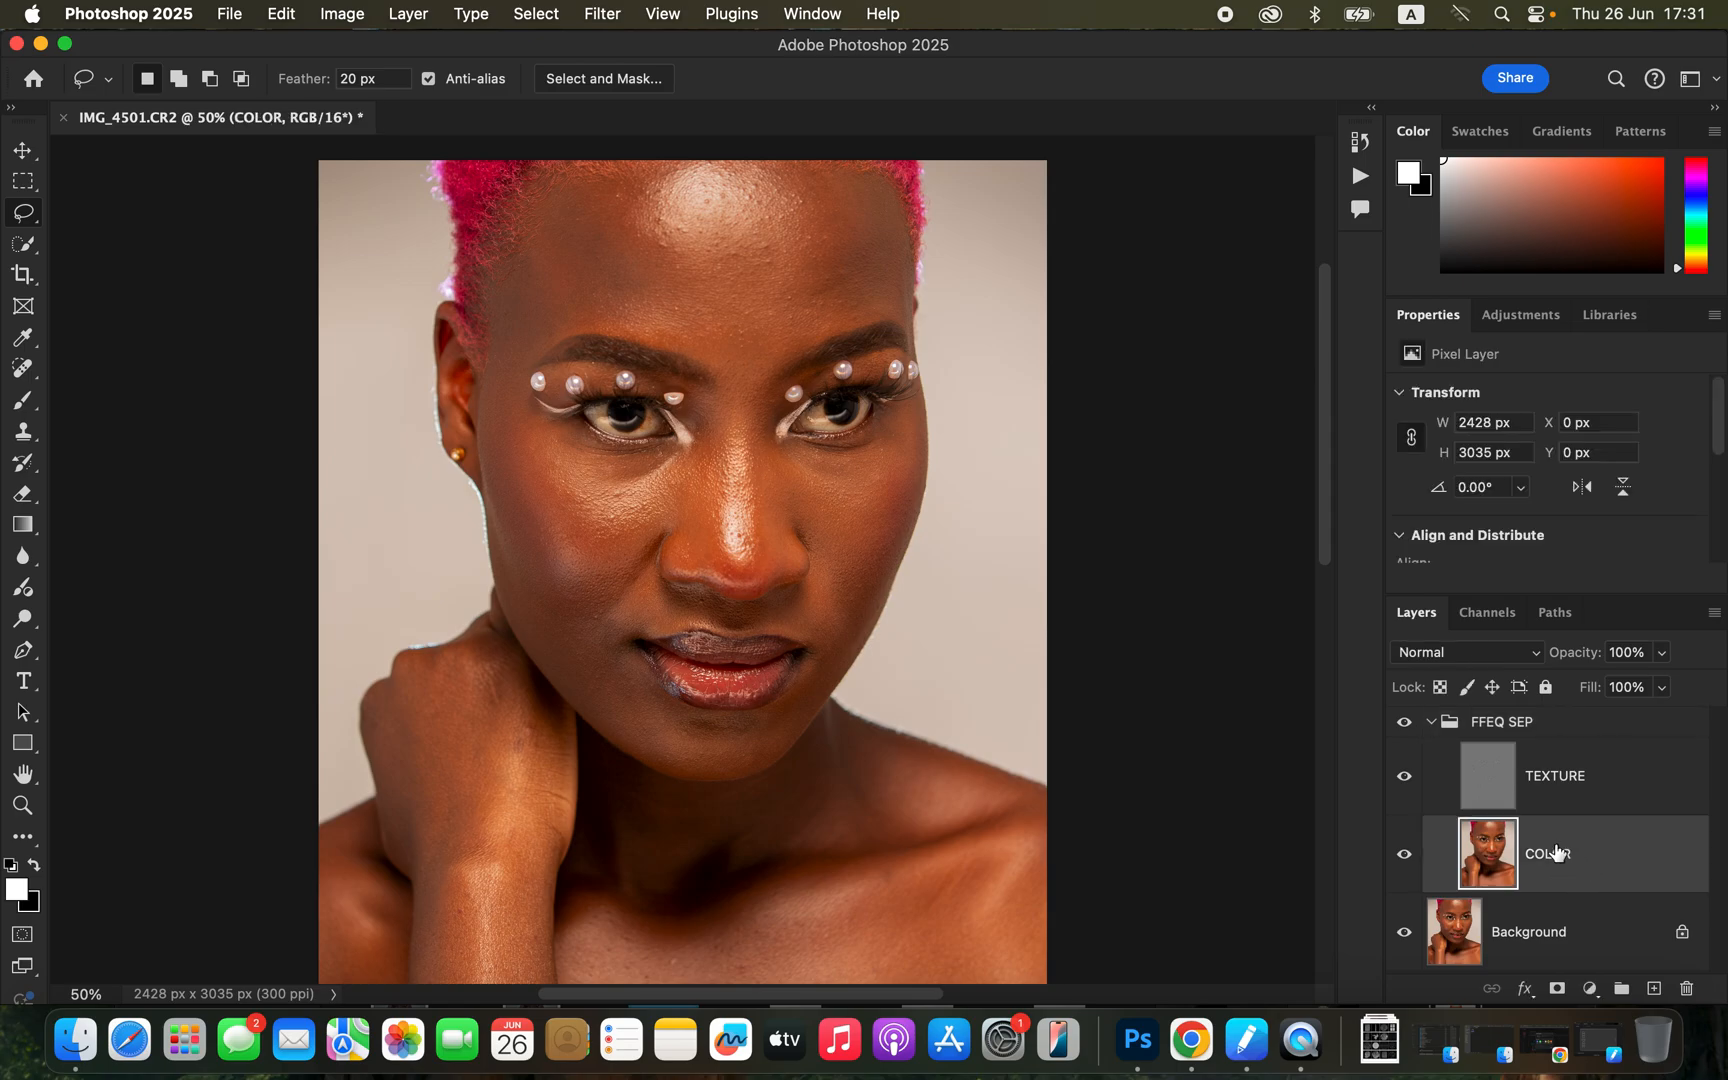
pyautogui.click(1405, 777)
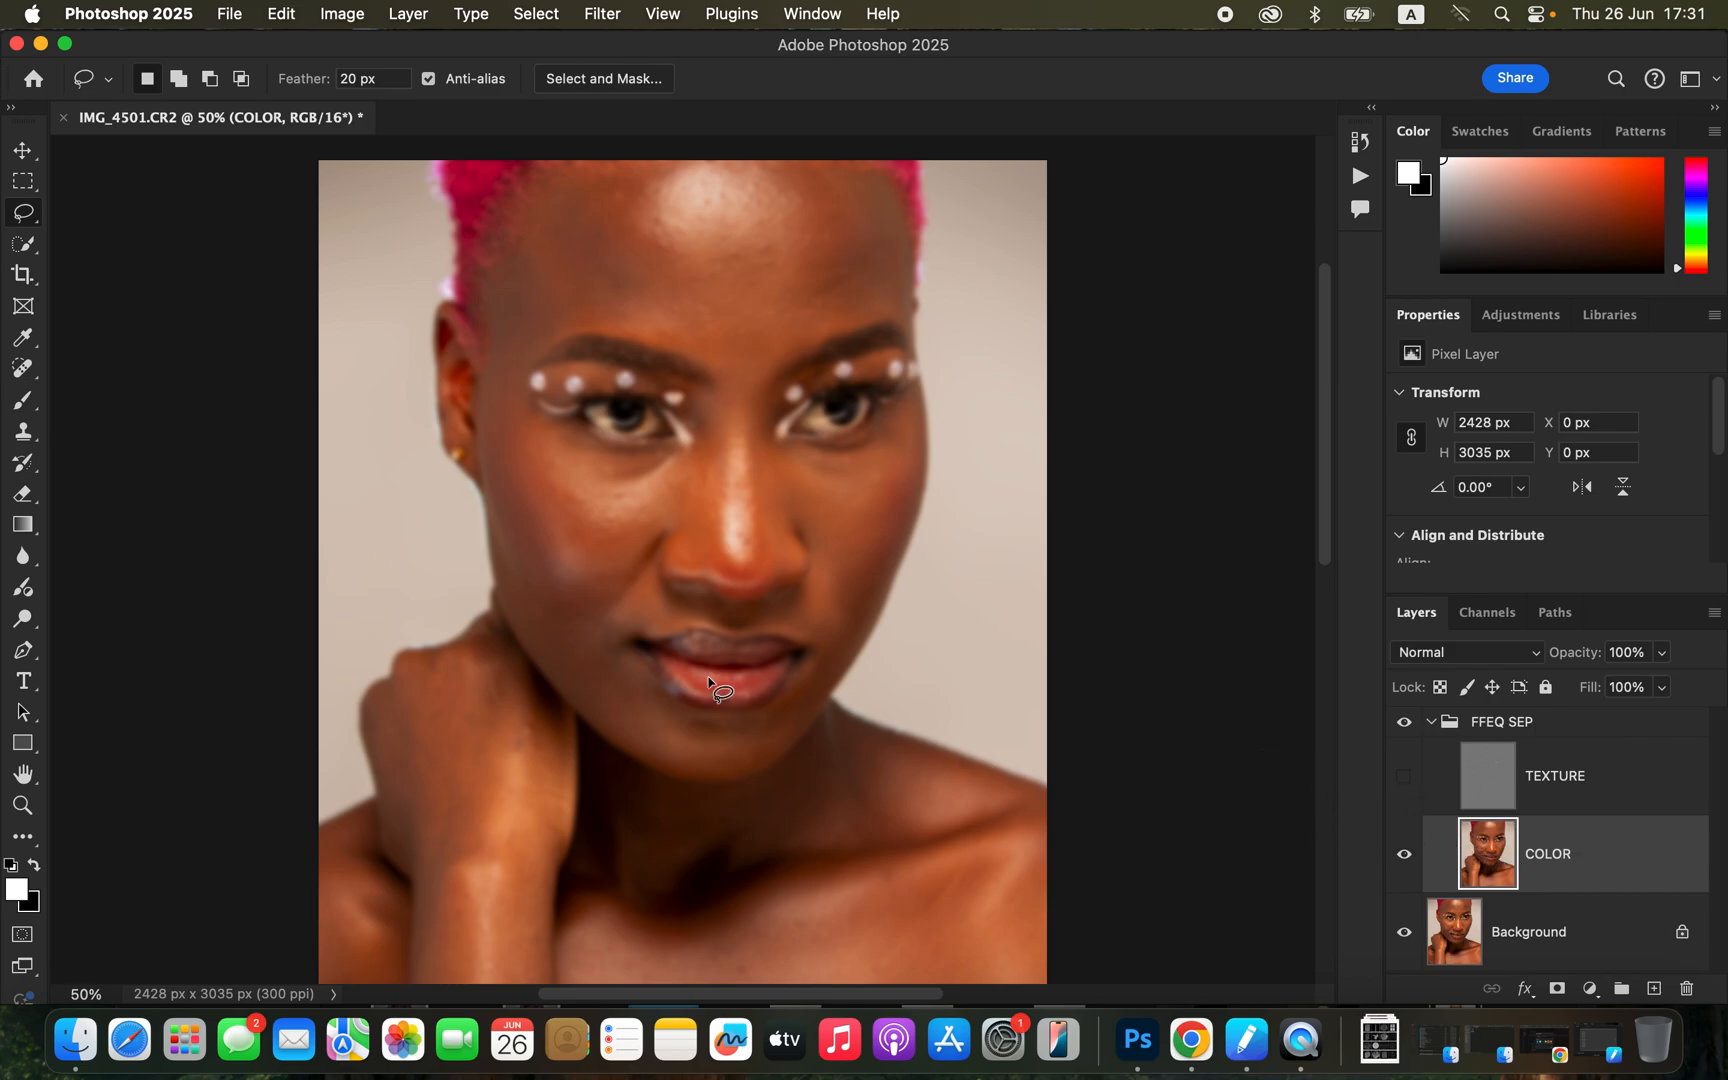
# Step: Switch to the Mixer Brush tool, check its soft round tip settings and clean the brush of loaded paint
pyautogui.click(25, 408)
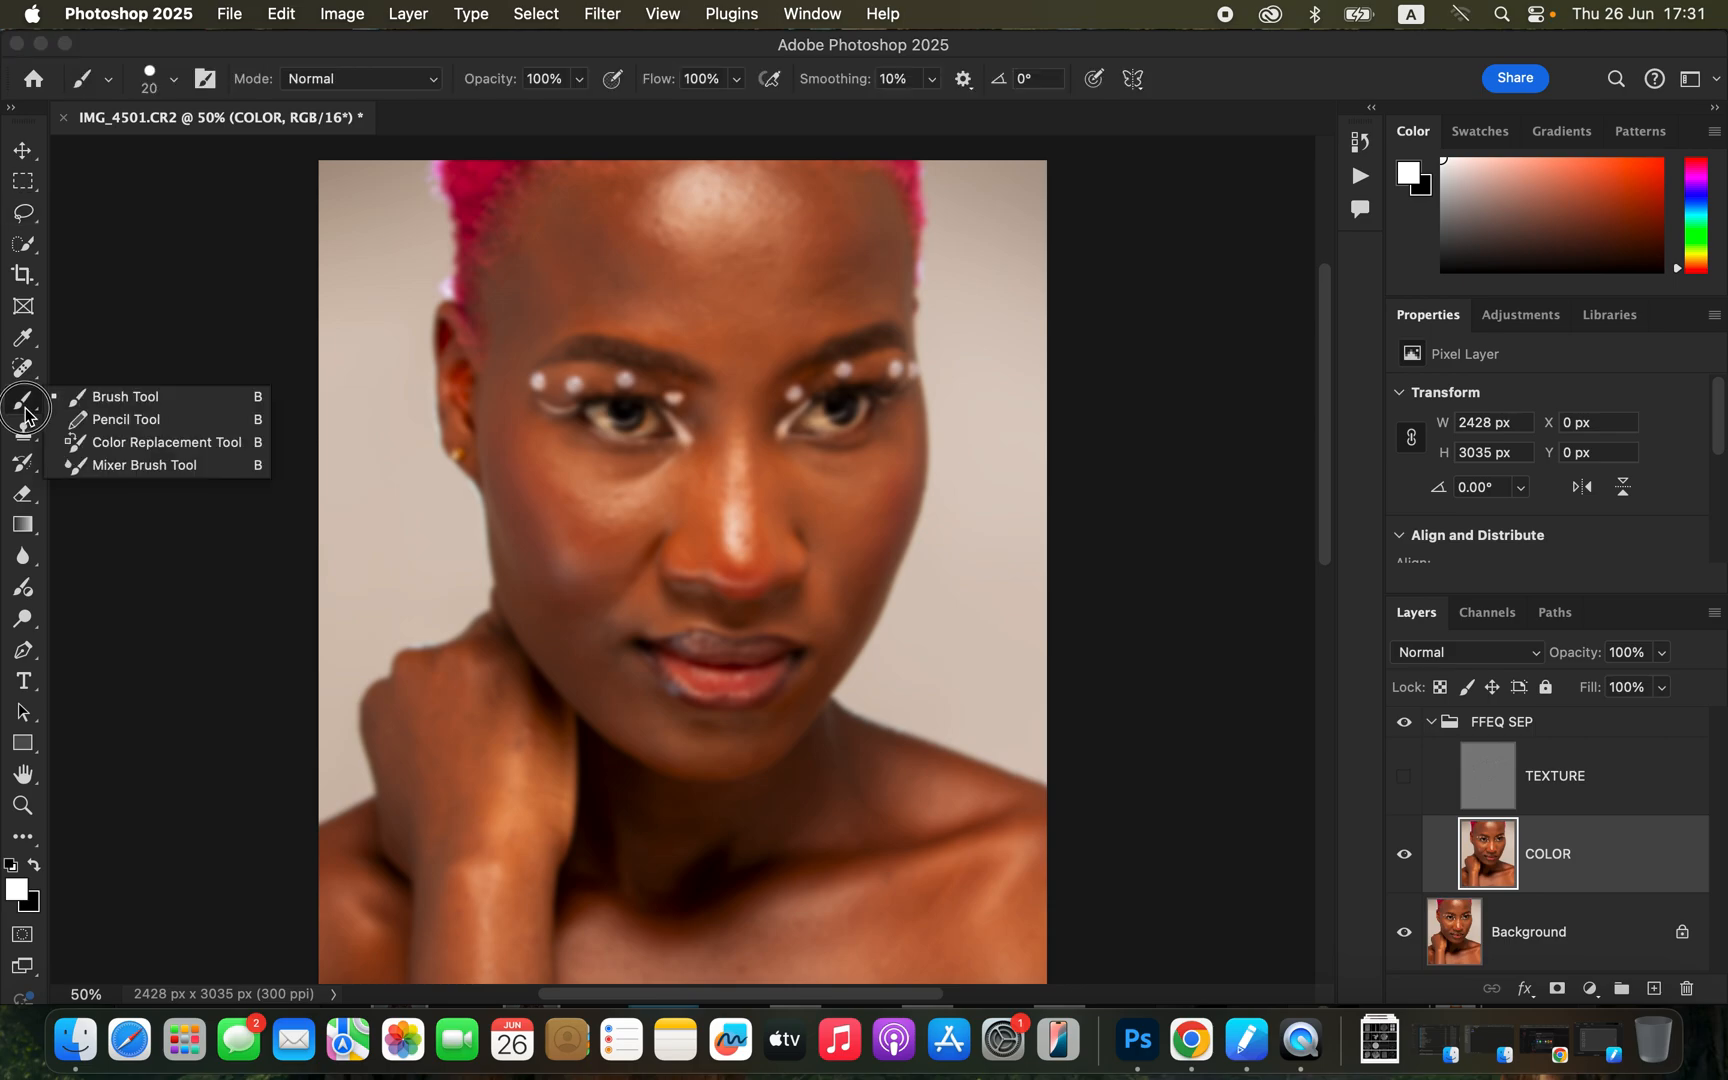
pyautogui.click(90, 465)
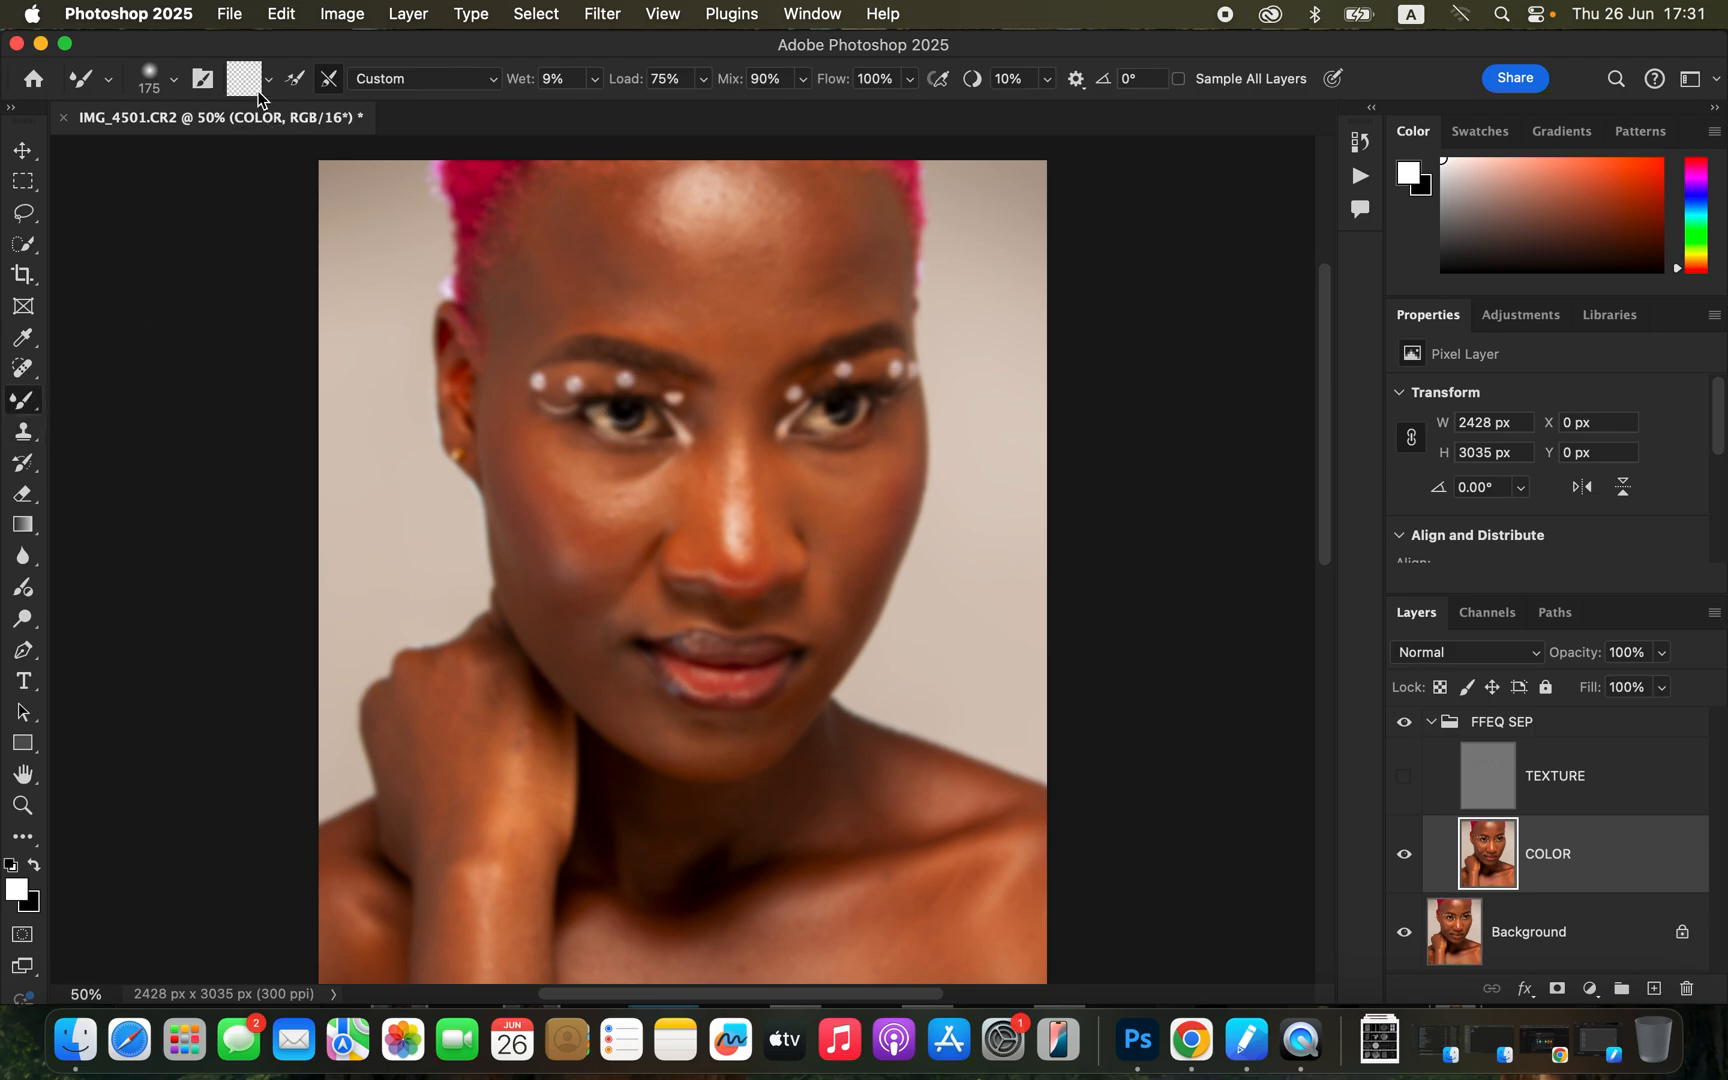
pyautogui.click(176, 84)
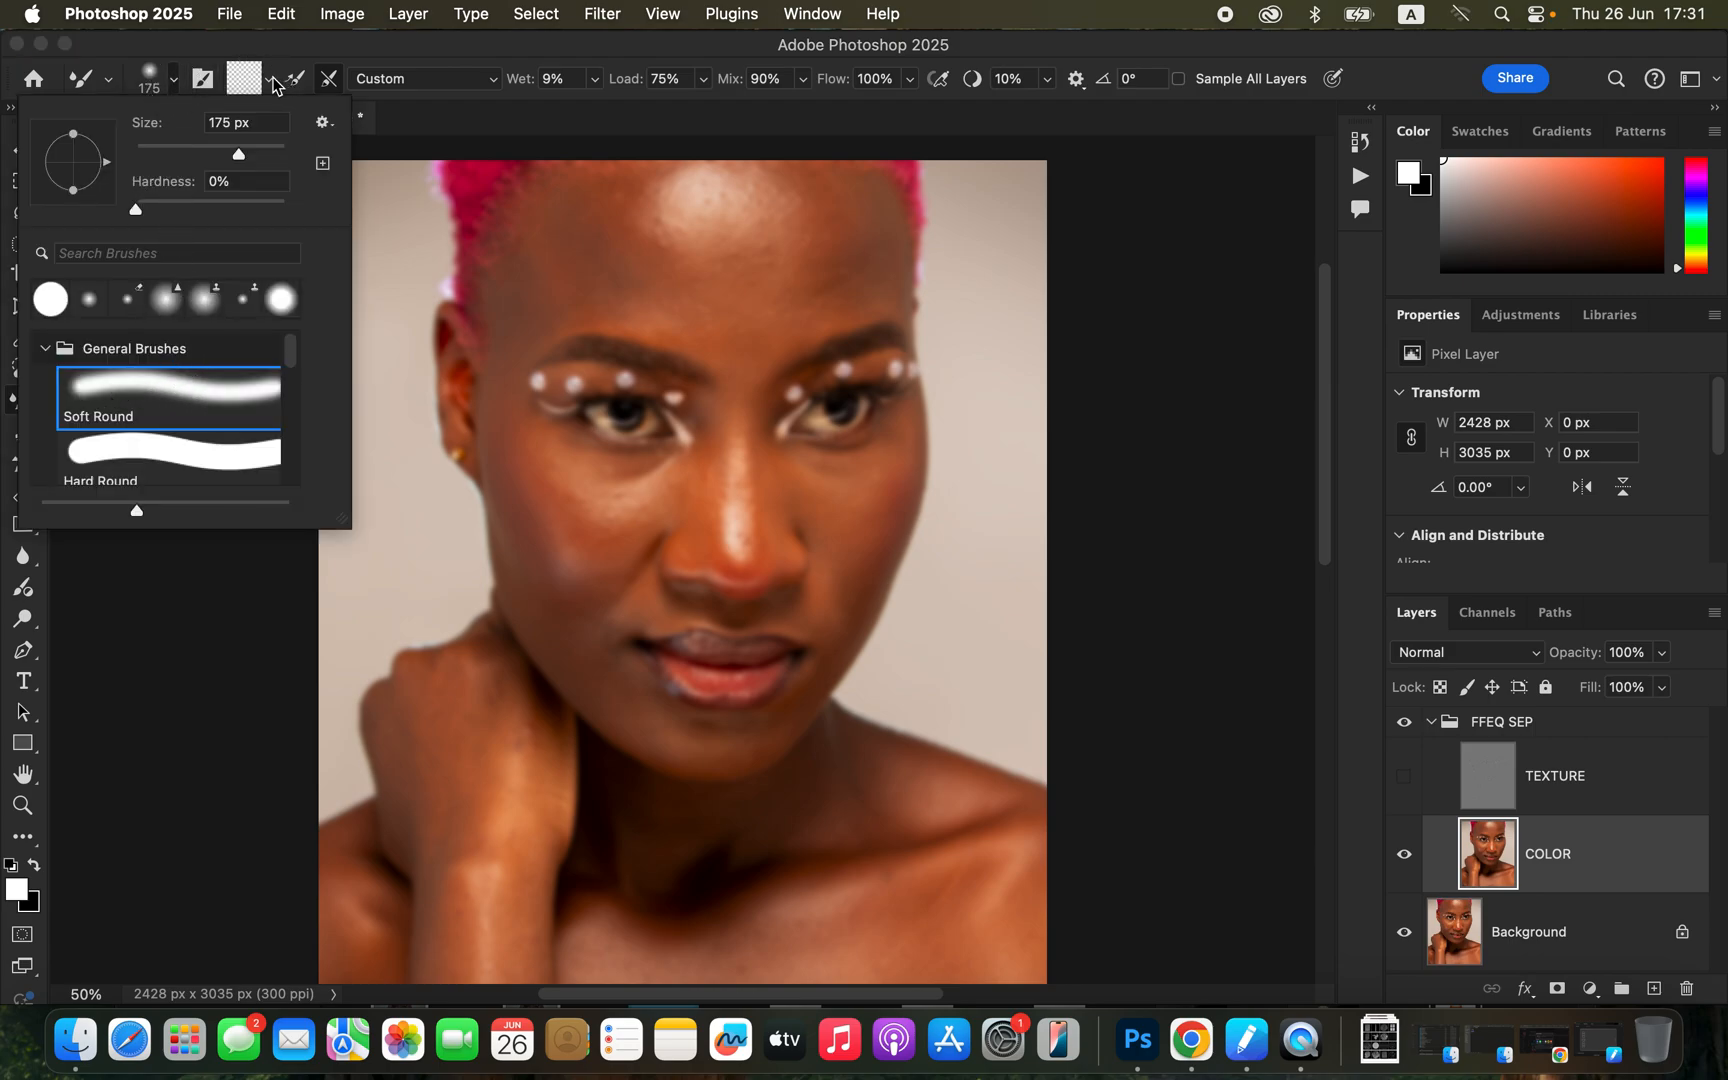
pyautogui.click(272, 82)
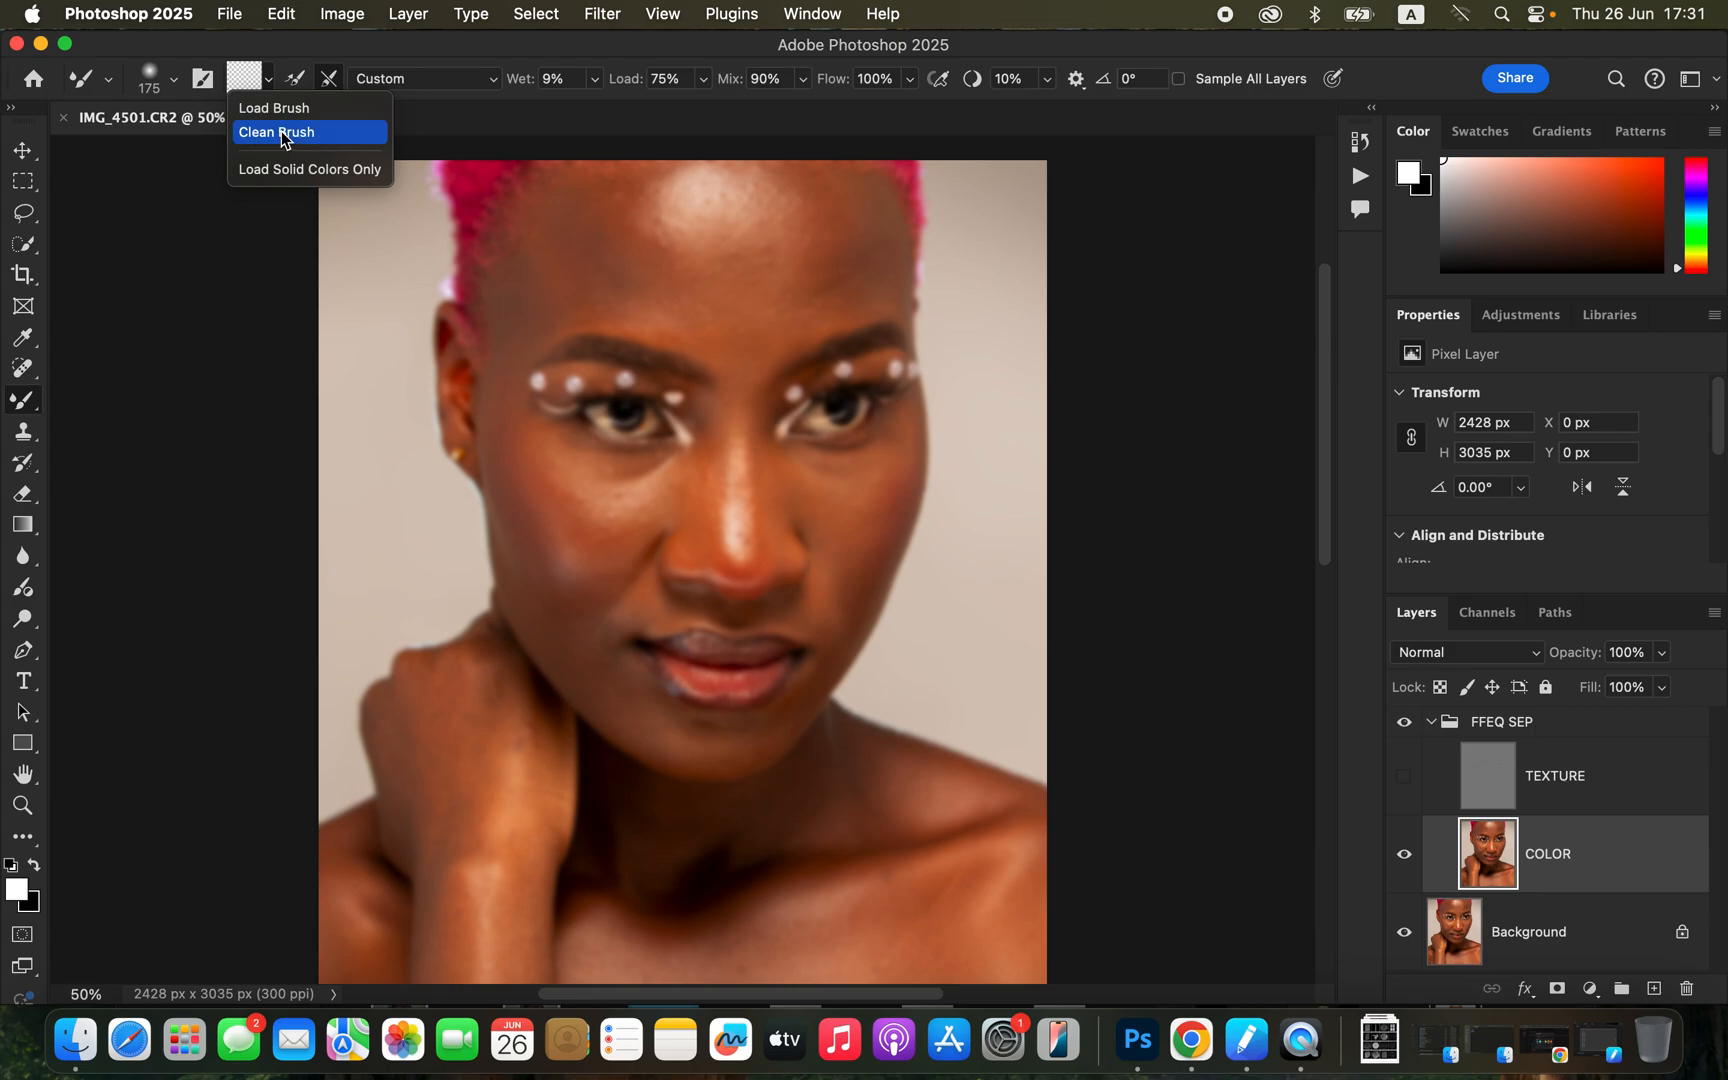
pyautogui.click(279, 132)
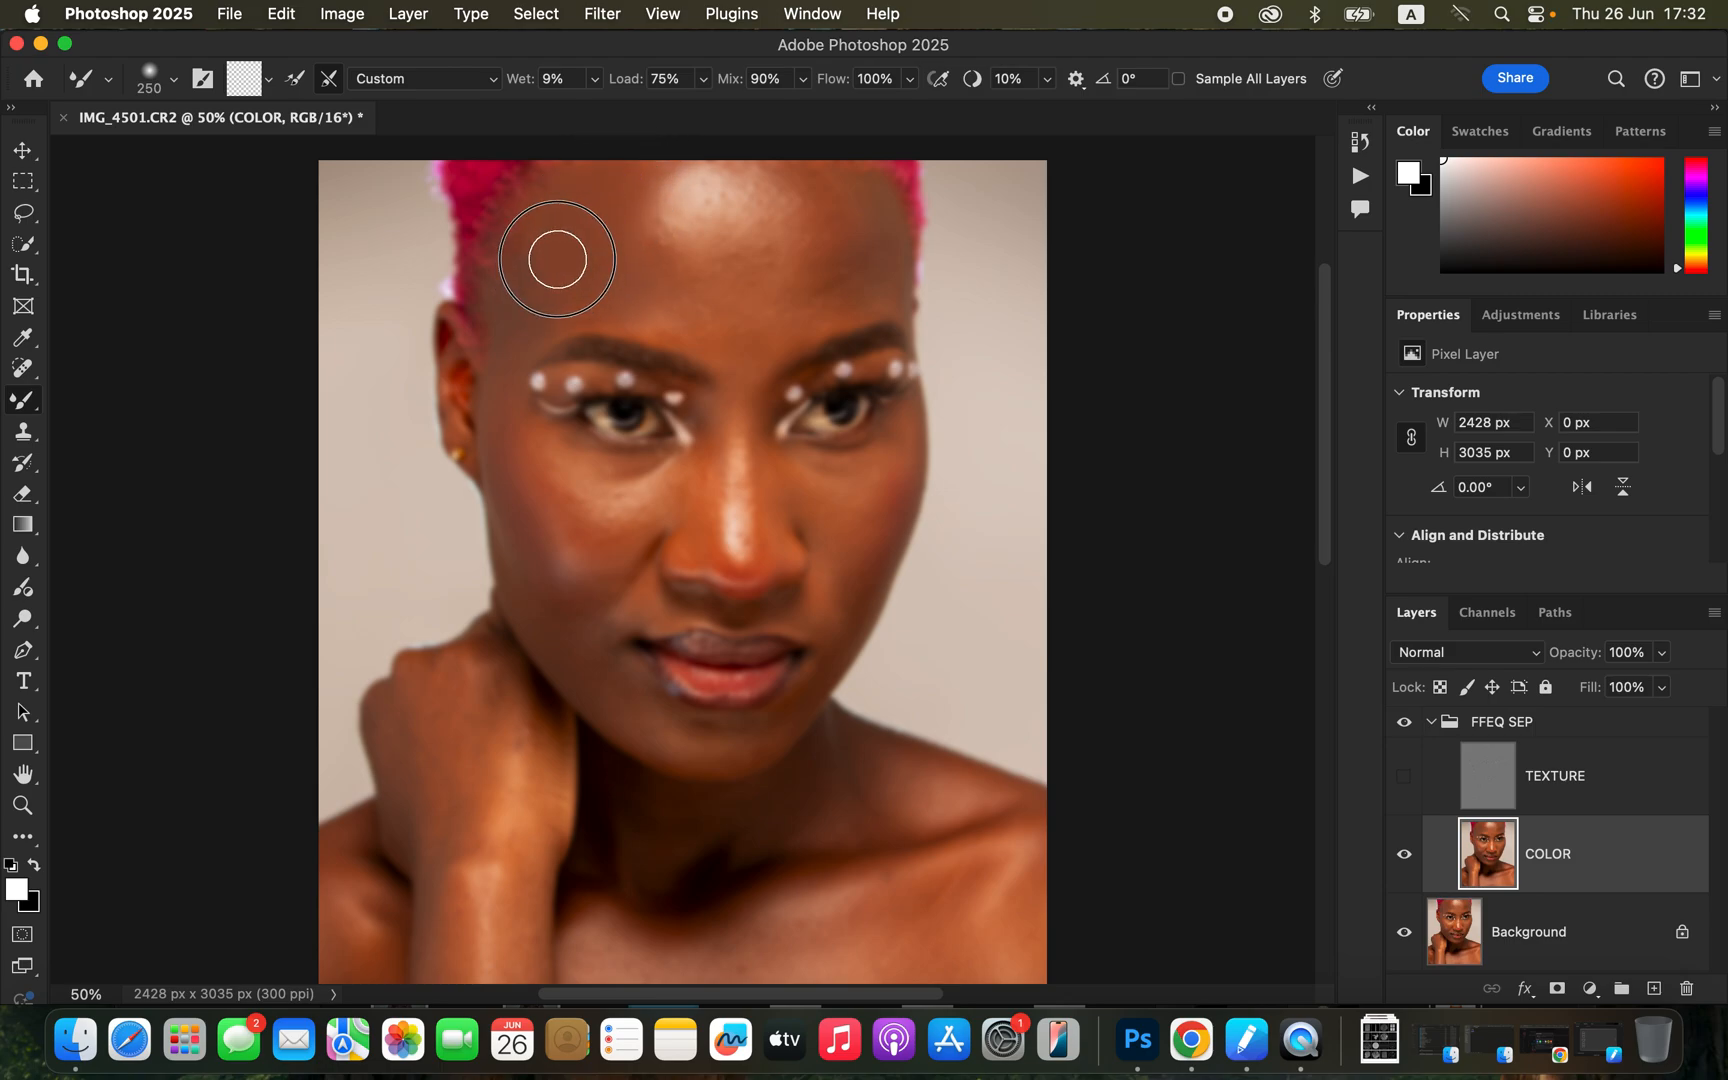
# Step: Blend the uneven tones and highlight edges across the forehead and temple on the COLOR layer with a 250 px Mixer Brush
pyautogui.moveTo(544, 296); pyautogui.dragTo(533, 322)
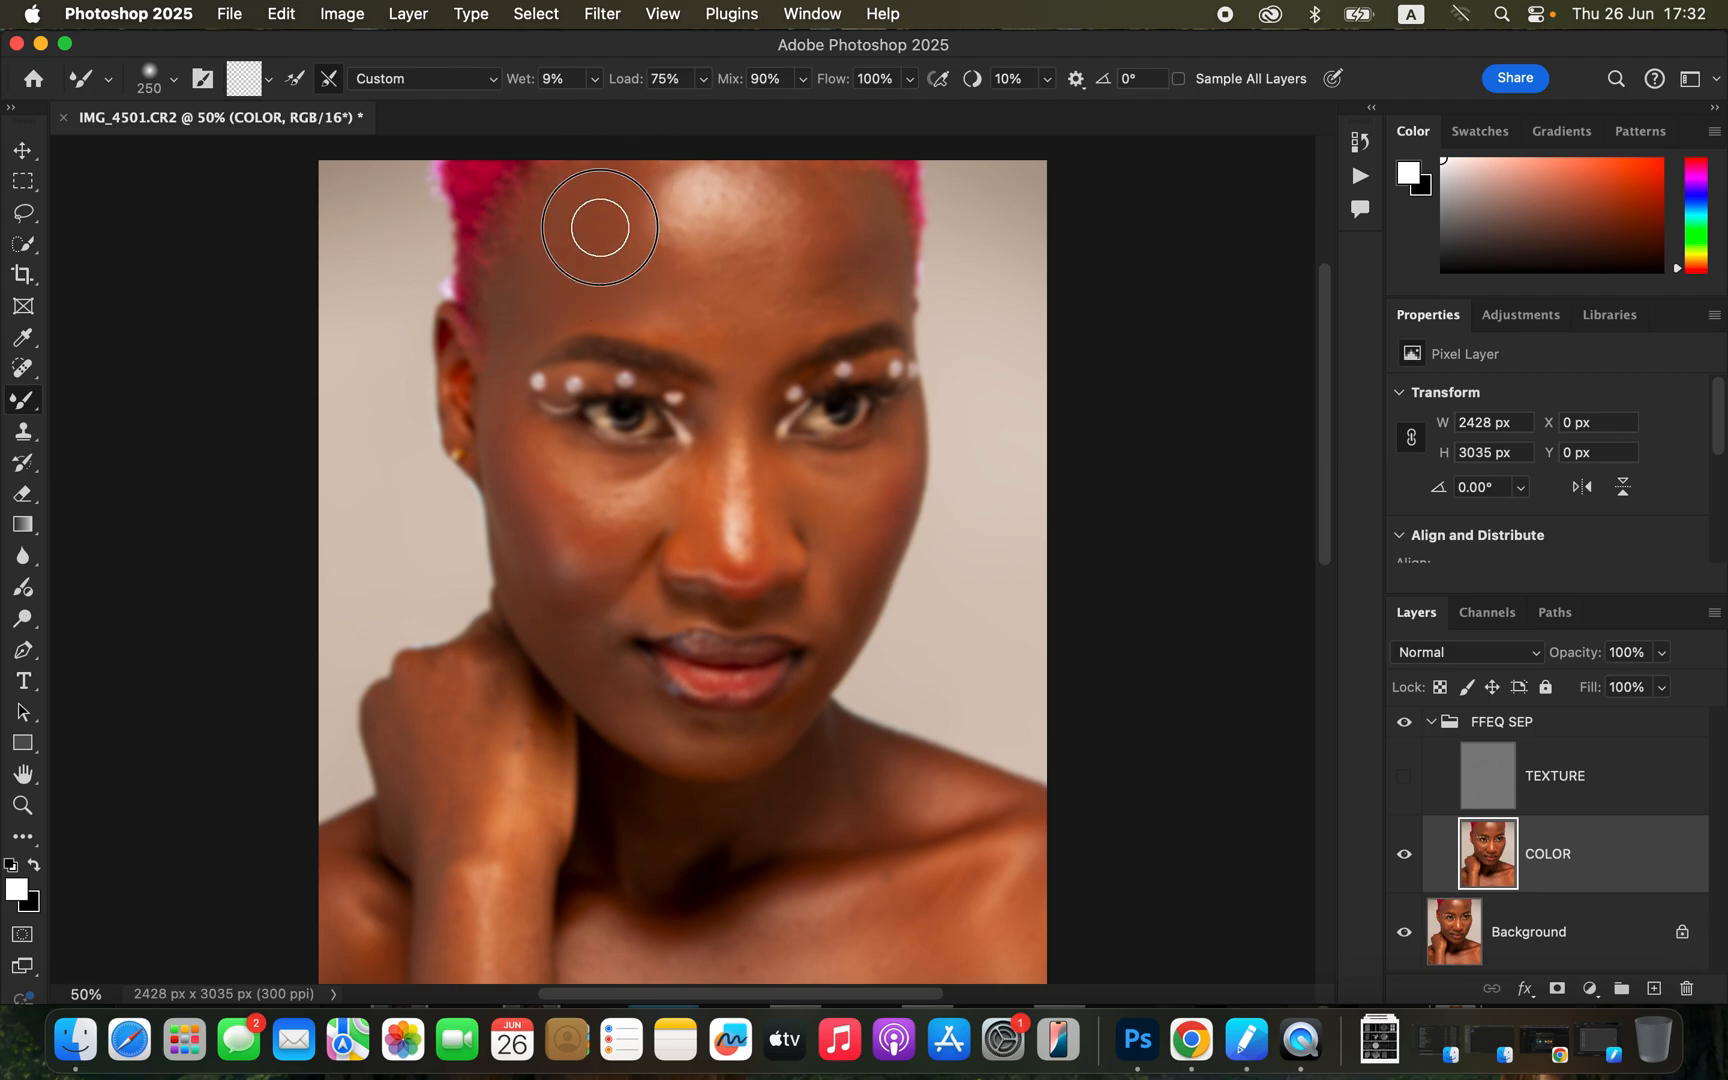
pyautogui.moveTo(637, 302)
pyautogui.mouseDown()
pyautogui.moveTo(634, 298)
pyautogui.moveTo(664, 309)
pyautogui.moveTo(609, 212)
pyautogui.moveTo(627, 178)
pyautogui.moveTo(709, 186)
pyautogui.mouseUp()
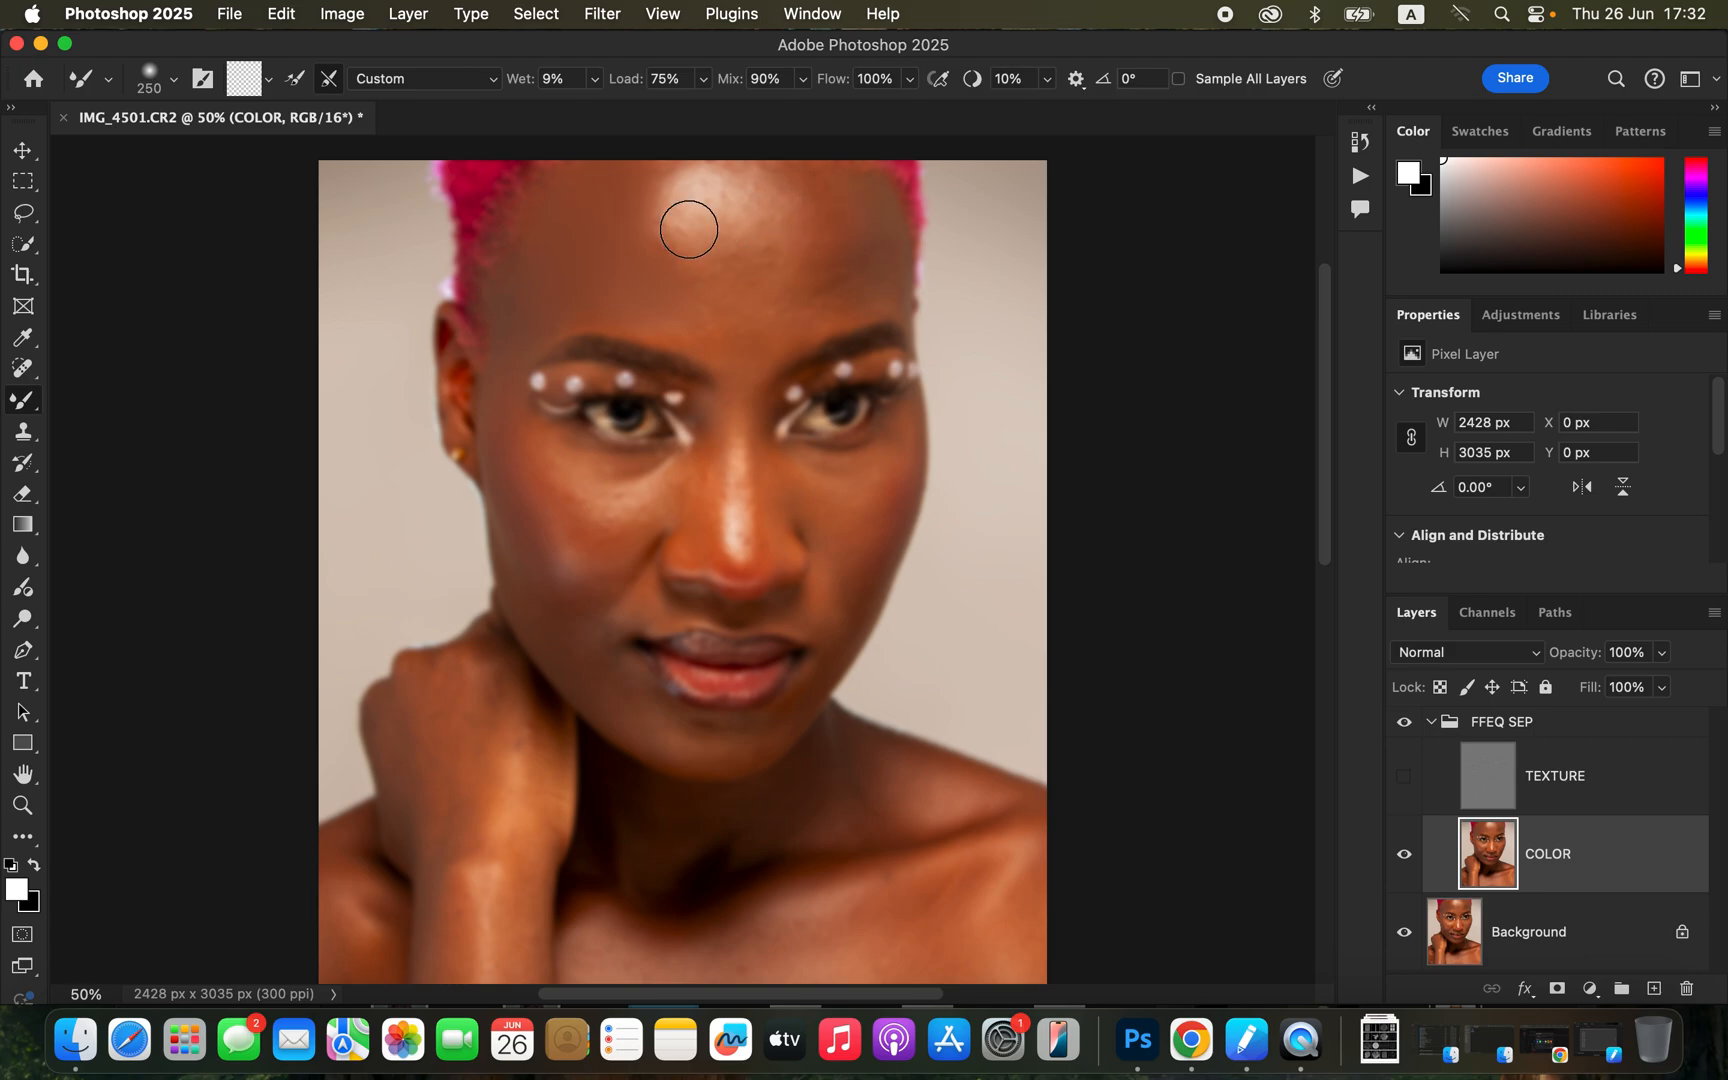
pyautogui.moveTo(569, 239)
pyautogui.mouseDown()
pyautogui.moveTo(572, 186)
pyautogui.moveTo(640, 165)
pyautogui.mouseUp()
pyautogui.click(806, 180)
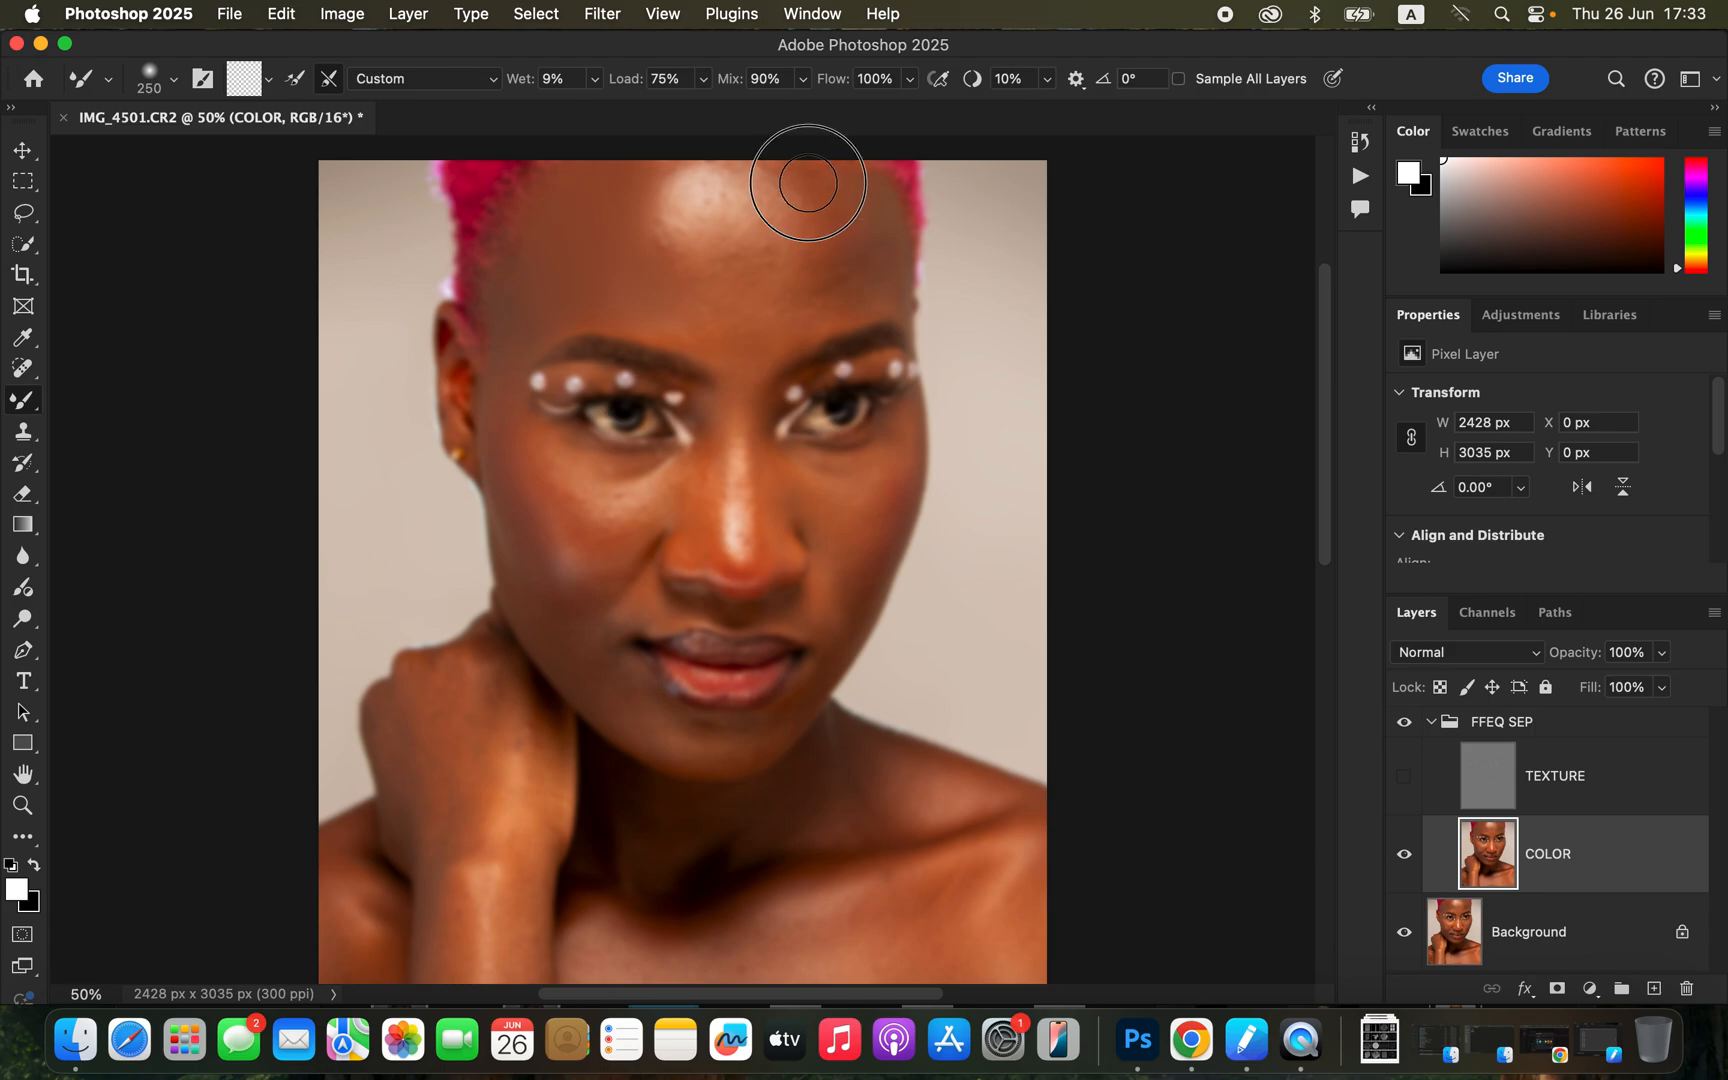
pyautogui.moveTo(807, 186)
pyautogui.mouseDown()
pyautogui.moveTo(821, 283)
pyautogui.moveTo(829, 225)
pyautogui.moveTo(867, 272)
pyautogui.moveTo(851, 288)
pyautogui.moveTo(828, 293)
pyautogui.moveTo(867, 263)
pyautogui.moveTo(836, 251)
pyautogui.moveTo(787, 327)
pyautogui.moveTo(678, 314)
pyautogui.moveTo(722, 337)
pyautogui.moveTo(776, 315)
pyautogui.moveTo(822, 204)
pyautogui.moveTo(754, 218)
pyautogui.mouseUp()
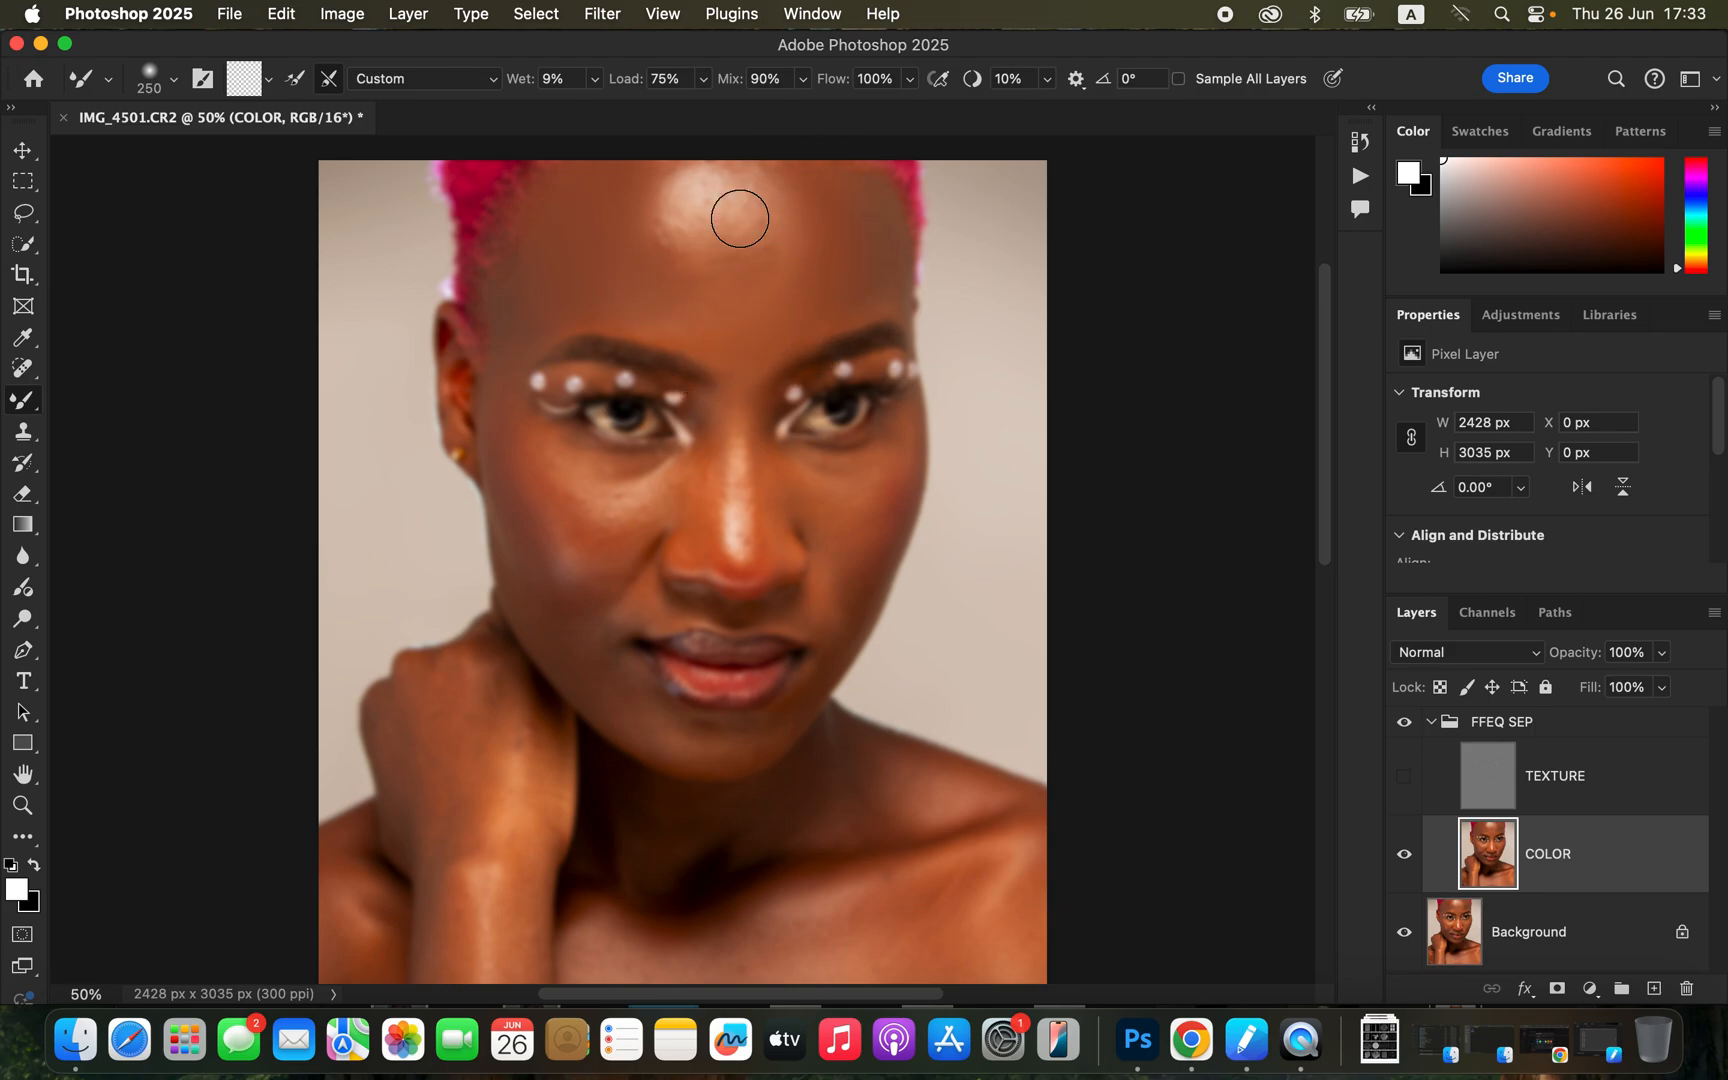
pyautogui.moveTo(638, 197)
pyautogui.mouseDown()
pyautogui.moveTo(642, 239)
pyautogui.moveTo(646, 203)
pyautogui.moveTo(655, 245)
pyautogui.moveTo(707, 278)
pyautogui.moveTo(796, 221)
pyautogui.moveTo(730, 324)
pyautogui.moveTo(708, 314)
pyautogui.moveTo(758, 295)
pyautogui.mouseUp()
pyautogui.moveTo(796, 195)
pyautogui.mouseDown()
pyautogui.moveTo(787, 177)
pyautogui.moveTo(690, 209)
pyautogui.moveTo(750, 246)
pyautogui.mouseUp()
pyautogui.moveTo(660, 286); pyautogui.dragTo(728, 334)
pyautogui.moveTo(670, 199)
pyautogui.mouseDown()
pyautogui.moveTo(718, 222)
pyautogui.moveTo(716, 177)
pyautogui.moveTo(758, 175)
pyautogui.moveTo(778, 200)
pyautogui.moveTo(760, 242)
pyautogui.moveTo(715, 256)
pyautogui.moveTo(678, 185)
pyautogui.moveTo(692, 237)
pyautogui.moveTo(728, 263)
pyautogui.moveTo(796, 209)
pyautogui.moveTo(786, 258)
pyautogui.moveTo(728, 310)
pyautogui.moveTo(755, 347)
pyautogui.moveTo(805, 281)
pyautogui.moveTo(845, 288)
pyautogui.moveTo(830, 300)
pyautogui.moveTo(800, 237)
pyautogui.moveTo(716, 221)
pyautogui.moveTo(687, 182)
pyautogui.moveTo(742, 193)
pyautogui.moveTo(749, 172)
pyautogui.moveTo(768, 188)
pyautogui.moveTo(704, 171)
pyautogui.moveTo(695, 200)
pyautogui.moveTo(755, 189)
pyautogui.moveTo(774, 208)
pyautogui.moveTo(730, 258)
pyautogui.mouseUp()
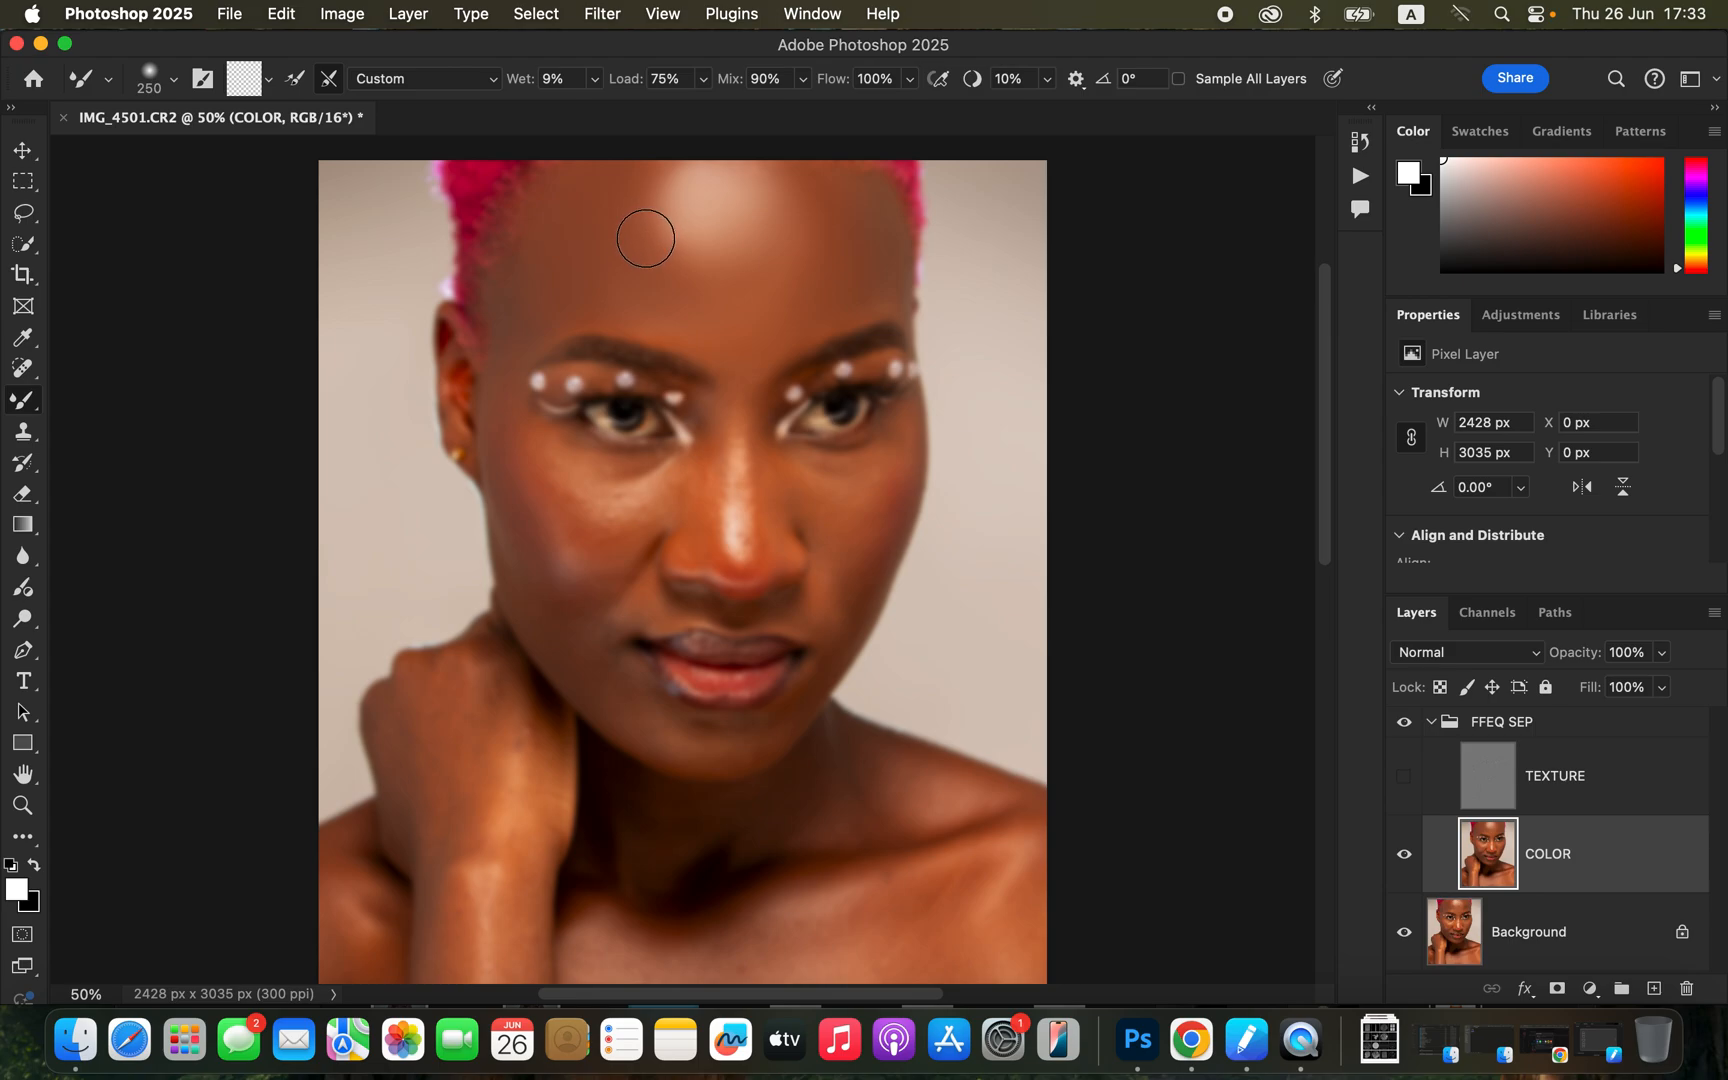
pyautogui.moveTo(662, 185)
pyautogui.mouseDown()
pyautogui.moveTo(682, 254)
pyautogui.moveTo(662, 172)
pyautogui.moveTo(671, 229)
pyautogui.moveTo(704, 262)
pyautogui.moveTo(748, 245)
pyautogui.moveTo(772, 183)
pyautogui.moveTo(780, 205)
pyautogui.moveTo(732, 214)
pyautogui.moveTo(761, 233)
pyautogui.moveTo(742, 246)
pyautogui.moveTo(657, 178)
pyautogui.moveTo(668, 225)
pyautogui.moveTo(713, 253)
pyautogui.moveTo(810, 214)
pyautogui.moveTo(764, 314)
pyautogui.moveTo(794, 307)
pyautogui.moveTo(812, 208)
pyautogui.moveTo(851, 222)
pyautogui.moveTo(879, 265)
pyautogui.moveTo(794, 310)
pyautogui.moveTo(622, 275)
pyautogui.moveTo(560, 299)
pyautogui.moveTo(539, 283)
pyautogui.moveTo(559, 219)
pyautogui.moveTo(582, 230)
pyautogui.moveTo(653, 172)
pyautogui.moveTo(678, 190)
pyautogui.moveTo(653, 194)
pyautogui.moveTo(688, 248)
pyautogui.moveTo(671, 253)
pyautogui.moveTo(714, 268)
pyautogui.moveTo(757, 268)
pyautogui.moveTo(816, 197)
pyautogui.moveTo(852, 236)
pyautogui.moveTo(733, 347)
pyautogui.moveTo(841, 289)
pyautogui.moveTo(822, 212)
pyautogui.moveTo(778, 287)
pyautogui.mouseUp()
pyautogui.moveTo(533, 265); pyautogui.dragTo(521, 334)
# Step: Smooth the tones on both cheeks, between the brows and along the nose, reducing the Mixer Brush to 200 and 125 px for tighter areas
pyautogui.moveTo(505, 437)
pyautogui.mouseDown()
pyautogui.moveTo(535, 483)
pyautogui.moveTo(514, 431)
pyautogui.moveTo(582, 526)
pyautogui.moveTo(500, 414)
pyautogui.moveTo(510, 306)
pyautogui.moveTo(535, 466)
pyautogui.moveTo(570, 500)
pyautogui.moveTo(542, 546)
pyautogui.moveTo(500, 504)
pyautogui.moveTo(570, 638)
pyautogui.moveTo(516, 563)
pyautogui.moveTo(541, 615)
pyautogui.moveTo(590, 668)
pyautogui.moveTo(570, 643)
pyautogui.moveTo(554, 463)
pyautogui.moveTo(589, 525)
pyautogui.moveTo(574, 485)
pyautogui.moveTo(607, 493)
pyautogui.moveTo(566, 468)
pyautogui.moveTo(639, 490)
pyautogui.moveTo(561, 471)
pyautogui.moveTo(589, 485)
pyautogui.moveTo(553, 454)
pyautogui.moveTo(615, 496)
pyautogui.moveTo(592, 508)
pyautogui.moveTo(668, 473)
pyautogui.moveTo(594, 513)
pyautogui.moveTo(530, 450)
pyautogui.moveTo(516, 526)
pyautogui.moveTo(587, 665)
pyautogui.mouseUp()
pyautogui.moveTo(831, 501)
pyautogui.mouseDown()
pyautogui.moveTo(845, 485)
pyautogui.moveTo(817, 475)
pyautogui.moveTo(889, 449)
pyautogui.moveTo(848, 577)
pyautogui.moveTo(871, 470)
pyautogui.moveTo(809, 478)
pyautogui.moveTo(856, 480)
pyautogui.moveTo(890, 447)
pyautogui.moveTo(825, 474)
pyautogui.moveTo(847, 522)
pyautogui.moveTo(876, 506)
pyautogui.moveTo(835, 614)
pyautogui.moveTo(830, 477)
pyautogui.moveTo(881, 472)
pyautogui.moveTo(833, 466)
pyautogui.moveTo(872, 471)
pyautogui.mouseUp()
pyautogui.moveTo(812, 310); pyautogui.dragTo(779, 374)
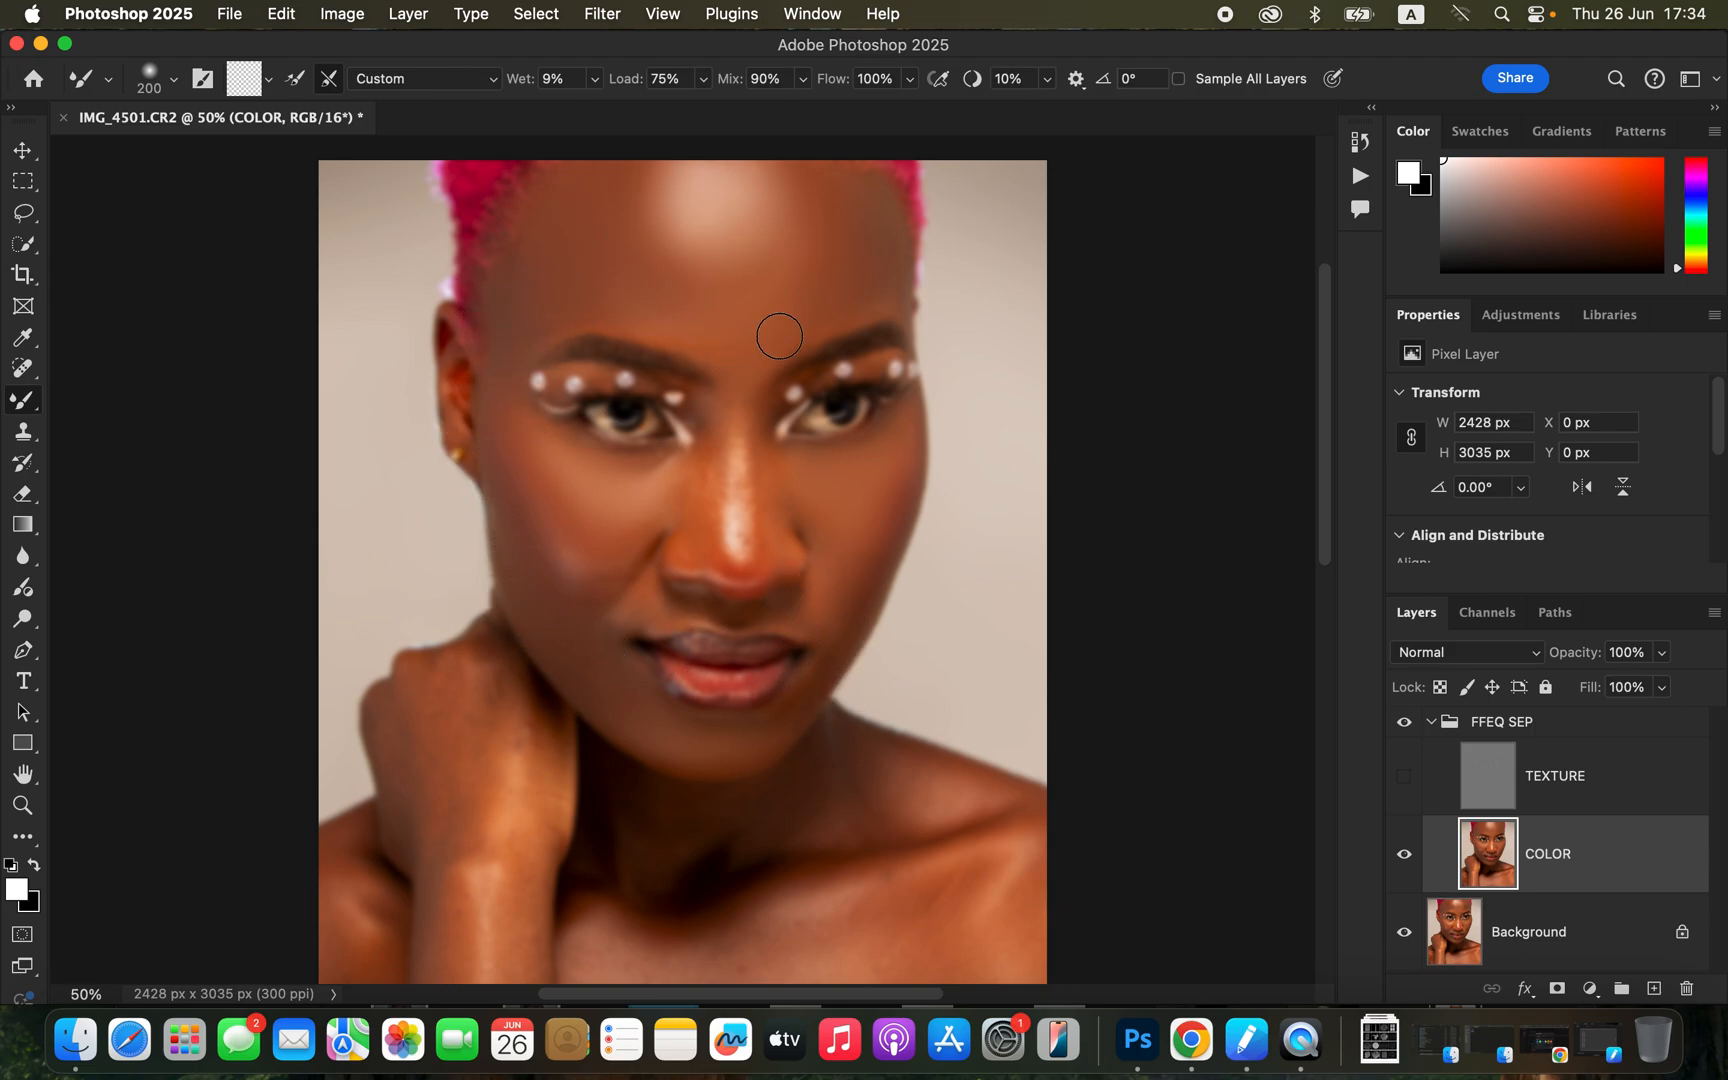
pyautogui.moveTo(893, 468)
pyautogui.mouseDown()
pyautogui.moveTo(872, 499)
pyautogui.moveTo(822, 479)
pyautogui.moveTo(880, 455)
pyautogui.moveTo(829, 602)
pyautogui.mouseUp()
pyautogui.moveTo(622, 494)
pyautogui.mouseDown()
pyautogui.moveTo(656, 471)
pyautogui.moveTo(625, 467)
pyautogui.moveTo(645, 474)
pyautogui.moveTo(706, 426)
pyautogui.moveTo(710, 540)
pyautogui.moveTo(702, 424)
pyautogui.moveTo(712, 492)
pyautogui.mouseUp()
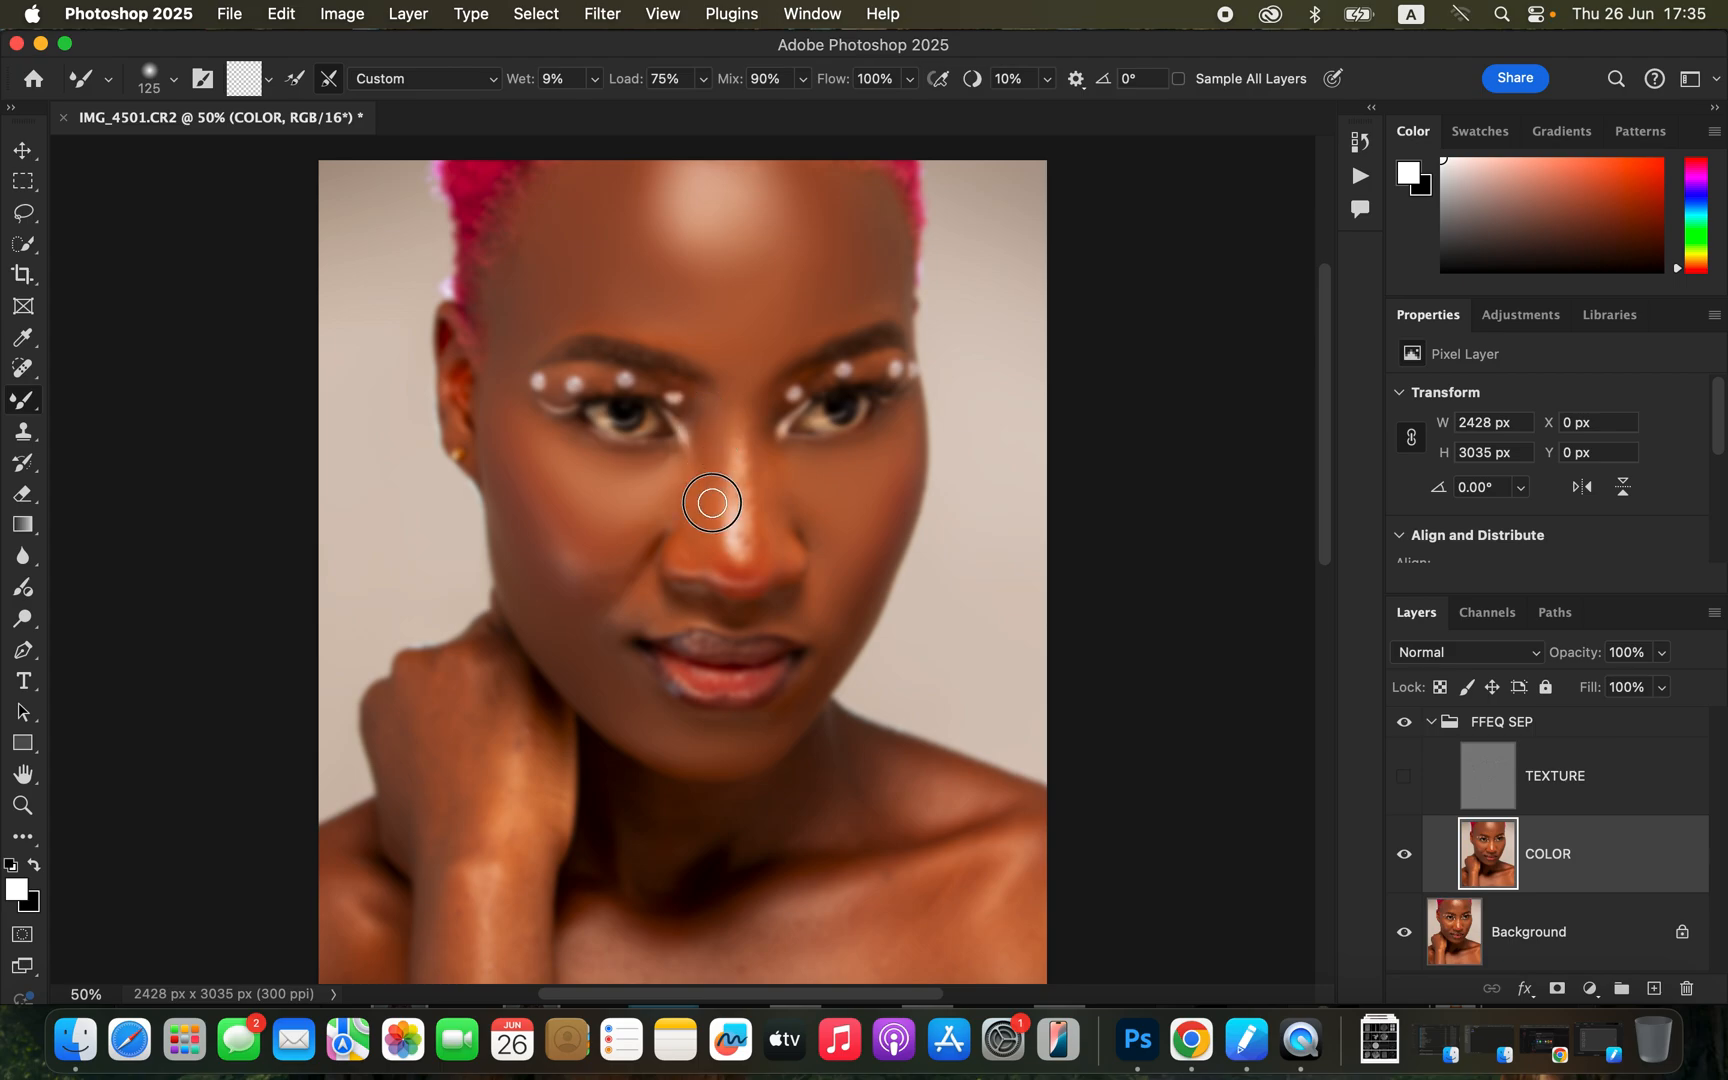
pyautogui.moveTo(713, 517)
pyautogui.mouseDown()
pyautogui.moveTo(717, 566)
pyautogui.moveTo(708, 501)
pyautogui.moveTo(699, 540)
pyautogui.moveTo(706, 436)
pyautogui.moveTo(691, 489)
pyautogui.moveTo(709, 443)
pyautogui.moveTo(772, 457)
pyautogui.moveTo(762, 434)
pyautogui.moveTo(772, 548)
pyautogui.moveTo(768, 434)
pyautogui.moveTo(775, 560)
pyautogui.moveTo(771, 536)
pyautogui.moveTo(759, 574)
pyautogui.moveTo(716, 540)
pyautogui.moveTo(742, 583)
pyautogui.moveTo(724, 563)
pyautogui.moveTo(767, 536)
pyautogui.moveTo(763, 575)
pyautogui.moveTo(701, 484)
pyautogui.moveTo(692, 516)
pyautogui.moveTo(688, 462)
pyautogui.moveTo(596, 597)
pyautogui.moveTo(717, 453)
pyautogui.mouseUp()
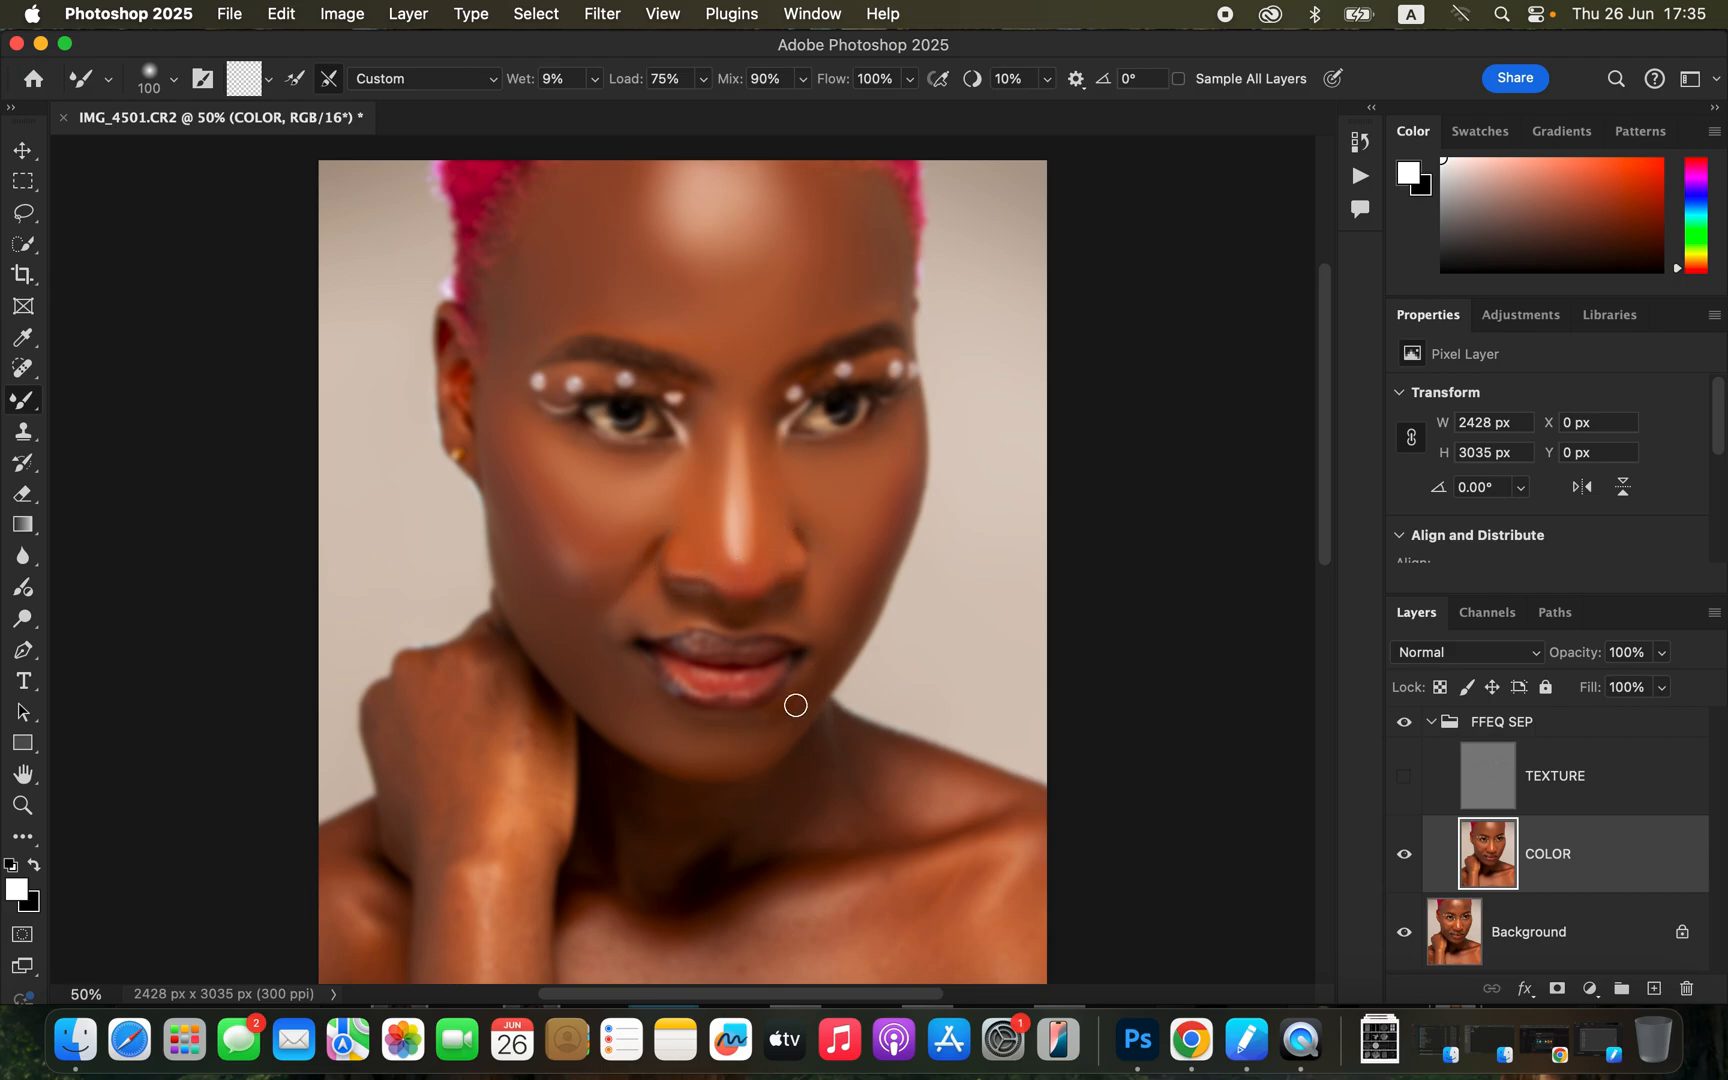
# Step: Blend the tones on the neck, chest and shoulders with the Mixer Brush at 175 px, plus the upper lip area and cheek
pyautogui.press(']')
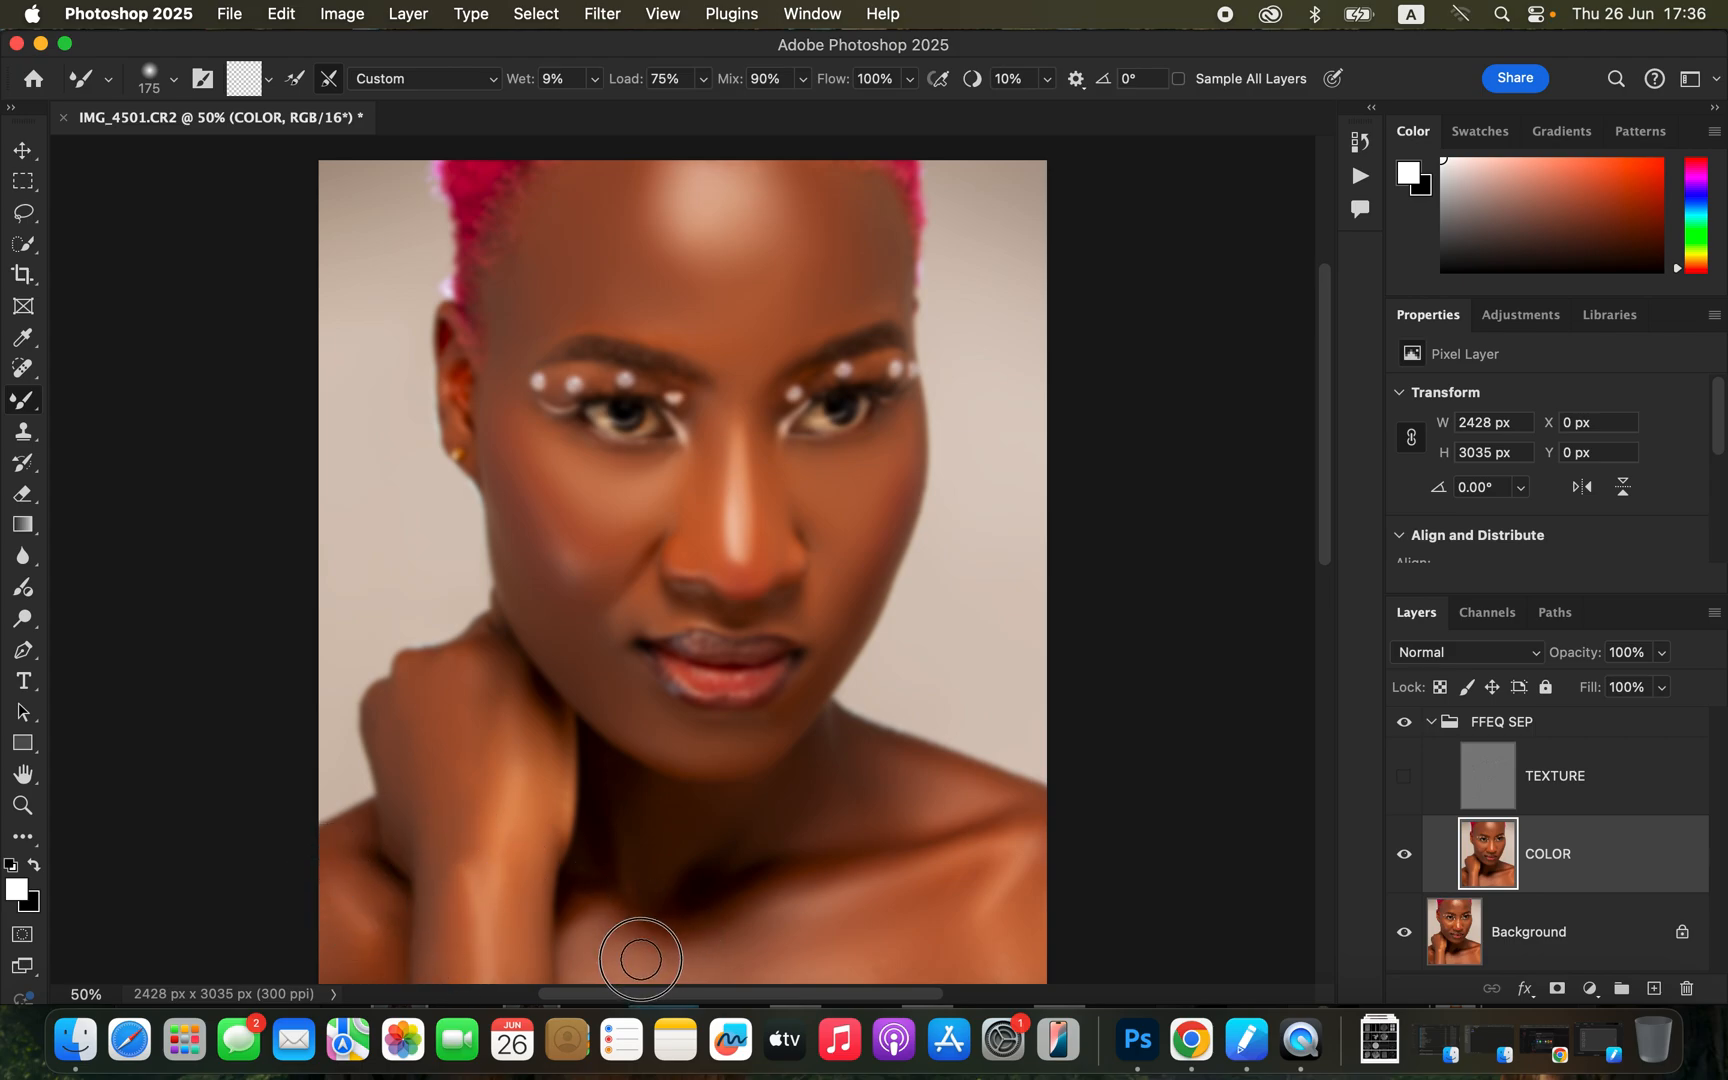
pyautogui.moveTo(608, 831); pyautogui.dragTo(608, 828)
pyautogui.moveTo(654, 815)
pyautogui.mouseDown()
pyautogui.moveTo(665, 885)
pyautogui.moveTo(696, 838)
pyautogui.mouseUp()
pyautogui.moveTo(817, 791); pyautogui.dragTo(925, 776)
pyautogui.moveTo(946, 872); pyautogui.dragTo(929, 890)
pyautogui.moveTo(1047, 856)
pyautogui.mouseDown()
pyautogui.moveTo(1007, 919)
pyautogui.moveTo(1019, 934)
pyautogui.moveTo(946, 961)
pyautogui.moveTo(704, 948)
pyautogui.moveTo(624, 965)
pyautogui.moveTo(605, 928)
pyautogui.moveTo(732, 770)
pyautogui.moveTo(678, 744)
pyautogui.moveTo(675, 714)
pyautogui.moveTo(667, 733)
pyautogui.moveTo(609, 654)
pyautogui.moveTo(620, 669)
pyautogui.moveTo(633, 611)
pyautogui.mouseUp()
pyautogui.moveTo(736, 626)
pyautogui.mouseDown()
pyautogui.moveTo(648, 617)
pyautogui.moveTo(603, 640)
pyautogui.moveTo(687, 729)
pyautogui.moveTo(744, 752)
pyautogui.moveTo(825, 625)
pyautogui.moveTo(821, 605)
pyautogui.moveTo(806, 618)
pyautogui.mouseUp()
pyautogui.moveTo(625, 472)
pyautogui.mouseDown()
pyautogui.moveTo(501, 400)
pyautogui.moveTo(503, 333)
pyautogui.mouseUp()
# Step: Show the TEXTURE layer and blend remaining uneven tones above the brow, on the nose bridge and on the hand
pyautogui.click(1404, 778)
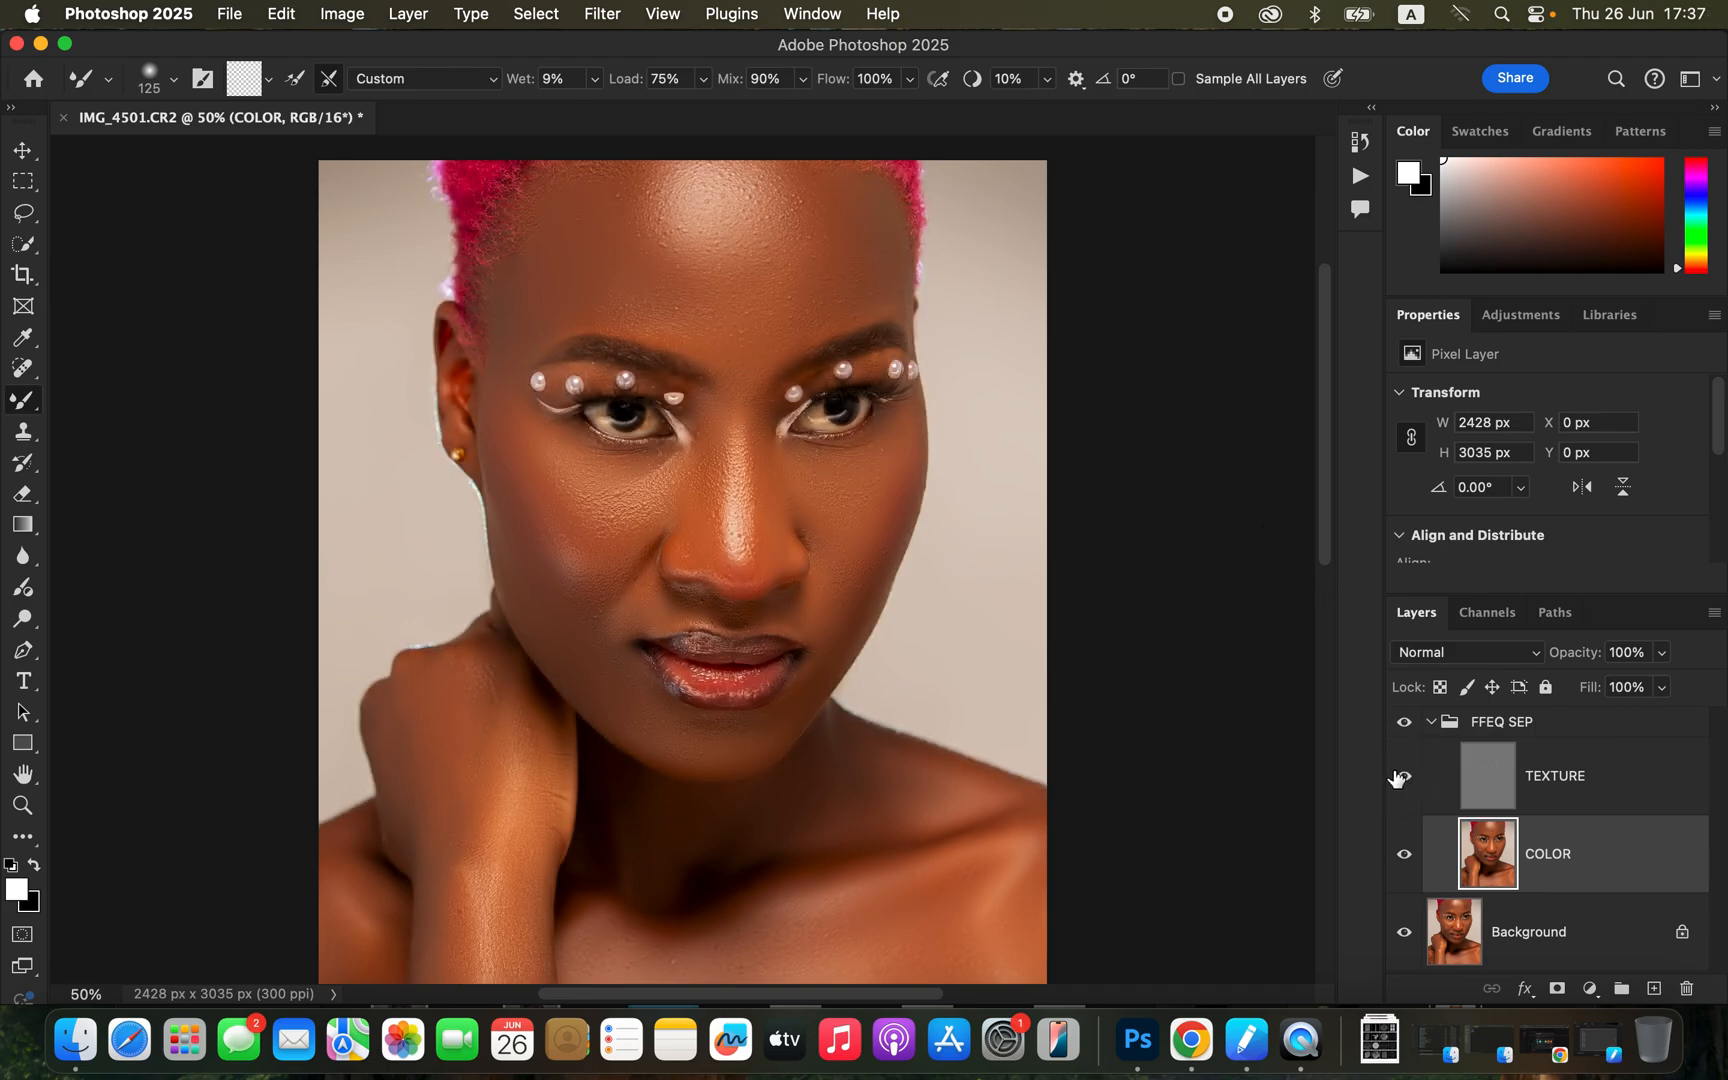
pyautogui.moveTo(678, 339)
pyautogui.mouseDown()
pyautogui.moveTo(598, 319)
pyautogui.moveTo(631, 316)
pyautogui.mouseUp()
pyautogui.moveTo(767, 352); pyautogui.dragTo(744, 400)
pyautogui.moveTo(495, 745); pyautogui.dragTo(493, 690)
# Step: Toggle the FFEQ SEP group's visibility to compare the retouched skin with the original
pyautogui.click(1404, 726)
pyautogui.click(1404, 726)
pyautogui.click(1404, 726)
pyautogui.click(1404, 726)
# Step: Lasso the forehead down to the brows, apply a Gaussian Blur with a 24-pixel radius on the COLOR layer, and deselect
pyautogui.click(24, 213)
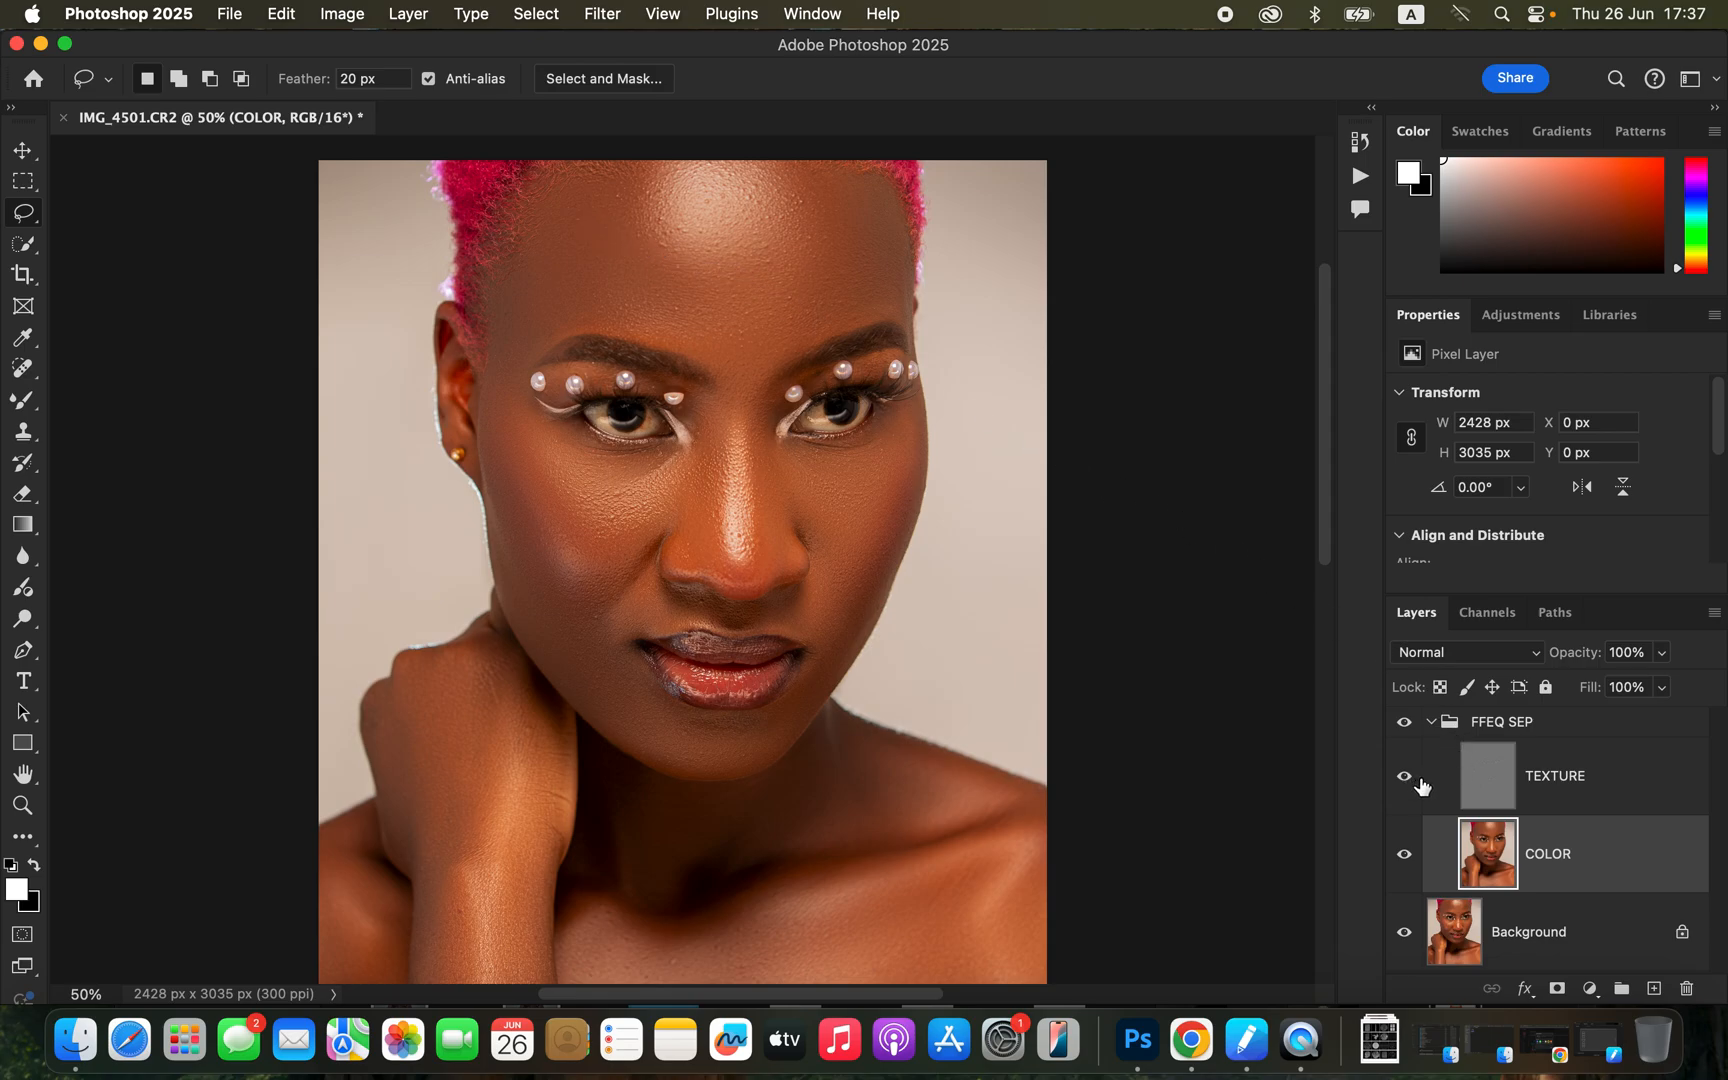
pyautogui.moveTo(604, 172)
pyautogui.mouseDown()
pyautogui.moveTo(562, 181)
pyautogui.moveTo(530, 220)
pyautogui.moveTo(491, 325)
pyautogui.moveTo(493, 381)
pyautogui.moveTo(595, 324)
pyautogui.moveTo(728, 368)
pyautogui.moveTo(768, 402)
pyautogui.moveTo(785, 357)
pyautogui.moveTo(888, 296)
pyautogui.moveTo(905, 195)
pyautogui.moveTo(815, 148)
pyautogui.moveTo(605, 172)
pyautogui.mouseUp()
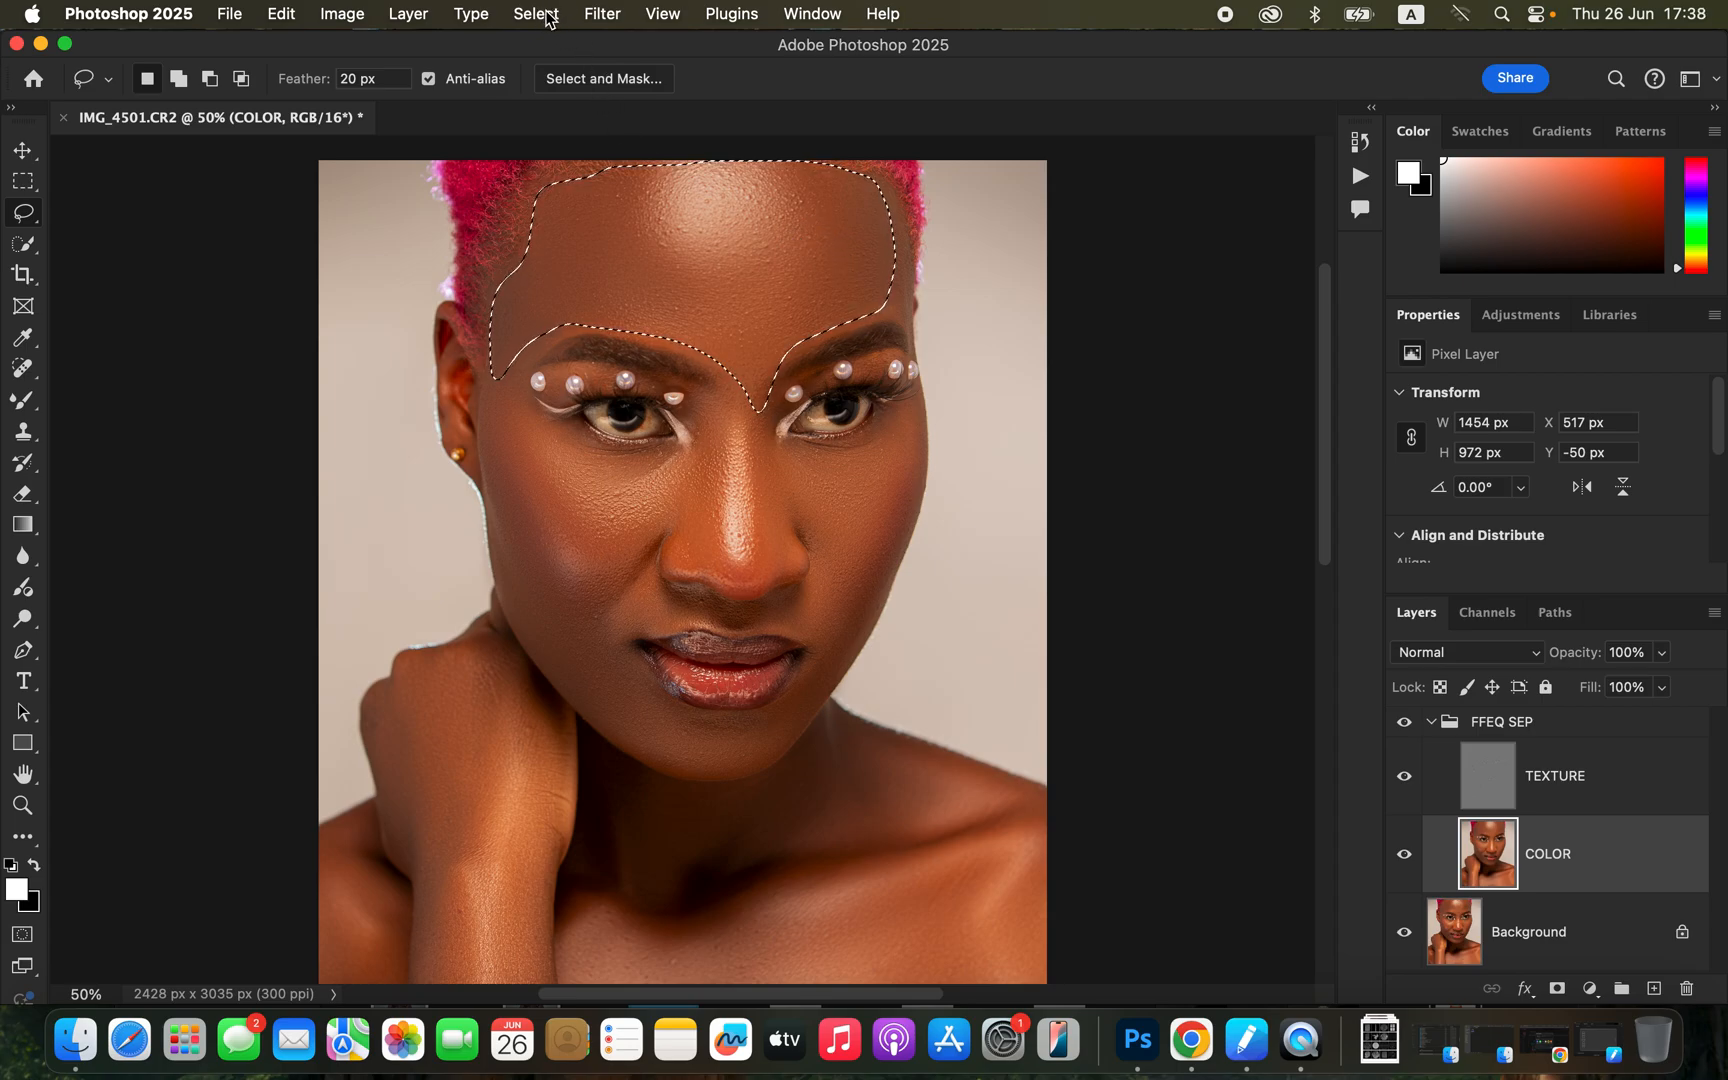
pyautogui.click(600, 14)
pyautogui.moveTo(663, 292)
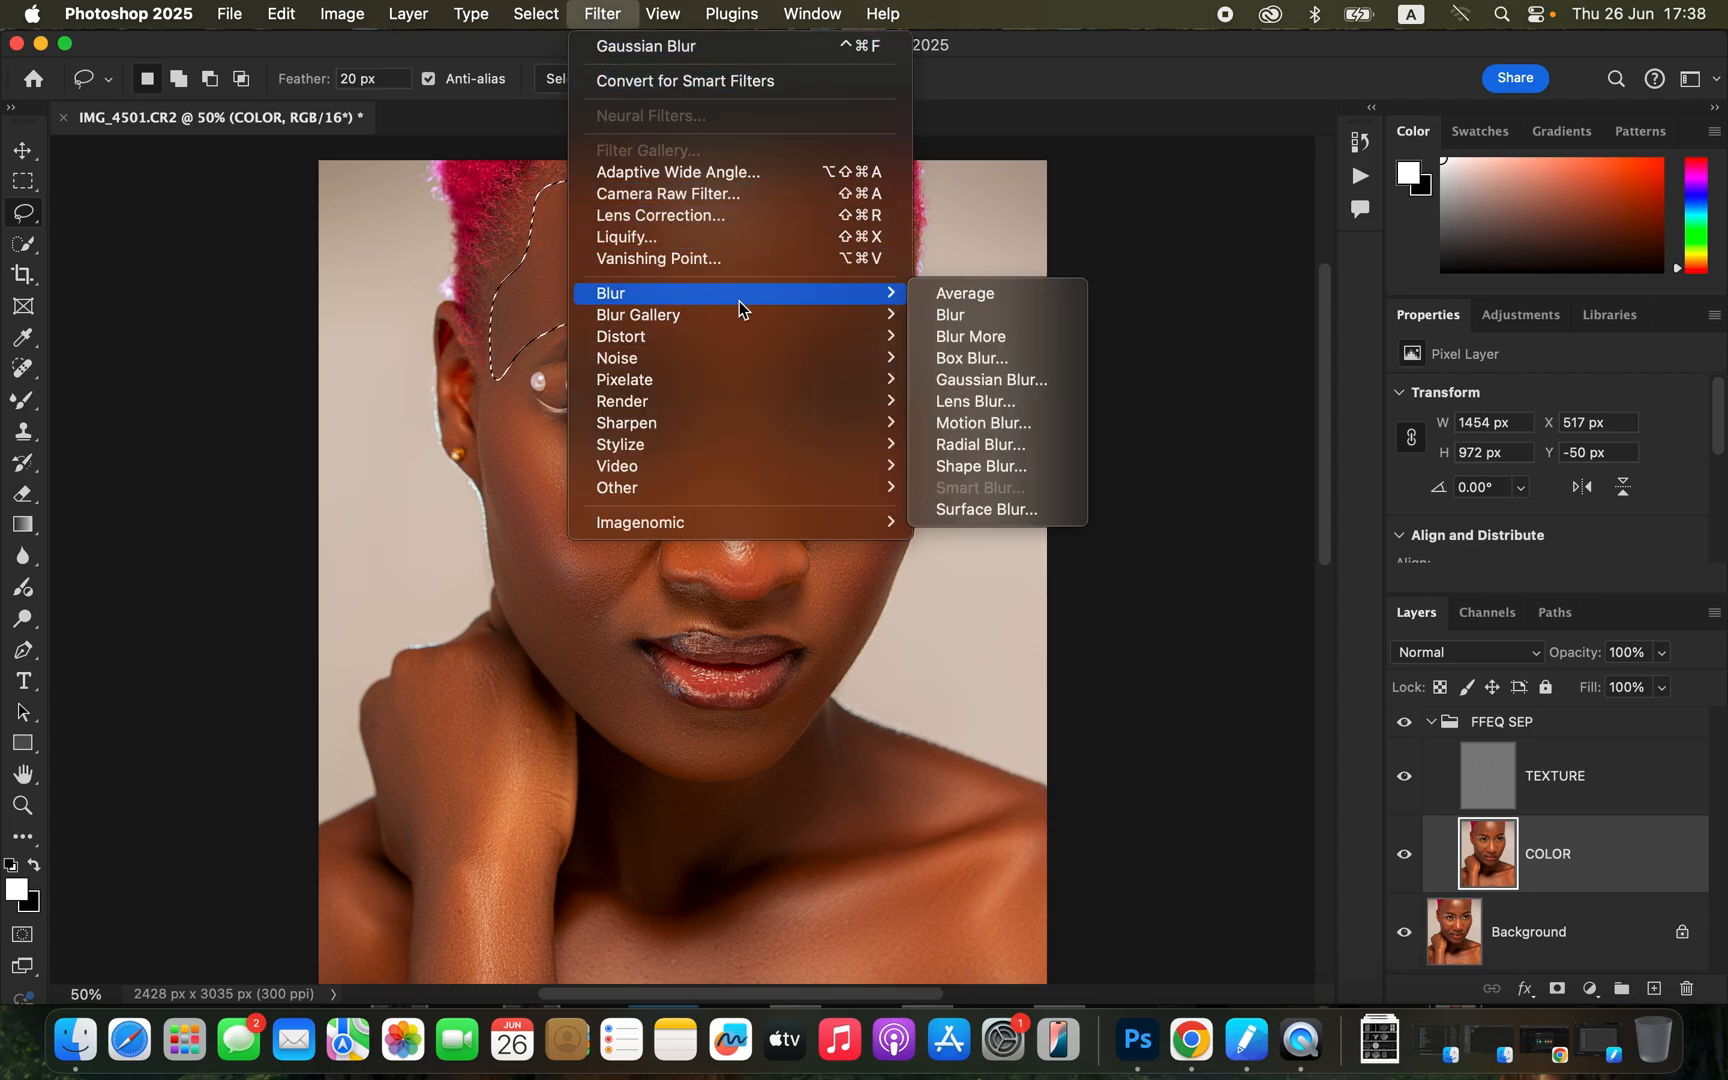
pyautogui.click(1018, 385)
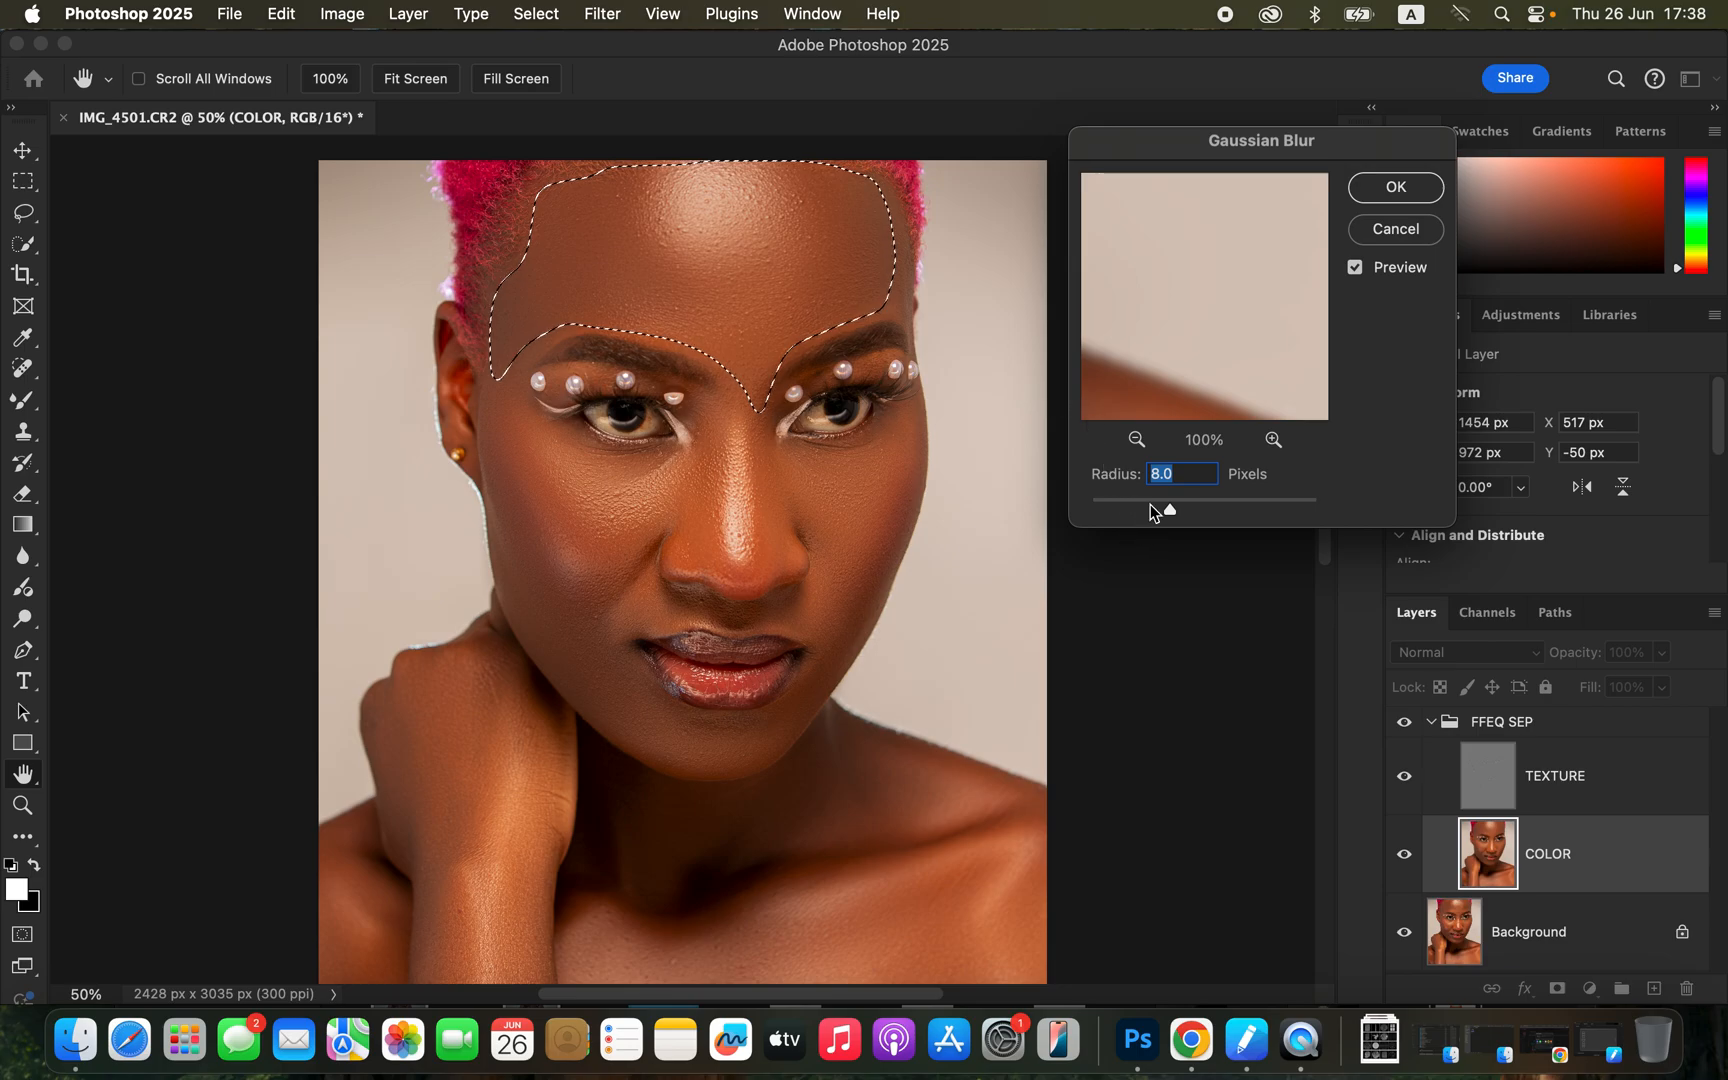
pyautogui.moveTo(1169, 511); pyautogui.dragTo(1196, 516)
pyautogui.moveTo(1170, 474); pyautogui.dragTo(1138, 479)
pyautogui.write('24')
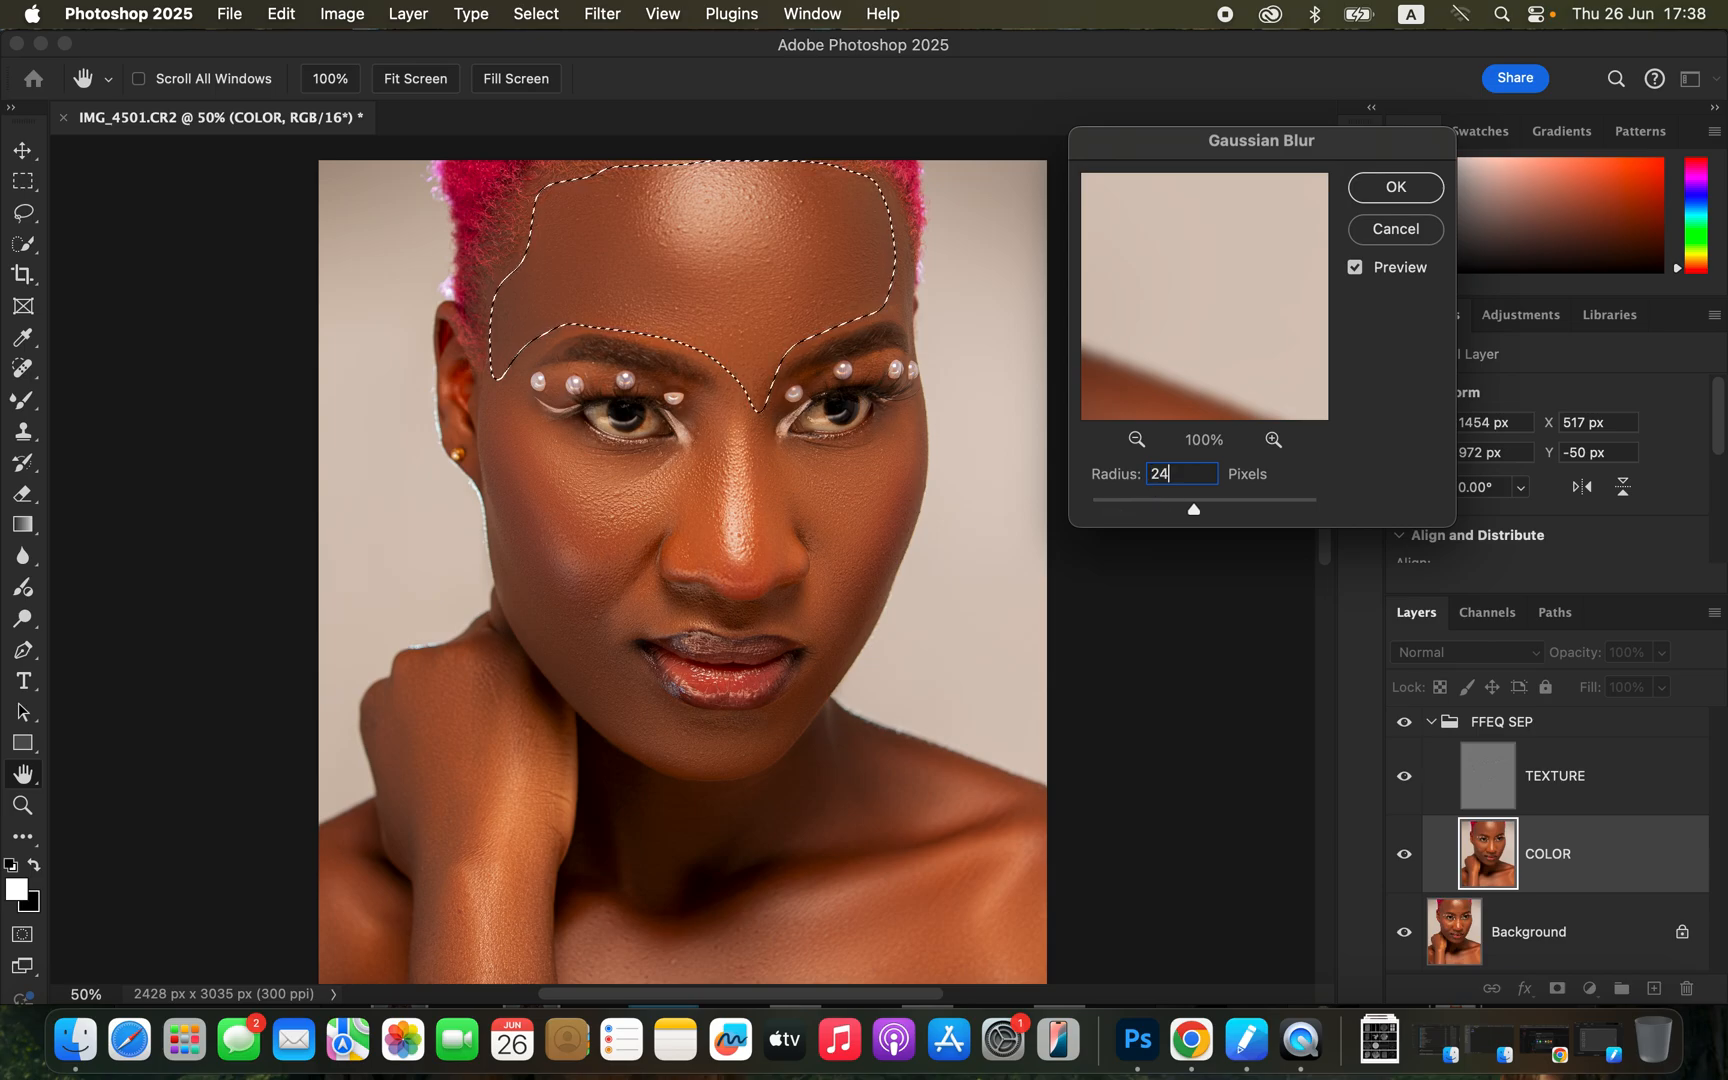
pyautogui.press('Return')
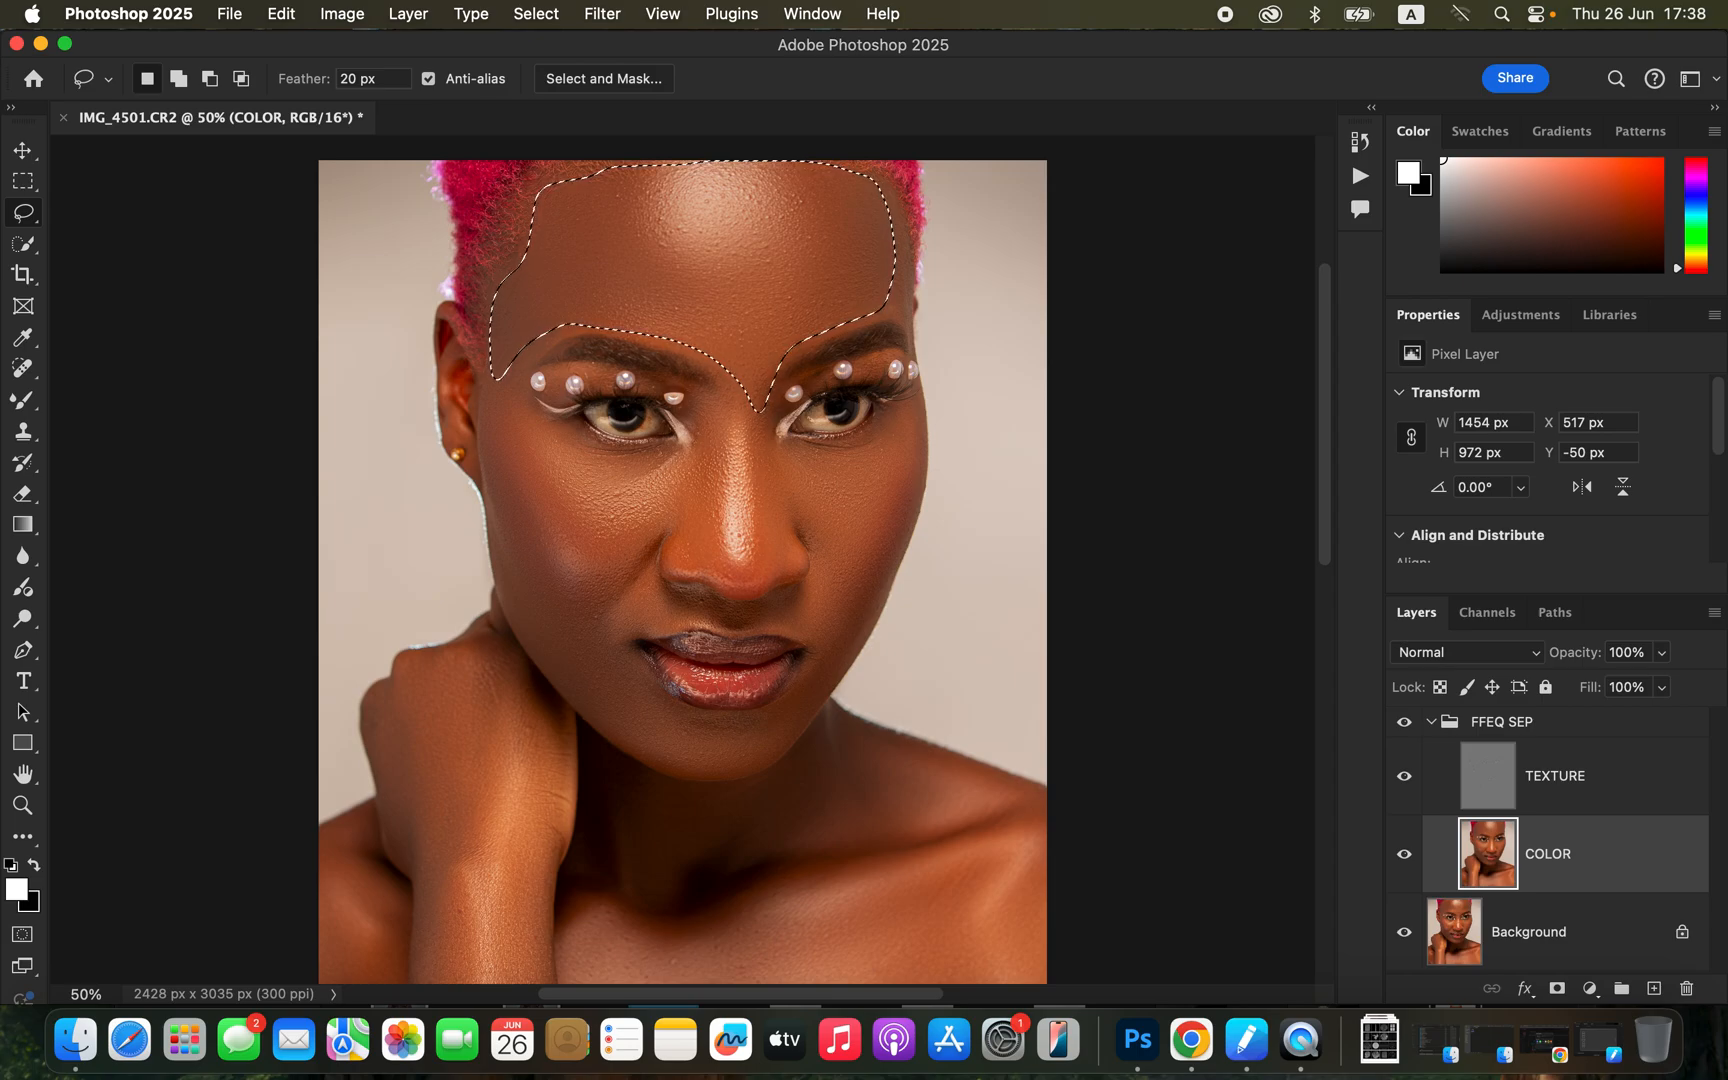
pyautogui.press('super+d')
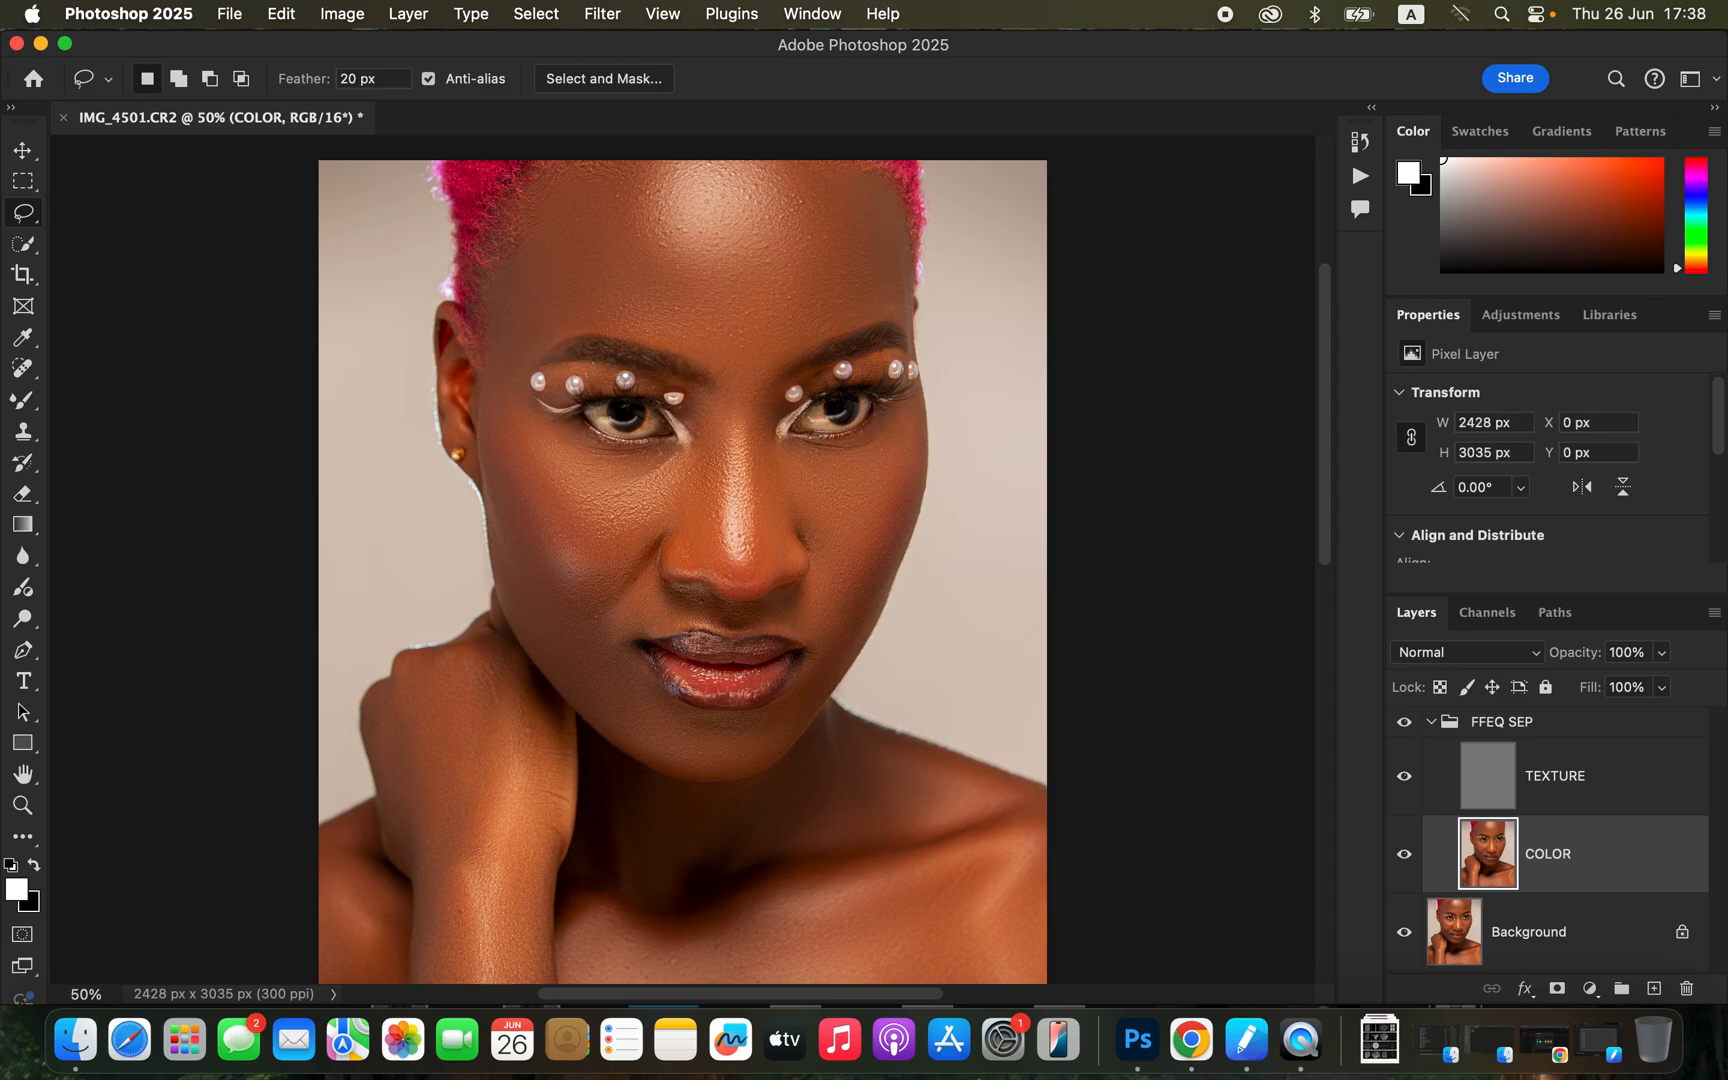
# Step: Lasso the cheek under the image-right eye, apply the same Gaussian Blur and deselect
pyautogui.moveTo(790, 444)
pyautogui.mouseDown()
pyautogui.moveTo(874, 439)
pyautogui.moveTo(906, 404)
pyautogui.moveTo(915, 467)
pyautogui.moveTo(893, 550)
pyautogui.moveTo(844, 614)
pyautogui.moveTo(777, 450)
pyautogui.mouseUp()
pyautogui.click(602, 13)
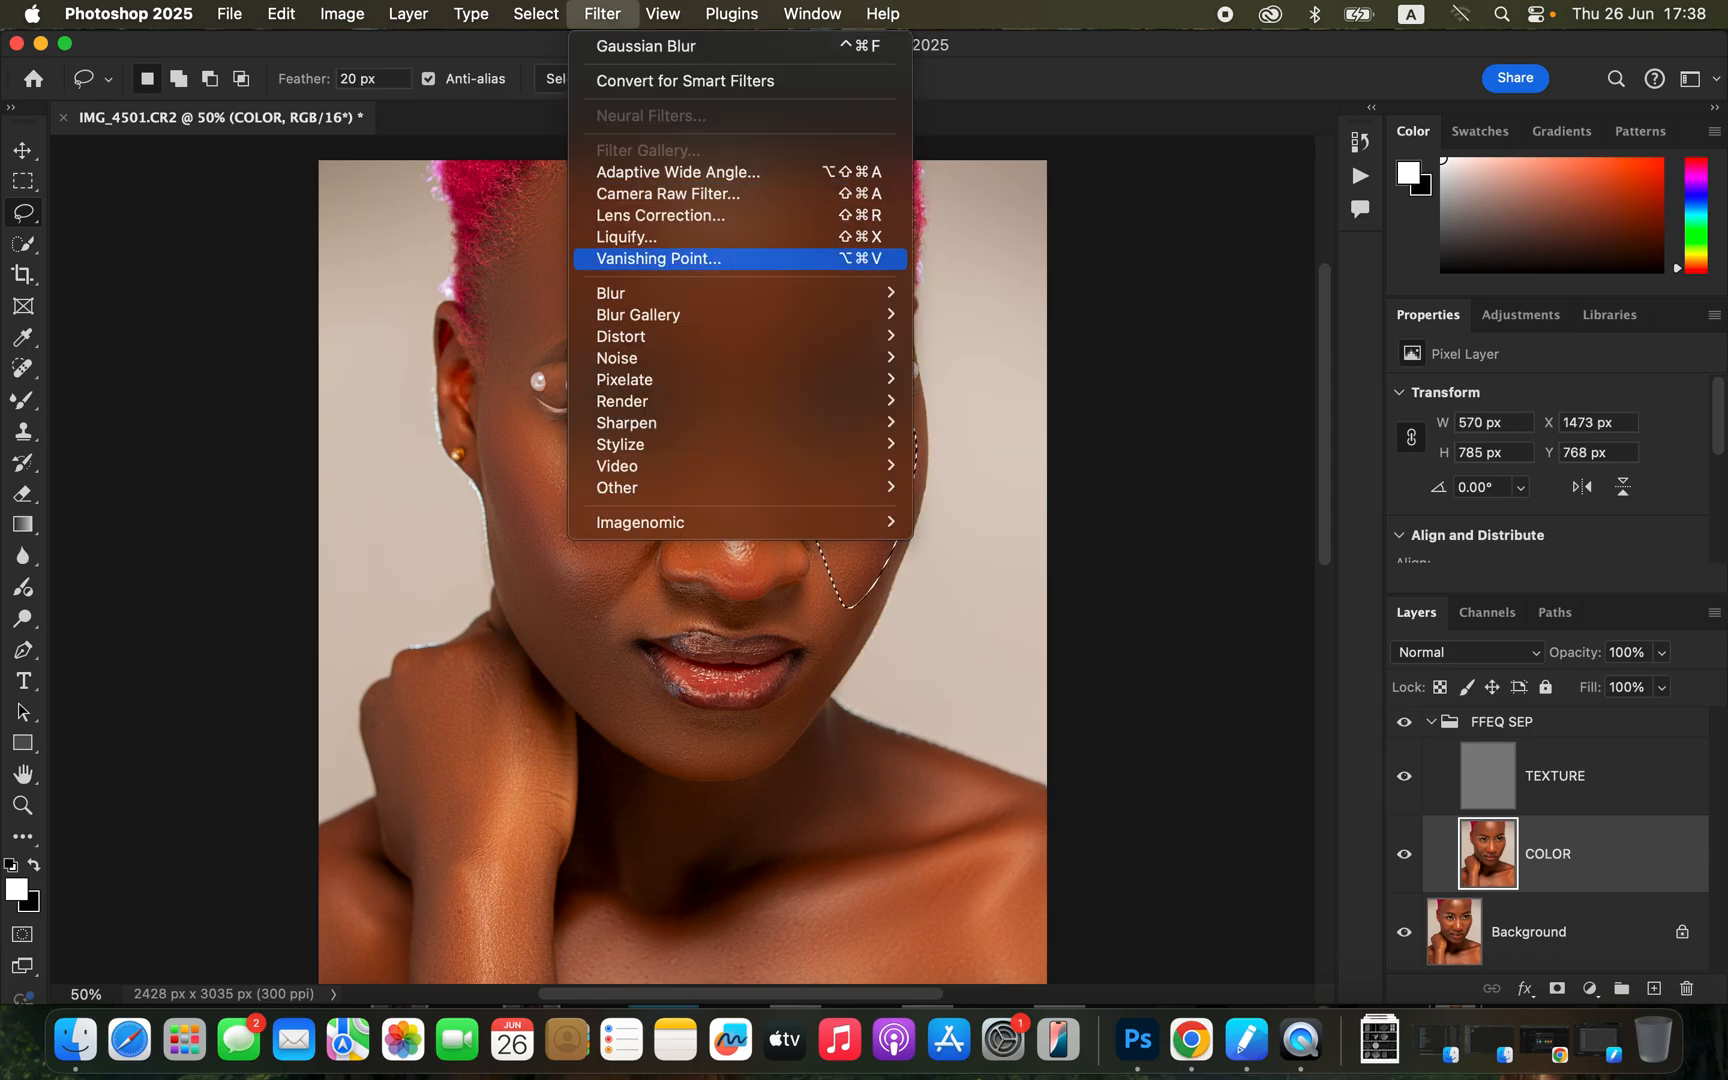
pyautogui.moveTo(880, 293)
pyautogui.click(990, 379)
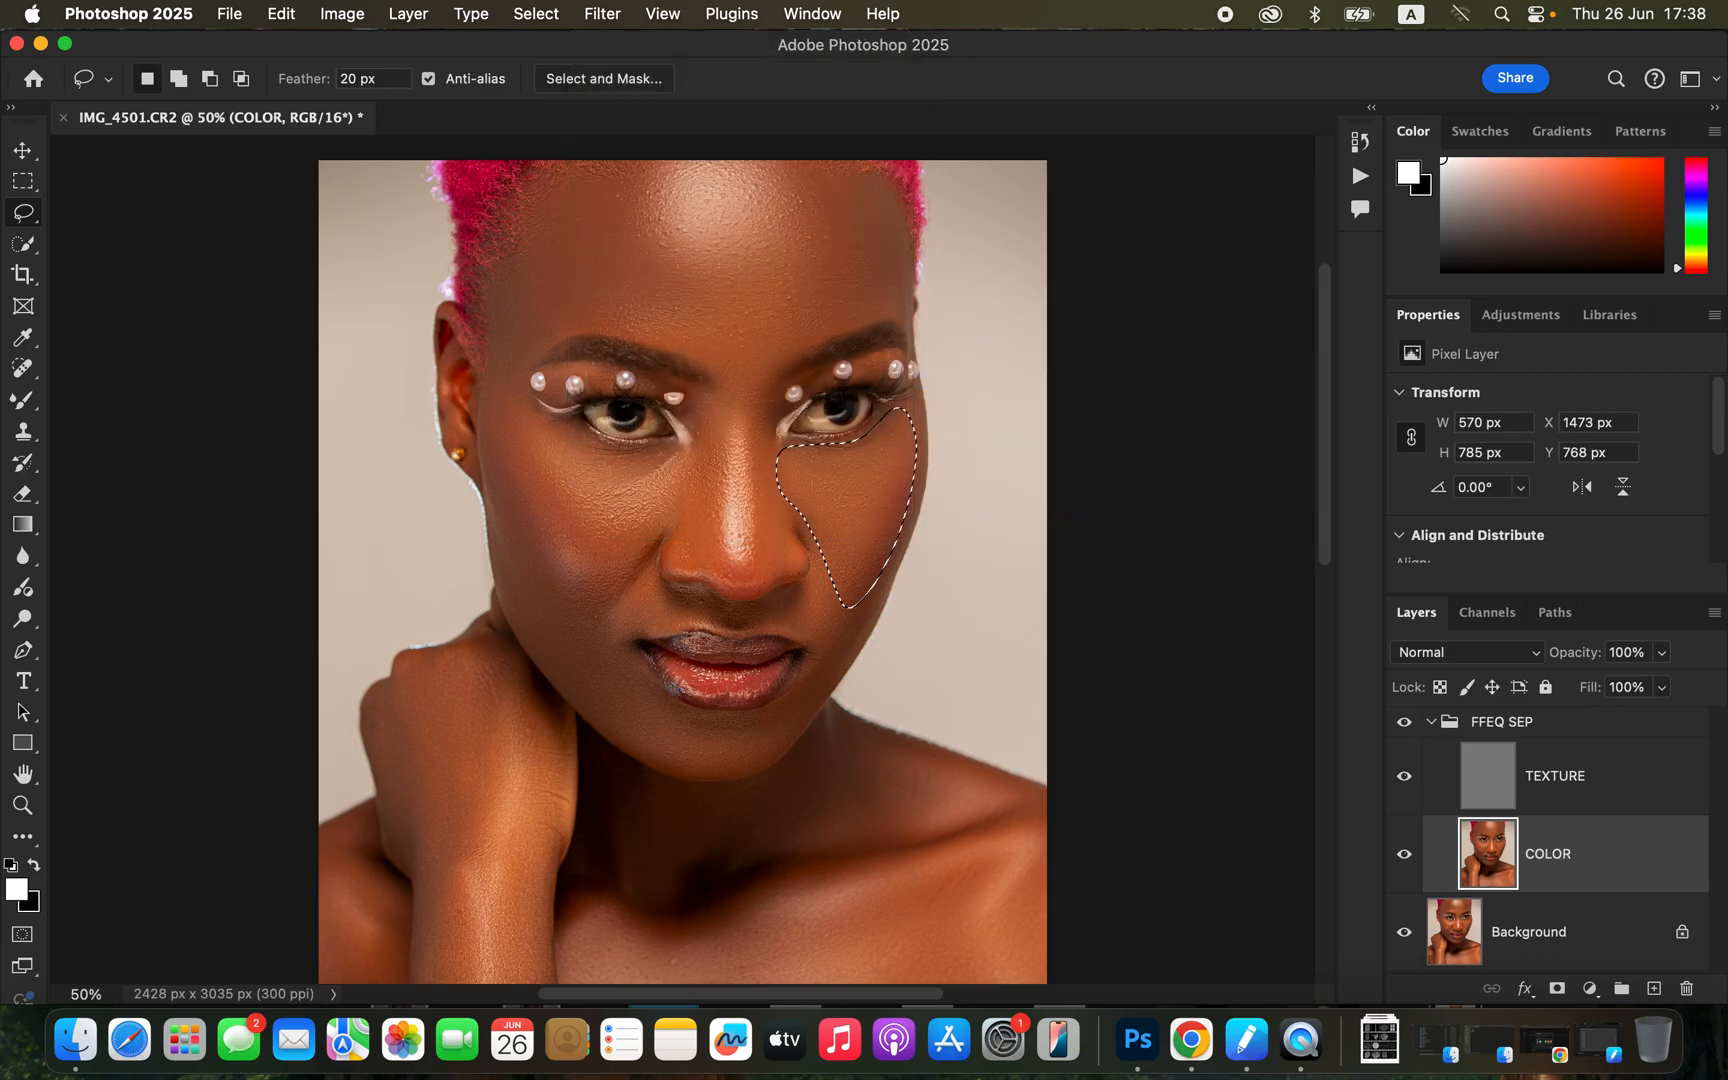
pyautogui.press('Return')
pyautogui.hotkey('ctrl', 'd')
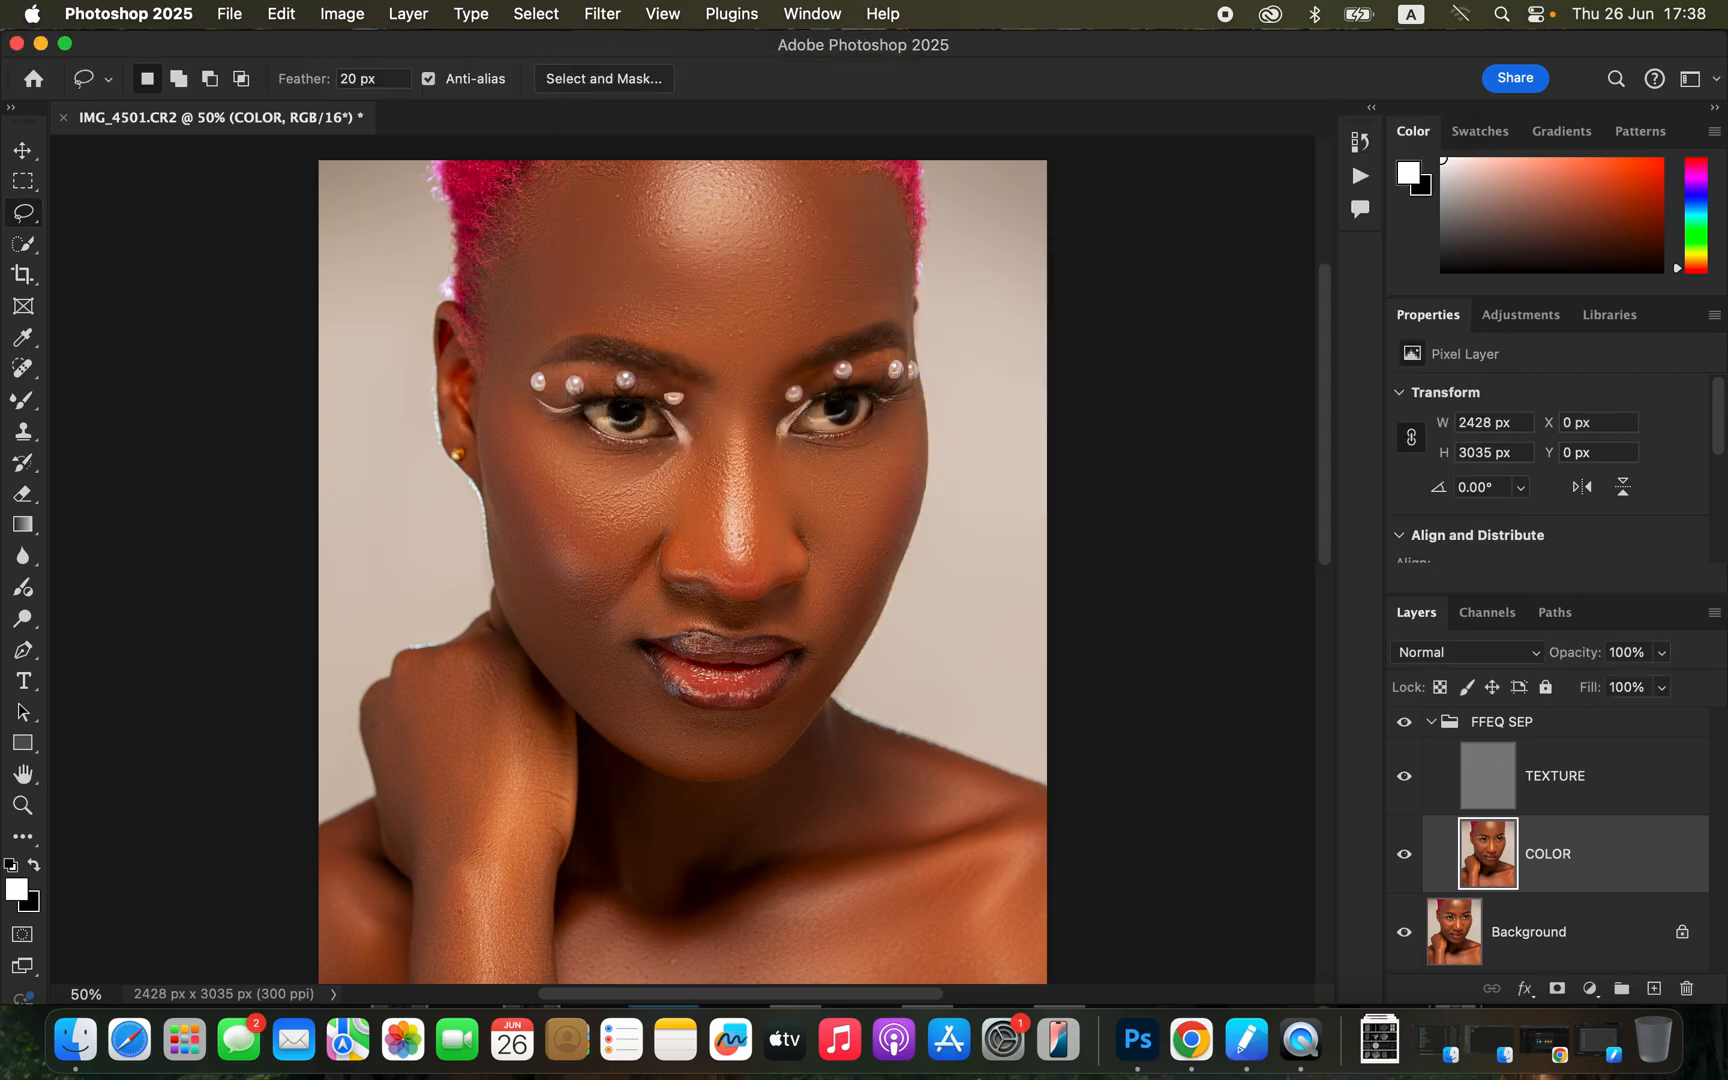
# Step: Lasso the cheek under the image-left eye and apply Gaussian Blur with a 24-pixel radius
pyautogui.moveTo(543, 427)
pyautogui.mouseDown()
pyautogui.moveTo(699, 450)
pyautogui.moveTo(659, 548)
pyautogui.moveTo(556, 521)
pyautogui.moveTo(522, 425)
pyautogui.mouseUp()
pyautogui.click(602, 13)
pyautogui.moveTo(620, 293)
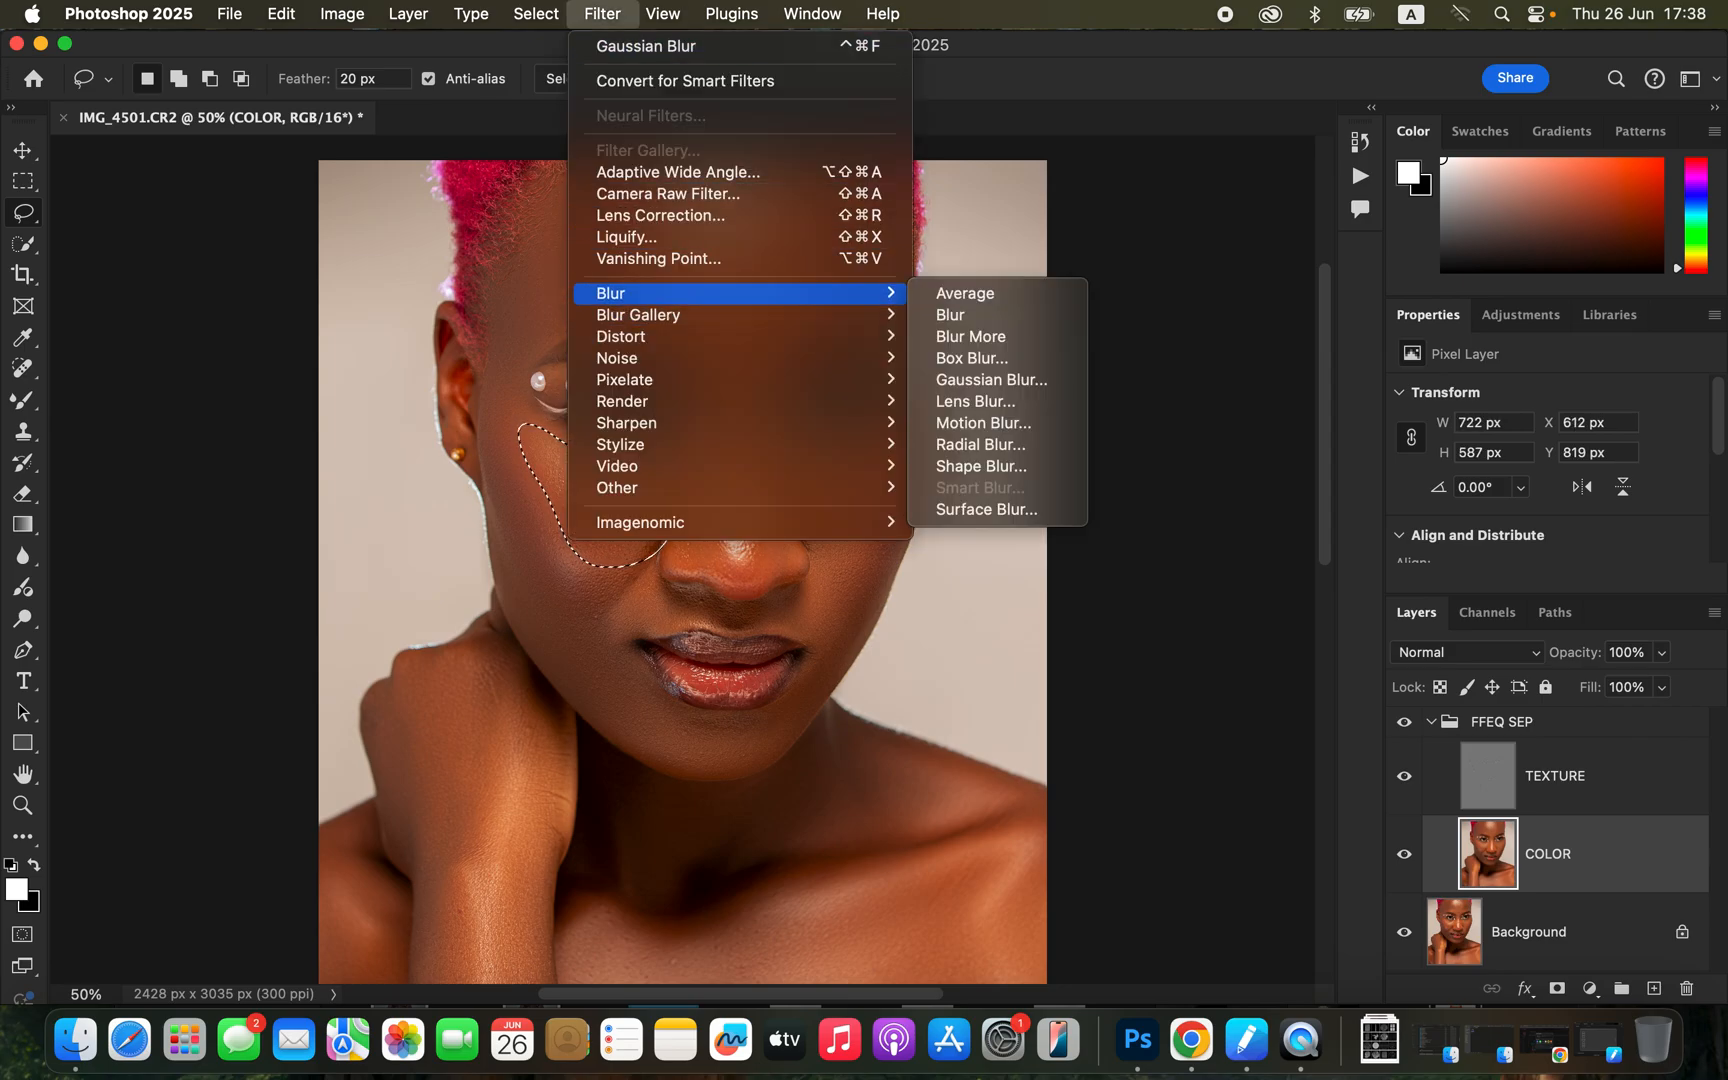
pyautogui.click(960, 381)
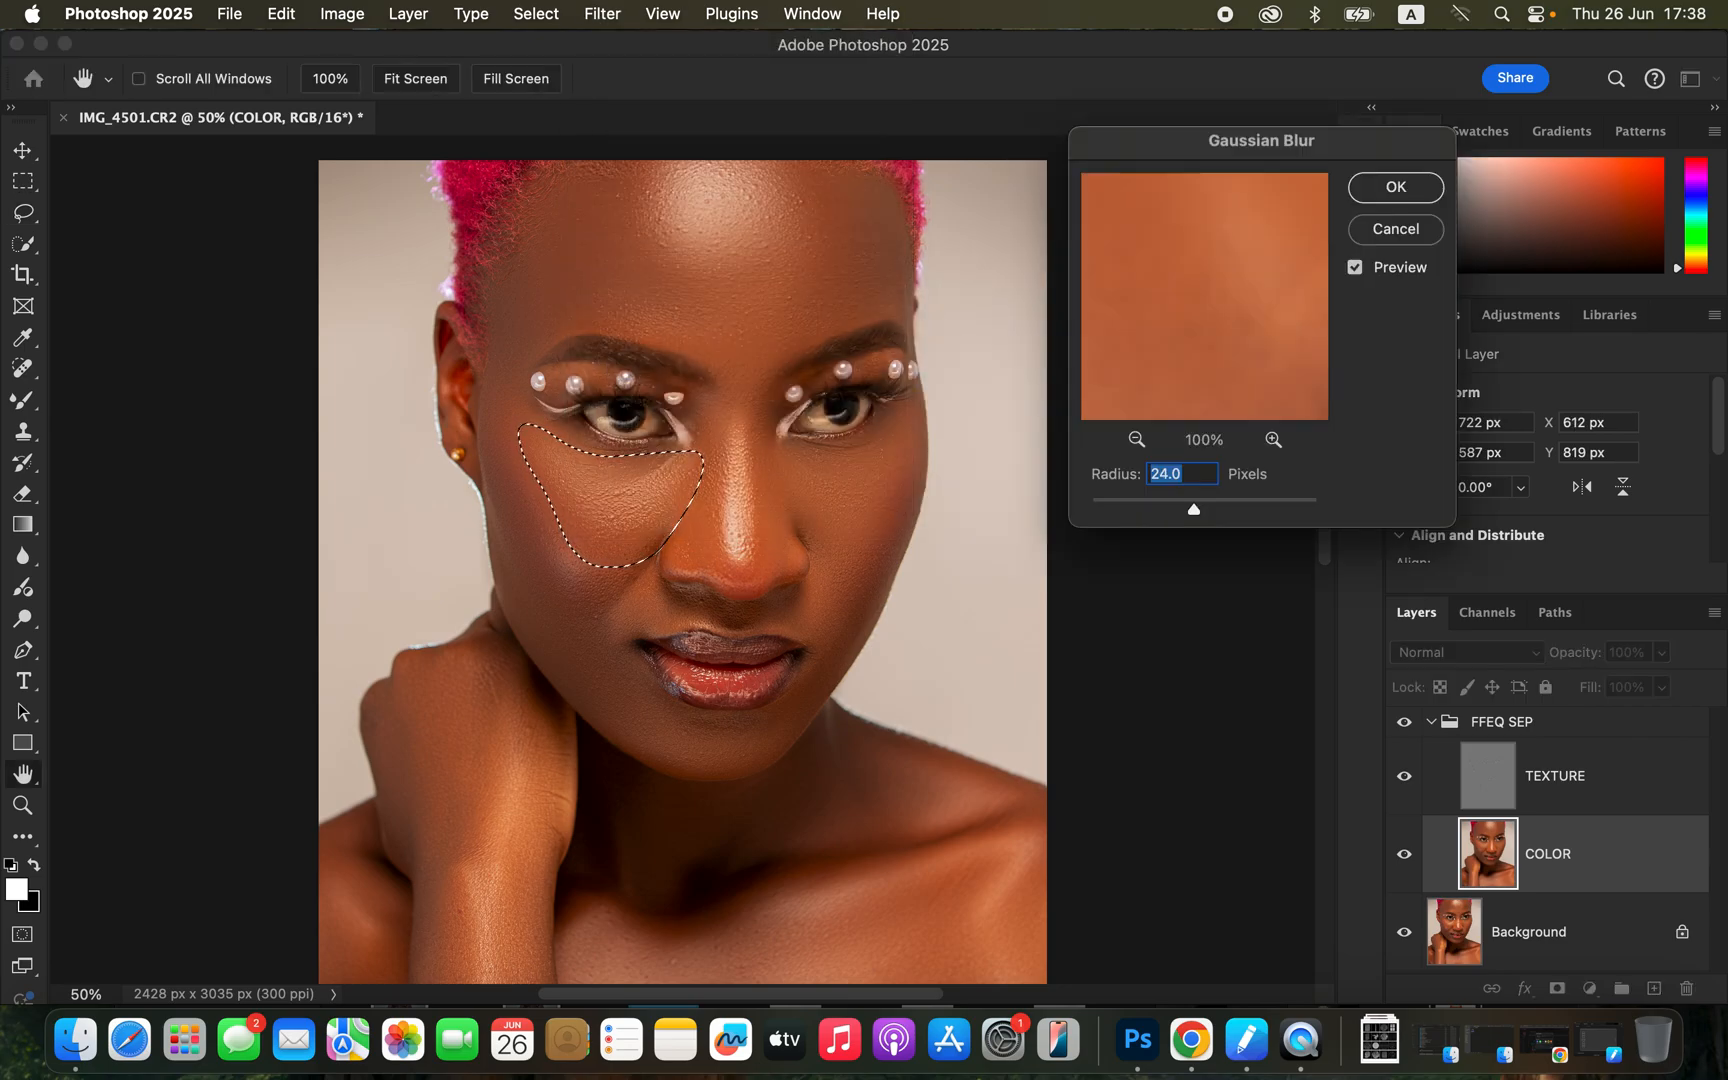
pyautogui.click(1396, 187)
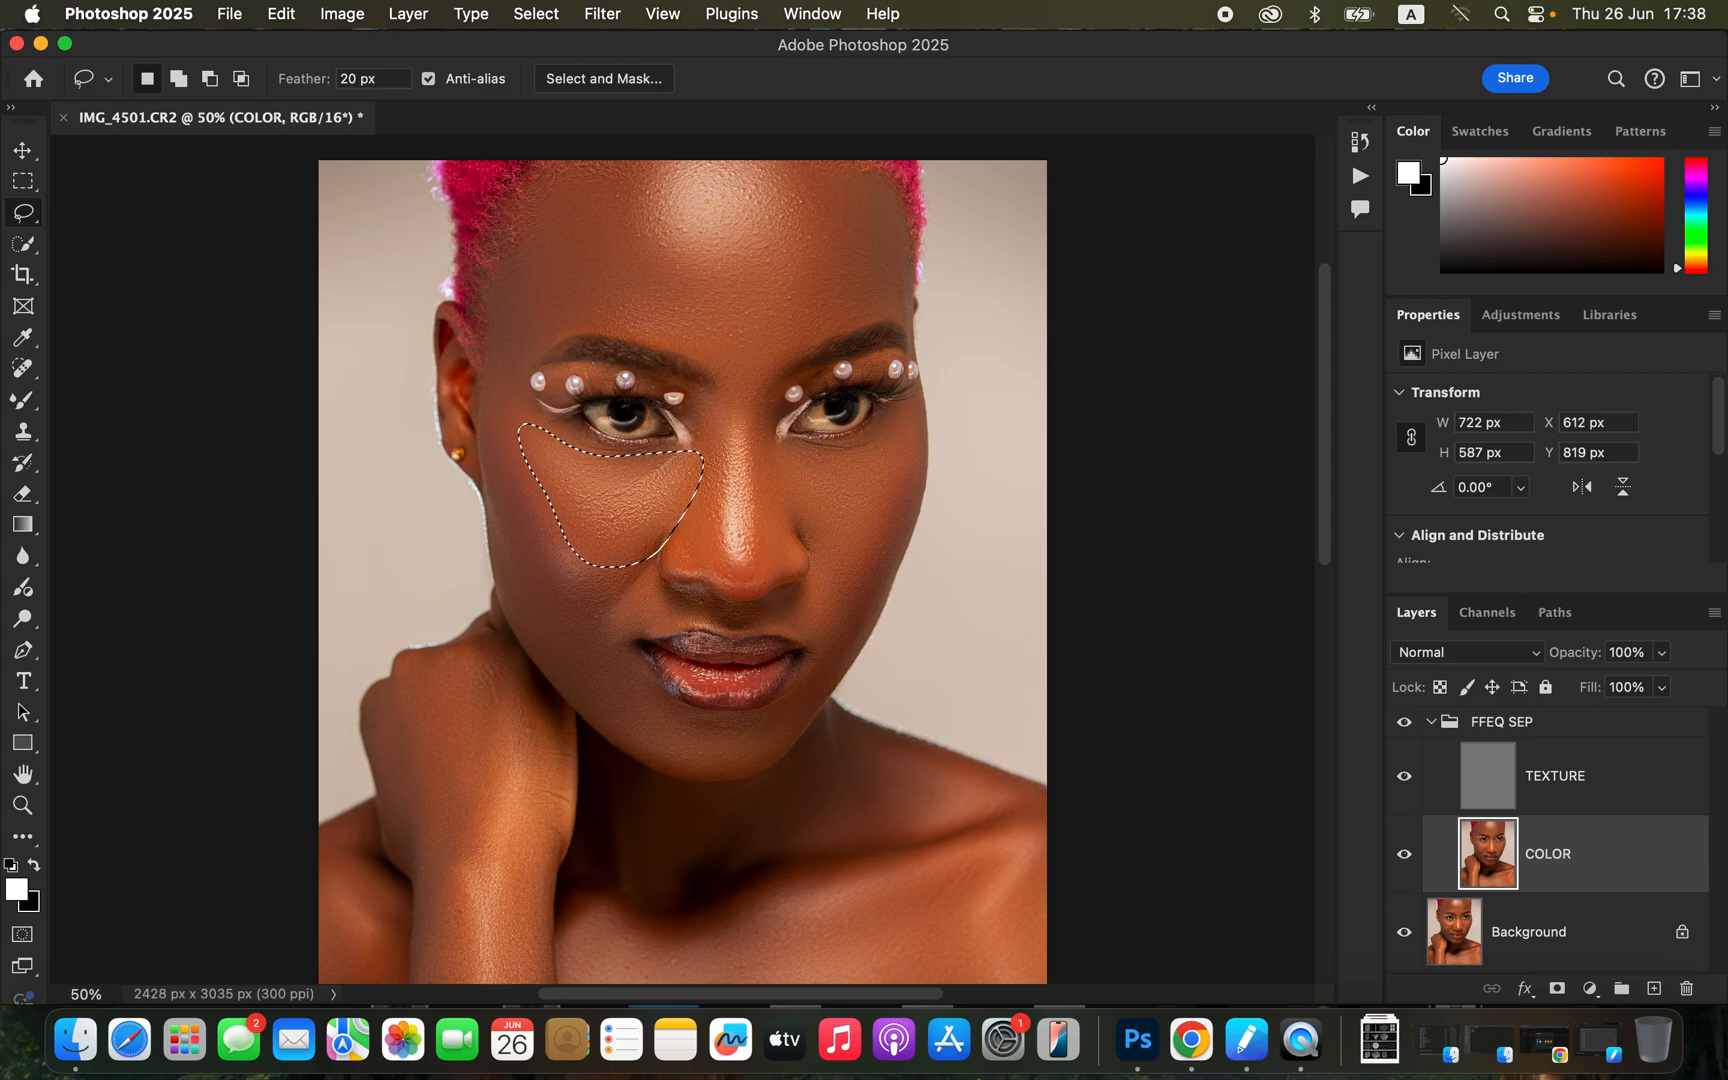
# Step: Fade the cheek's Gaussian Blur to 90% opacity in Normal mode and clear the selection
pyautogui.rightClick(640, 357)
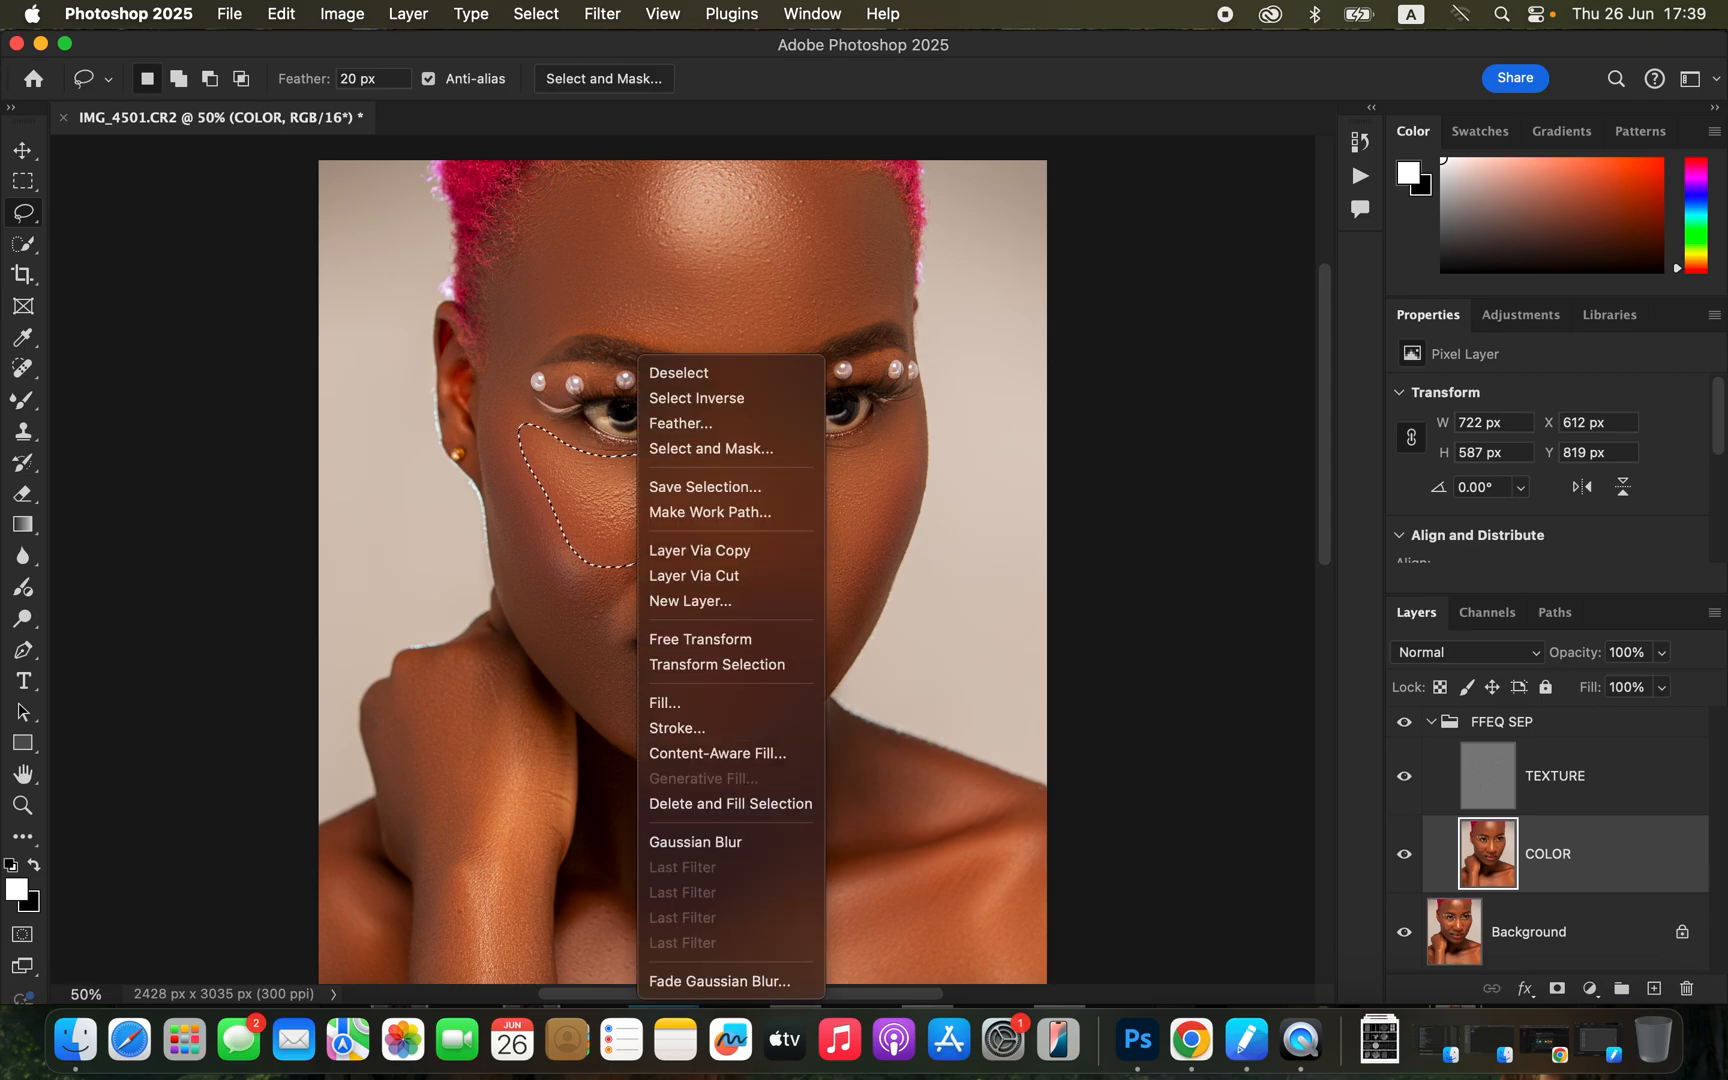
pyautogui.click(719, 981)
pyautogui.write('60')
pyautogui.hotkey('shift', 'Up')
pyautogui.hotkey('shift', 'Up')
pyautogui.hotkey('shift', 'Up')
pyautogui.hotkey('shift', 'Up')
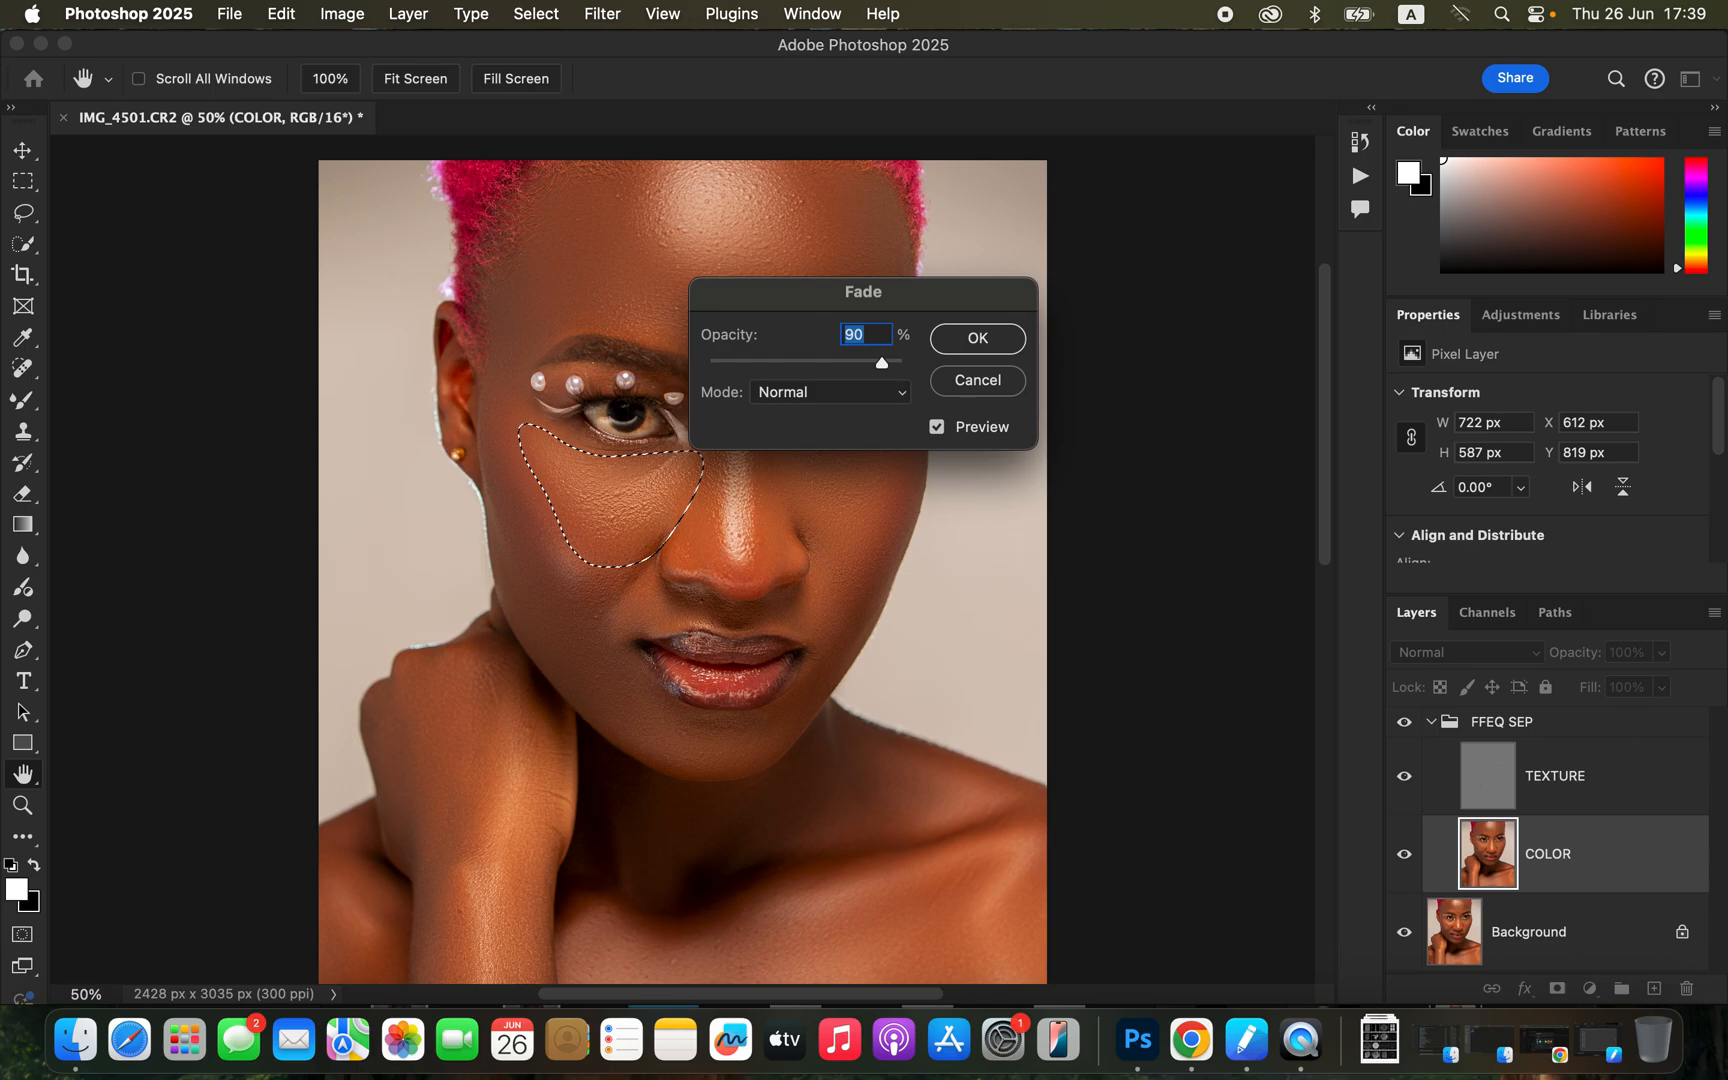
pyautogui.press('Return')
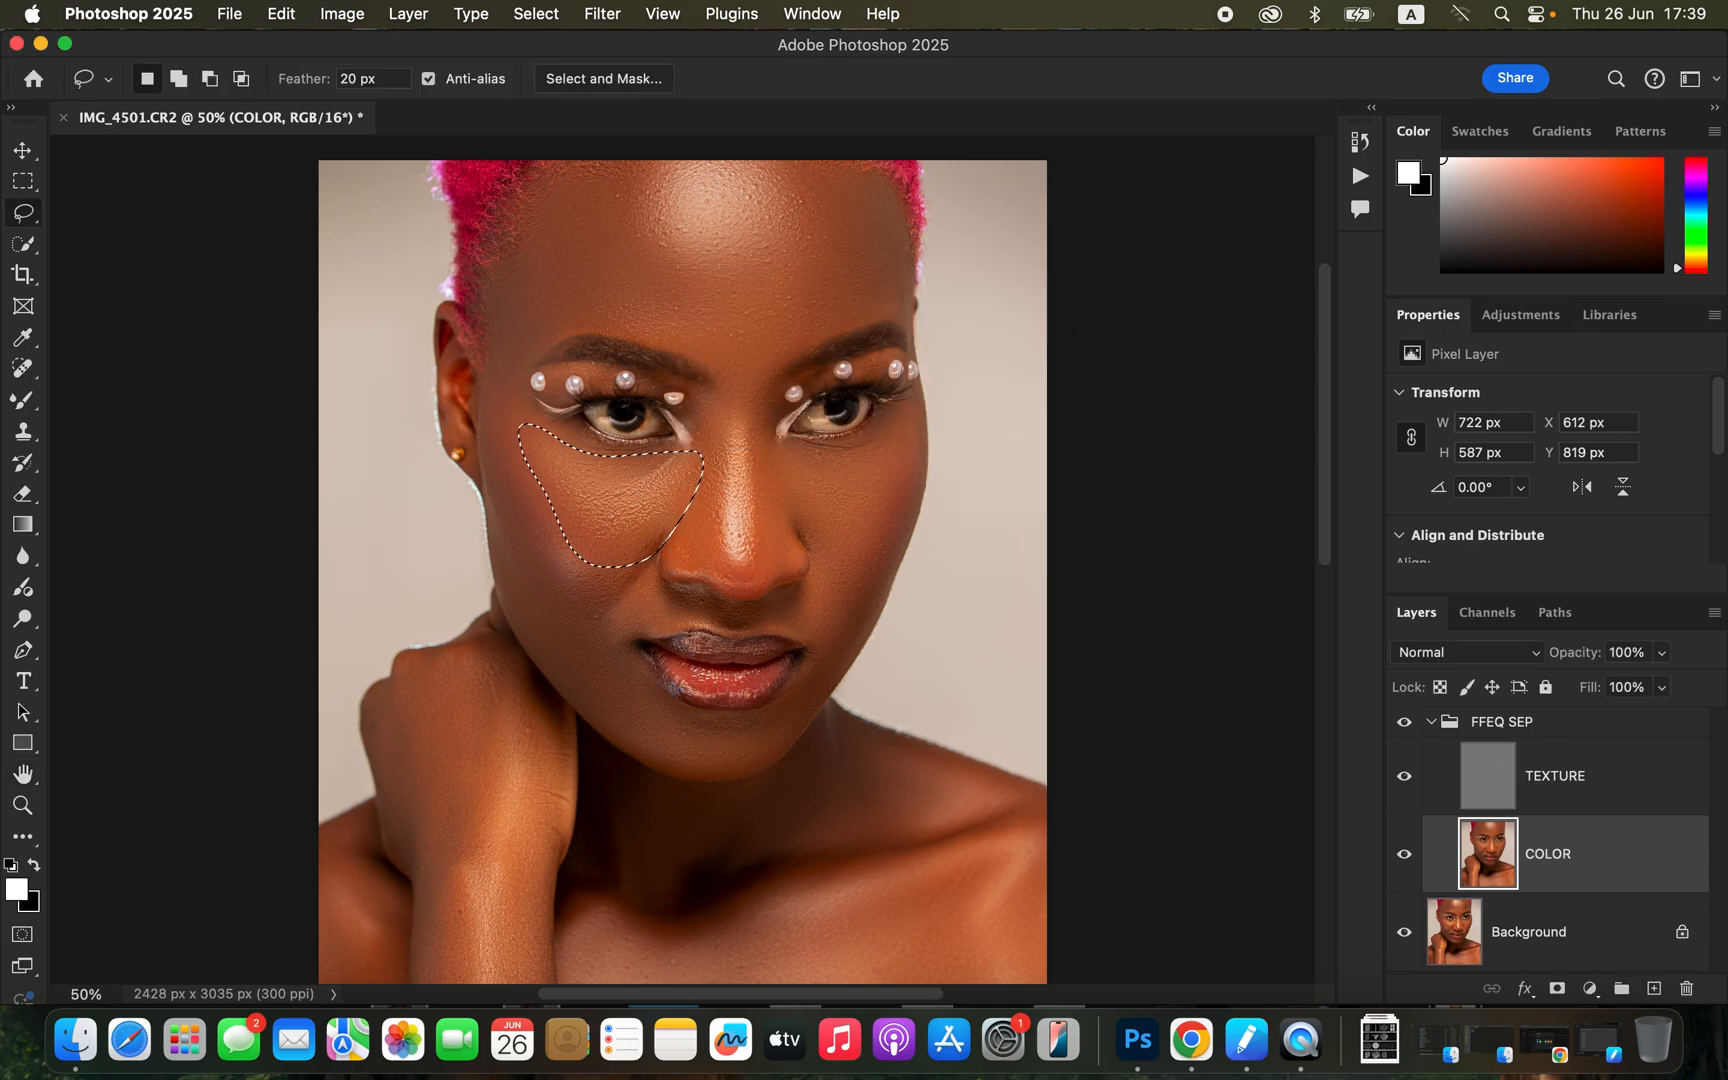
pyautogui.press('super+d')
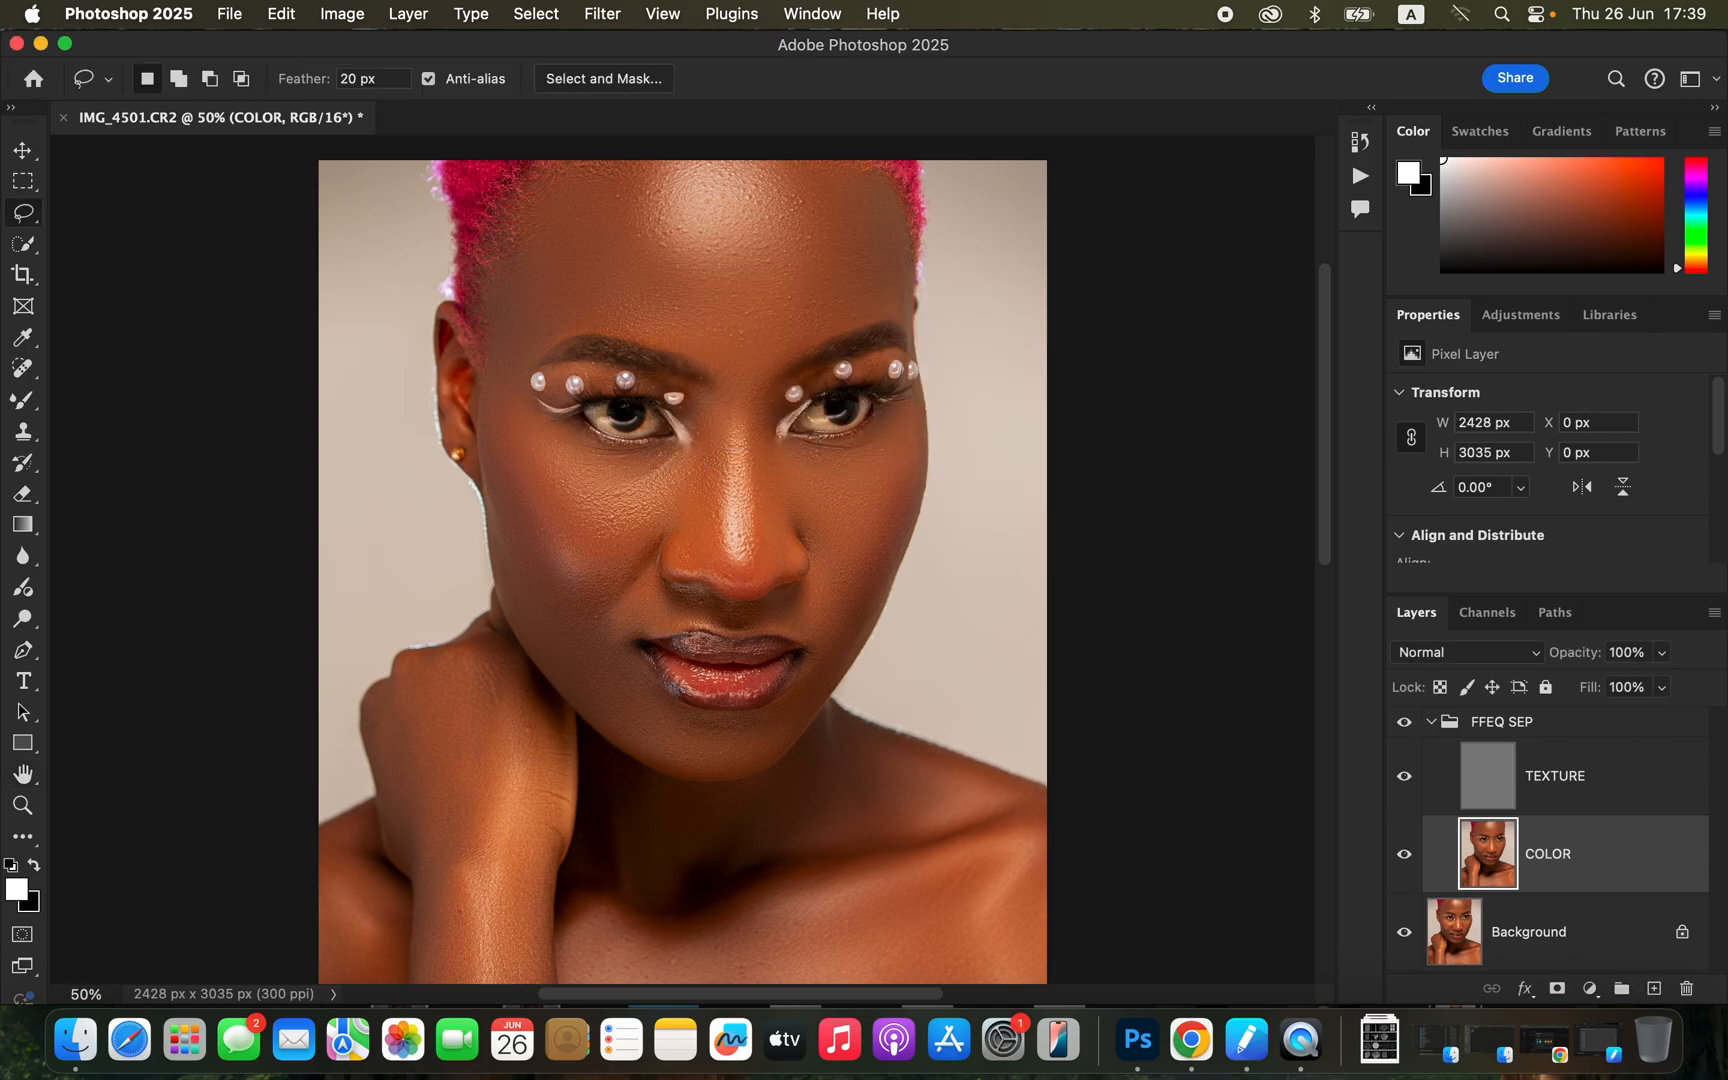
# Step: Lasso the image-left jawline from beside the ear to the chin, including the mouth corner, and apply the same Gaussian Blur
pyautogui.moveTo(494, 462)
pyautogui.mouseDown()
pyautogui.moveTo(576, 601)
pyautogui.moveTo(659, 539)
pyautogui.moveTo(628, 610)
pyautogui.moveTo(664, 613)
pyautogui.moveTo(631, 648)
pyautogui.moveTo(717, 742)
pyautogui.moveTo(627, 715)
pyautogui.moveTo(561, 657)
pyautogui.moveTo(490, 460)
pyautogui.mouseUp()
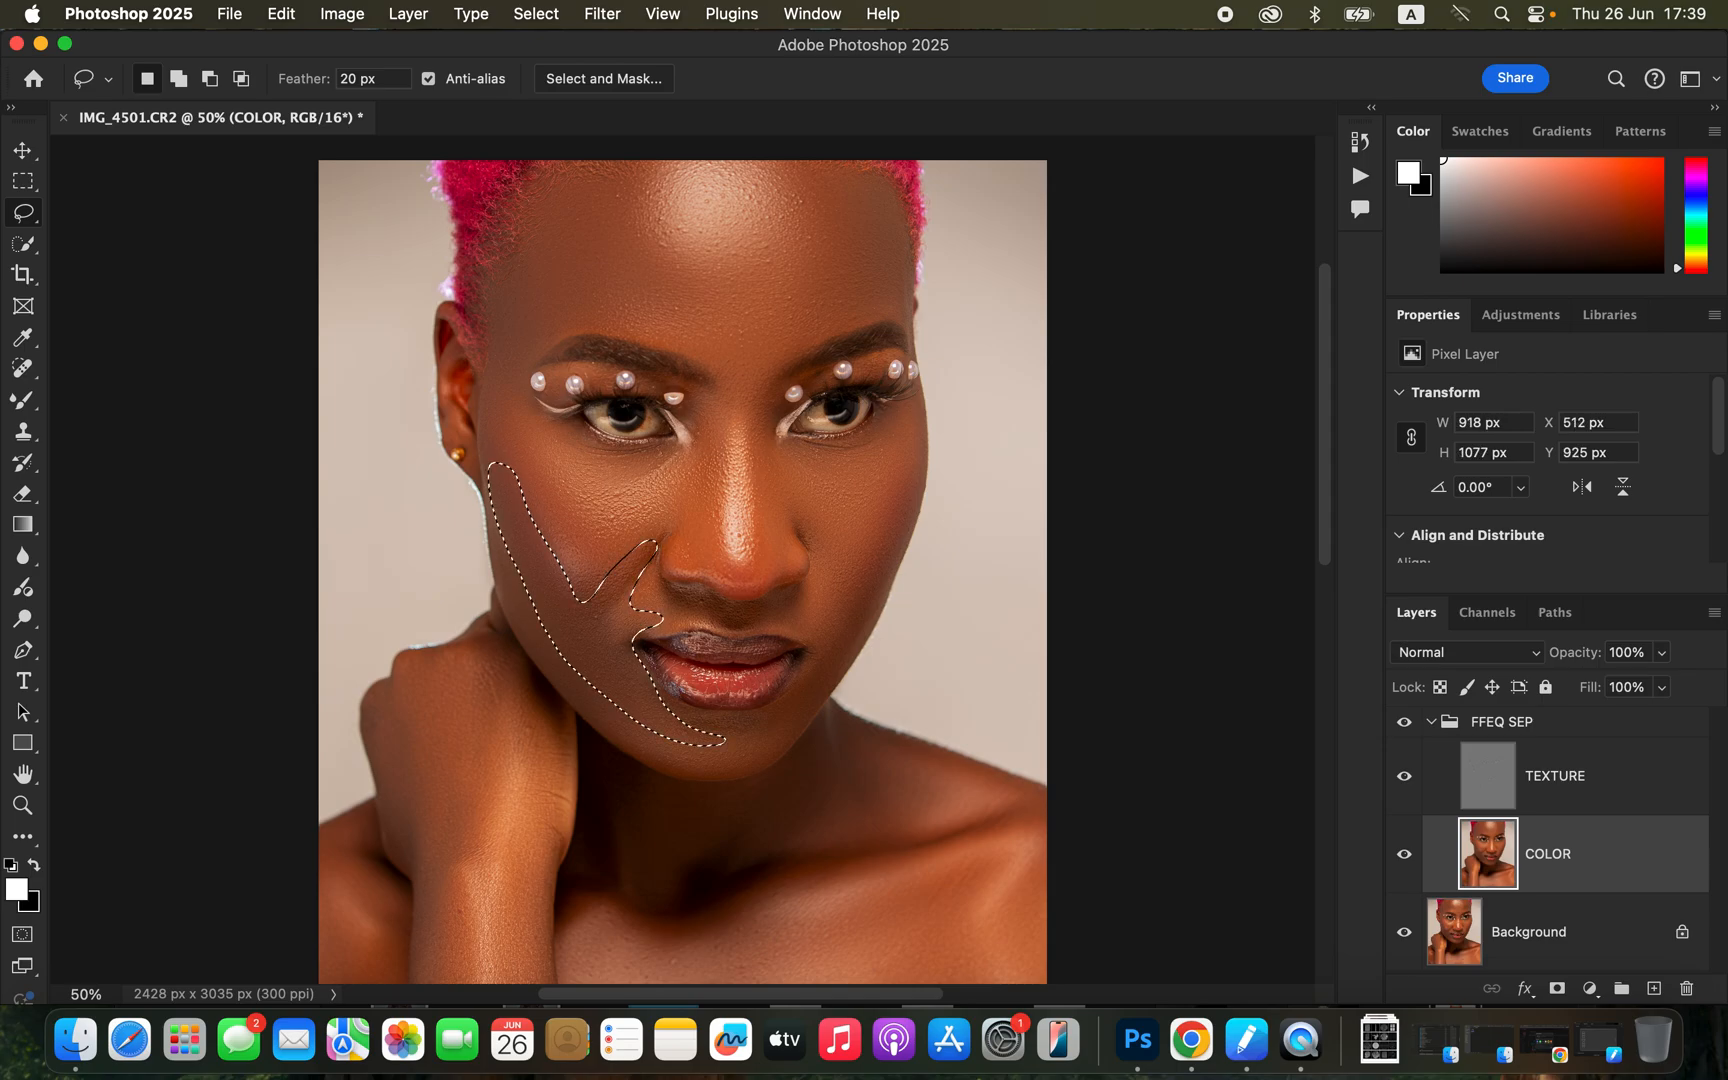
pyautogui.click(602, 13)
pyautogui.moveTo(700, 293)
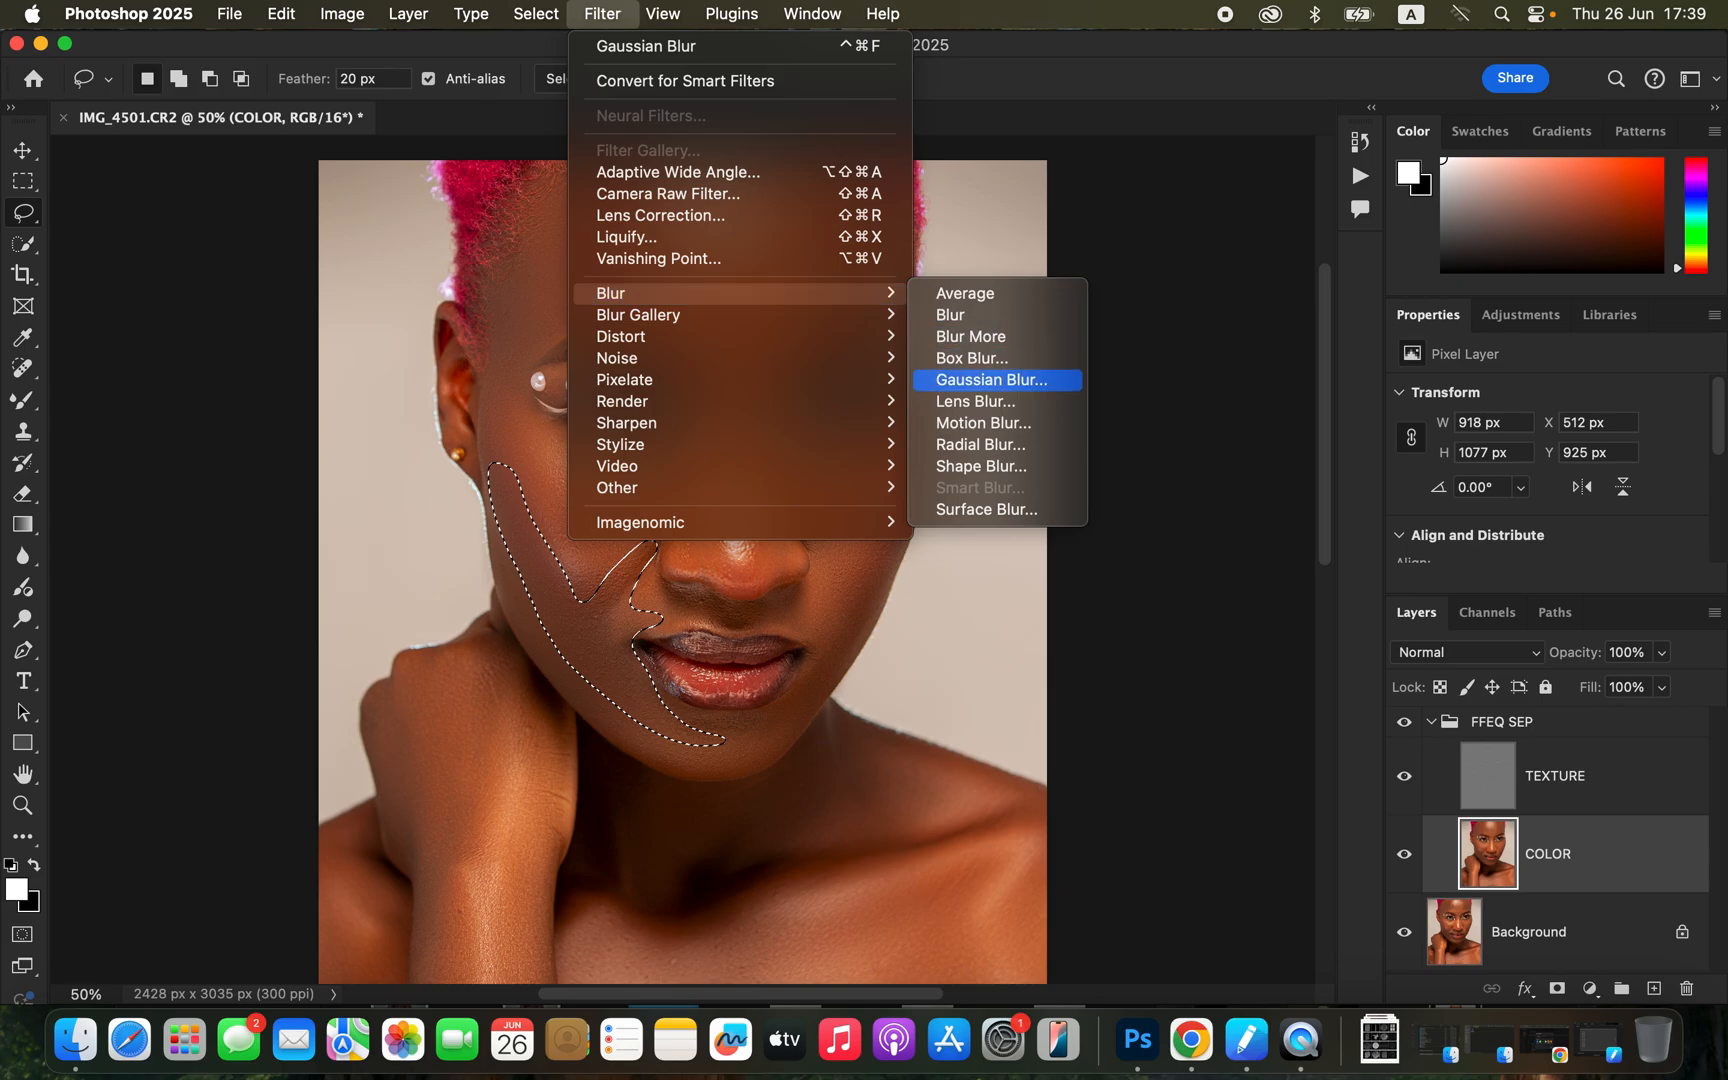
pyautogui.click(992, 379)
pyautogui.click(1392, 186)
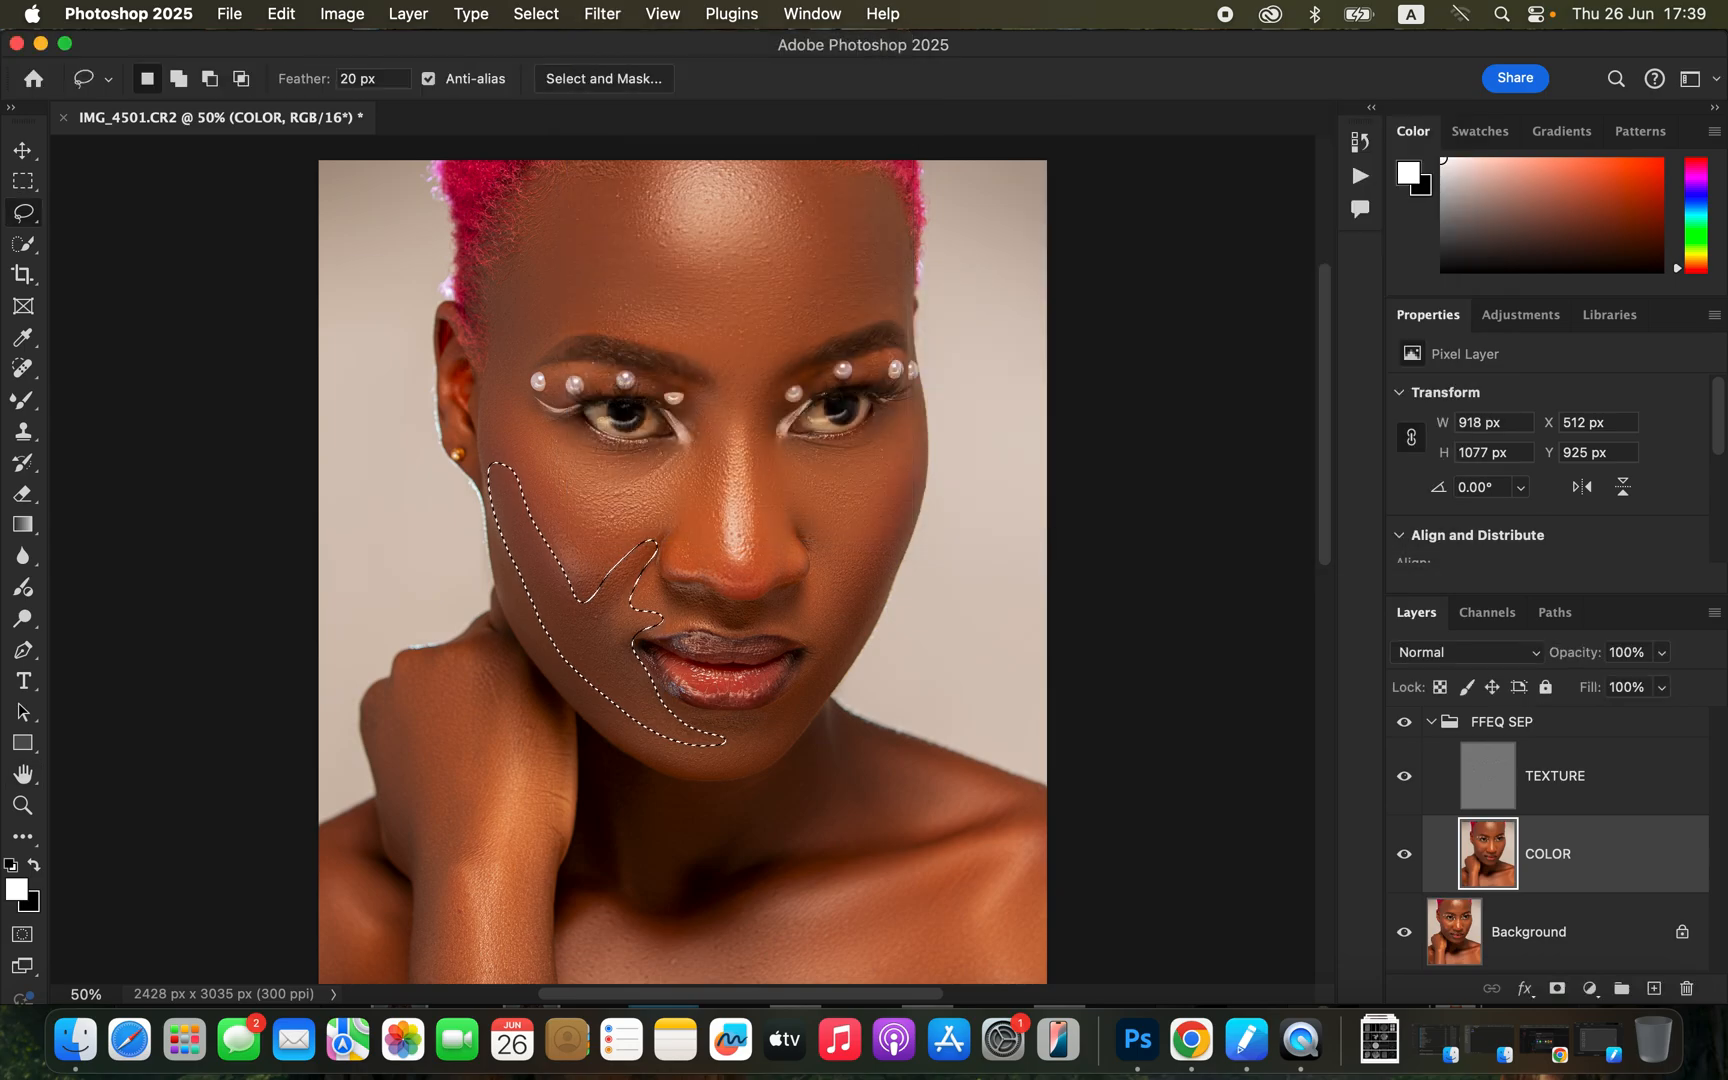
# Step: Lasso the image-left side of the nose from bridge to nostril, apply the same Gaussian Blur and deselect
pyautogui.moveTo(696, 384)
pyautogui.mouseDown()
pyautogui.moveTo(721, 416)
pyautogui.moveTo(720, 574)
pyautogui.moveTo(690, 460)
pyautogui.moveTo(696, 388)
pyautogui.mouseUp()
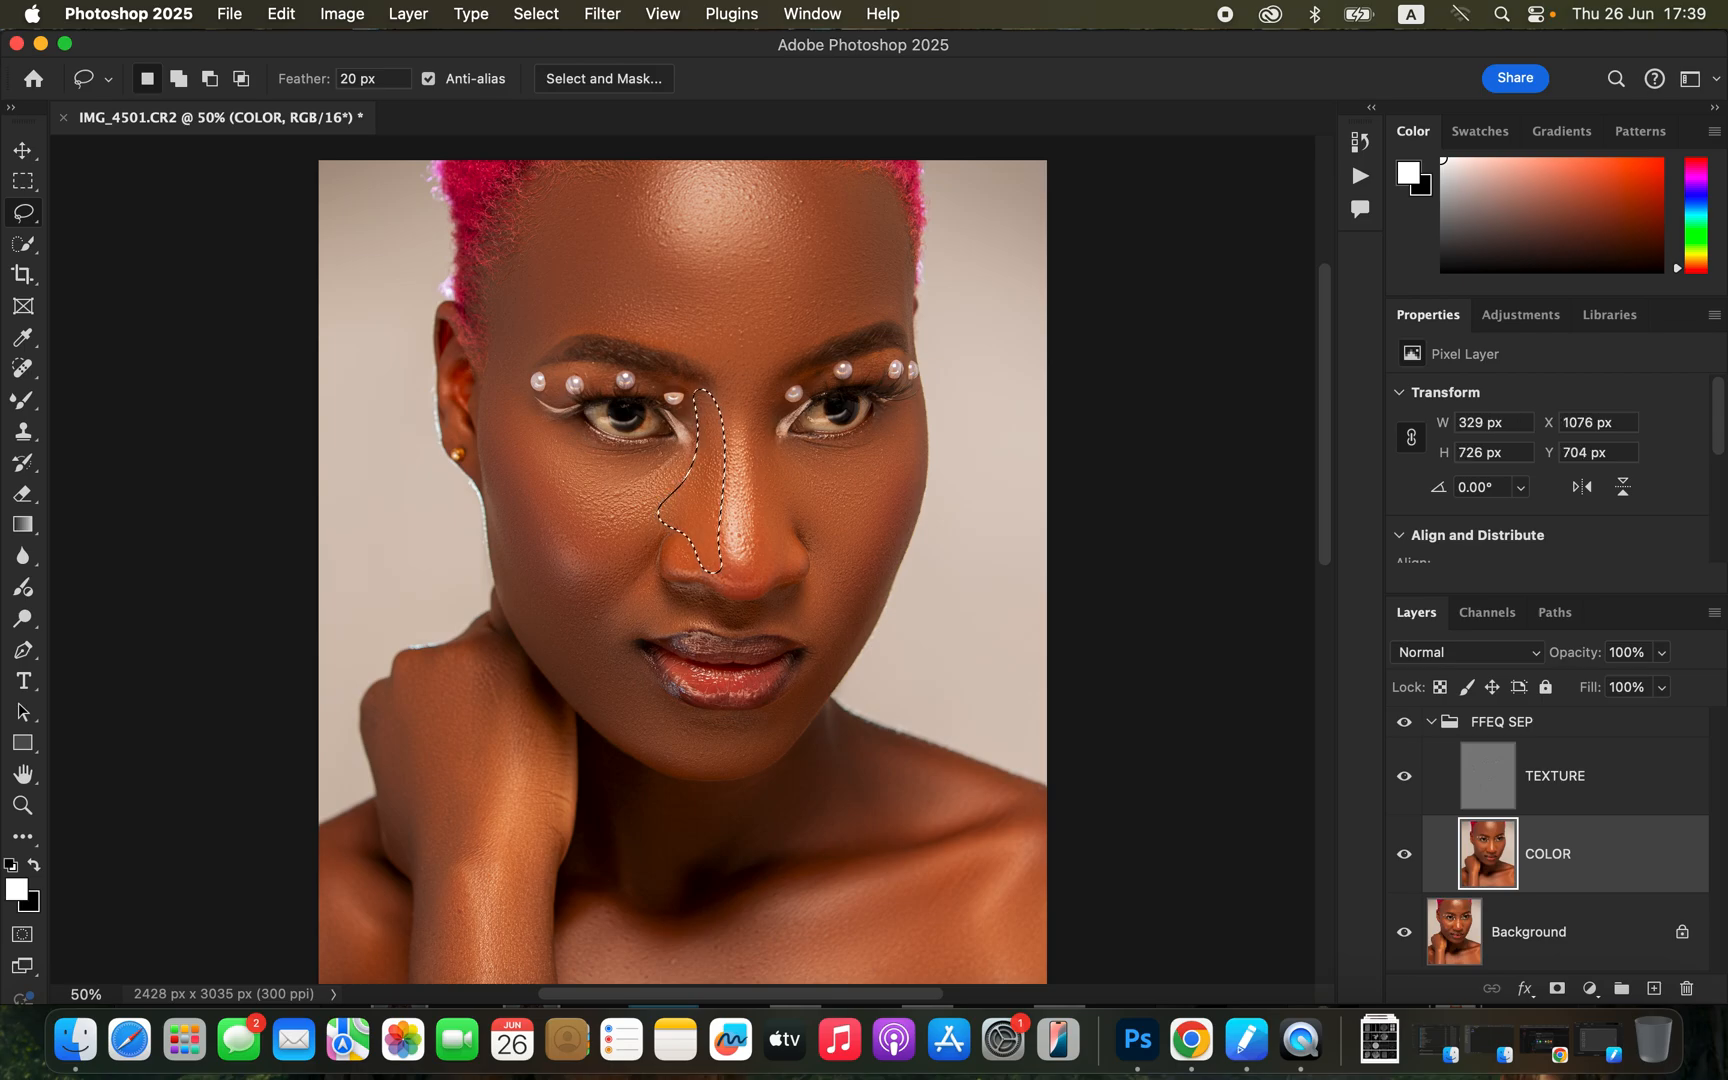
pyautogui.click(602, 13)
pyautogui.moveTo(850, 293)
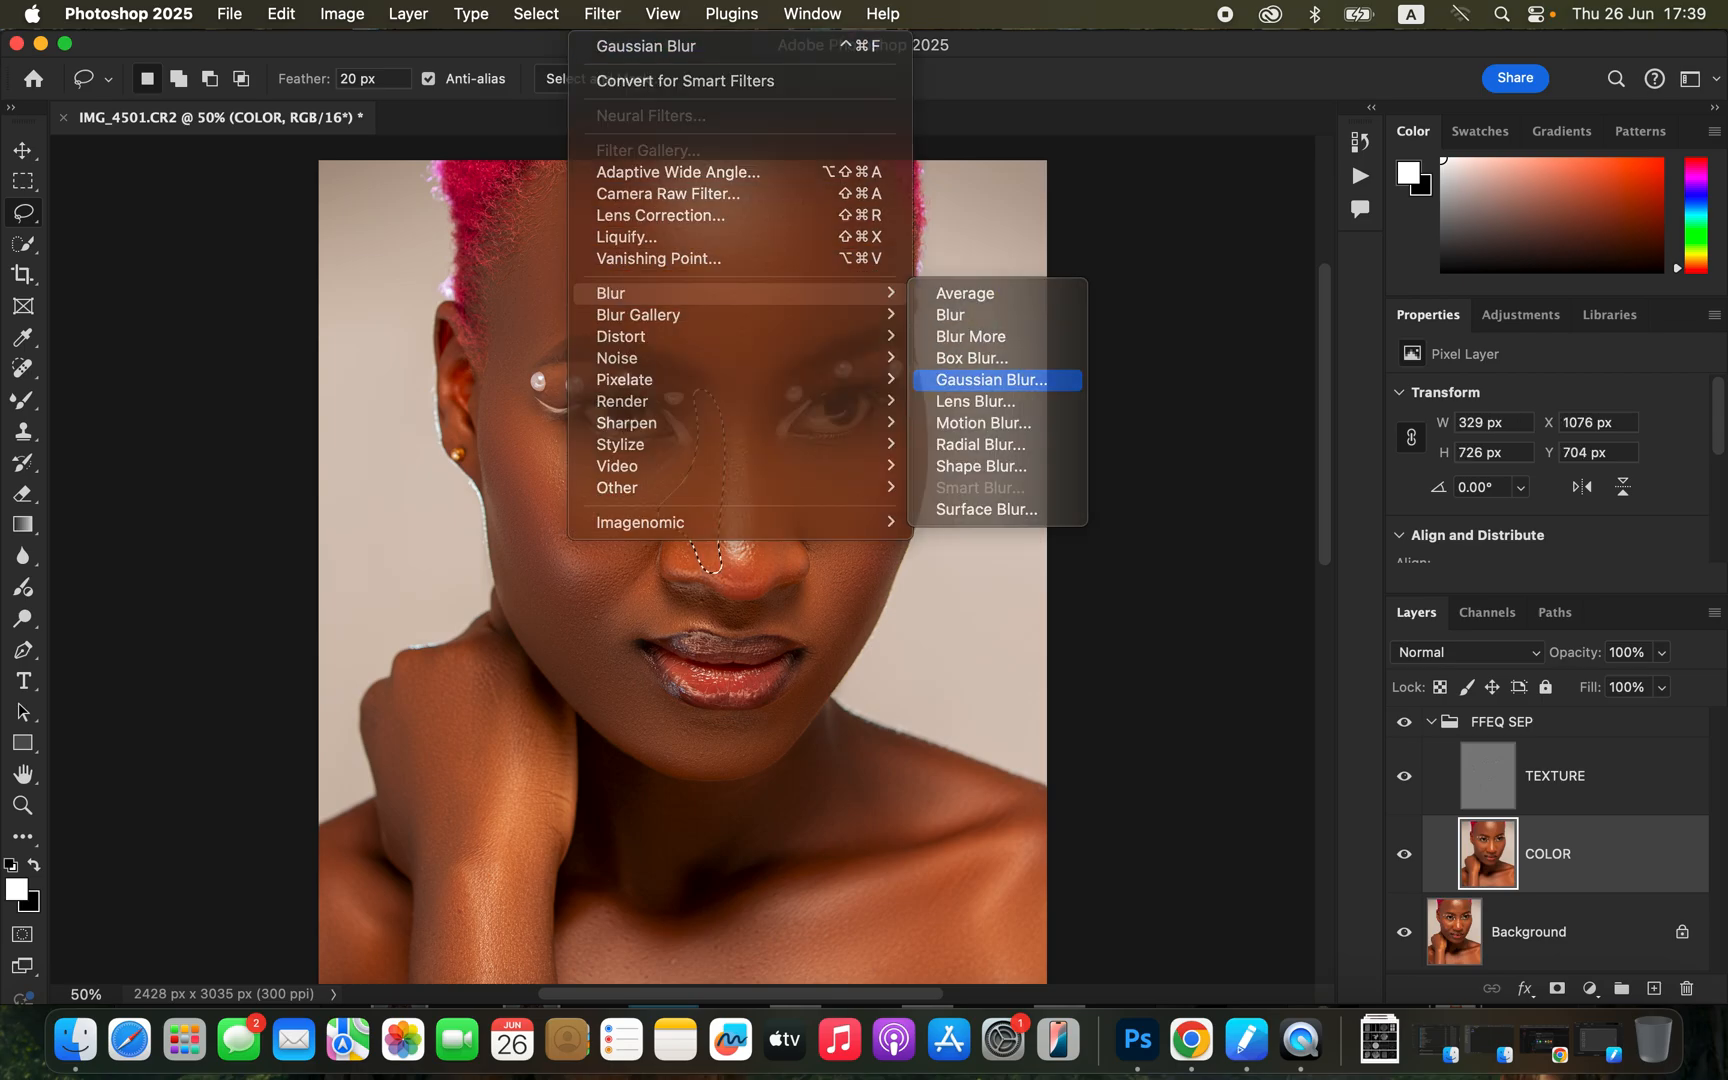
pyautogui.click(991, 379)
pyautogui.press('Return')
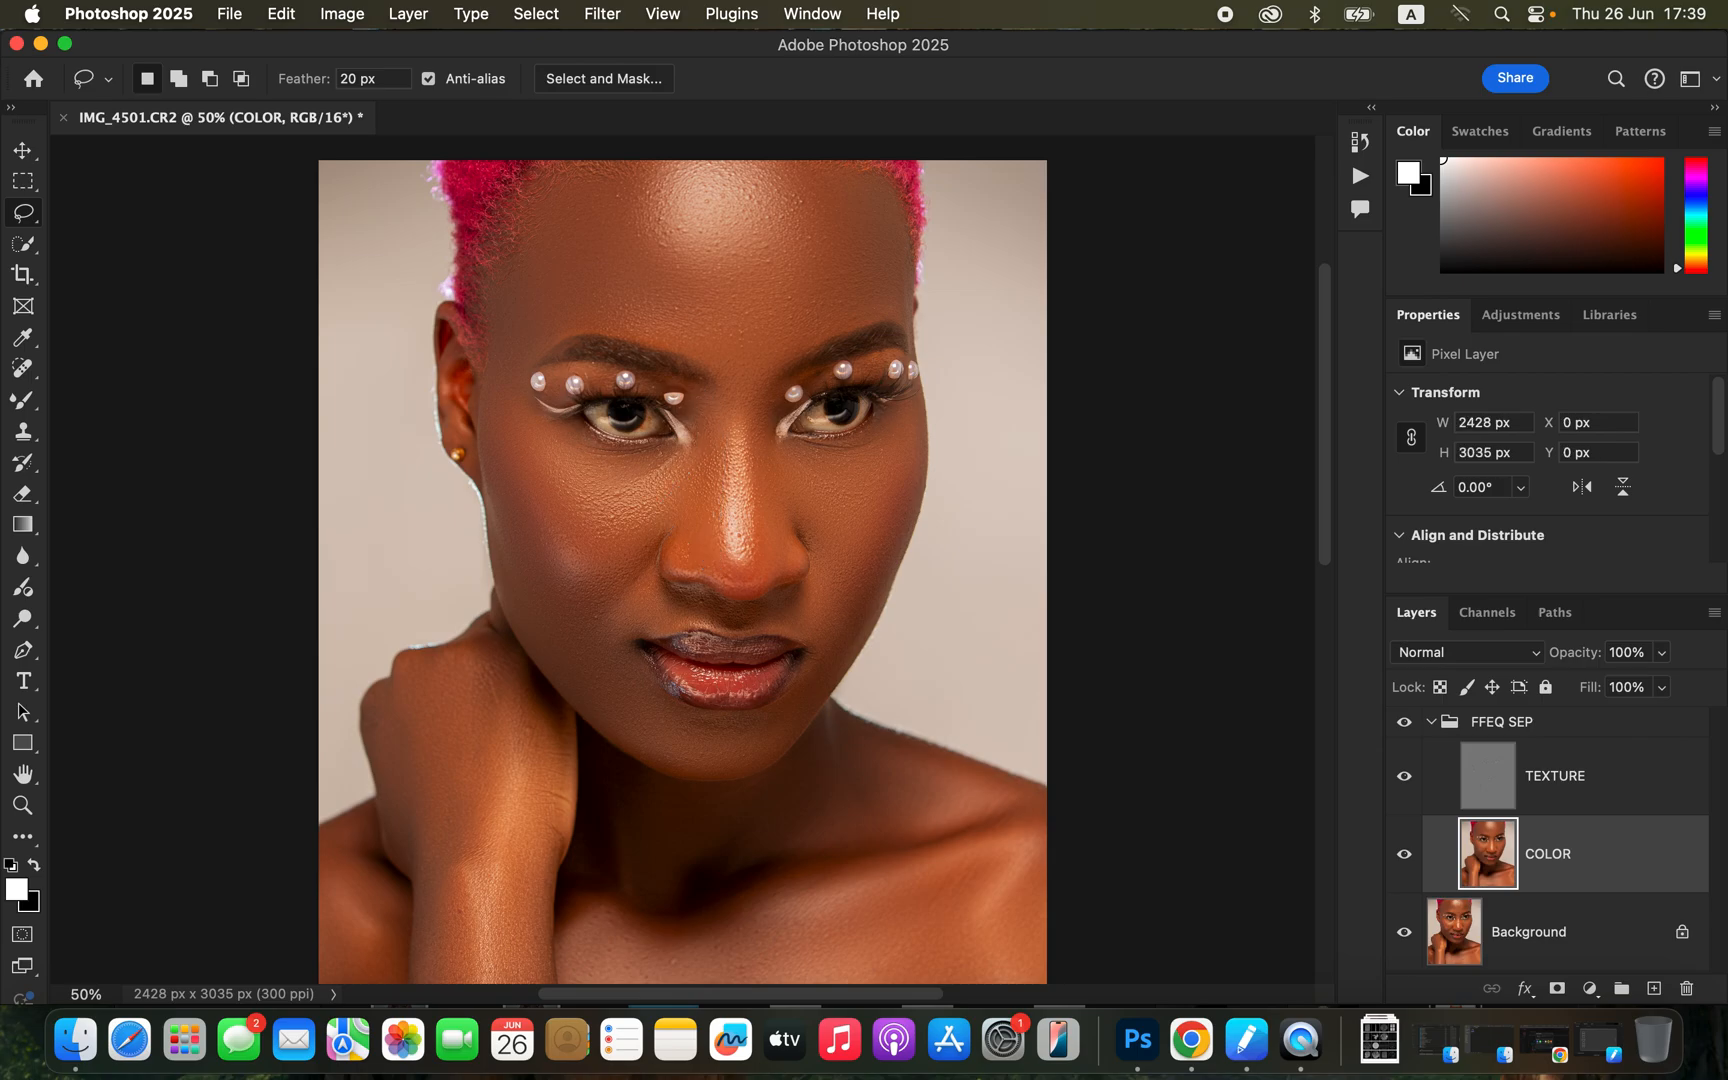
# Step: Lasso the image-right side of the nose from the inner eye corner to the nostril, apply the same Gaussian Blur and deselect
pyautogui.moveTo(782, 385)
pyautogui.mouseDown()
pyautogui.moveTo(753, 420)
pyautogui.moveTo(760, 522)
pyautogui.moveTo(786, 553)
pyautogui.moveTo(805, 502)
pyautogui.moveTo(765, 413)
pyautogui.mouseUp()
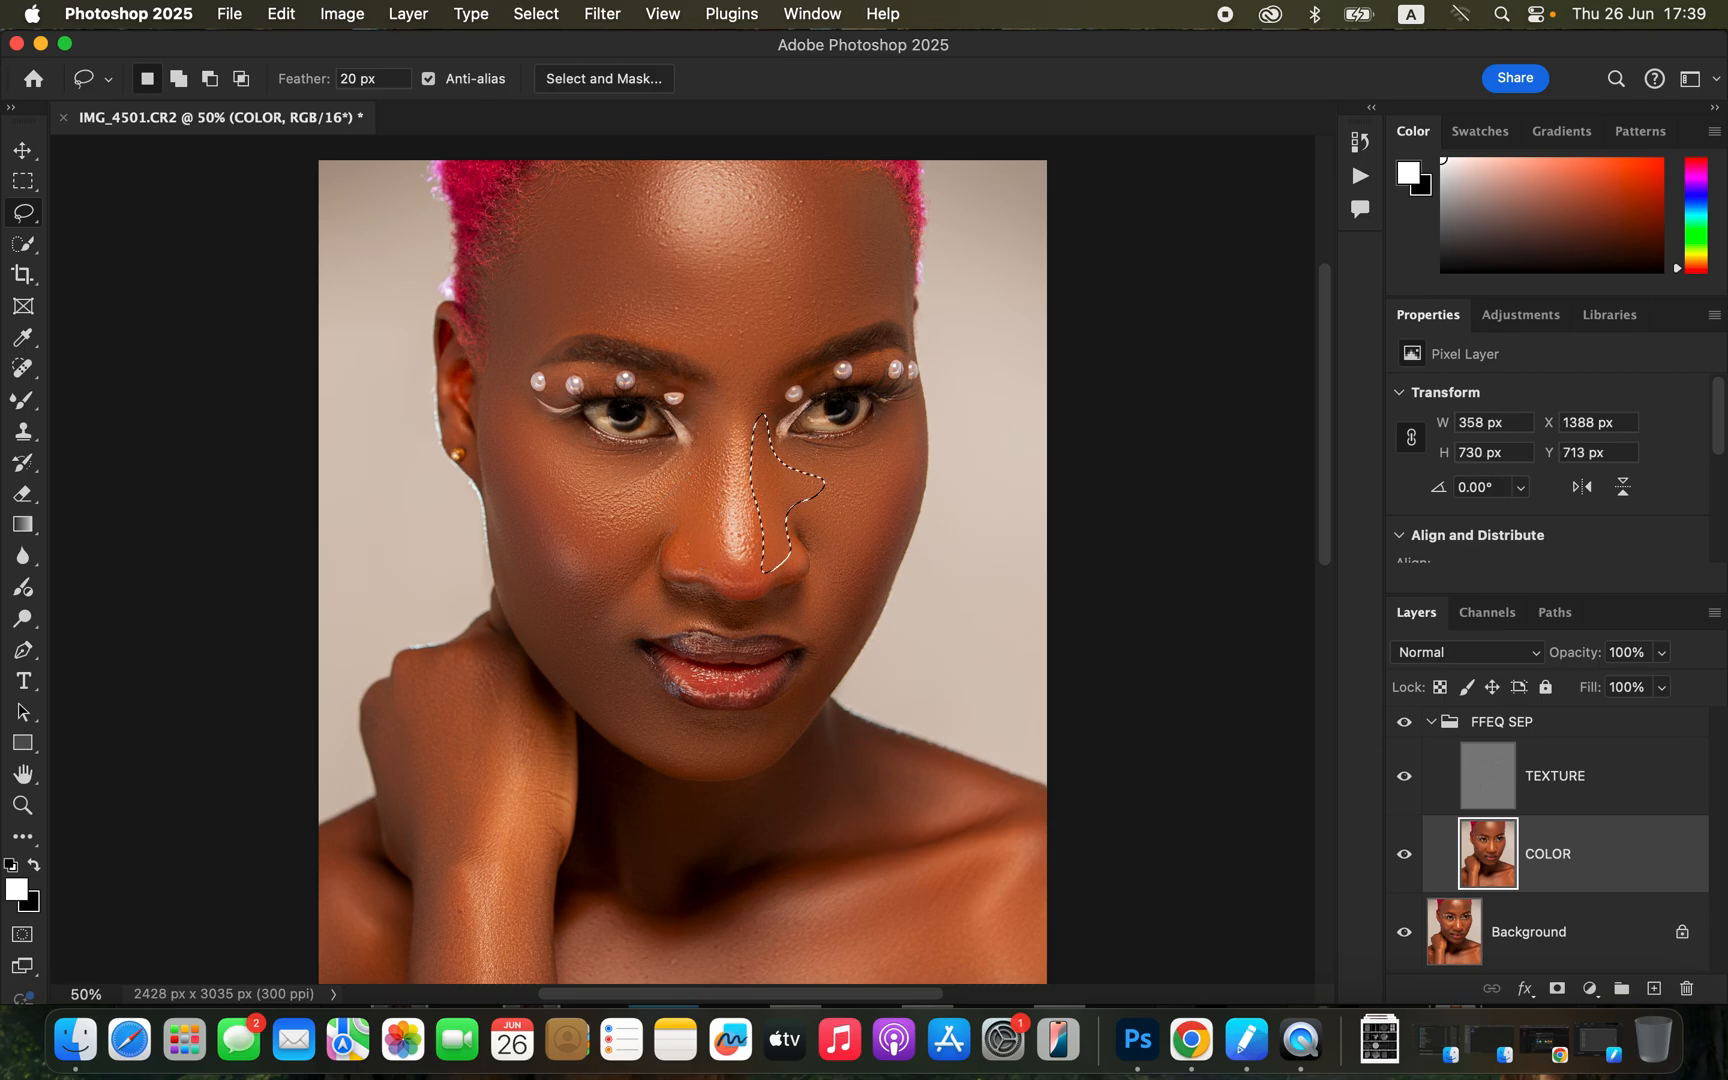
pyautogui.click(602, 13)
pyautogui.moveTo(700, 292)
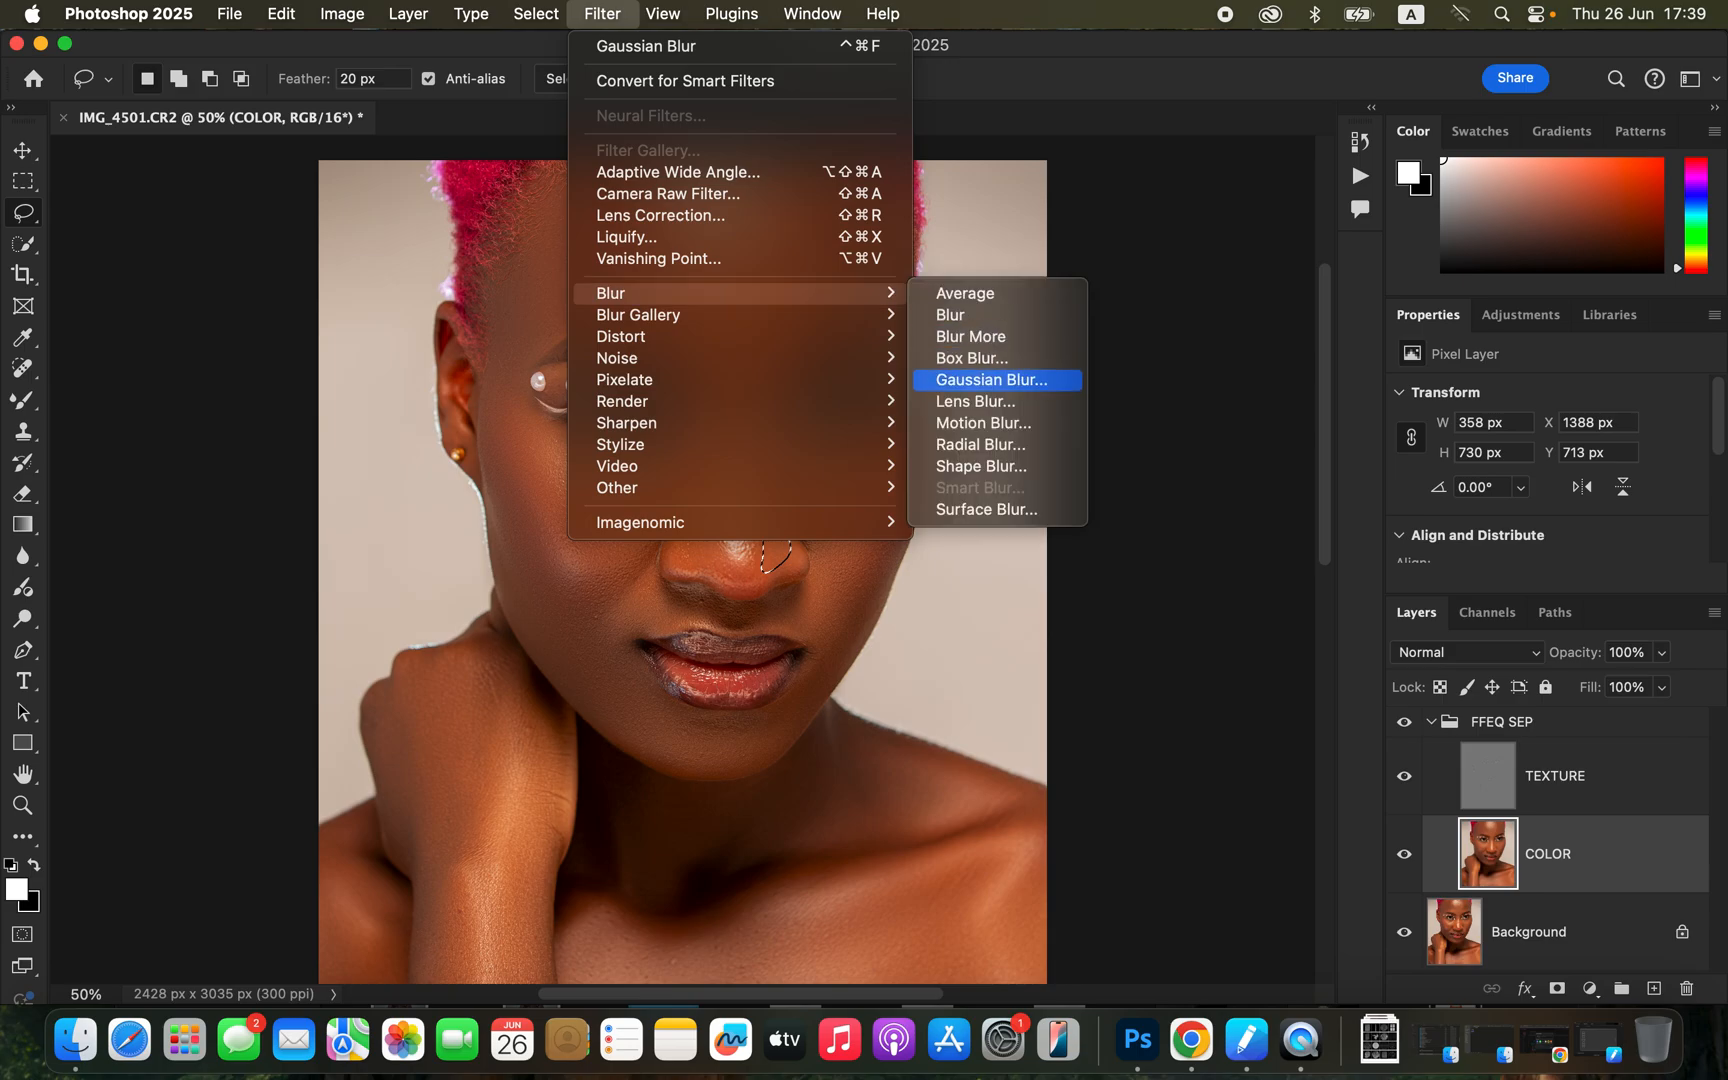
pyautogui.click(990, 379)
pyautogui.click(1392, 186)
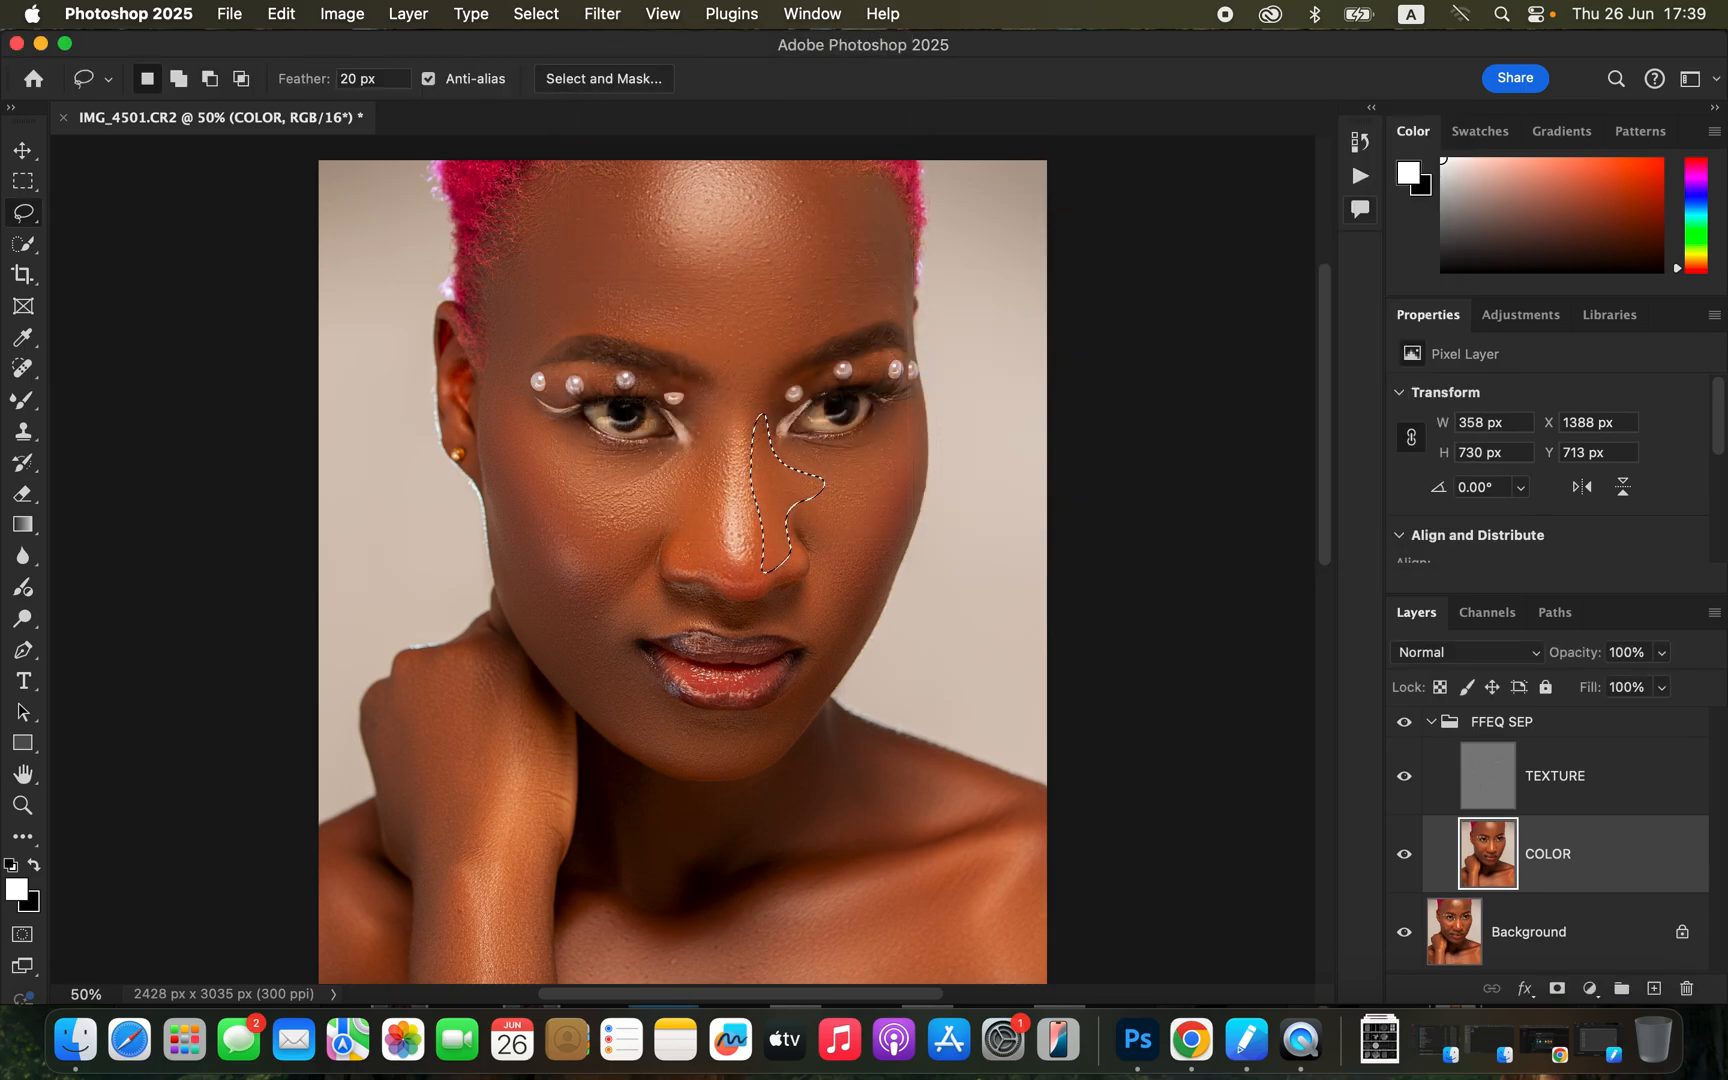
pyautogui.press('super+d')
# Step: Lasso the skin between the eyebrows, apply the same Gaussian Blur, deselect and compare the result with the FFEQ SEP group hidden
pyautogui.moveTo(725, 358)
pyautogui.mouseDown()
pyautogui.moveTo(765, 410)
pyautogui.moveTo(728, 356)
pyautogui.mouseUp()
pyautogui.click(602, 13)
pyautogui.moveTo(640, 293)
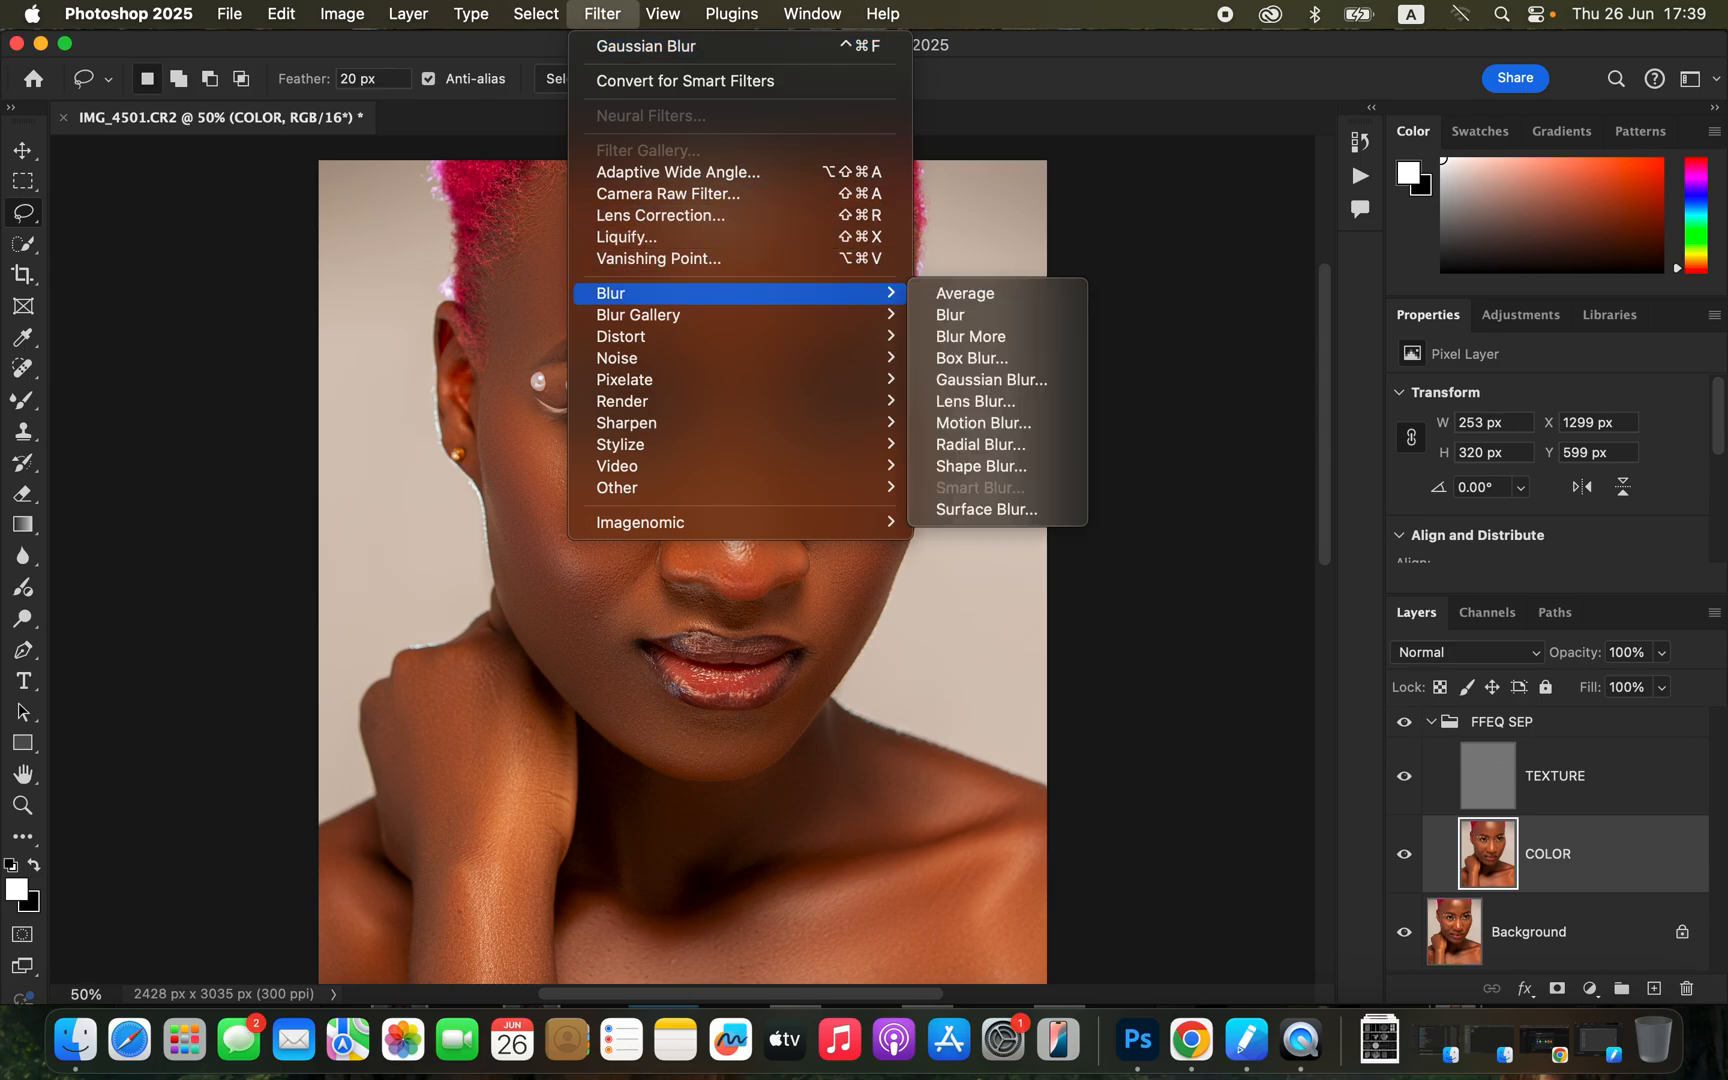
pyautogui.click(990, 379)
pyautogui.press('Return')
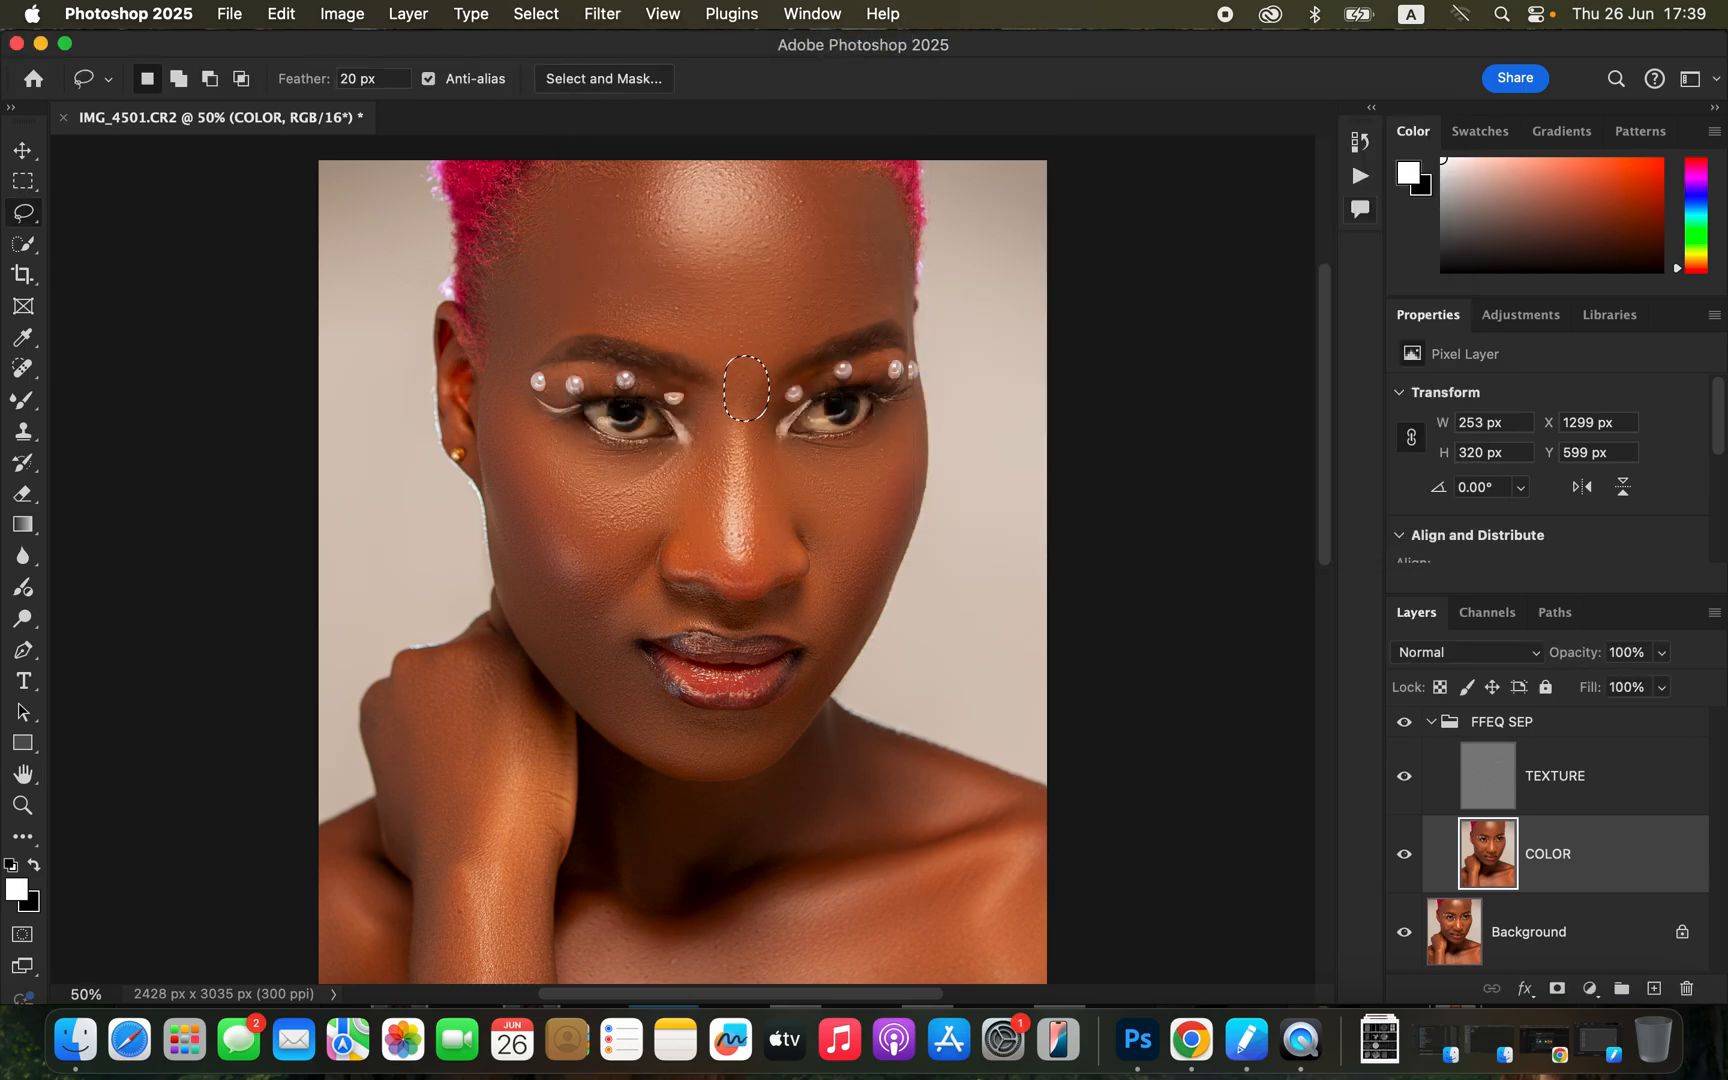
pyautogui.press('super+d')
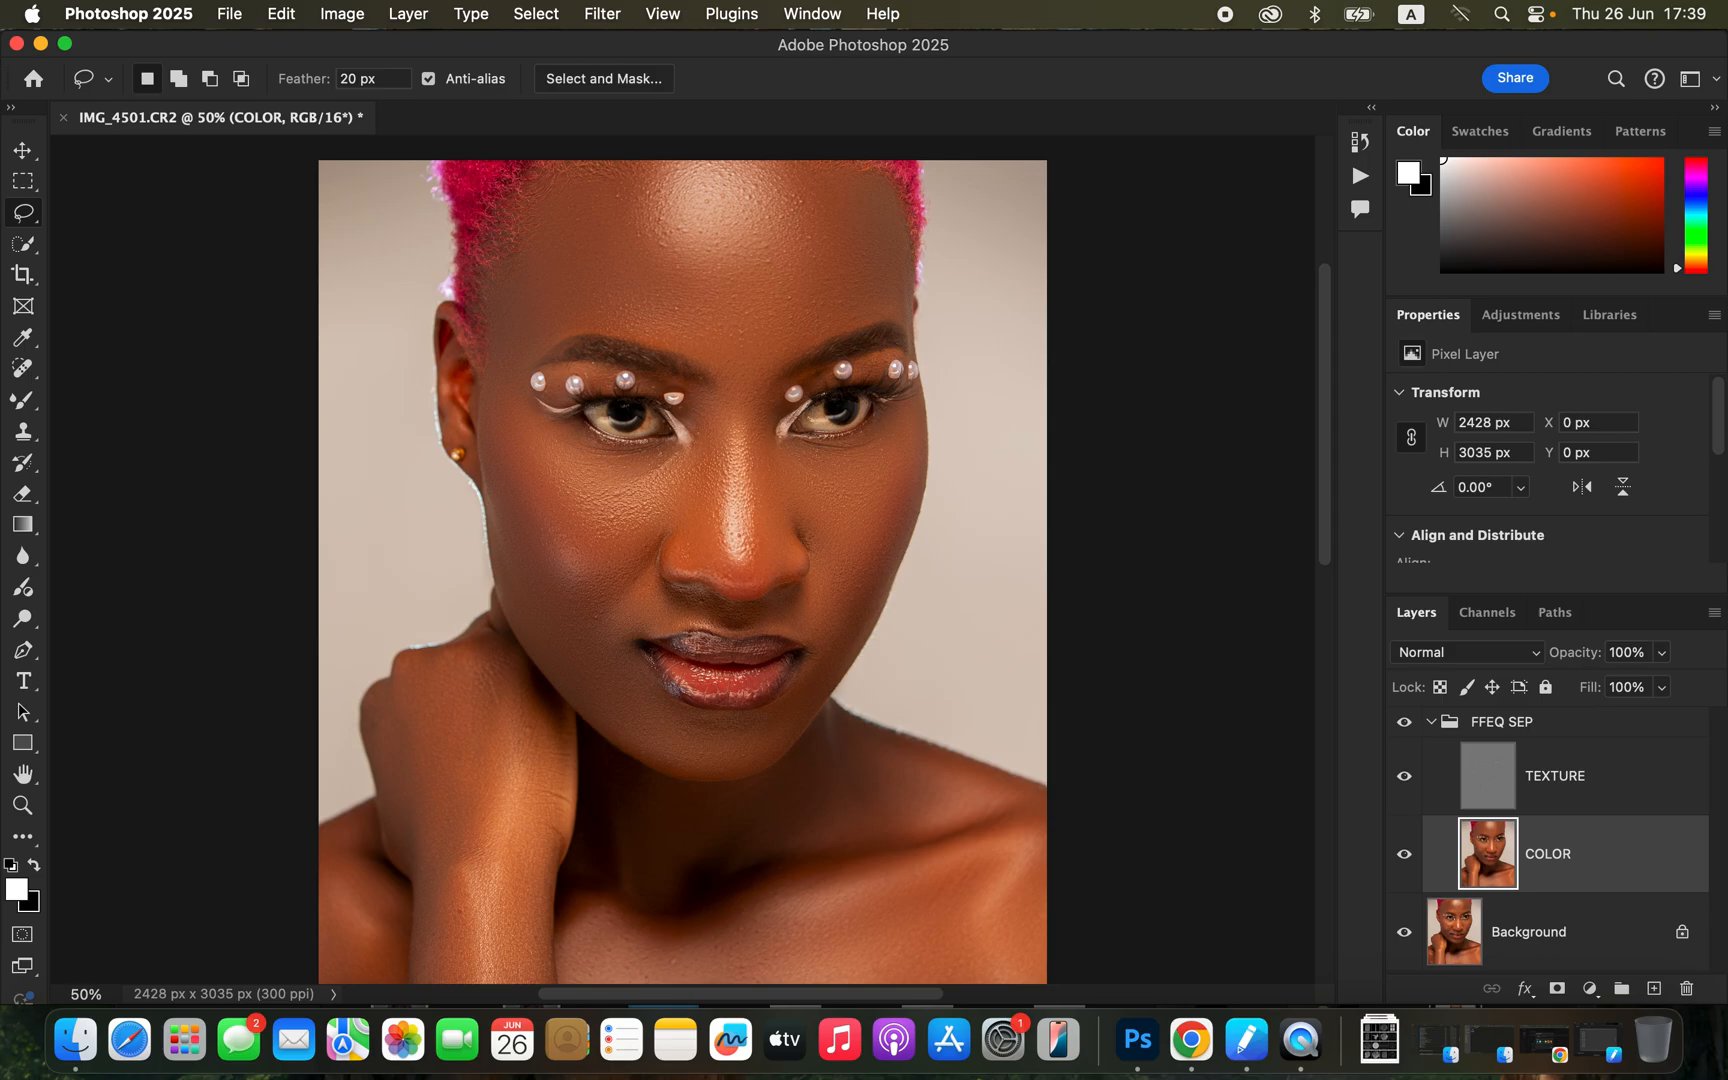
pyautogui.click(1404, 722)
pyautogui.click(1404, 722)
# Step: On the TEXTURE layer, clone clean skin texture over the forehead bumps using a 50-pixel Clone Stamp that samples the Current Layer
pyautogui.click(1560, 777)
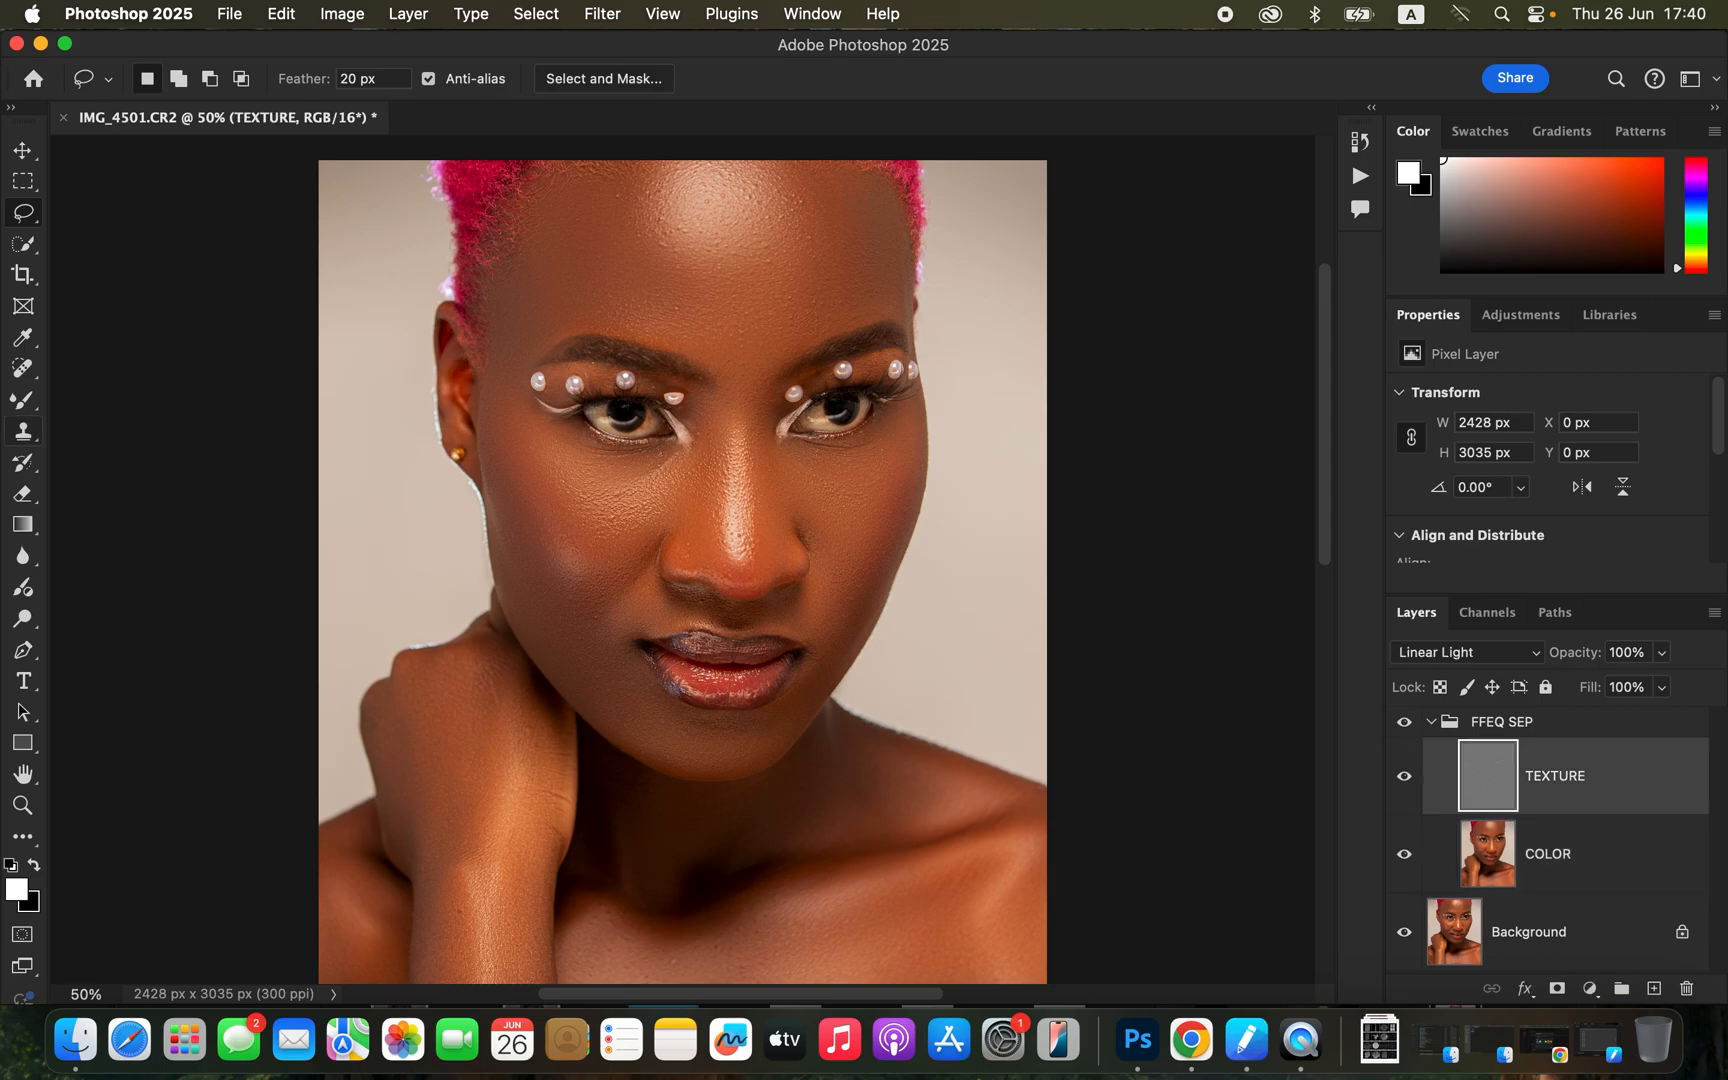
pyautogui.press('s')
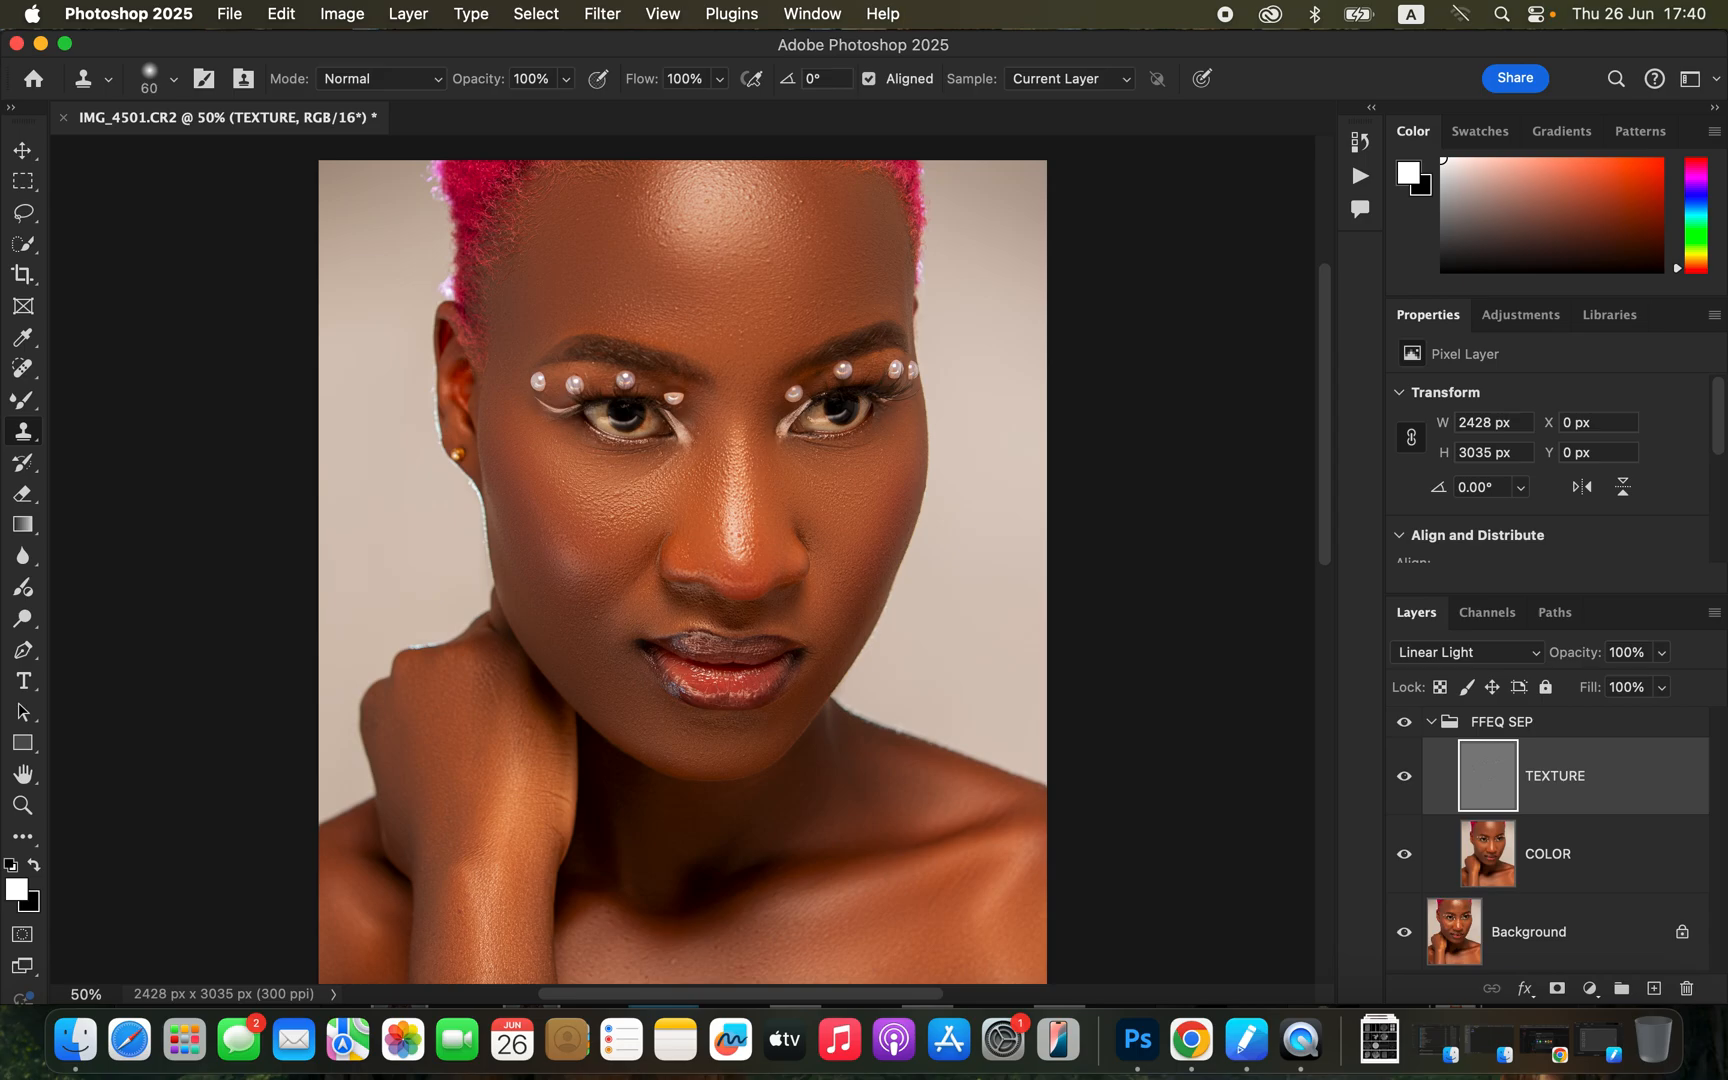
pyautogui.click(1068, 78)
pyautogui.click(1066, 78)
pyautogui.press('super+equal')
pyautogui.press('super+equal')
pyautogui.press('super+equal')
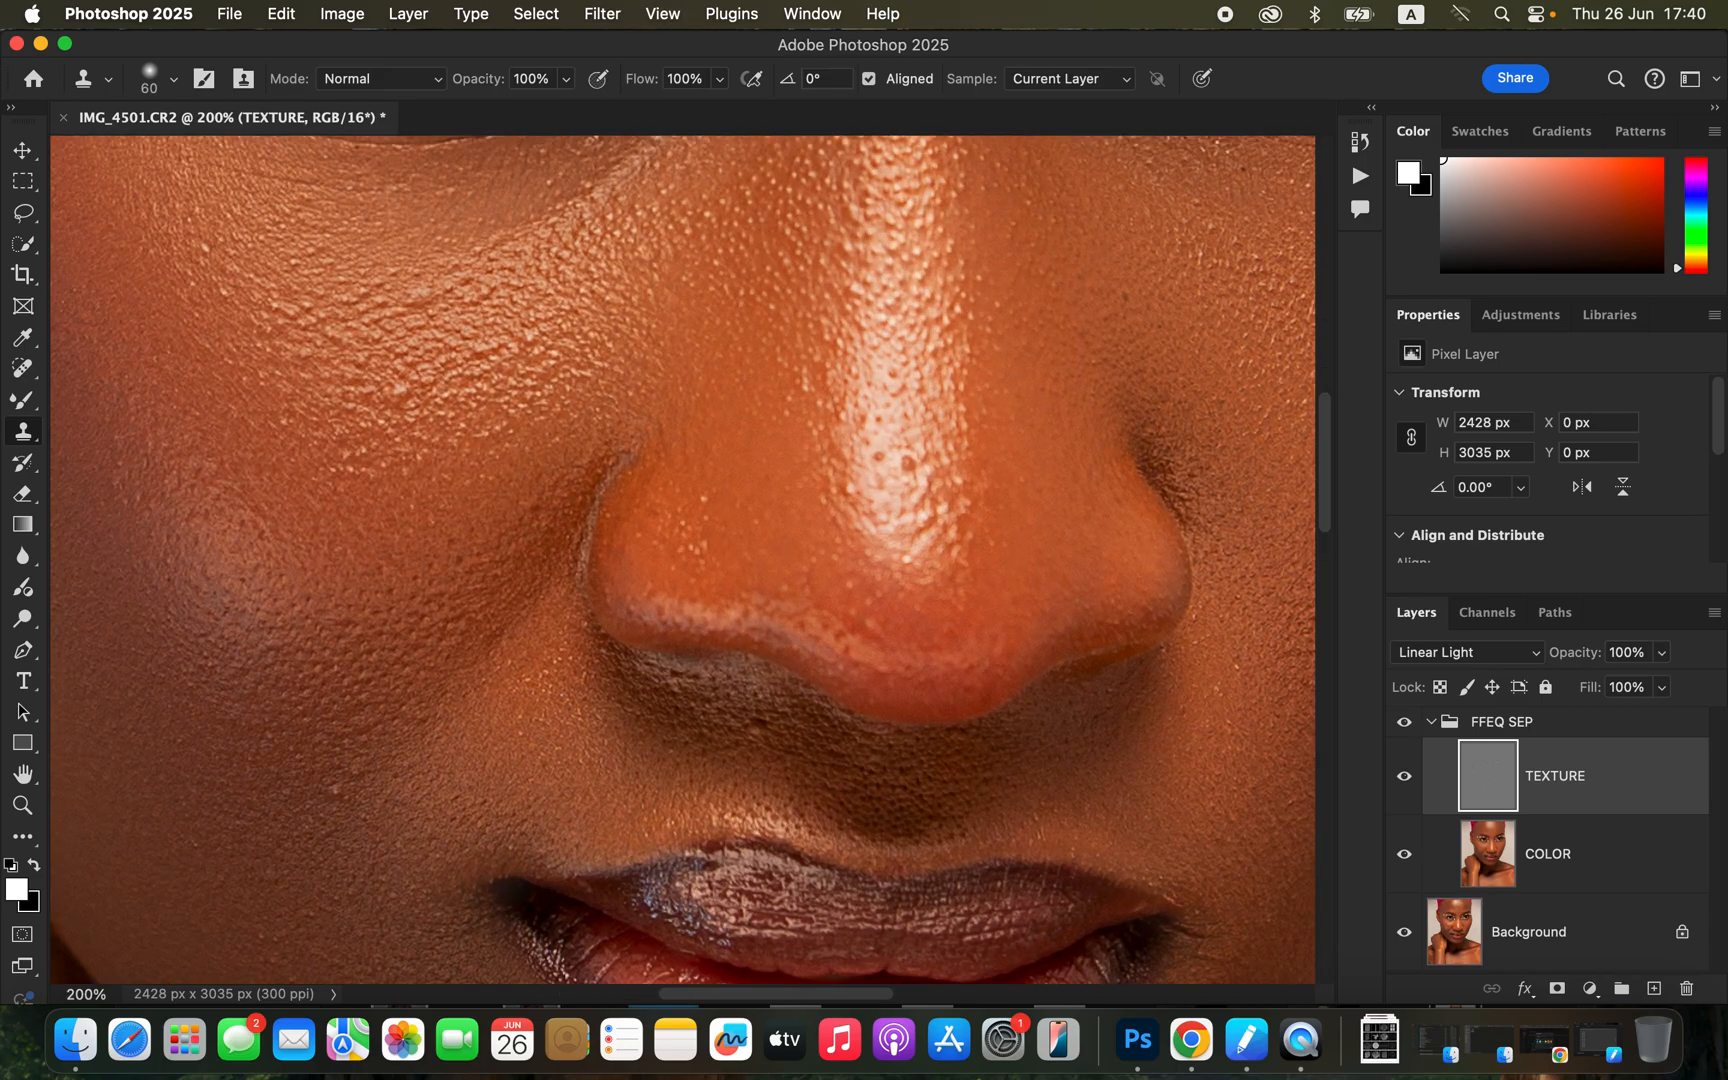
pyautogui.press('super+minus')
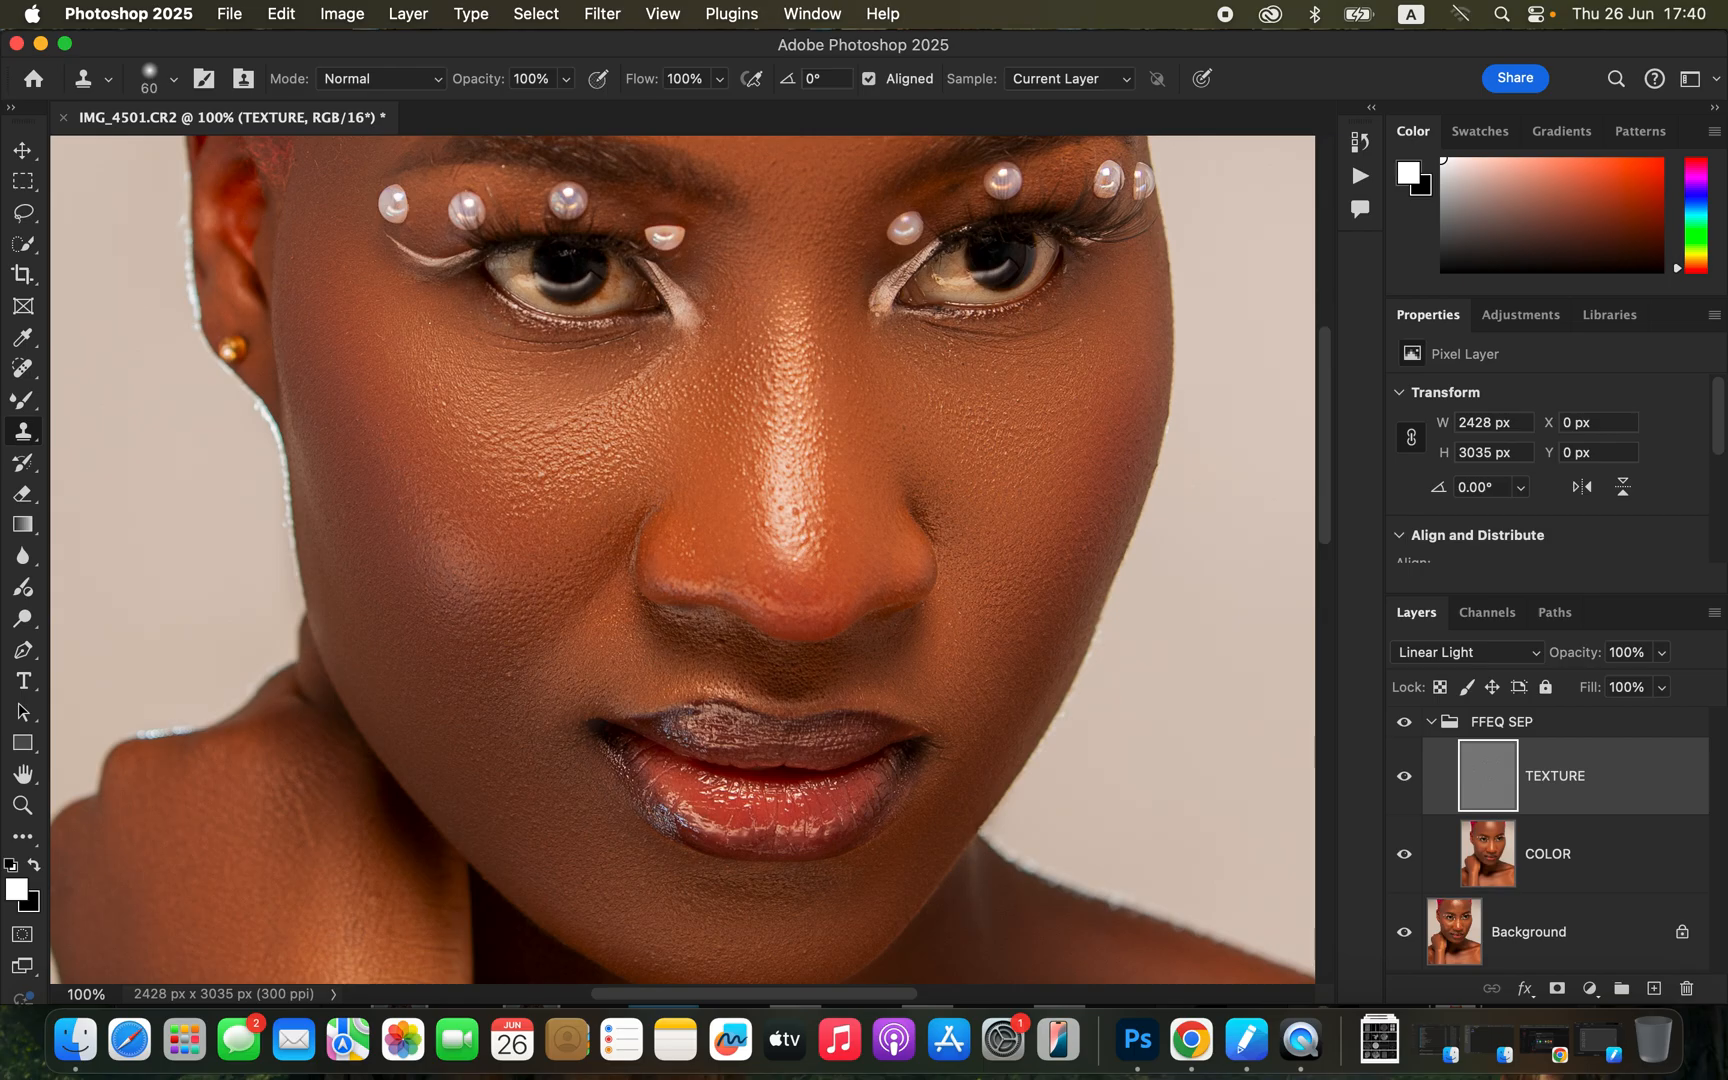
pyautogui.scroll(10, 683, 560)
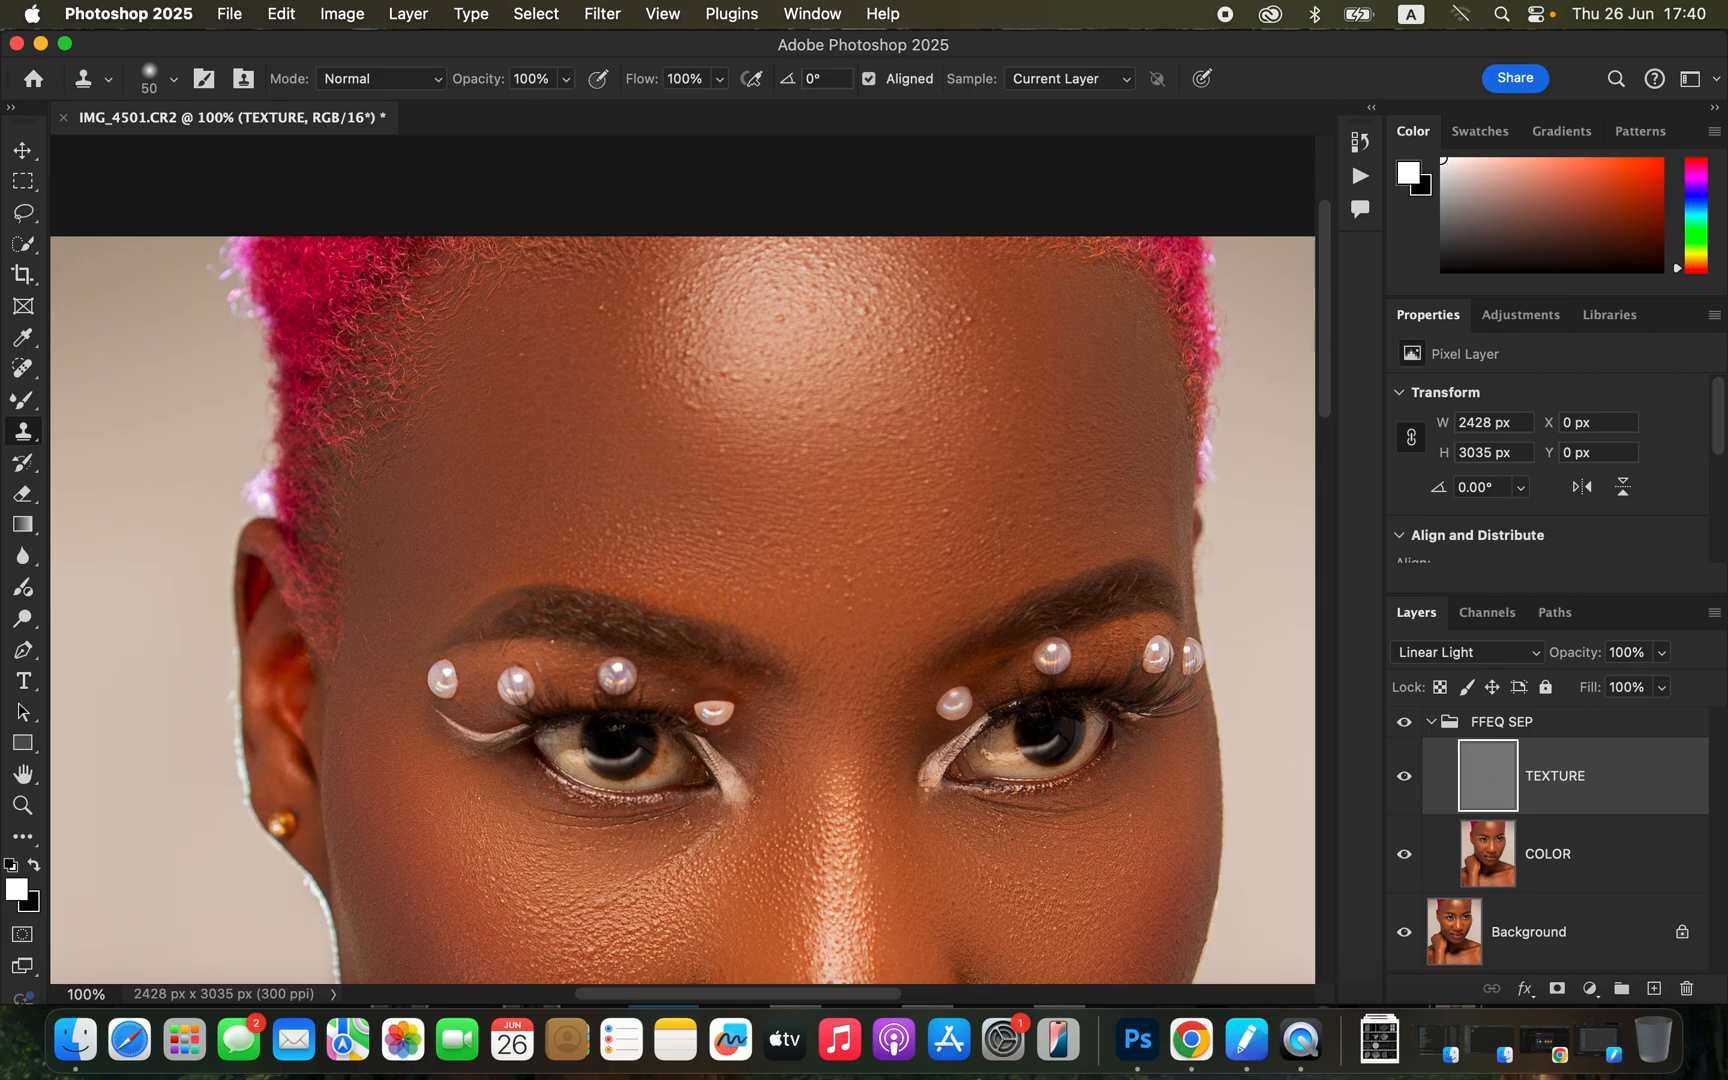
pyautogui.keyDown('alt'); pyautogui.click(798, 329); pyautogui.keyUp('alt')
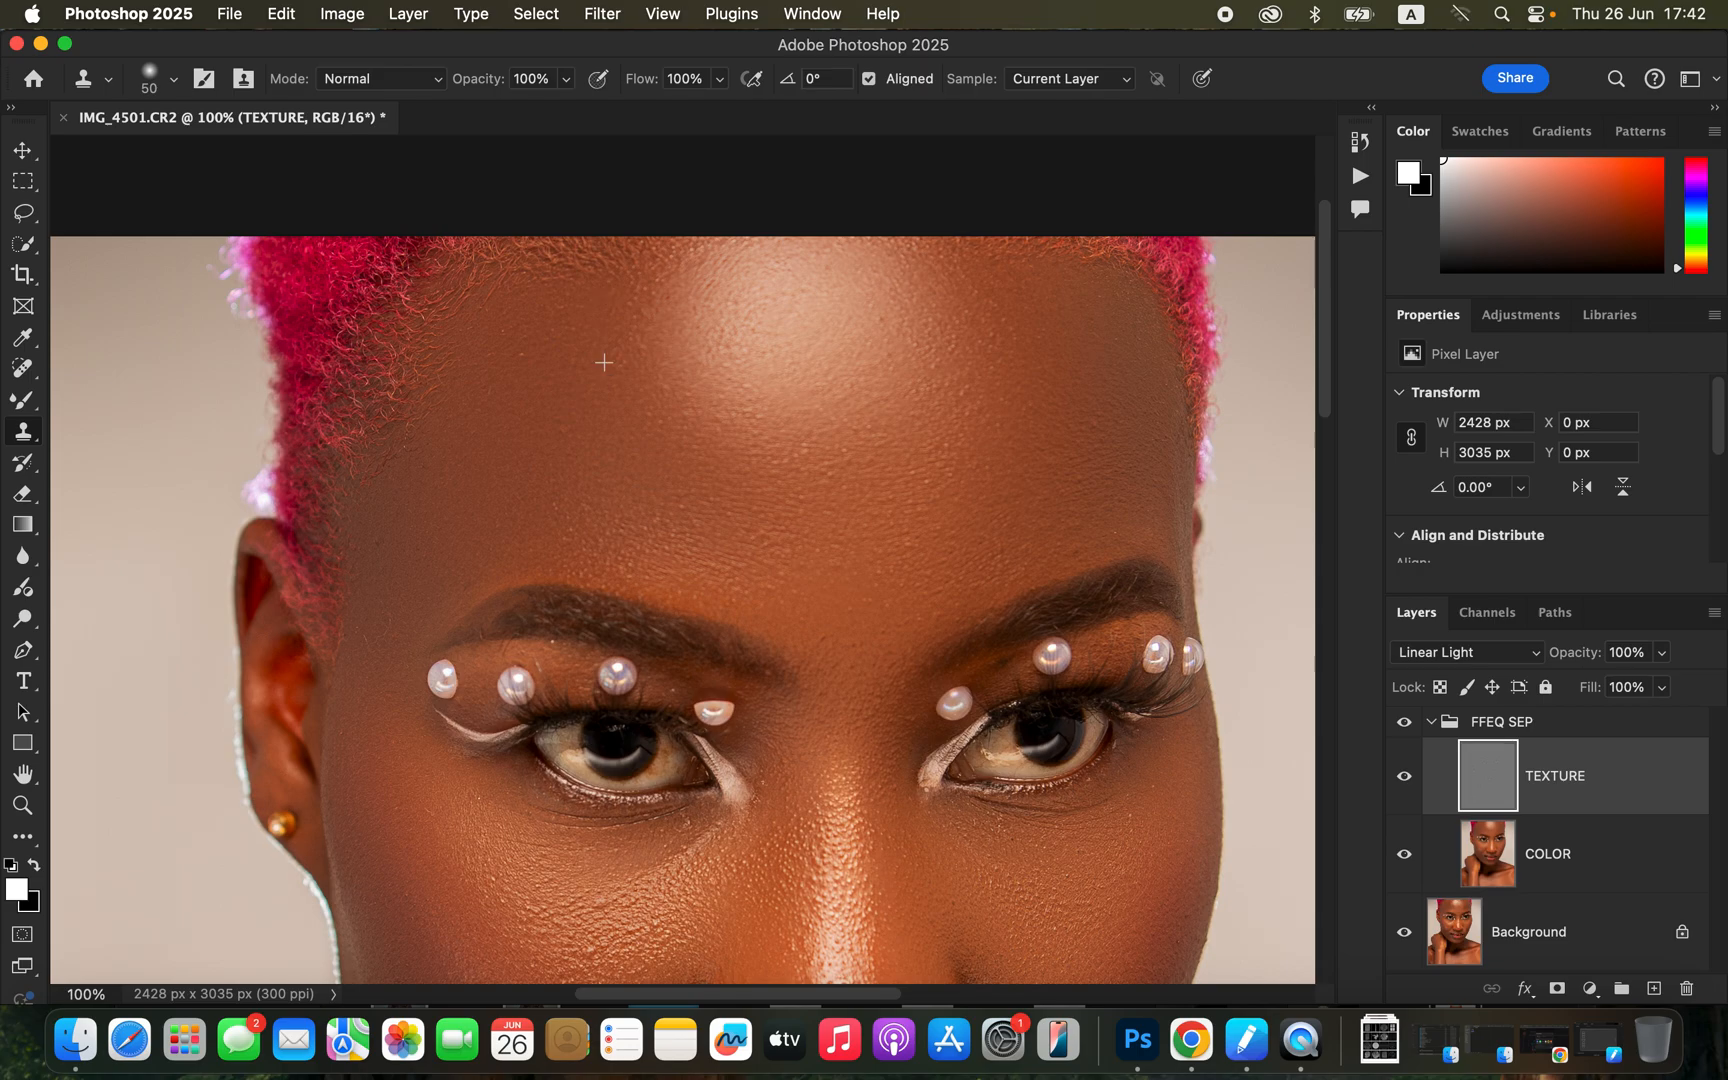
# Step: Clone smoother skin texture over the bumps under the image-left eye and along the side of the nose
pyautogui.scroll(-5, 867, 638)
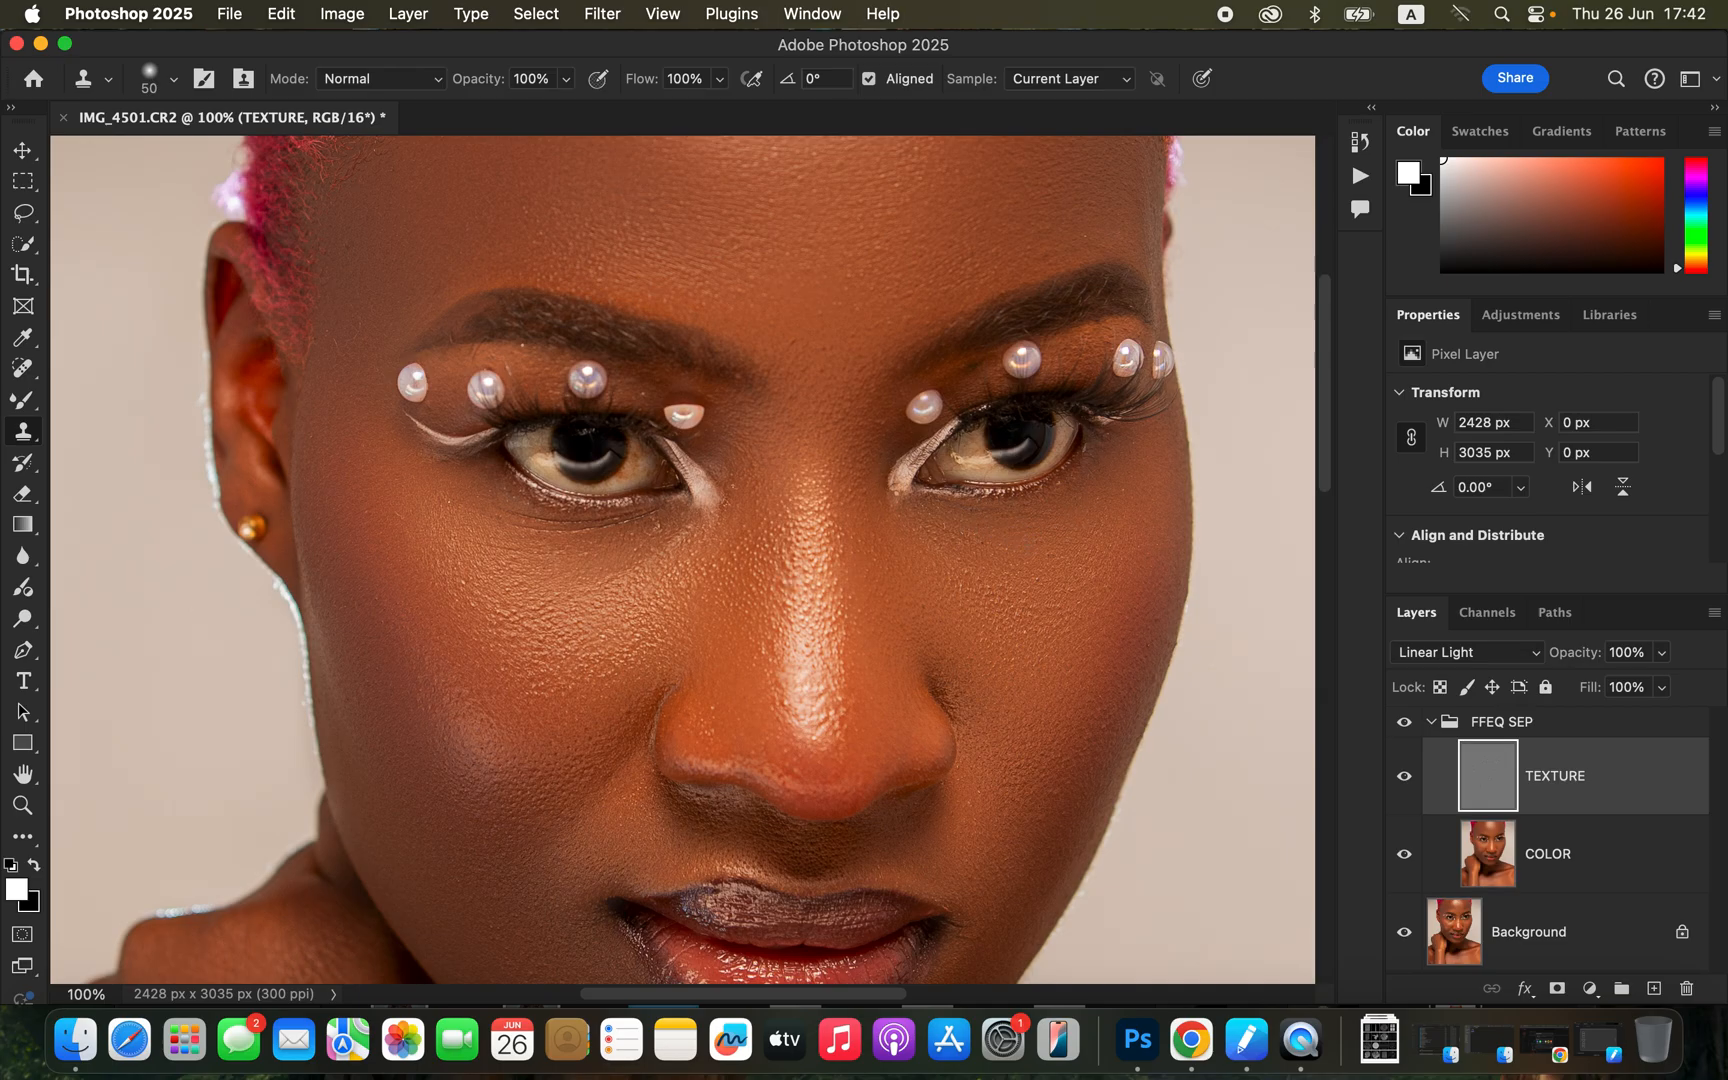
pyautogui.moveTo(577, 530); pyautogui.dragTo(557, 529)
pyautogui.moveTo(539, 544); pyautogui.dragTo(502, 537)
pyautogui.click(730, 667)
pyautogui.click(768, 648)
pyautogui.scroll(-5, 930, 775)
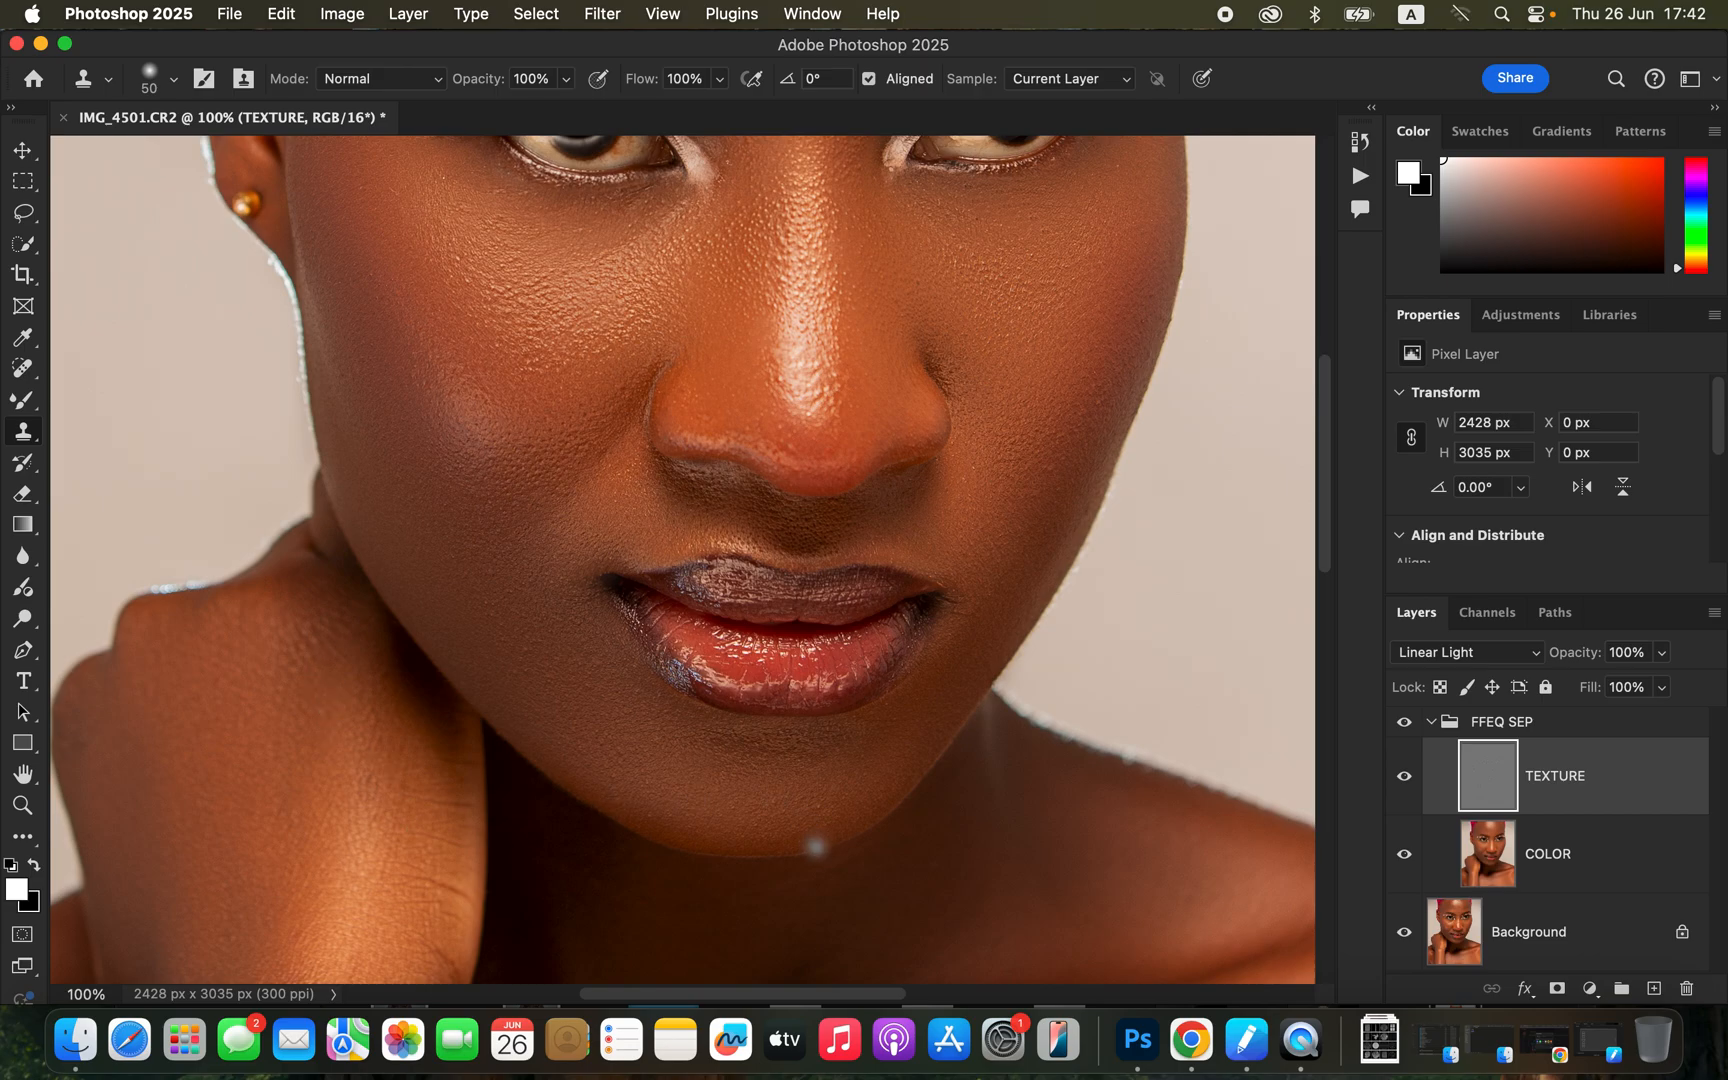
# Step: Enlarge the Clone Stamp brush to 70 pixels for the skin texture on the arm, shoulder and chest
pyautogui.scroll(-10, 697, 798)
pyautogui.press(']')
pyautogui.press(']')
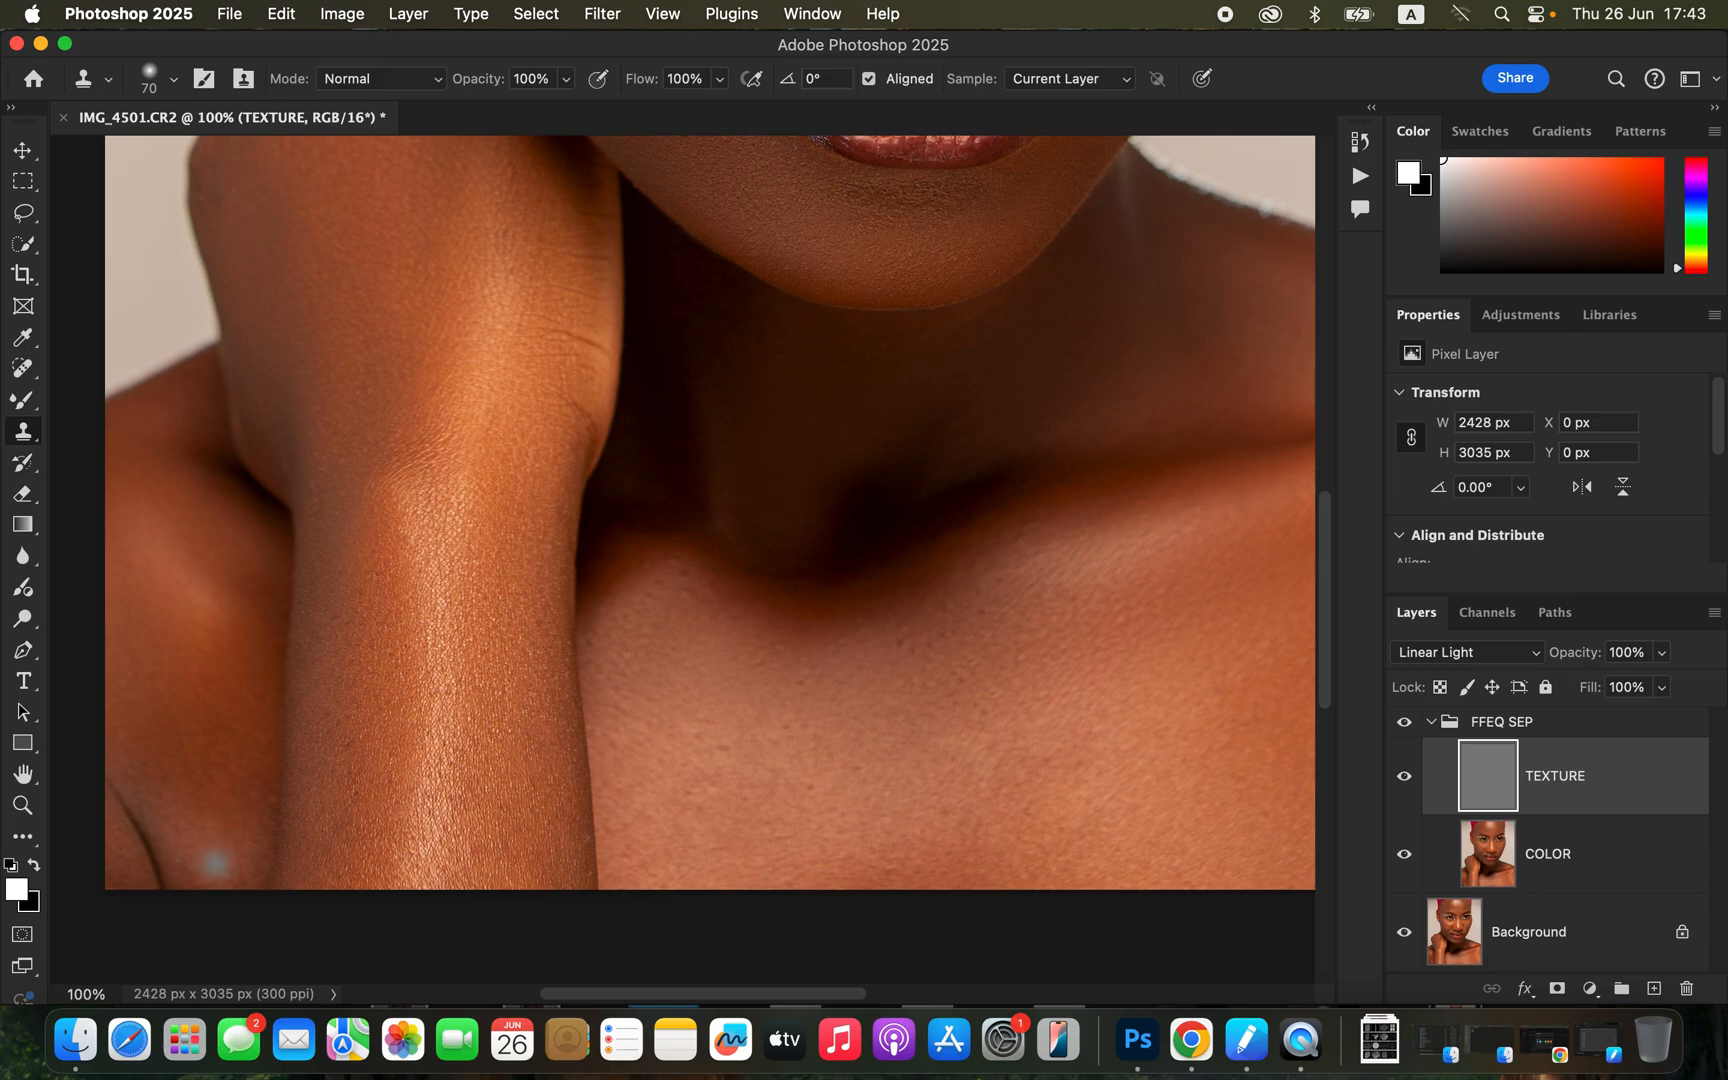
pyautogui.press('super+minus')
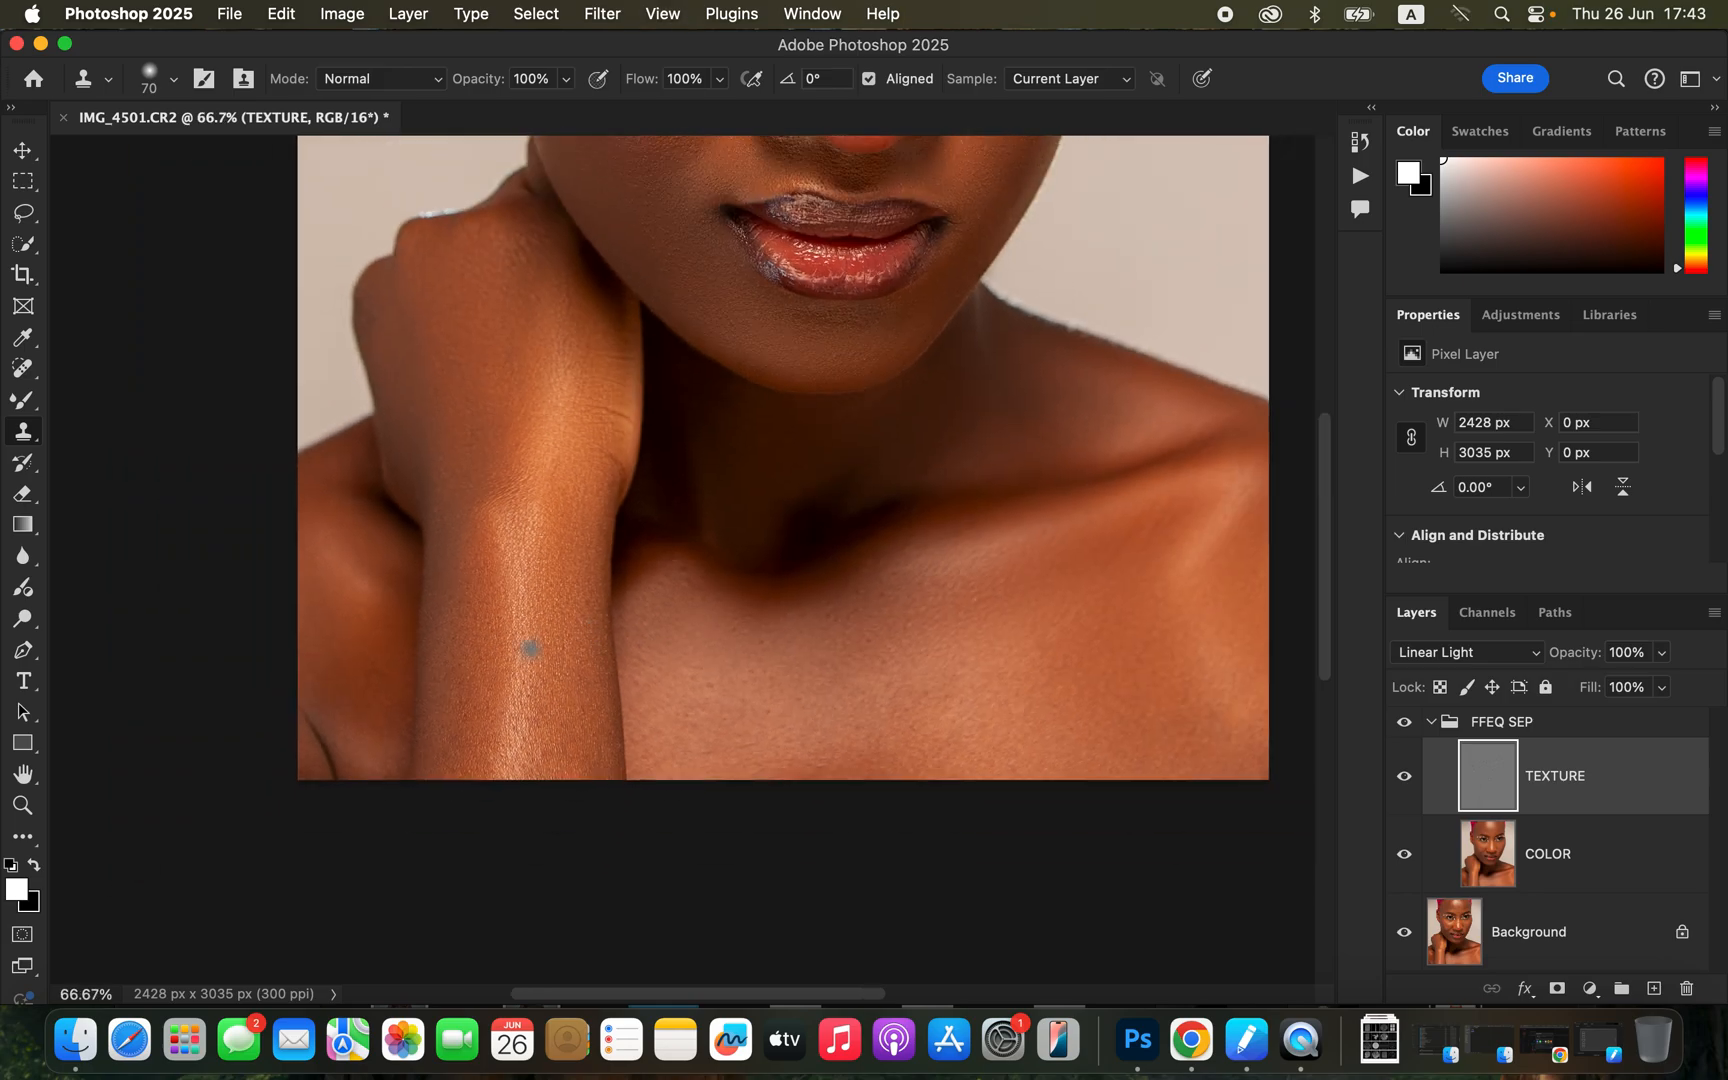
# Step: Return to the COLOR layer, review the whole portrait and toggle the FFEQ SEP group's visibility to compare before and after
pyautogui.hotkey('alt', '[')
pyautogui.press('b')
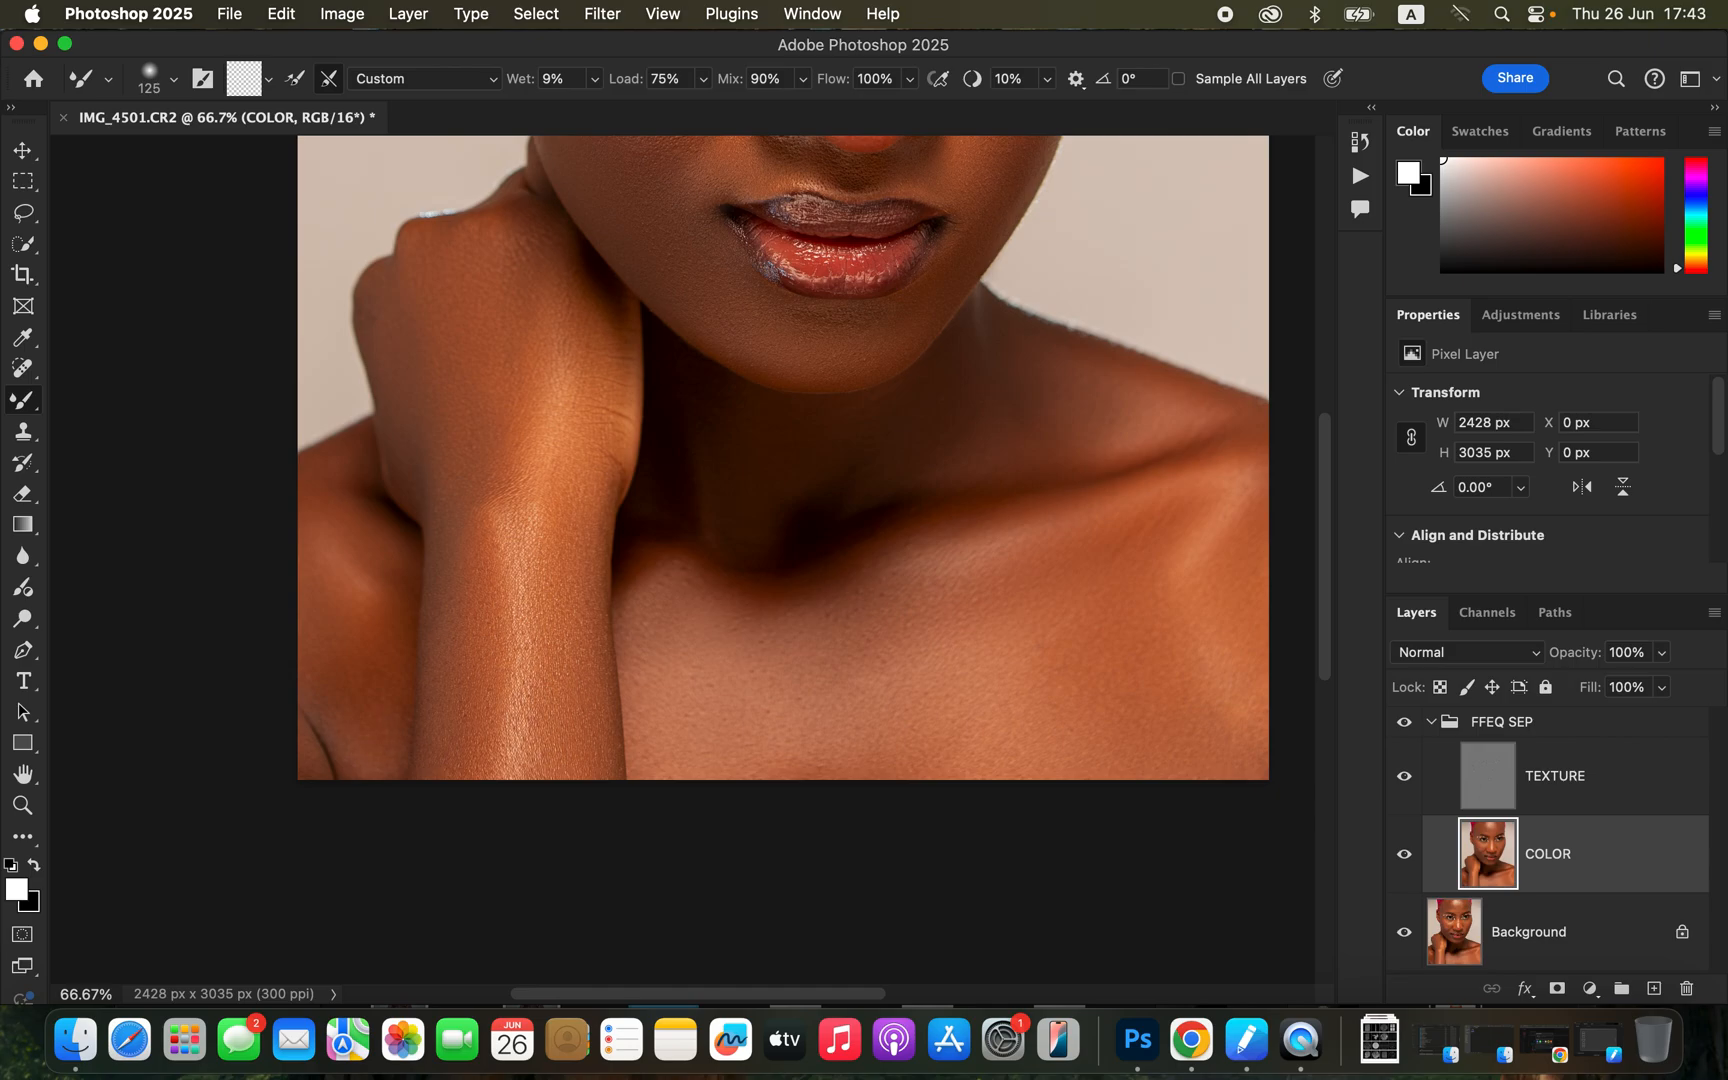
pyautogui.press('super+minus')
pyautogui.press('super+minus')
pyautogui.press('super+minus')
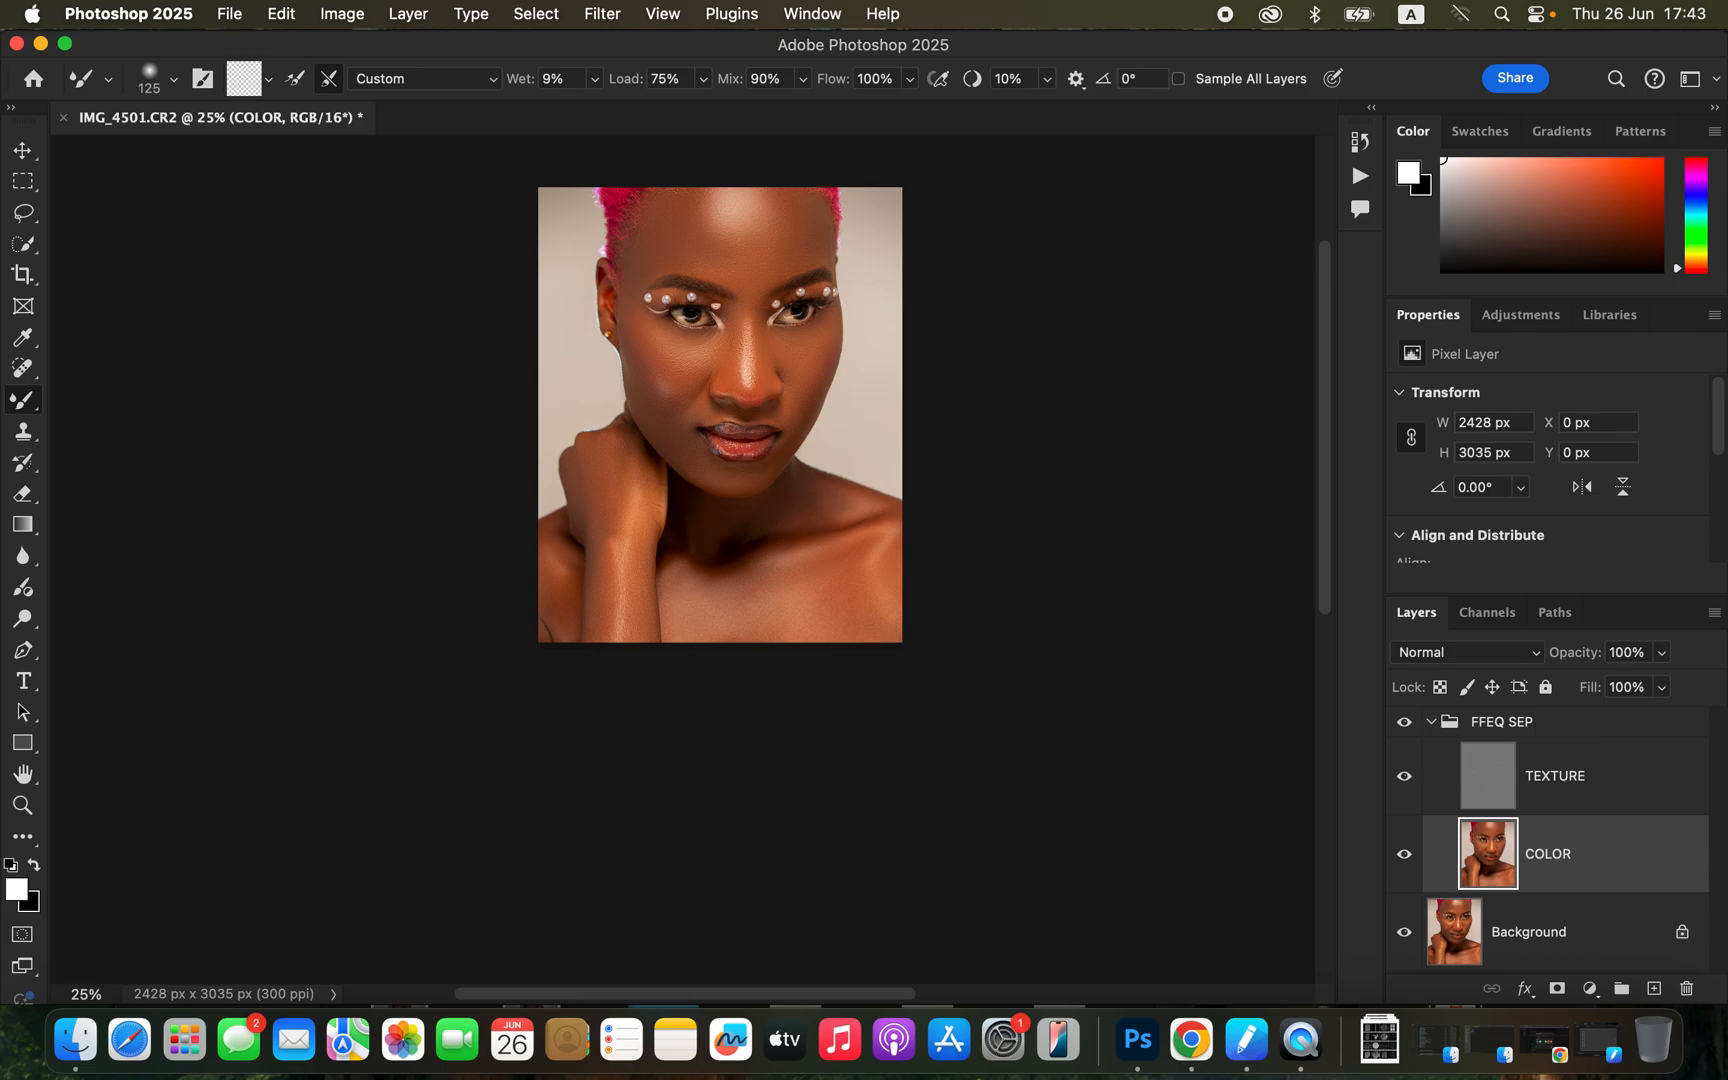
pyautogui.scroll(3, 720, 470)
pyautogui.press('super+plus')
pyautogui.press('super+plus')
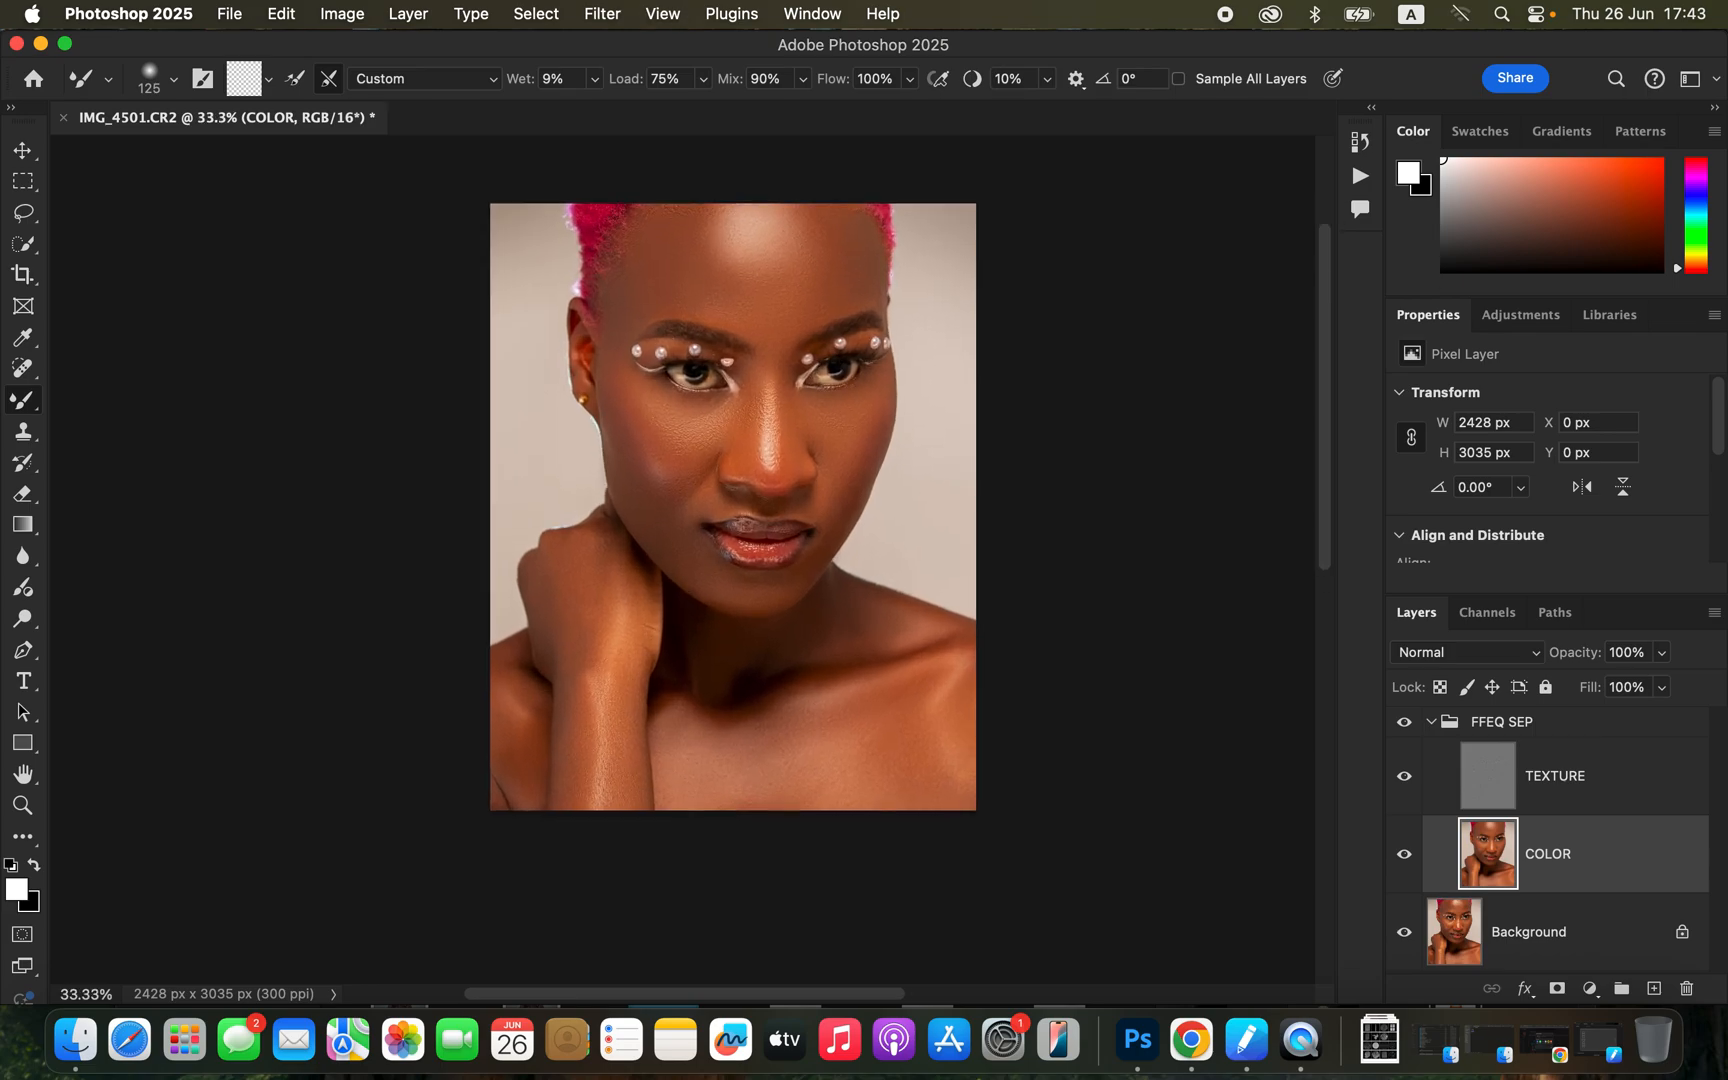
pyautogui.scroll(2, 745, 555)
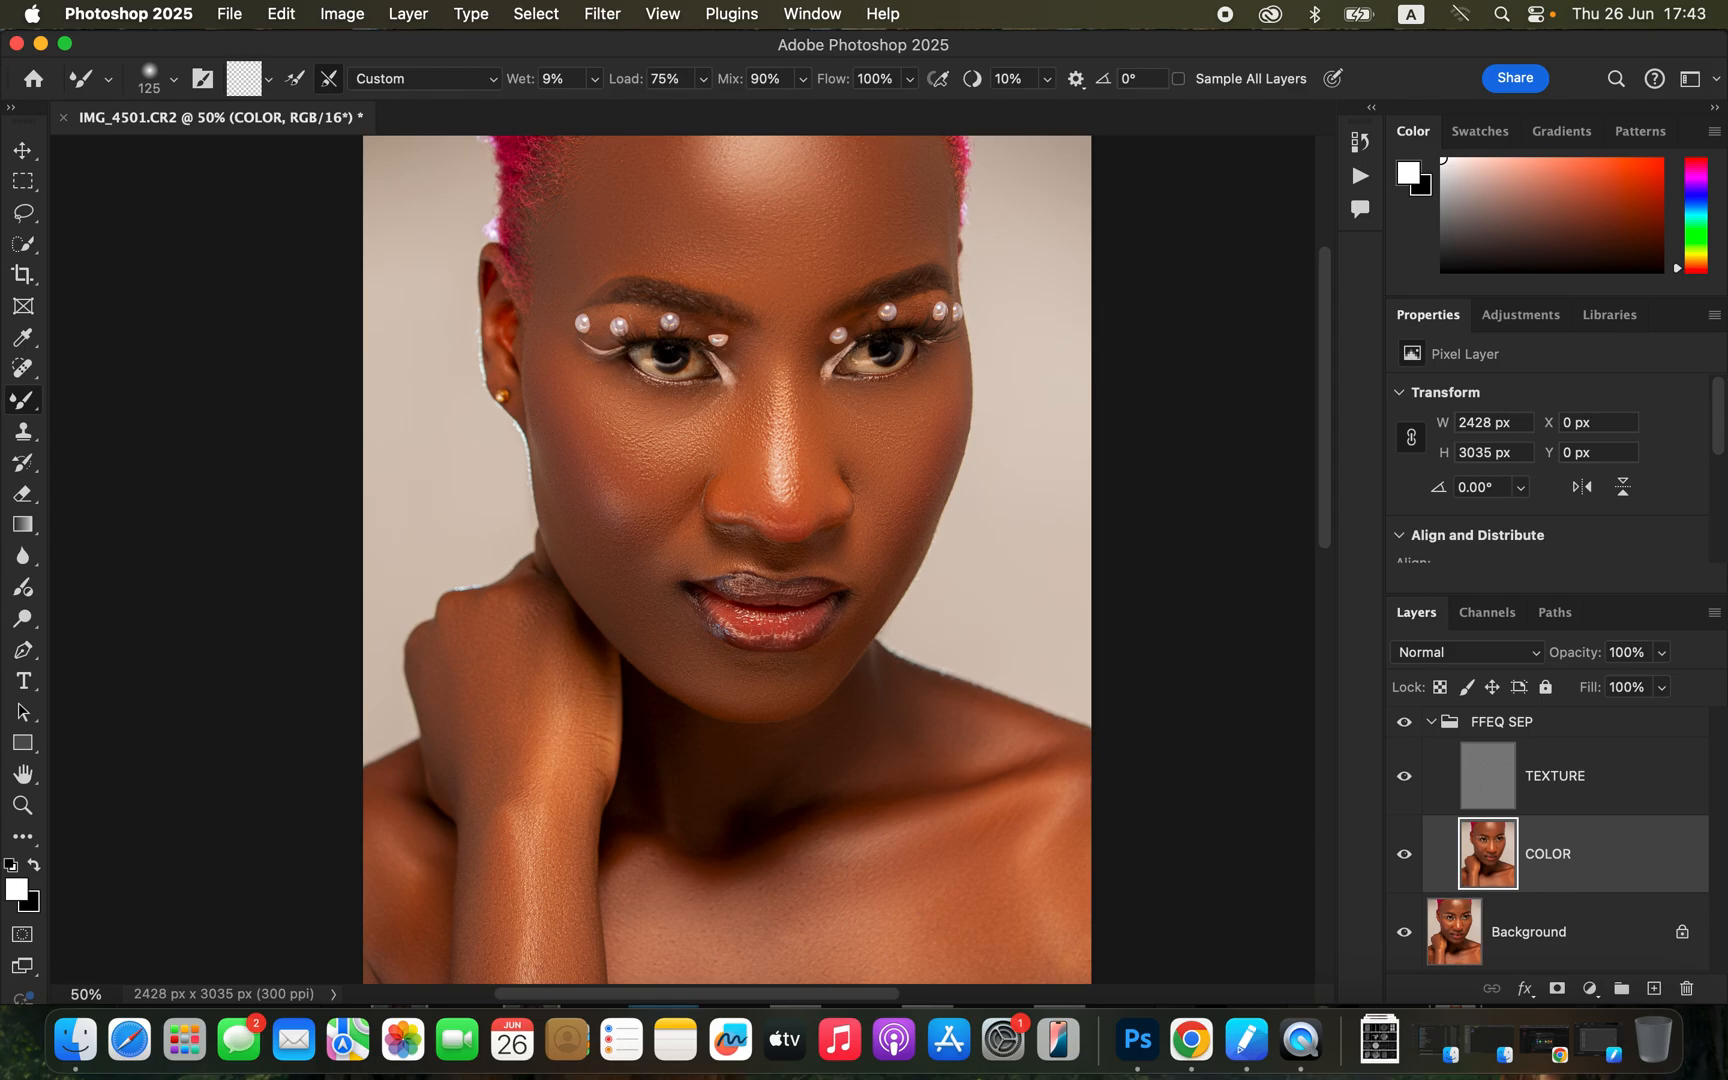
pyautogui.click(1404, 722)
pyautogui.click(1404, 722)
pyautogui.click(1404, 722)
pyautogui.click(1404, 722)
# Step: Stamp all visible layers into a new layer above the collapsed FFEQ SEP group and select the subject
pyautogui.click(1431, 722)
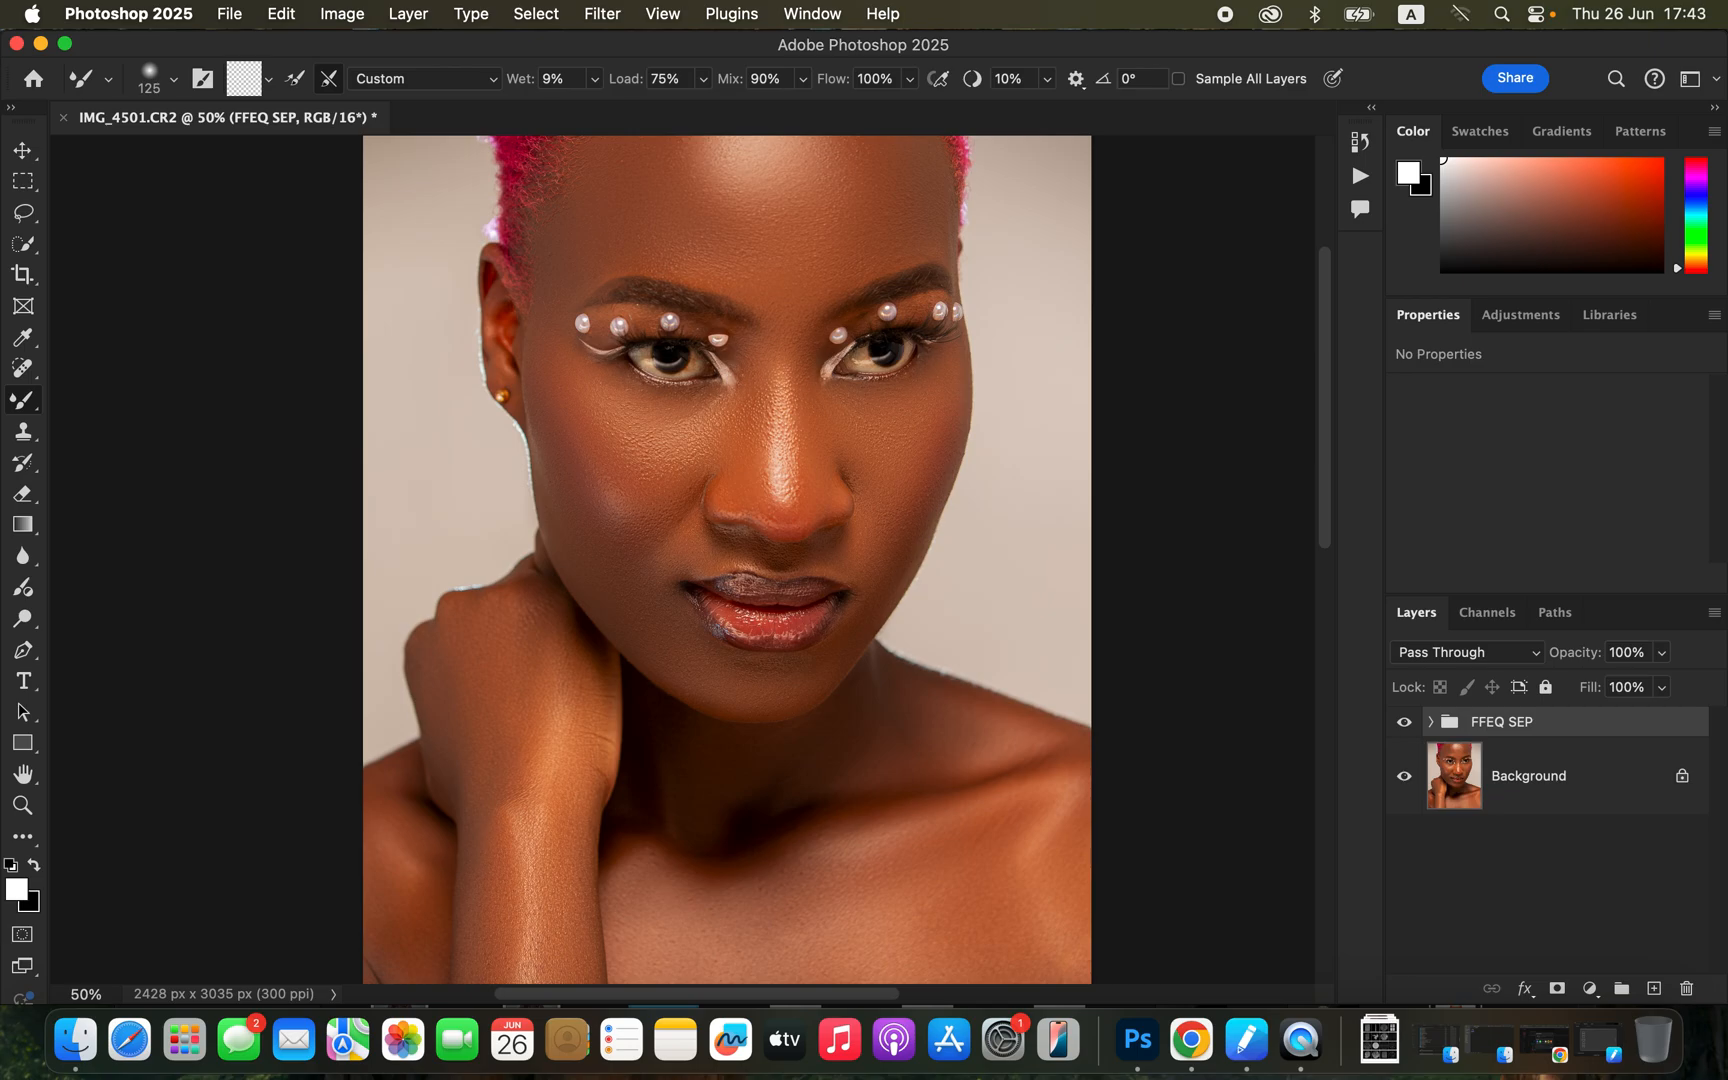
pyautogui.press('super+alt+shift+e')
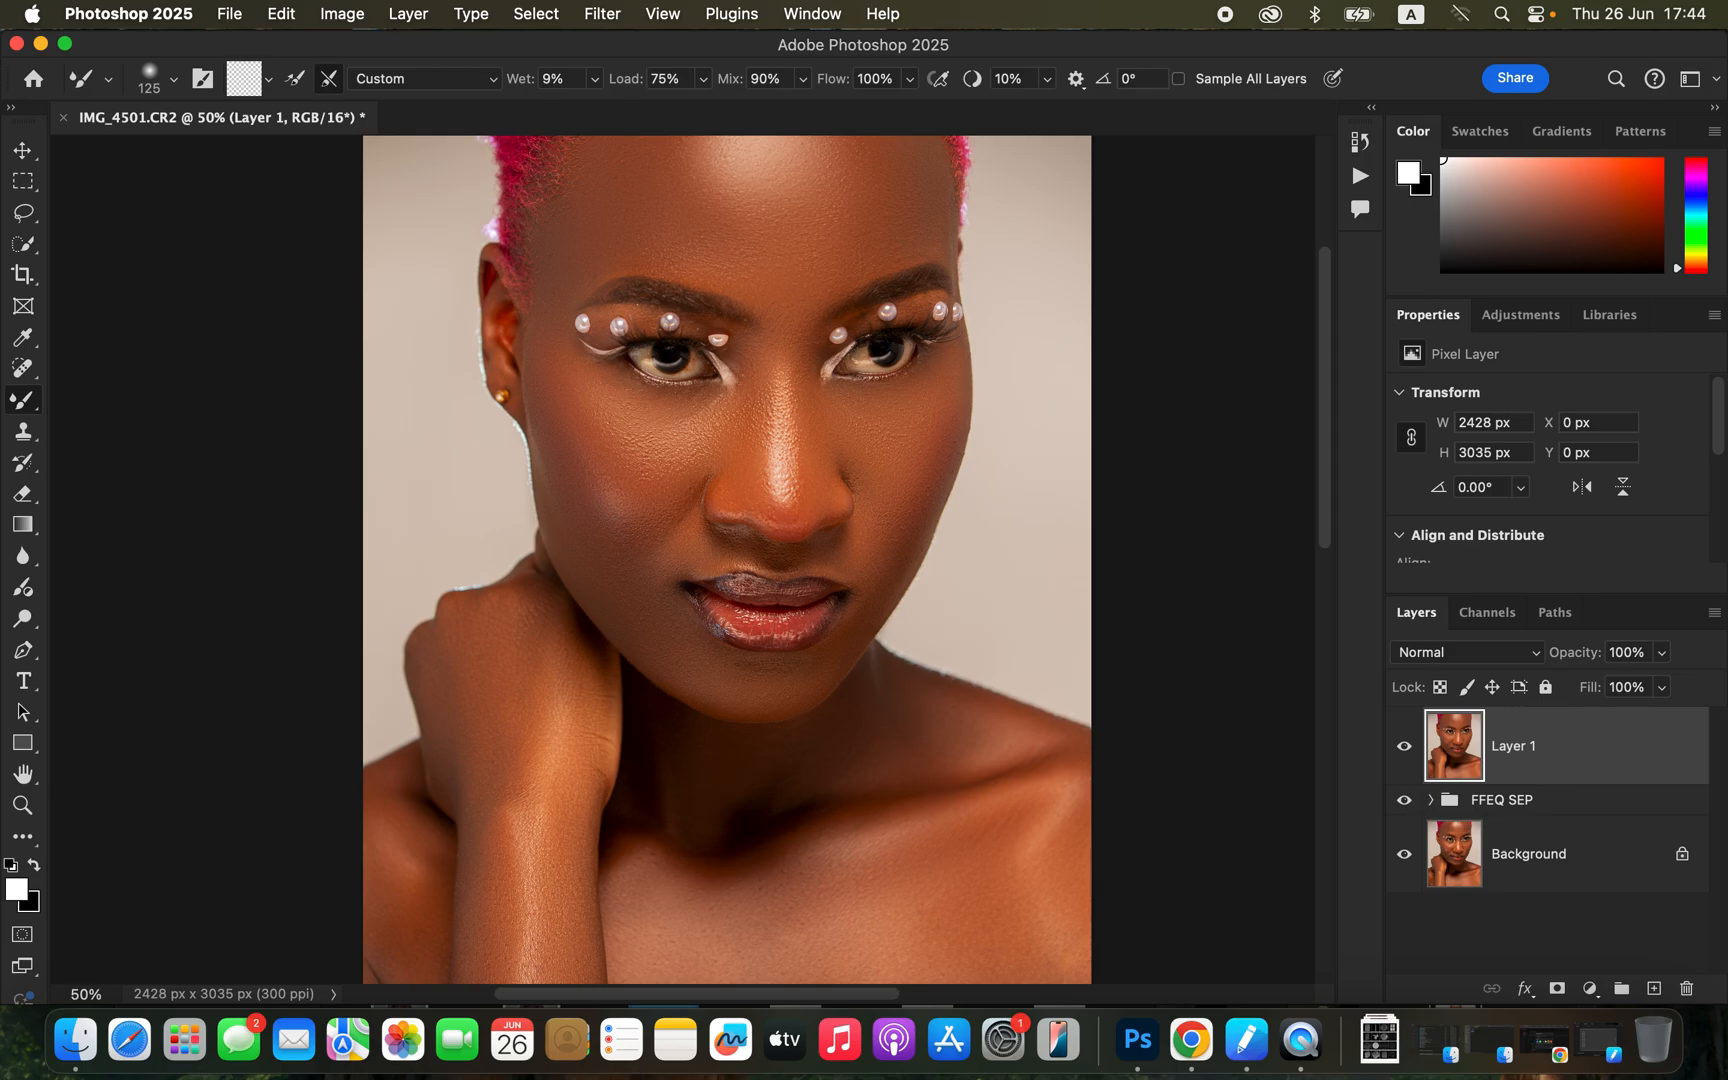
pyautogui.click(602, 13)
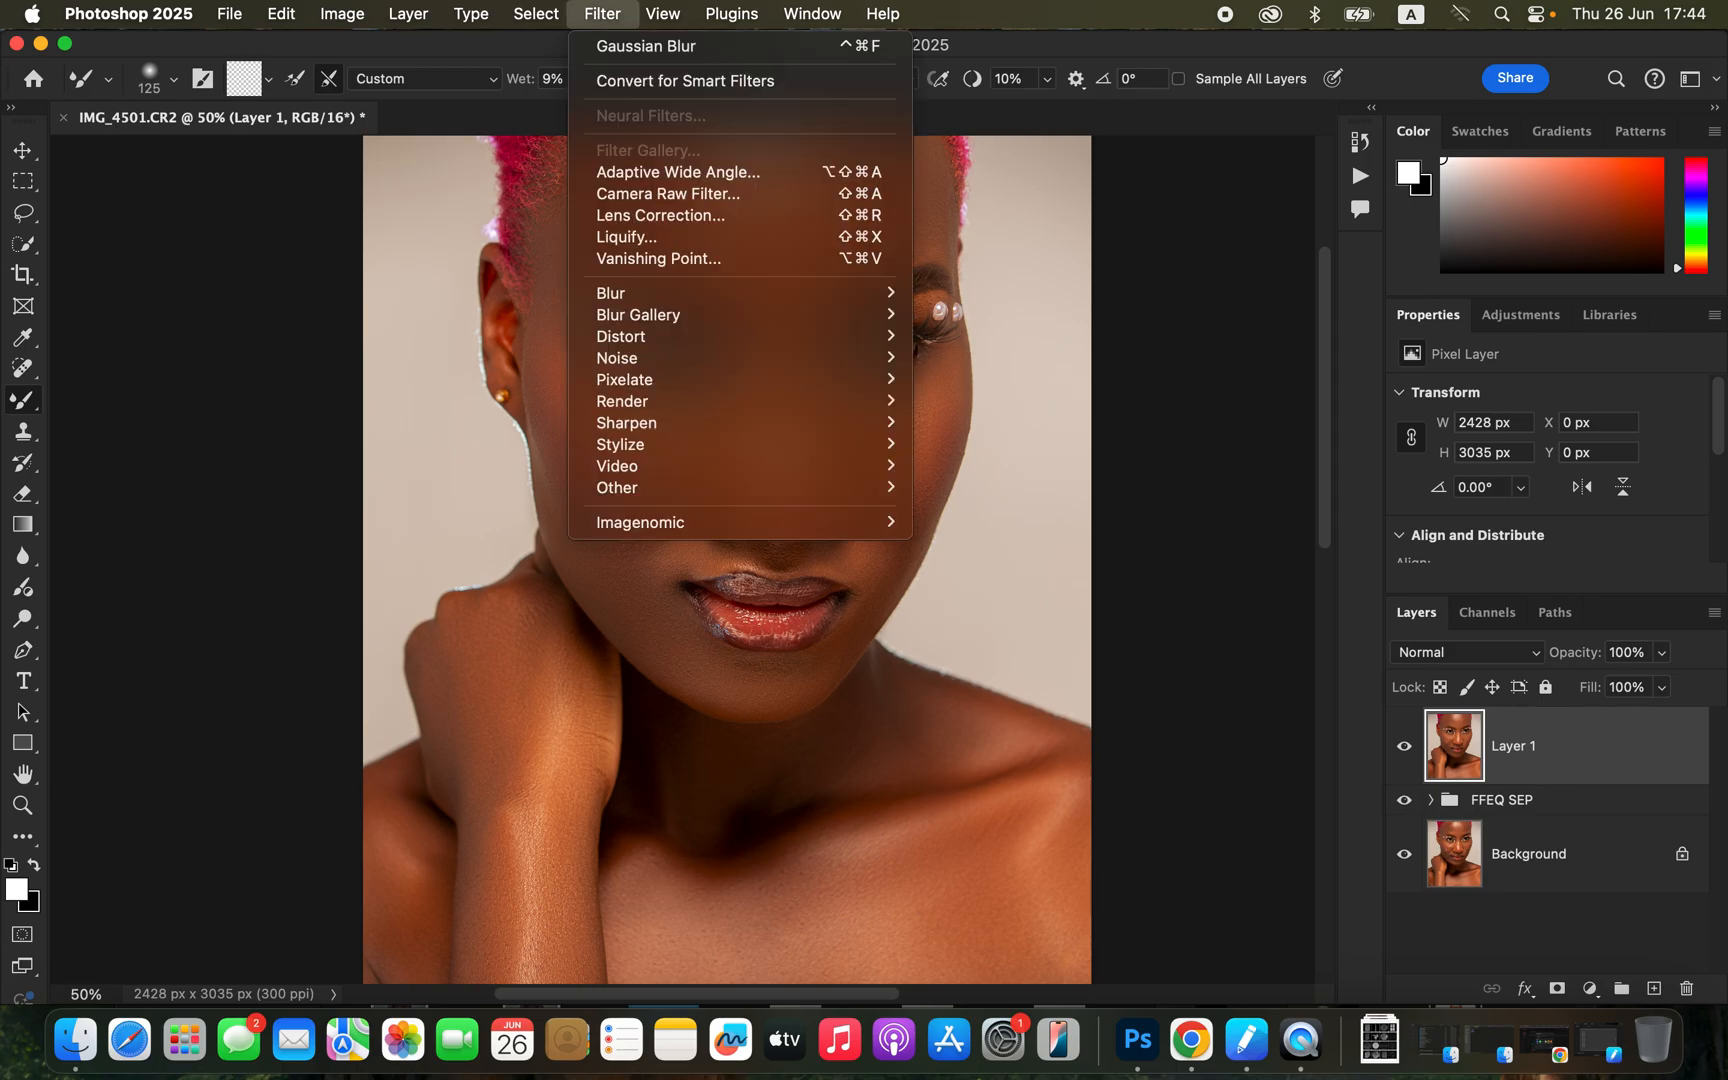
pyautogui.moveTo(536, 13)
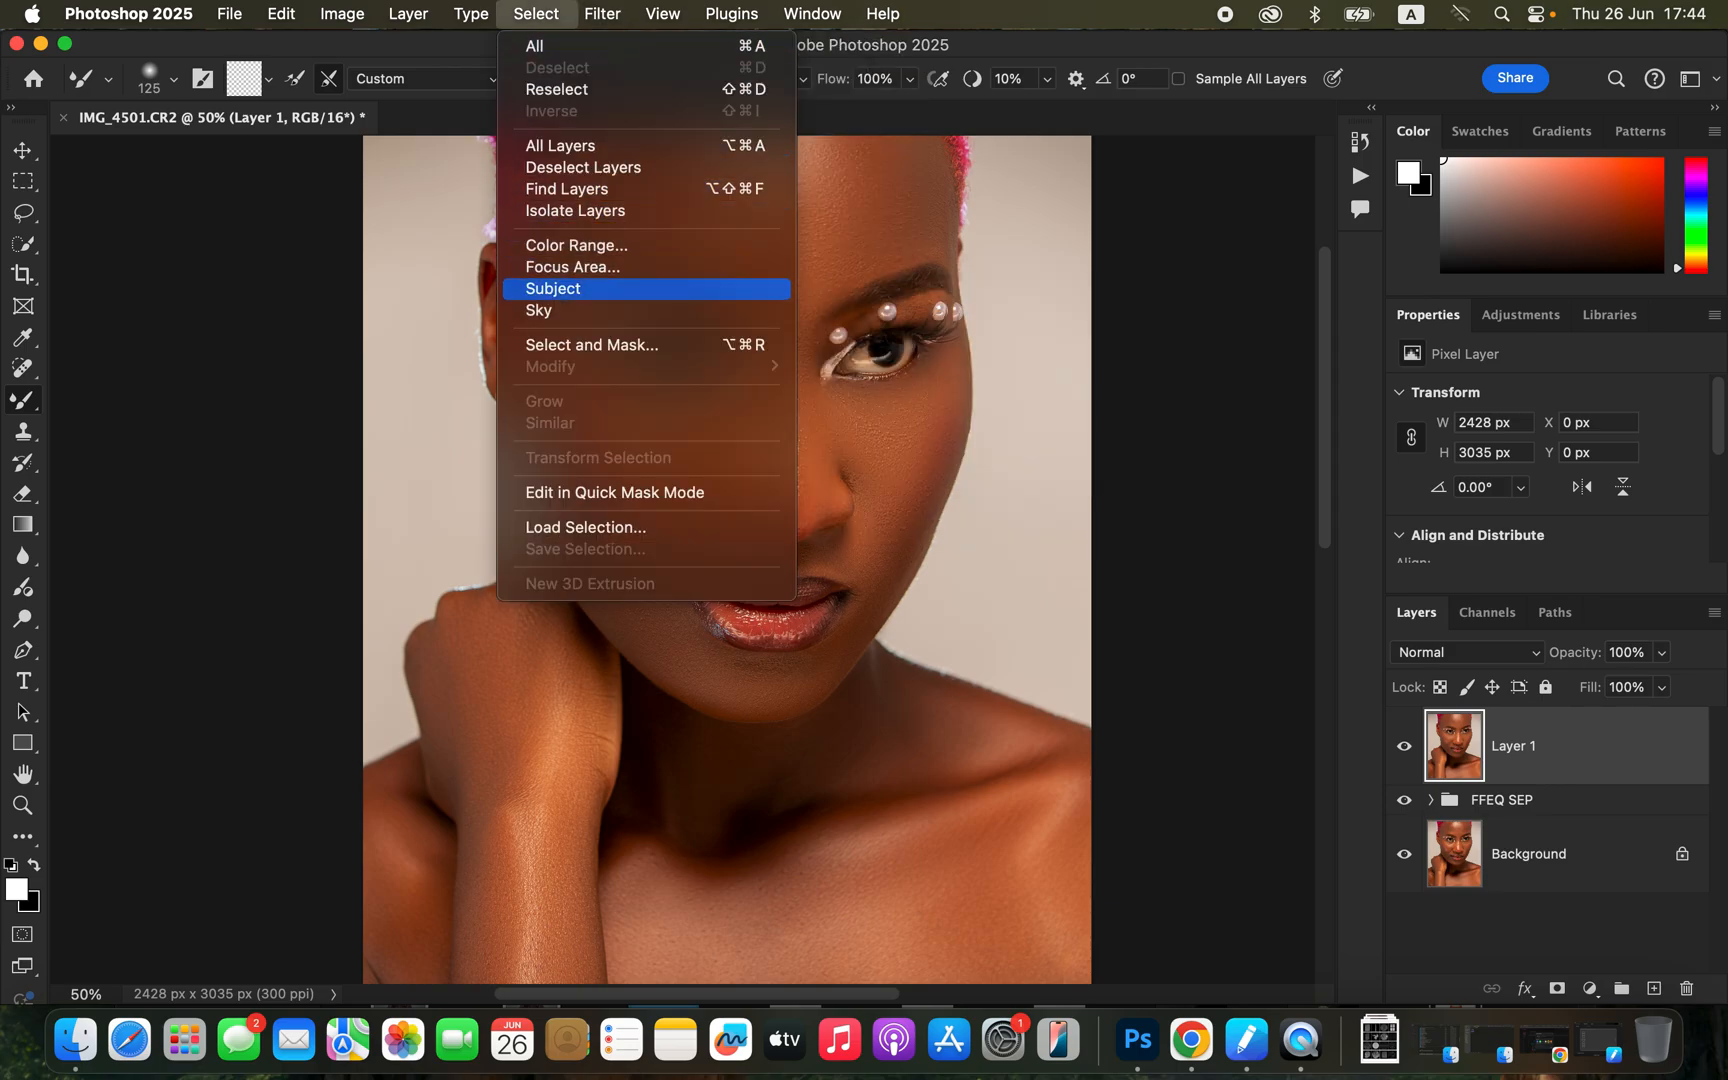
pyautogui.click(554, 289)
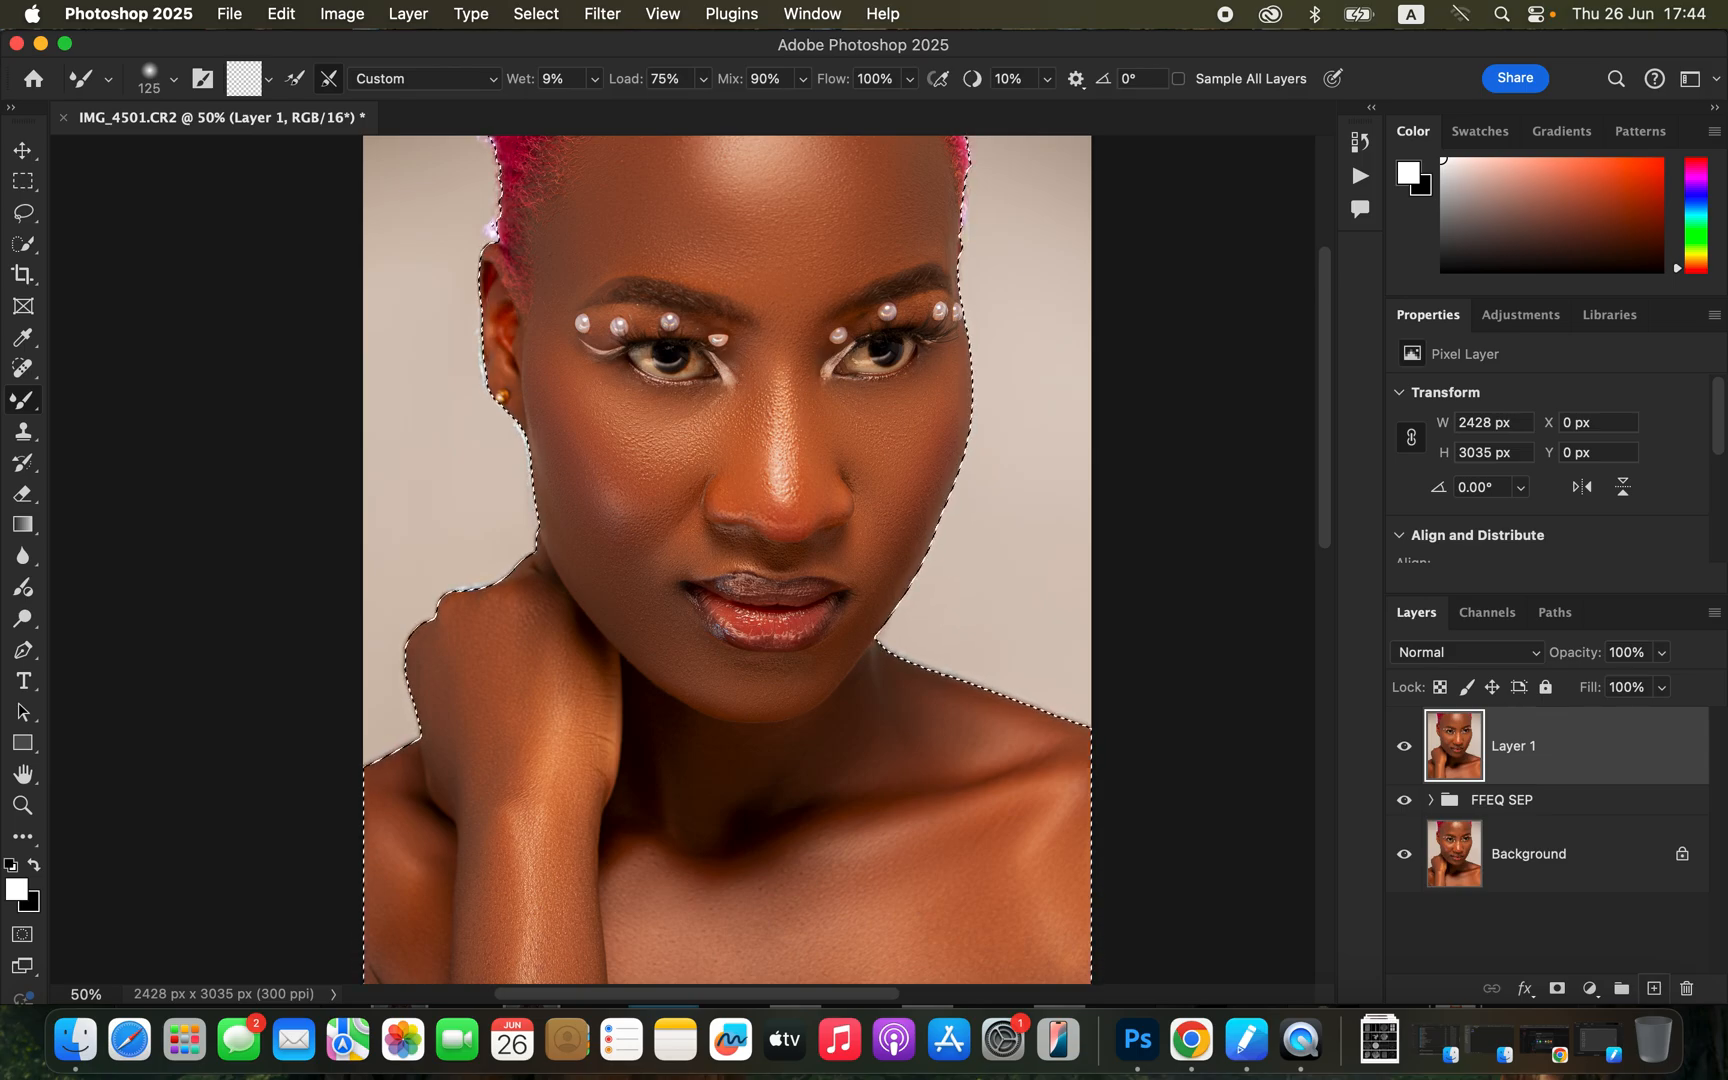
# Step: Add an empty layer above the stamped layer and set its blend mode to Color
pyautogui.click(1654, 988)
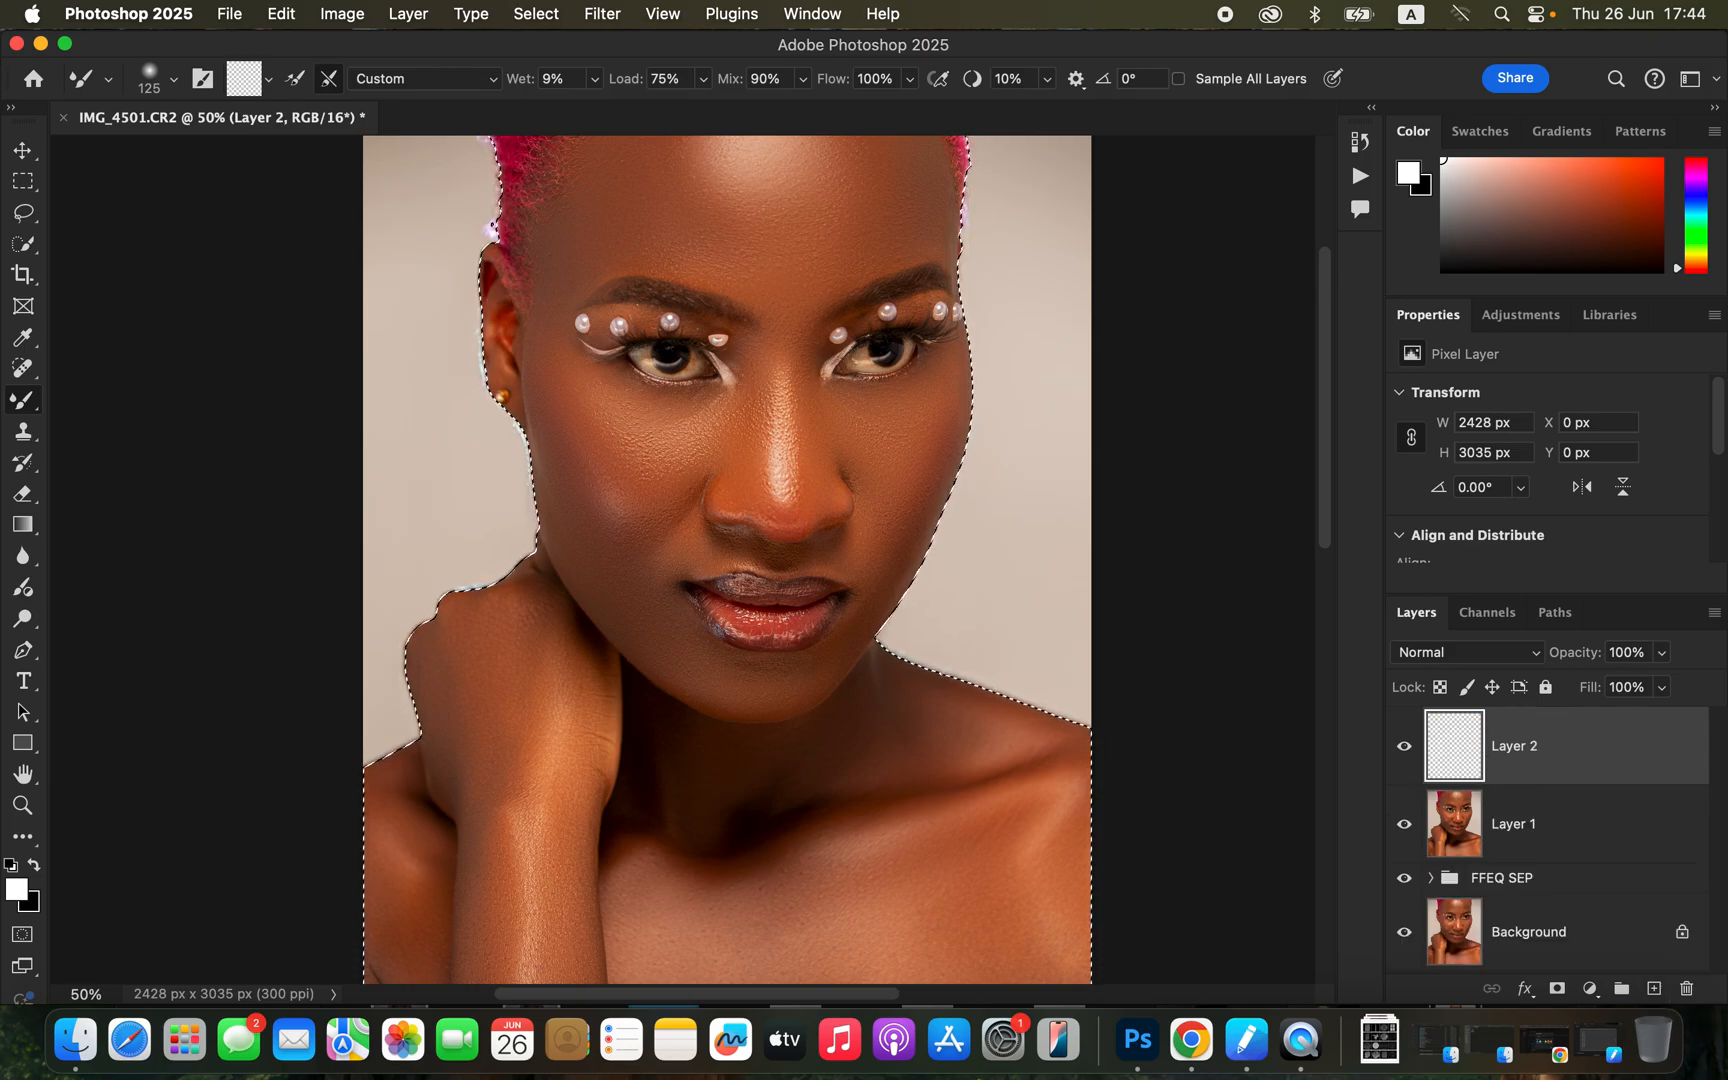
pyautogui.click(1467, 652)
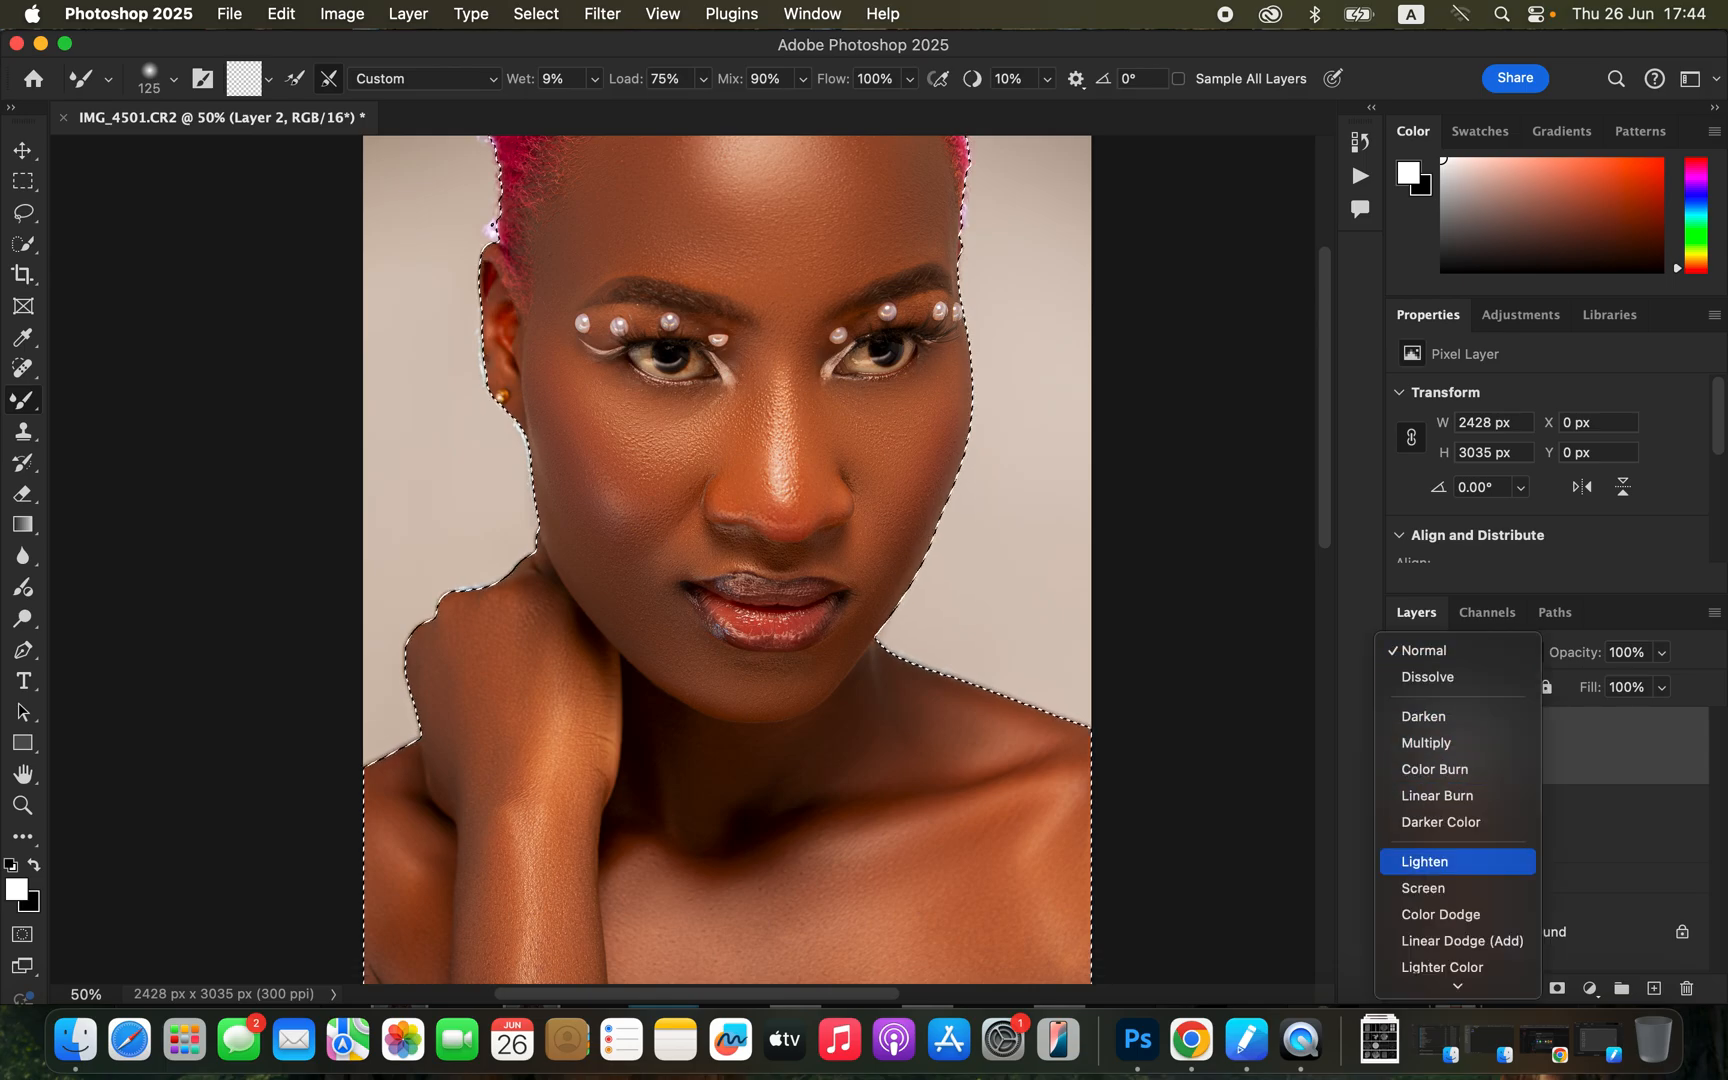
pyautogui.press('Down')
pyautogui.press('Down')
pyautogui.press('Down')
pyautogui.press('Down')
pyautogui.press('Down')
pyautogui.press('Down')
pyautogui.press('Down')
pyautogui.press('Down')
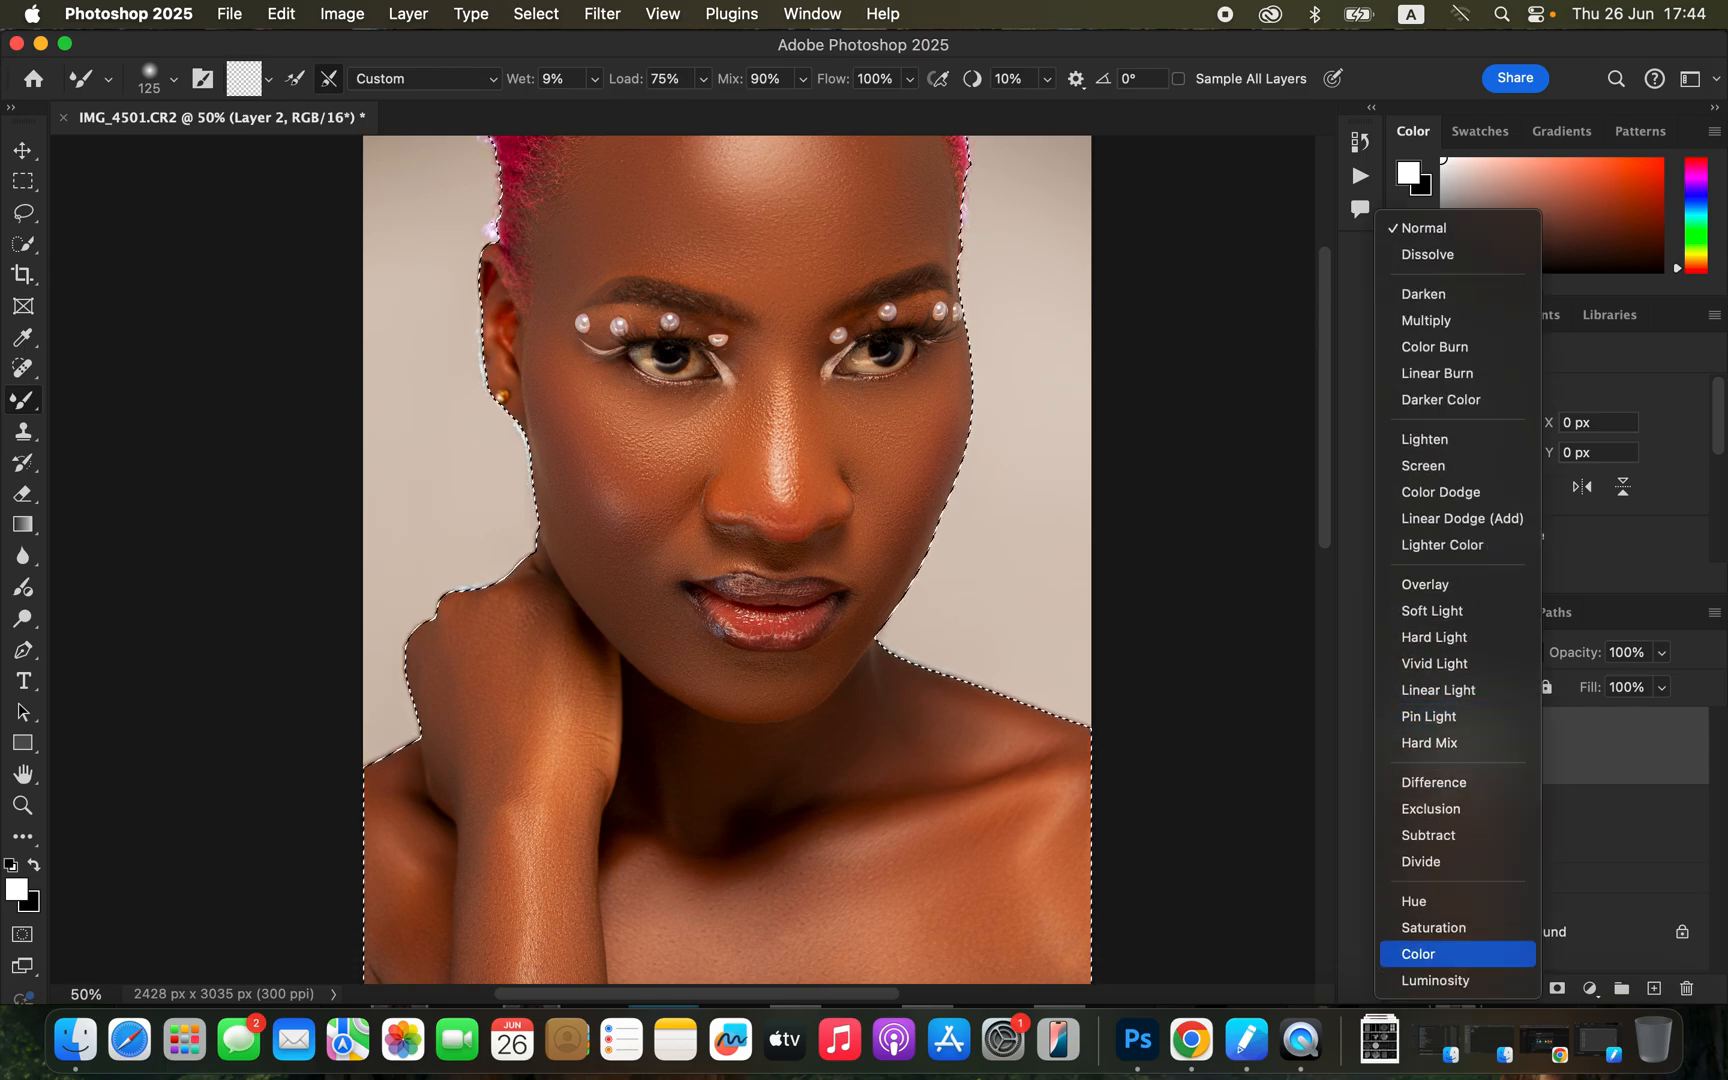
pyautogui.press('Return')
# Step: Switch from the Mixer Brush to the regular Brush tool and choose the Soft Round preset
pyautogui.rightClick(23, 401)
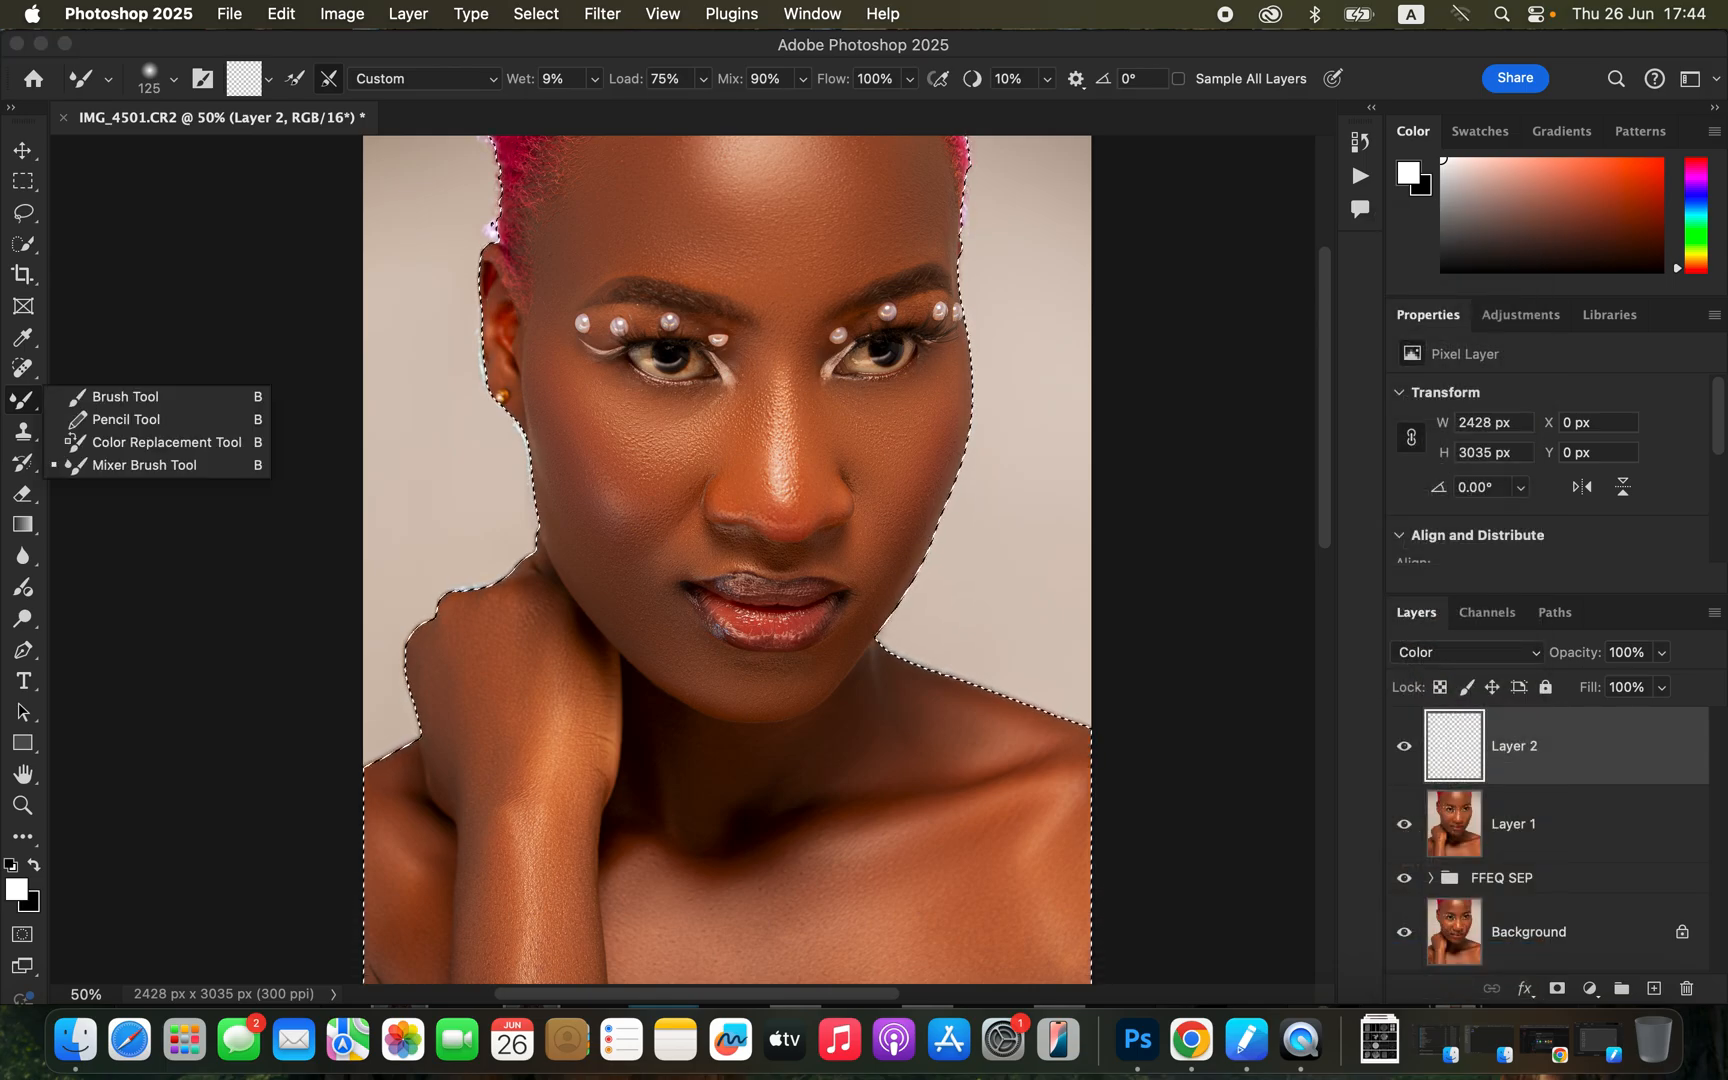
pyautogui.click(125, 397)
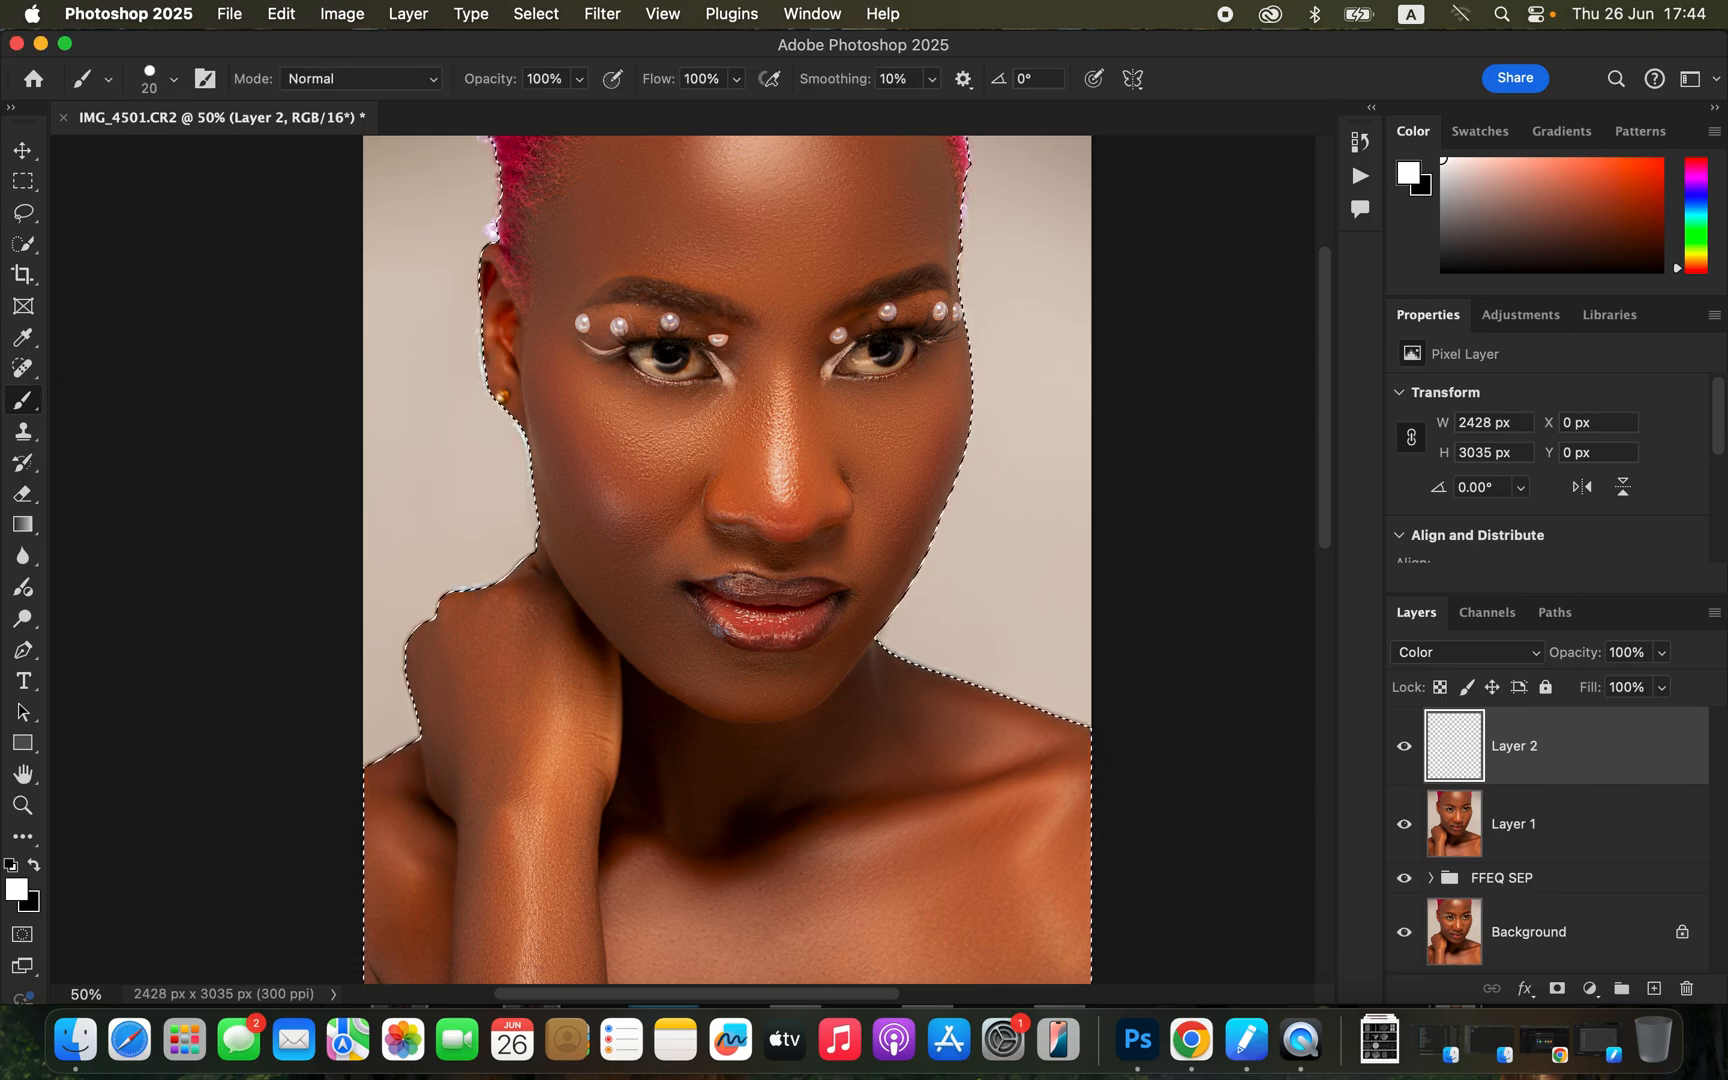
pyautogui.click(173, 79)
pyautogui.click(168, 384)
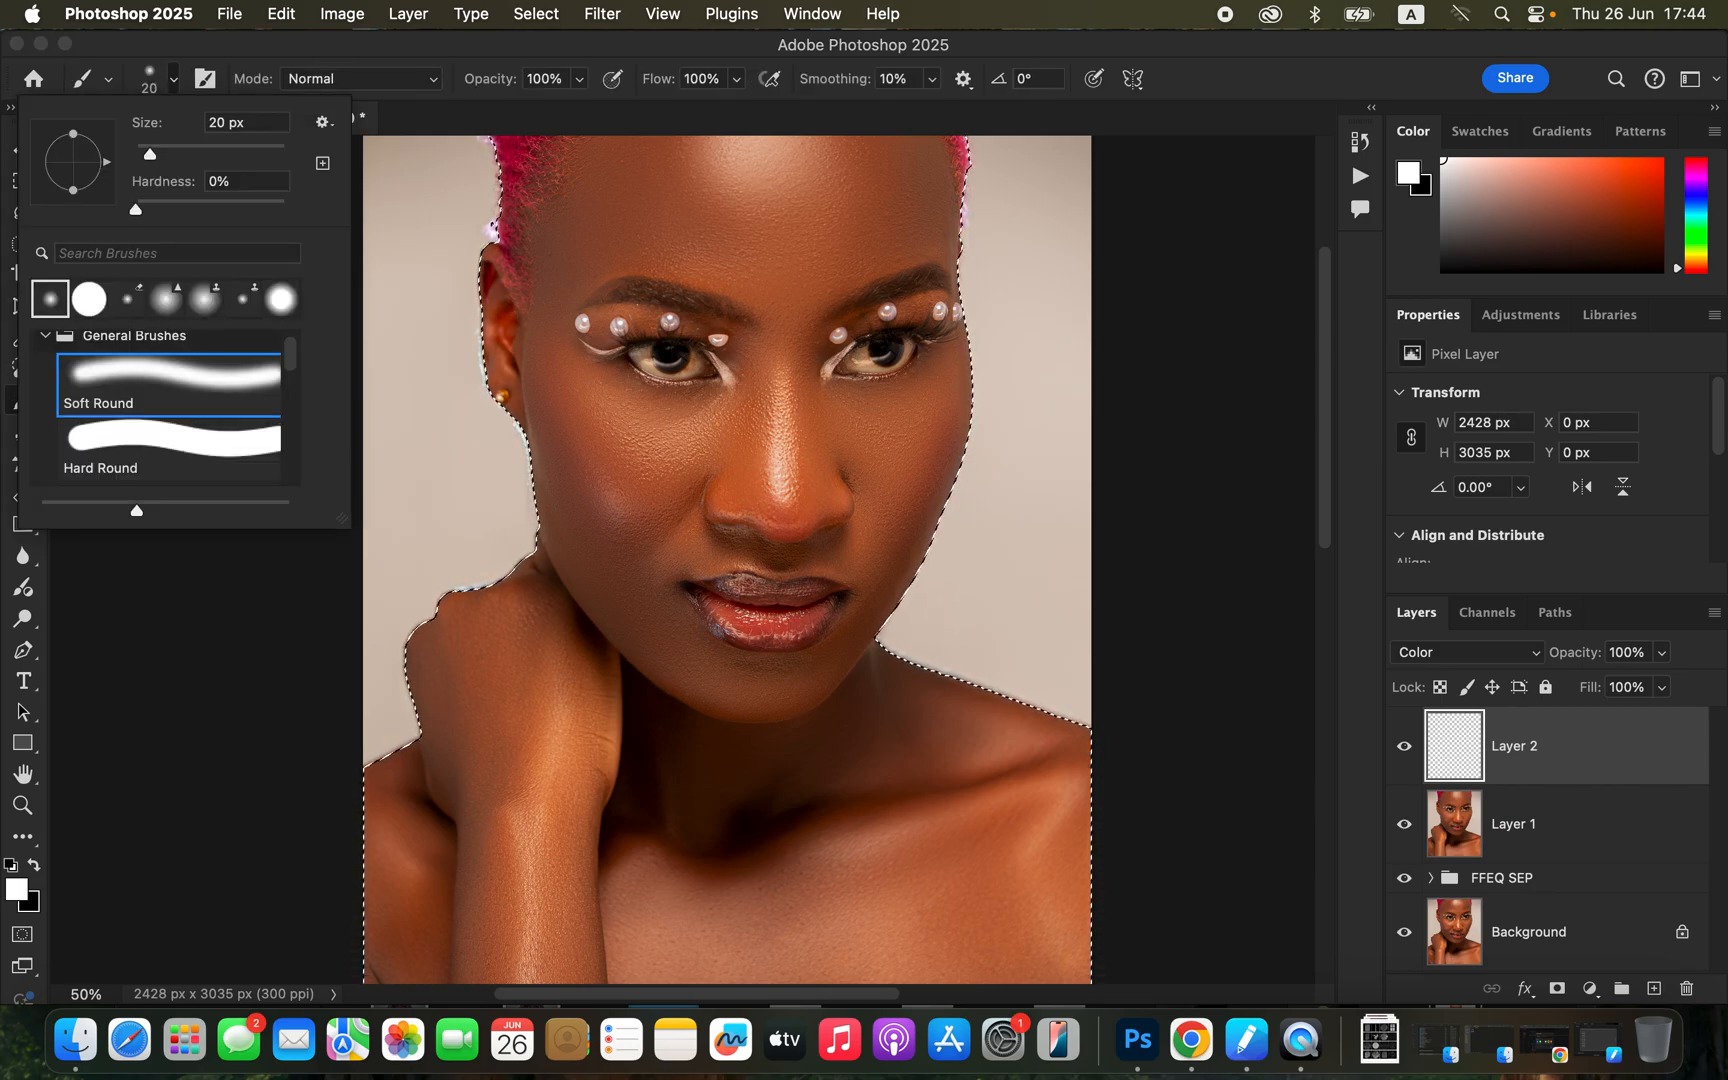
pyautogui.press('Return')
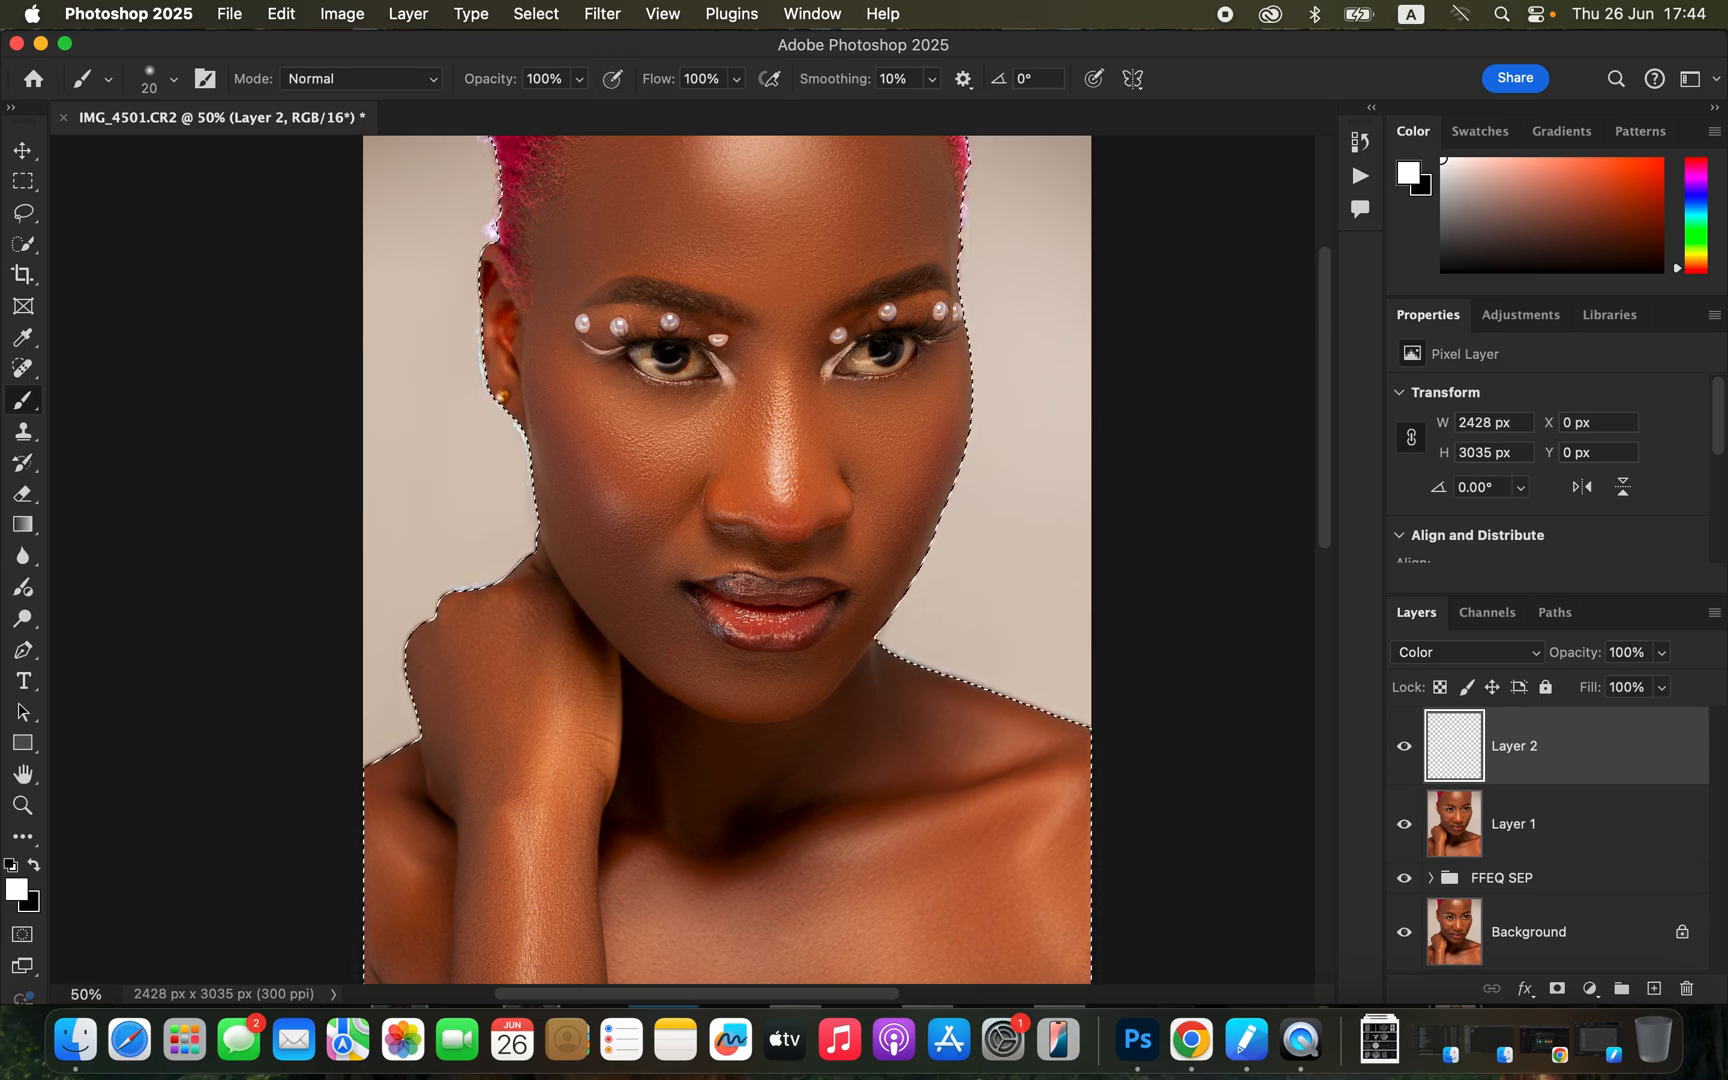
# Step: Enlarge the brush to 150 px and sample the warm orange-brown skin tone beside the nose as the painting color
pyautogui.press(']')
pyautogui.press(']')
pyautogui.press(']')
pyautogui.press(']')
pyautogui.press(']')
pyautogui.press(']')
pyautogui.press(']')
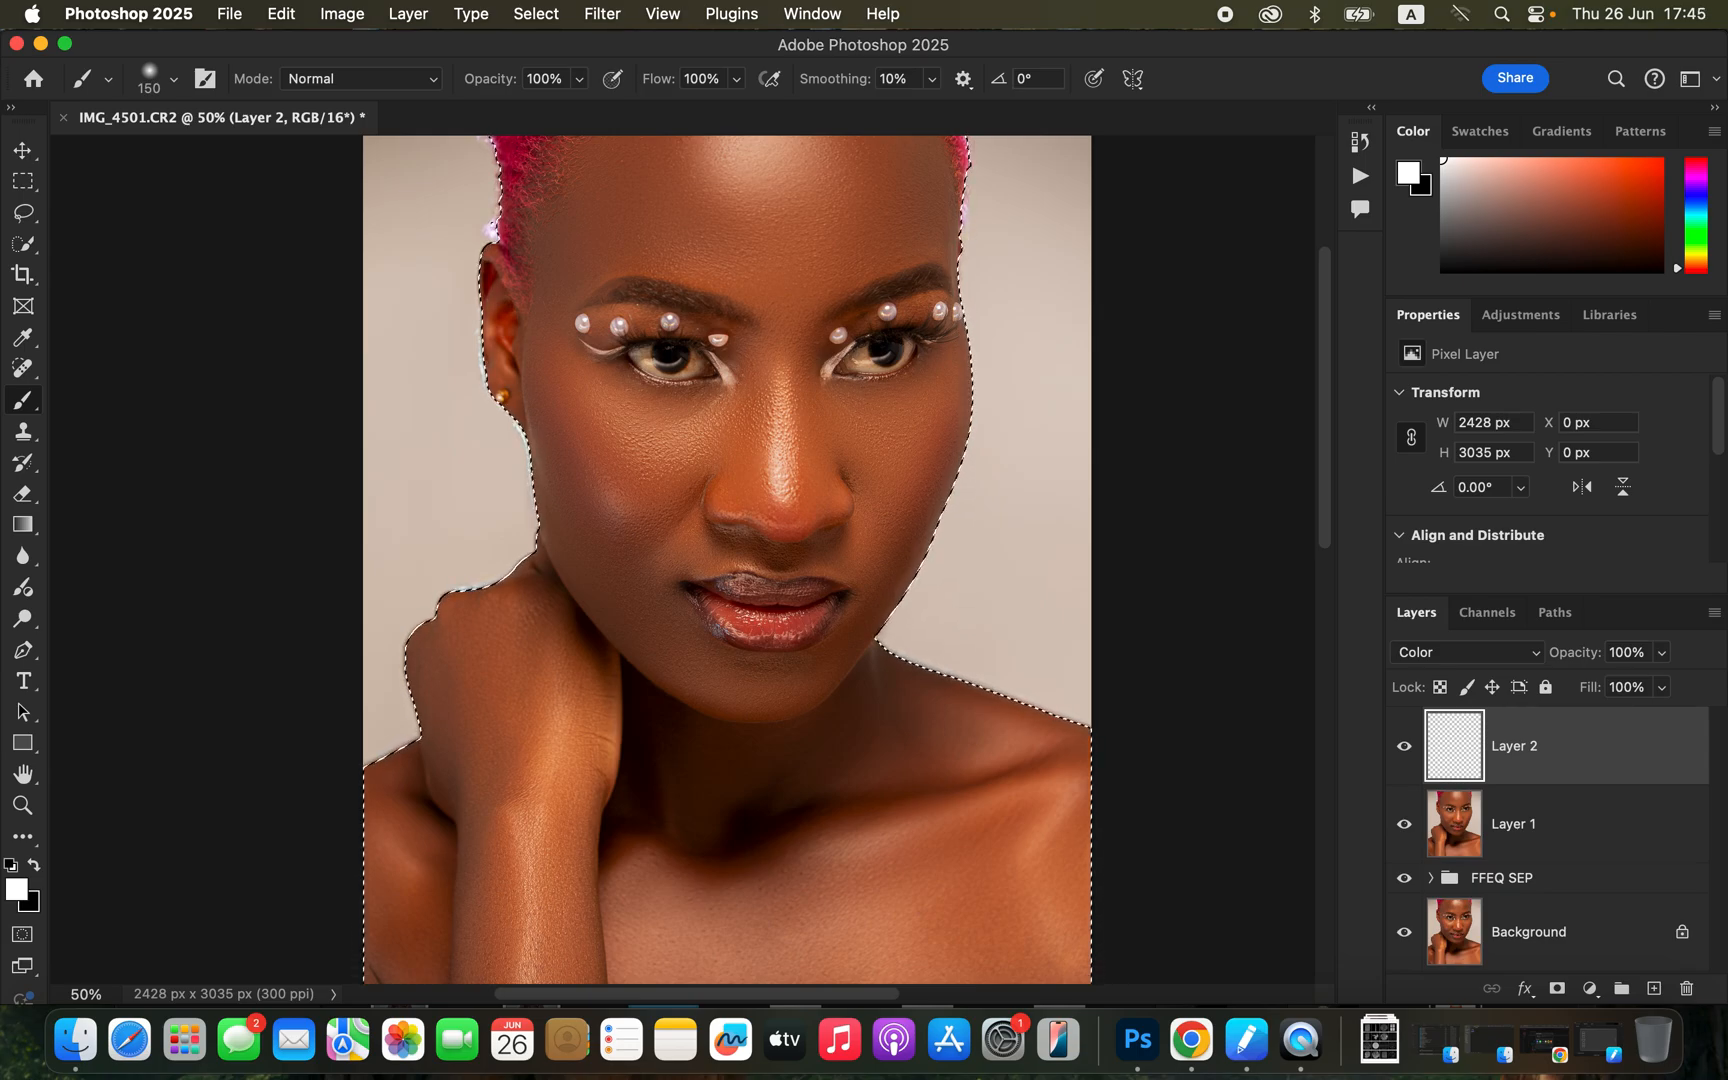
pyautogui.keyDown('alt'); pyautogui.click(816, 440); pyautogui.keyUp('alt')
pyautogui.keyDown('alt'); pyautogui.click(816, 440); pyautogui.keyUp('alt')
pyautogui.keyDown('alt'); pyautogui.click(816, 440); pyautogui.keyUp('alt')
pyautogui.keyDown('alt'); pyautogui.click(816, 440); pyautogui.keyUp('alt')
pyautogui.keyDown('alt'); pyautogui.click(816, 440); pyautogui.keyUp('alt')
pyautogui.keyDown('alt'); pyautogui.click(816, 440); pyautogui.keyUp('alt')
pyautogui.keyDown('alt'); pyautogui.click(816, 440); pyautogui.keyUp('alt')
# Step: Paint the sampled tone on the cheek and forehead of the Color-blended layer, enlarging the brush to 500 px for the broad areas
pyautogui.click(576, 461)
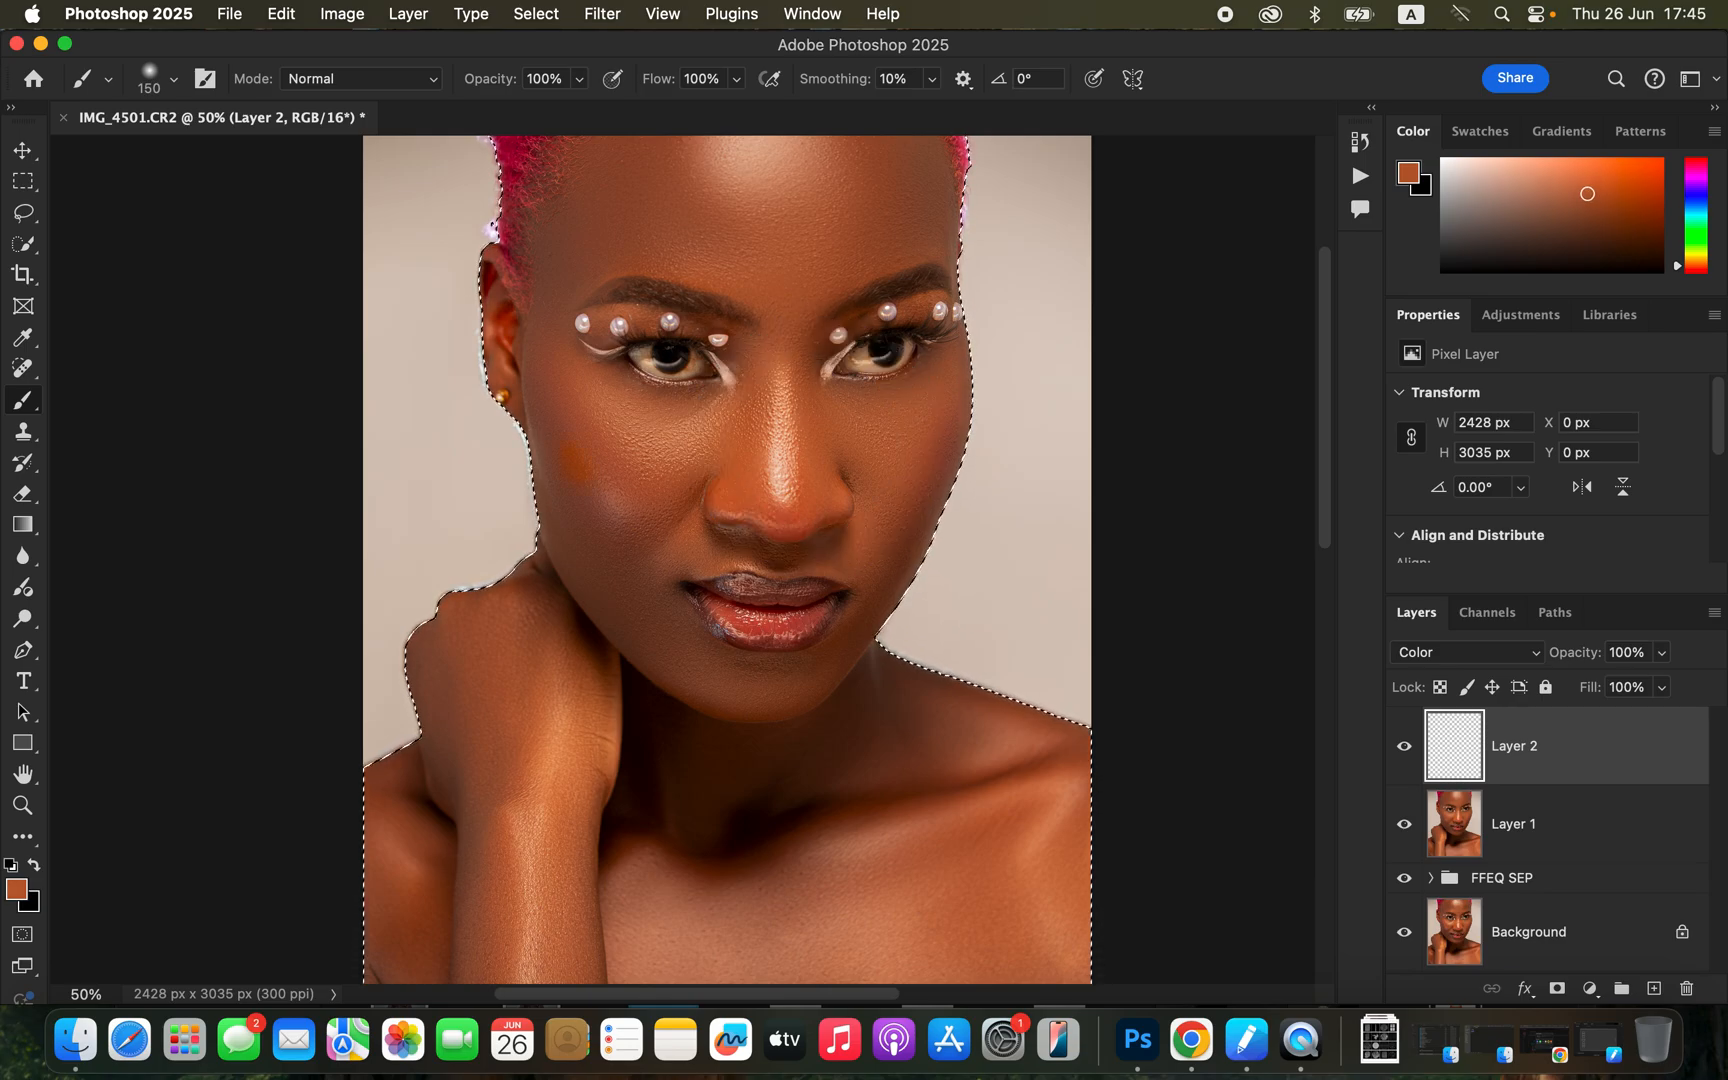
pyautogui.moveTo(760, 228); pyautogui.dragTo(784, 290)
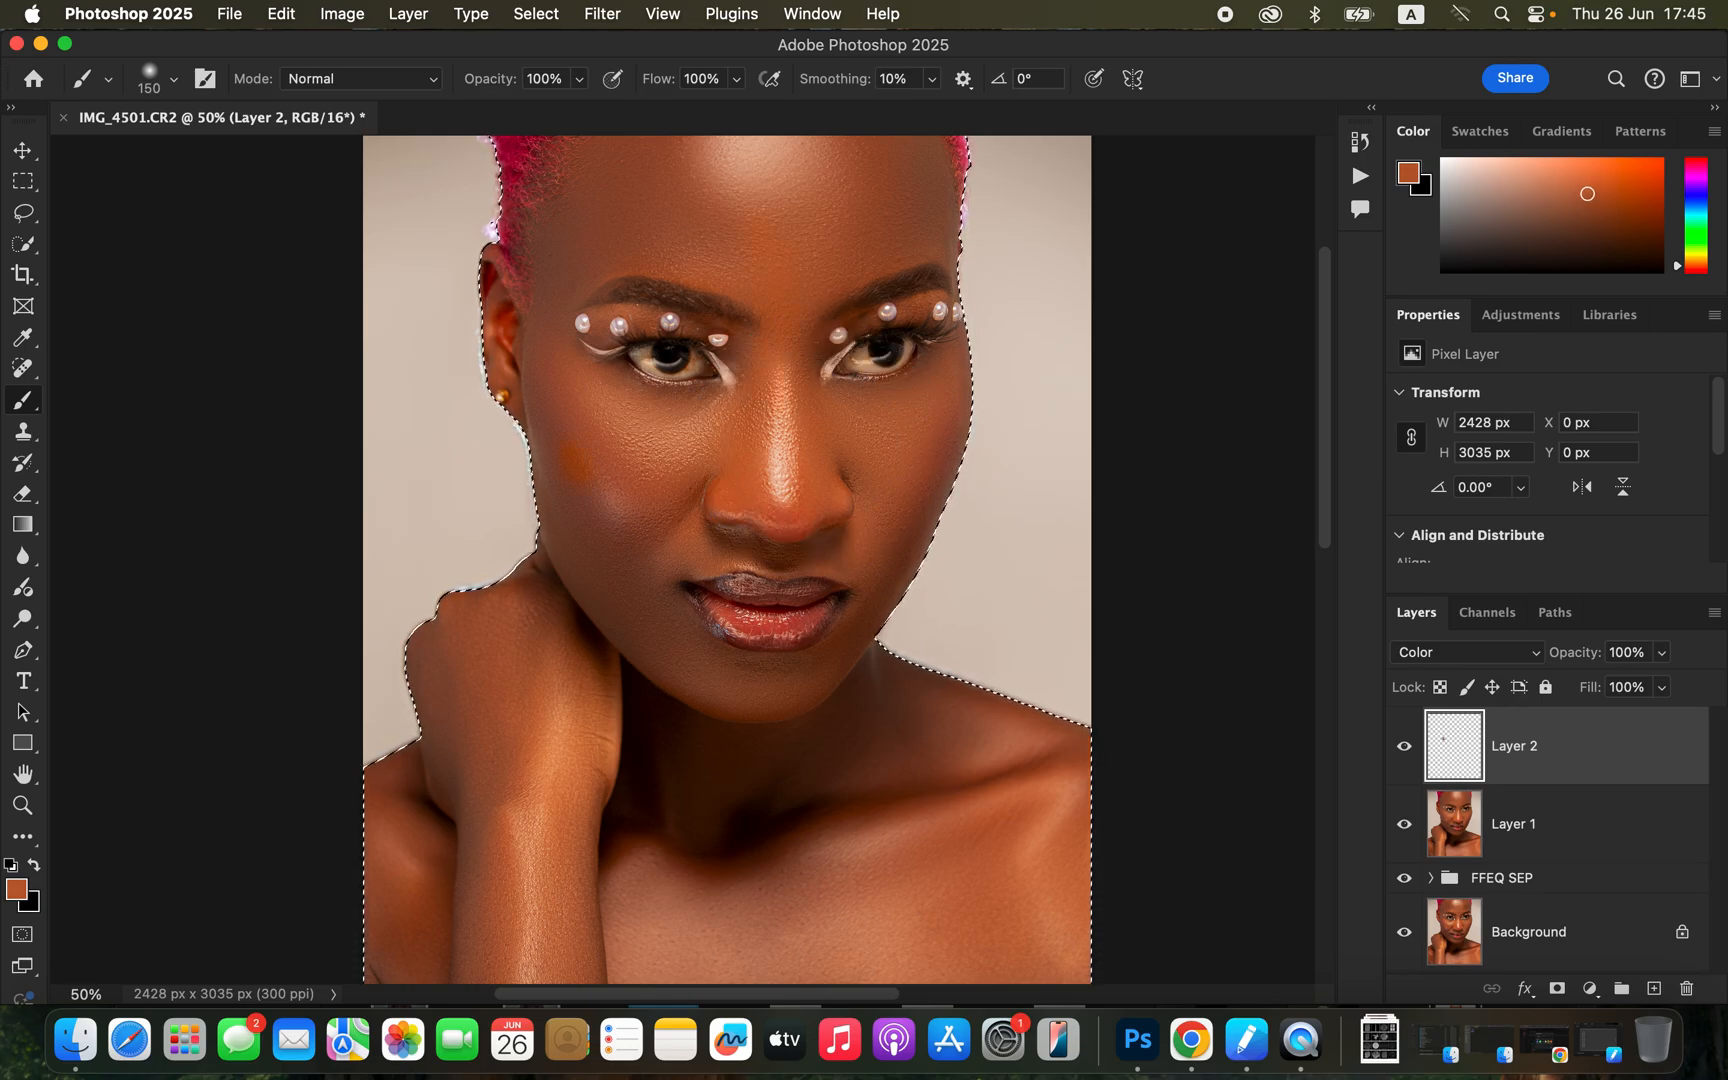
pyautogui.press('super+minus')
pyautogui.press(']')
pyautogui.press(']')
pyautogui.press(']')
pyautogui.press(']')
pyautogui.press(']')
pyautogui.press(']')
pyautogui.click(740, 285)
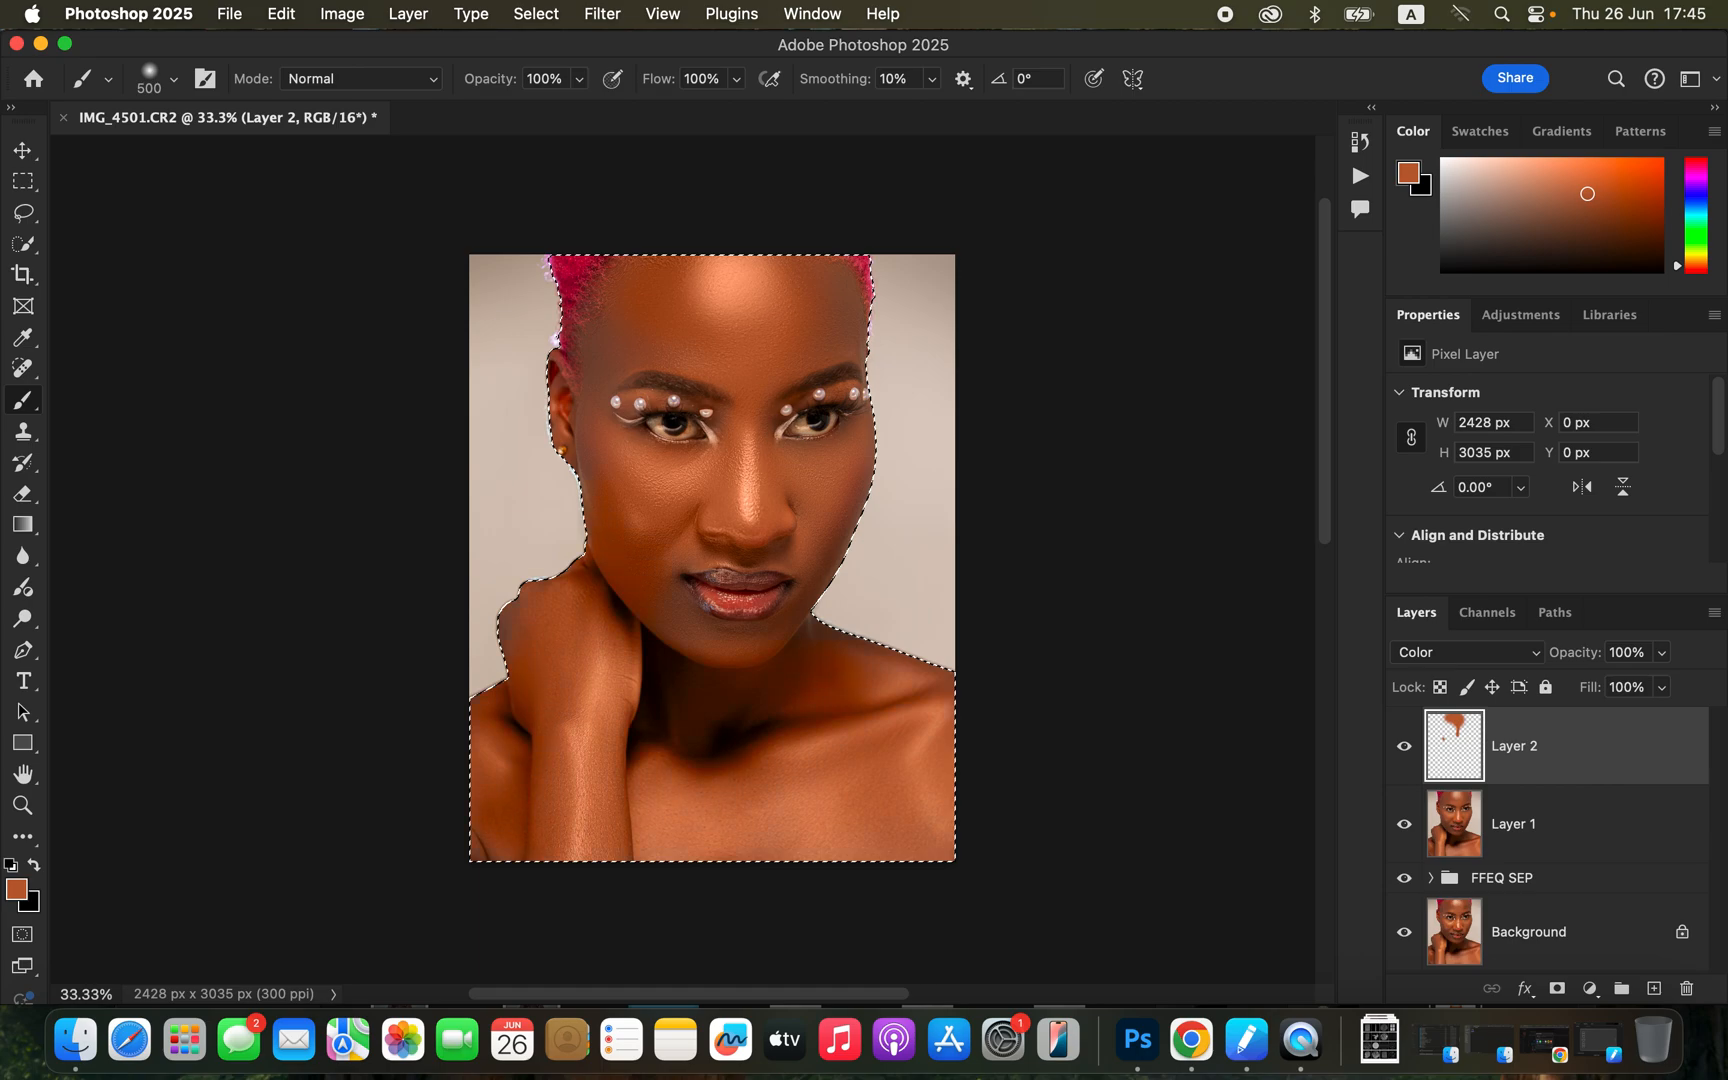
# Step: Reduce the brush to 250 px and then 175 px and paint the sampled tone over the remaining body skin and forehead edges
pyautogui.press('[')
pyautogui.press('[')
pyautogui.press('[')
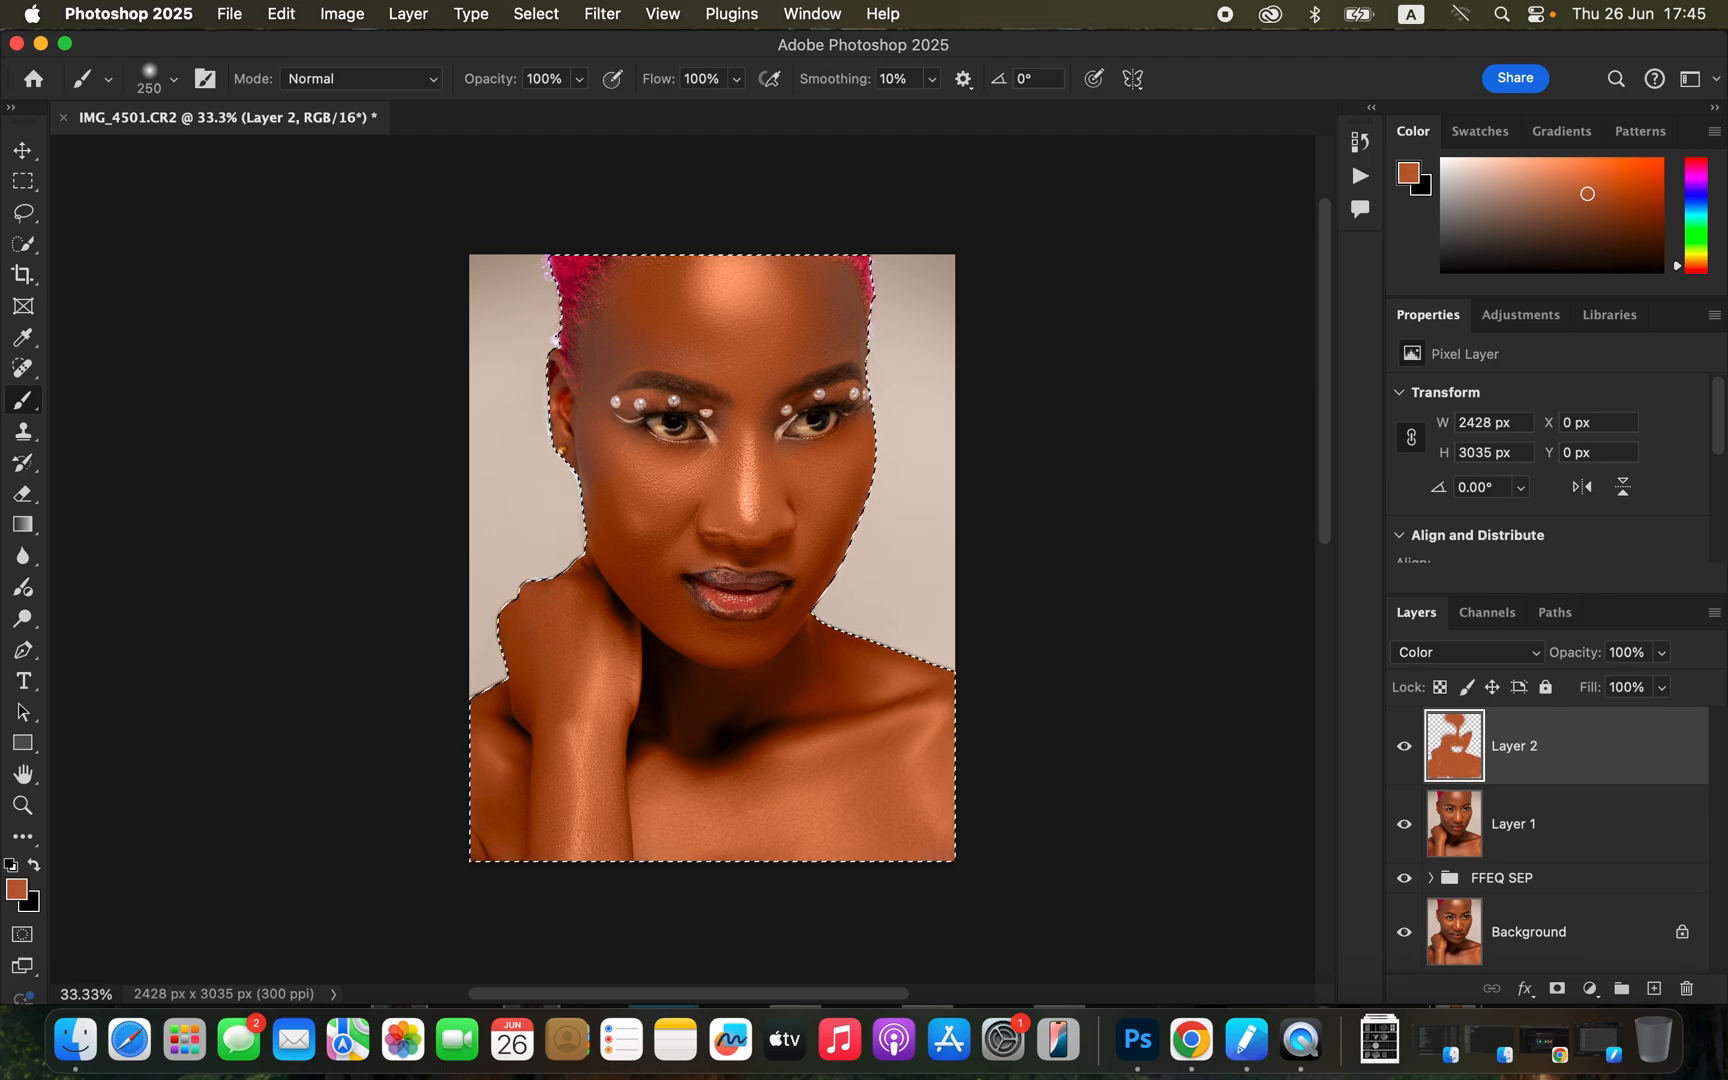
pyautogui.press('[')
pyautogui.press('[')
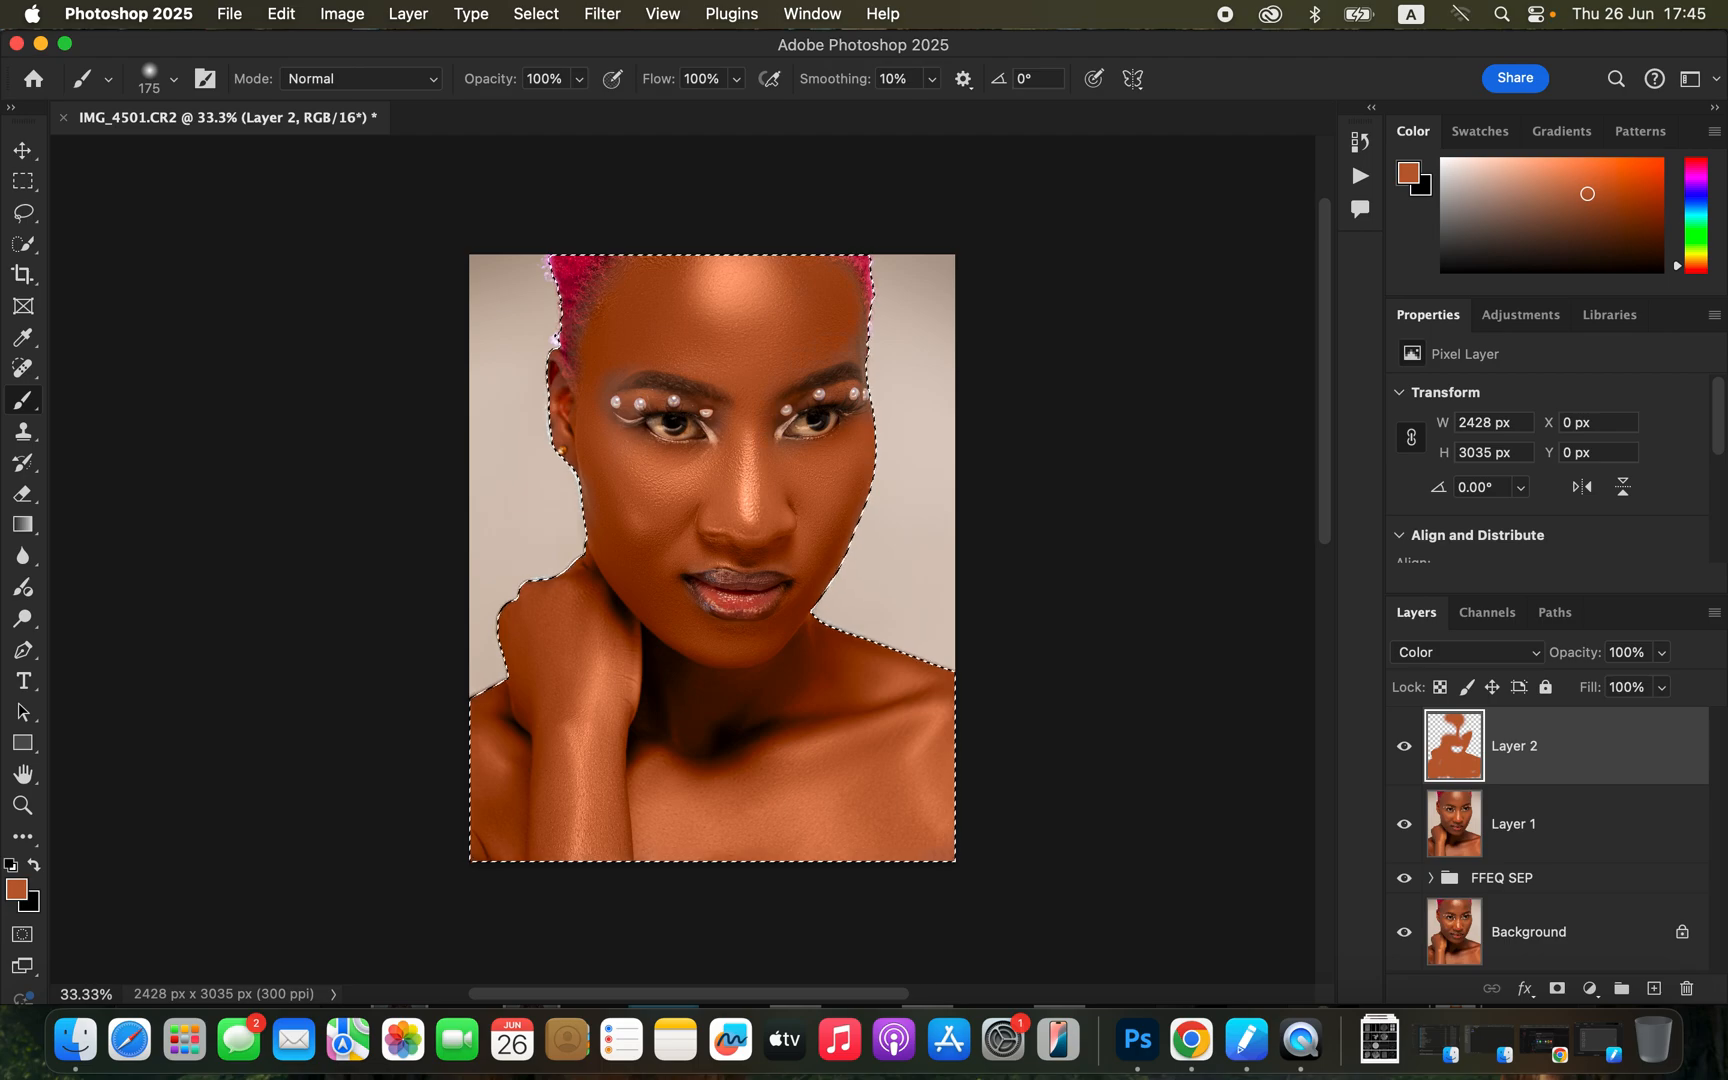
pyautogui.moveTo(846, 300); pyautogui.dragTo(856, 340)
# Step: Fill in the remaining skin around the eyes and brows with a 70 px brush, then enlarge the brush to 175 px
pyautogui.press('super+equal')
pyautogui.press('[')
pyautogui.press('[')
pyautogui.press('[')
pyautogui.press('[')
pyautogui.press('[')
pyautogui.press('[')
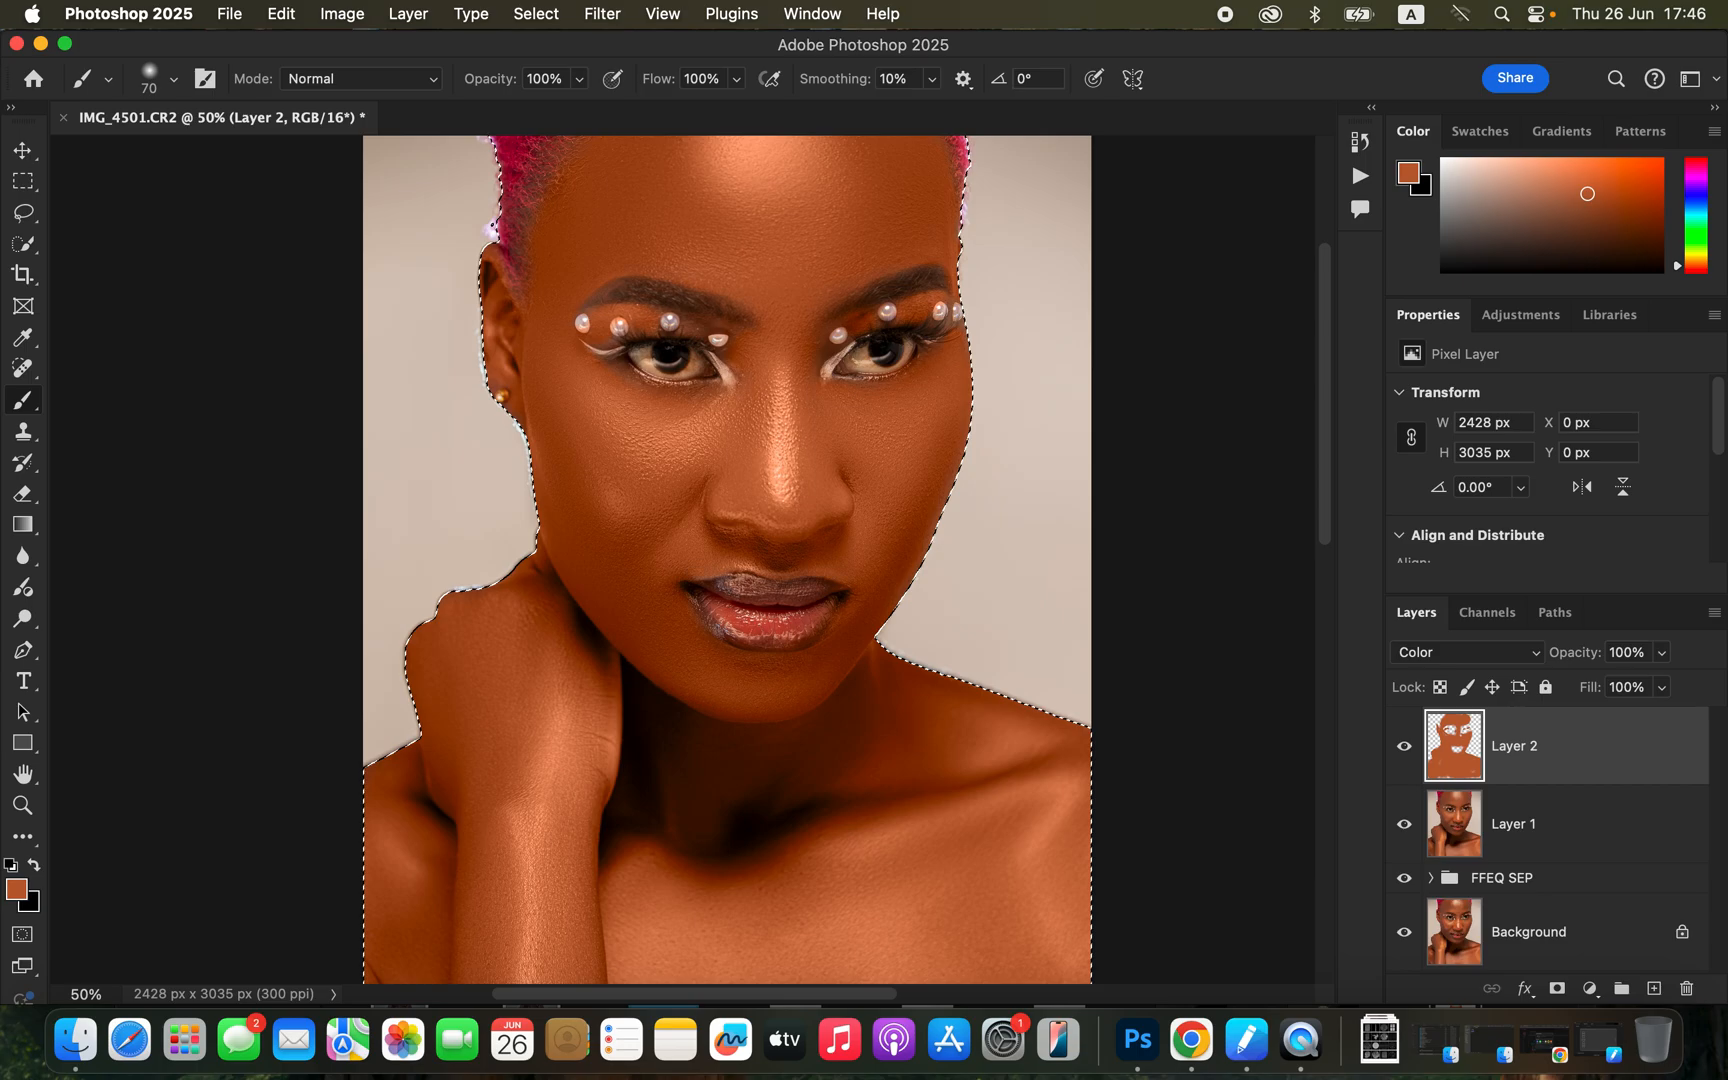
pyautogui.press('super+minus')
pyautogui.press(']')
pyautogui.press(']')
pyautogui.press(']')
pyautogui.press(']')
pyautogui.press(']')
pyautogui.press(']')
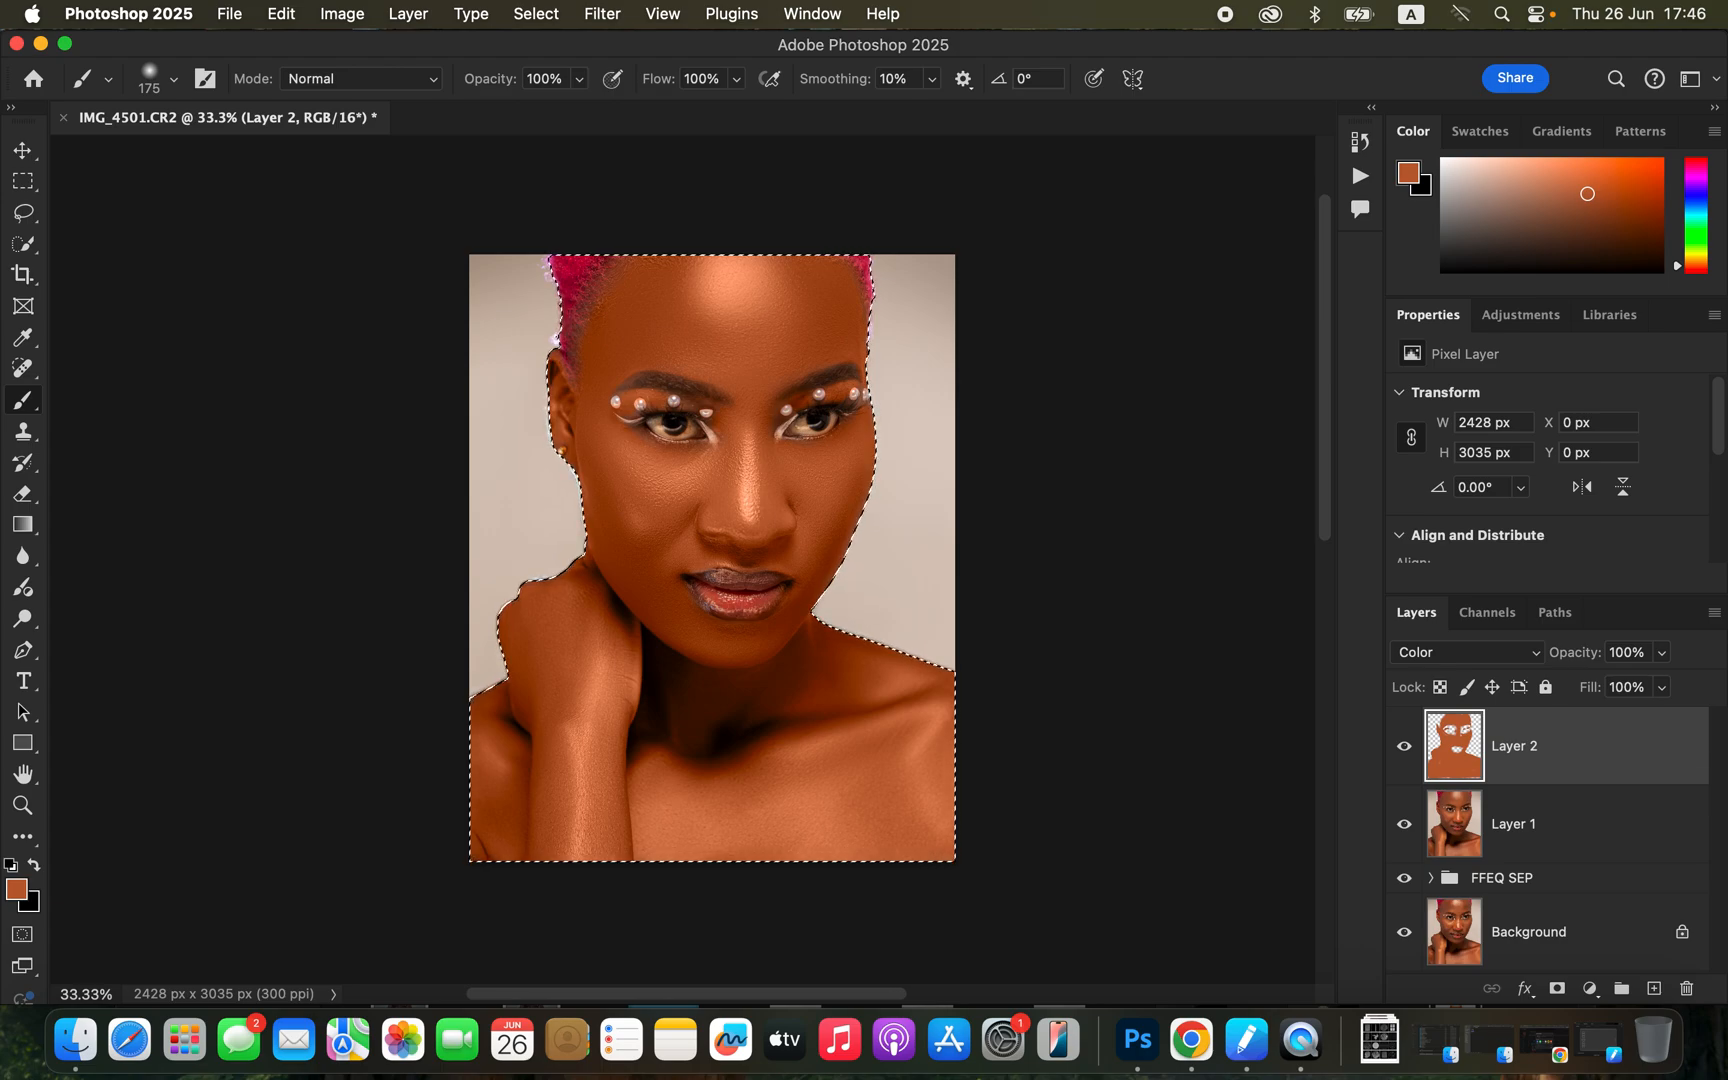
pyautogui.press('e')
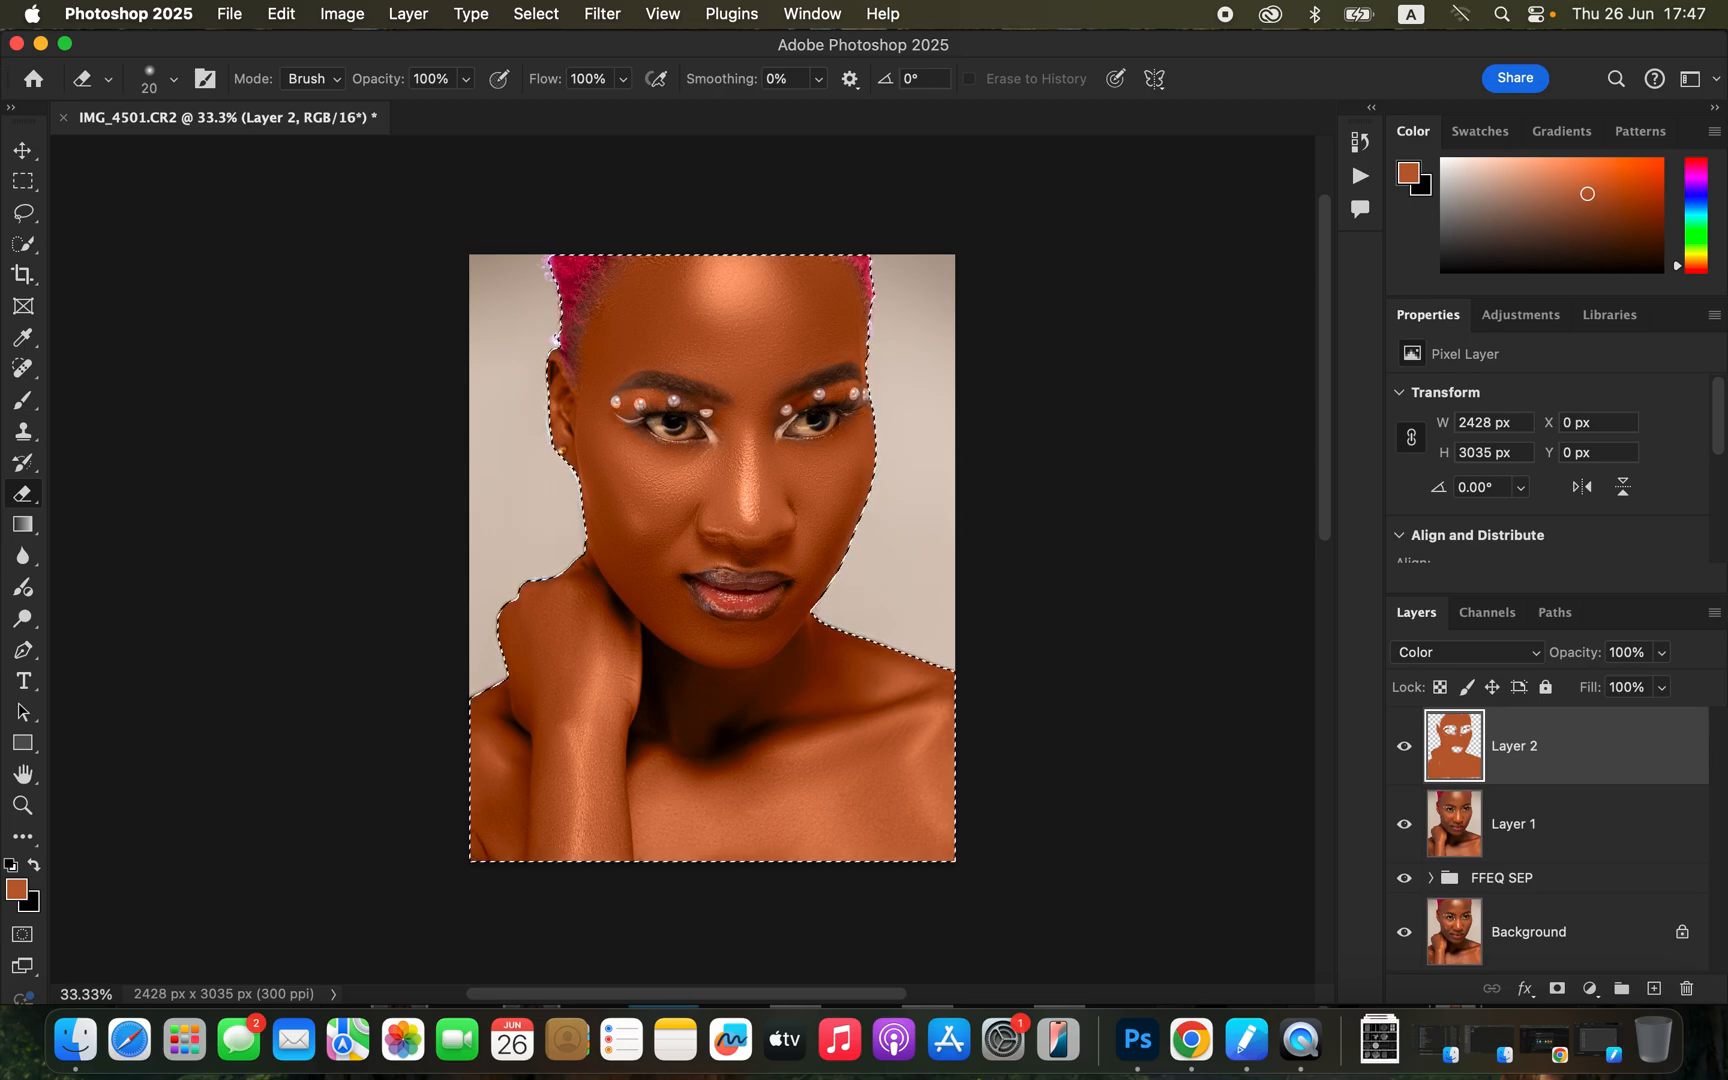
pyautogui.press('super+equal')
pyautogui.press('super+equal')
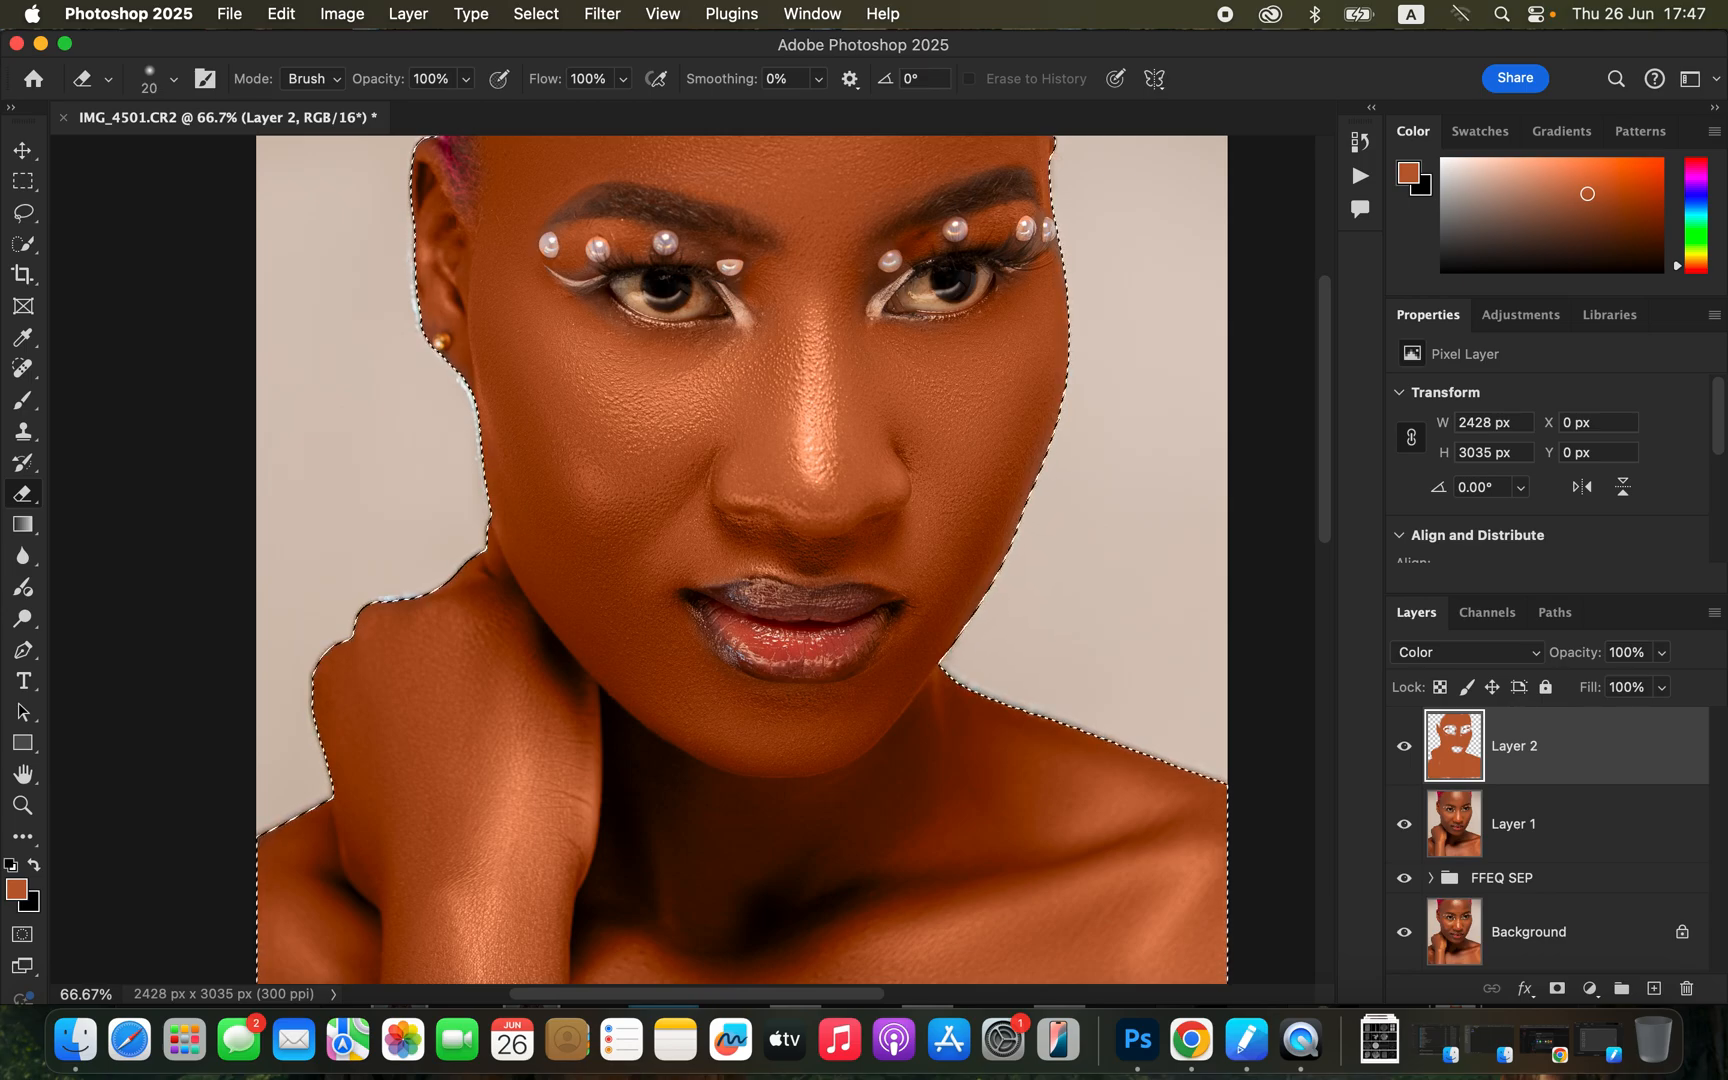
pyautogui.press('b')
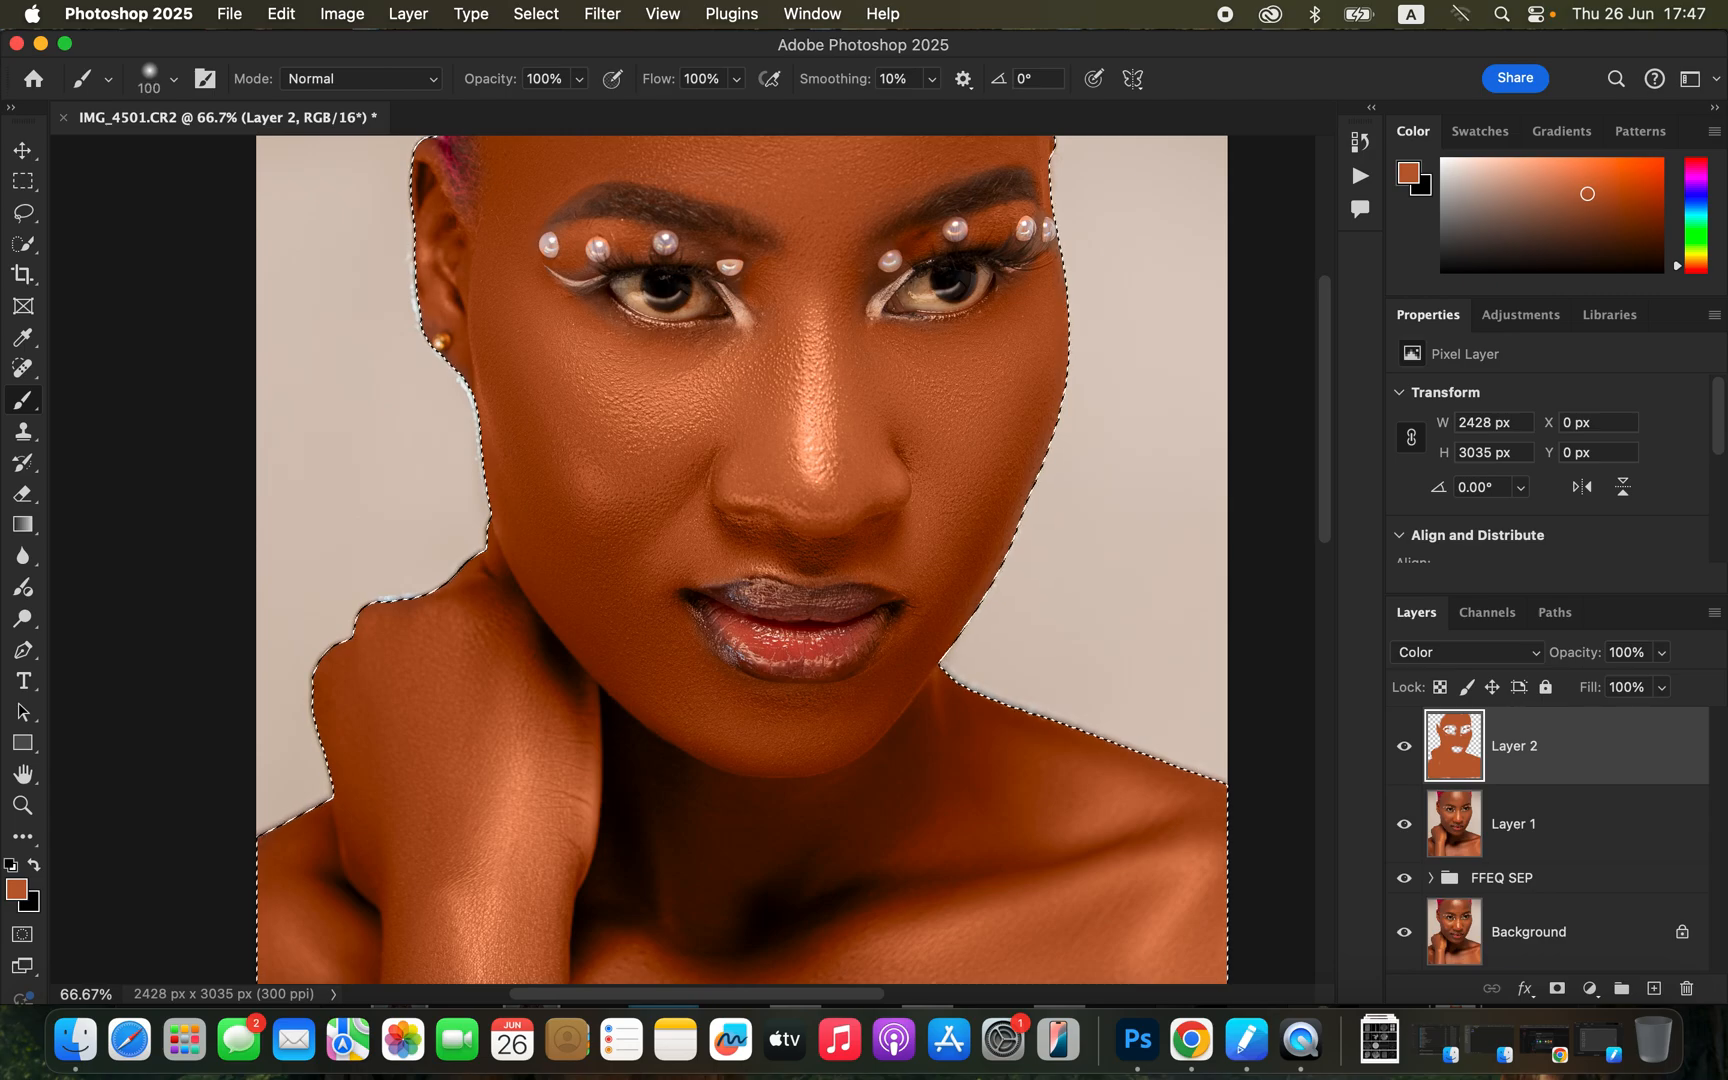
pyautogui.press('[')
pyautogui.press('[')
pyautogui.press('[')
pyautogui.press('[')
pyautogui.press('[')
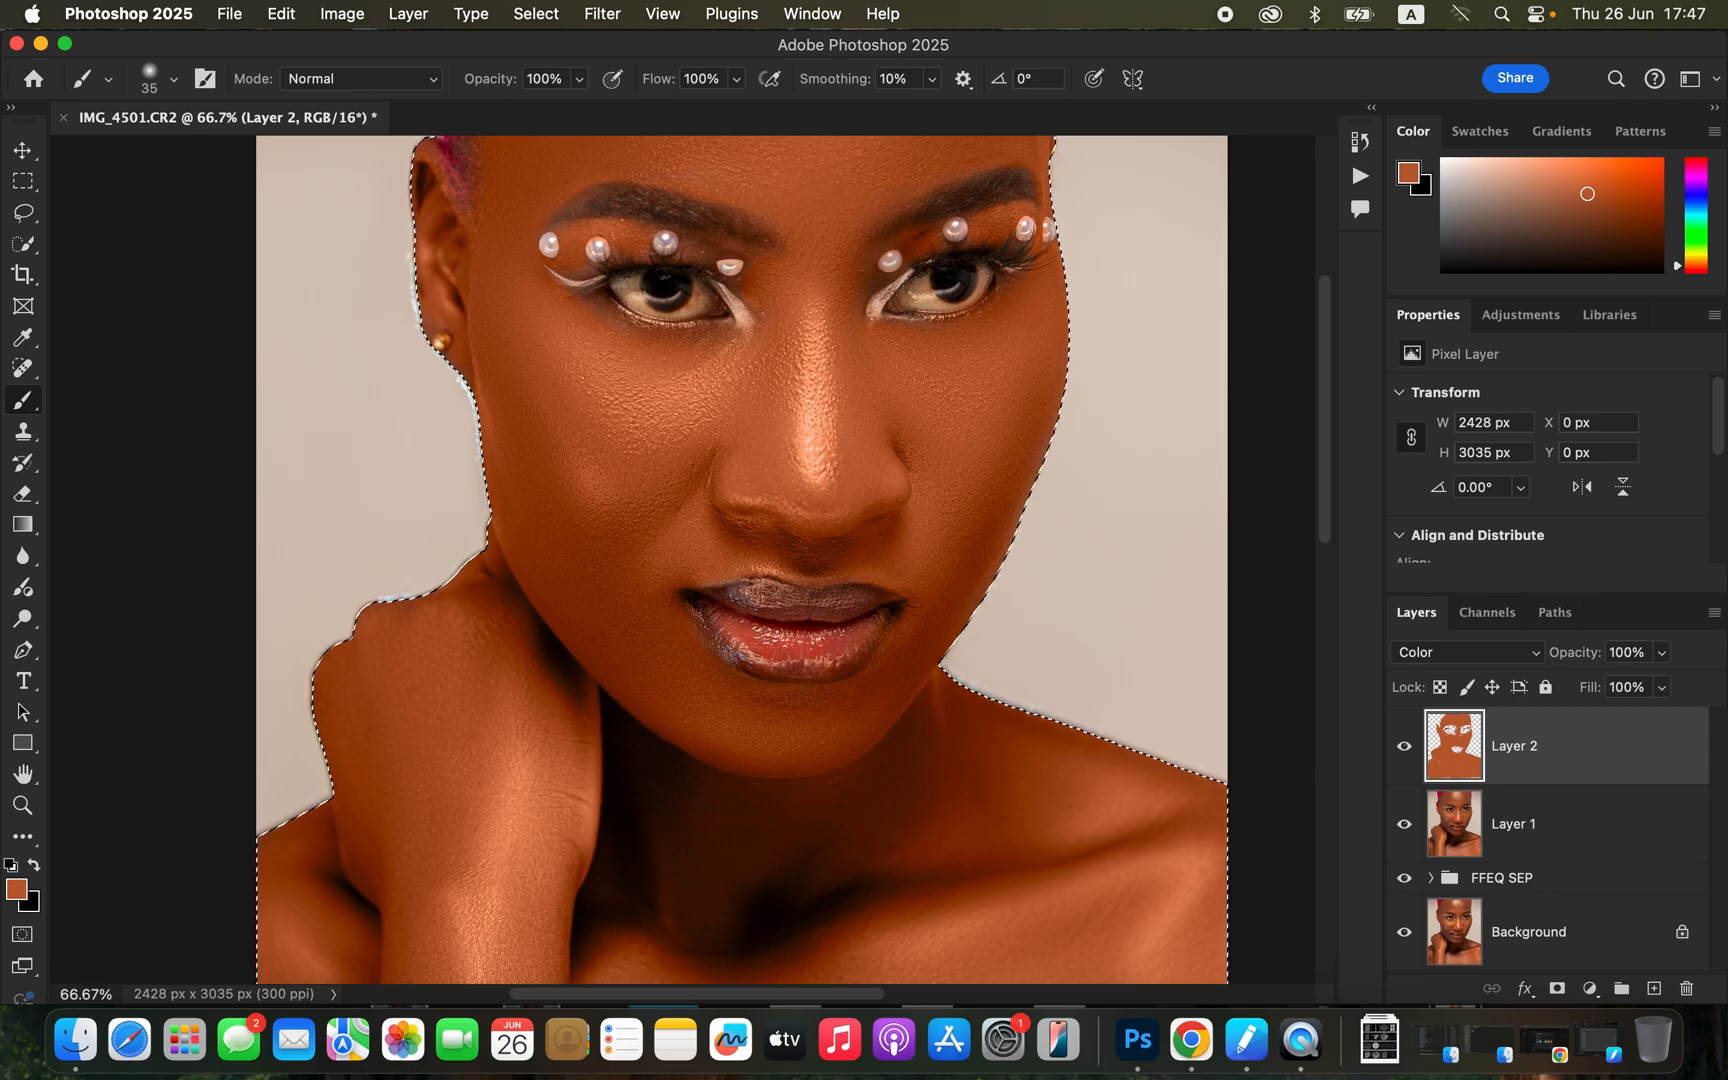
pyautogui.press('super+minus')
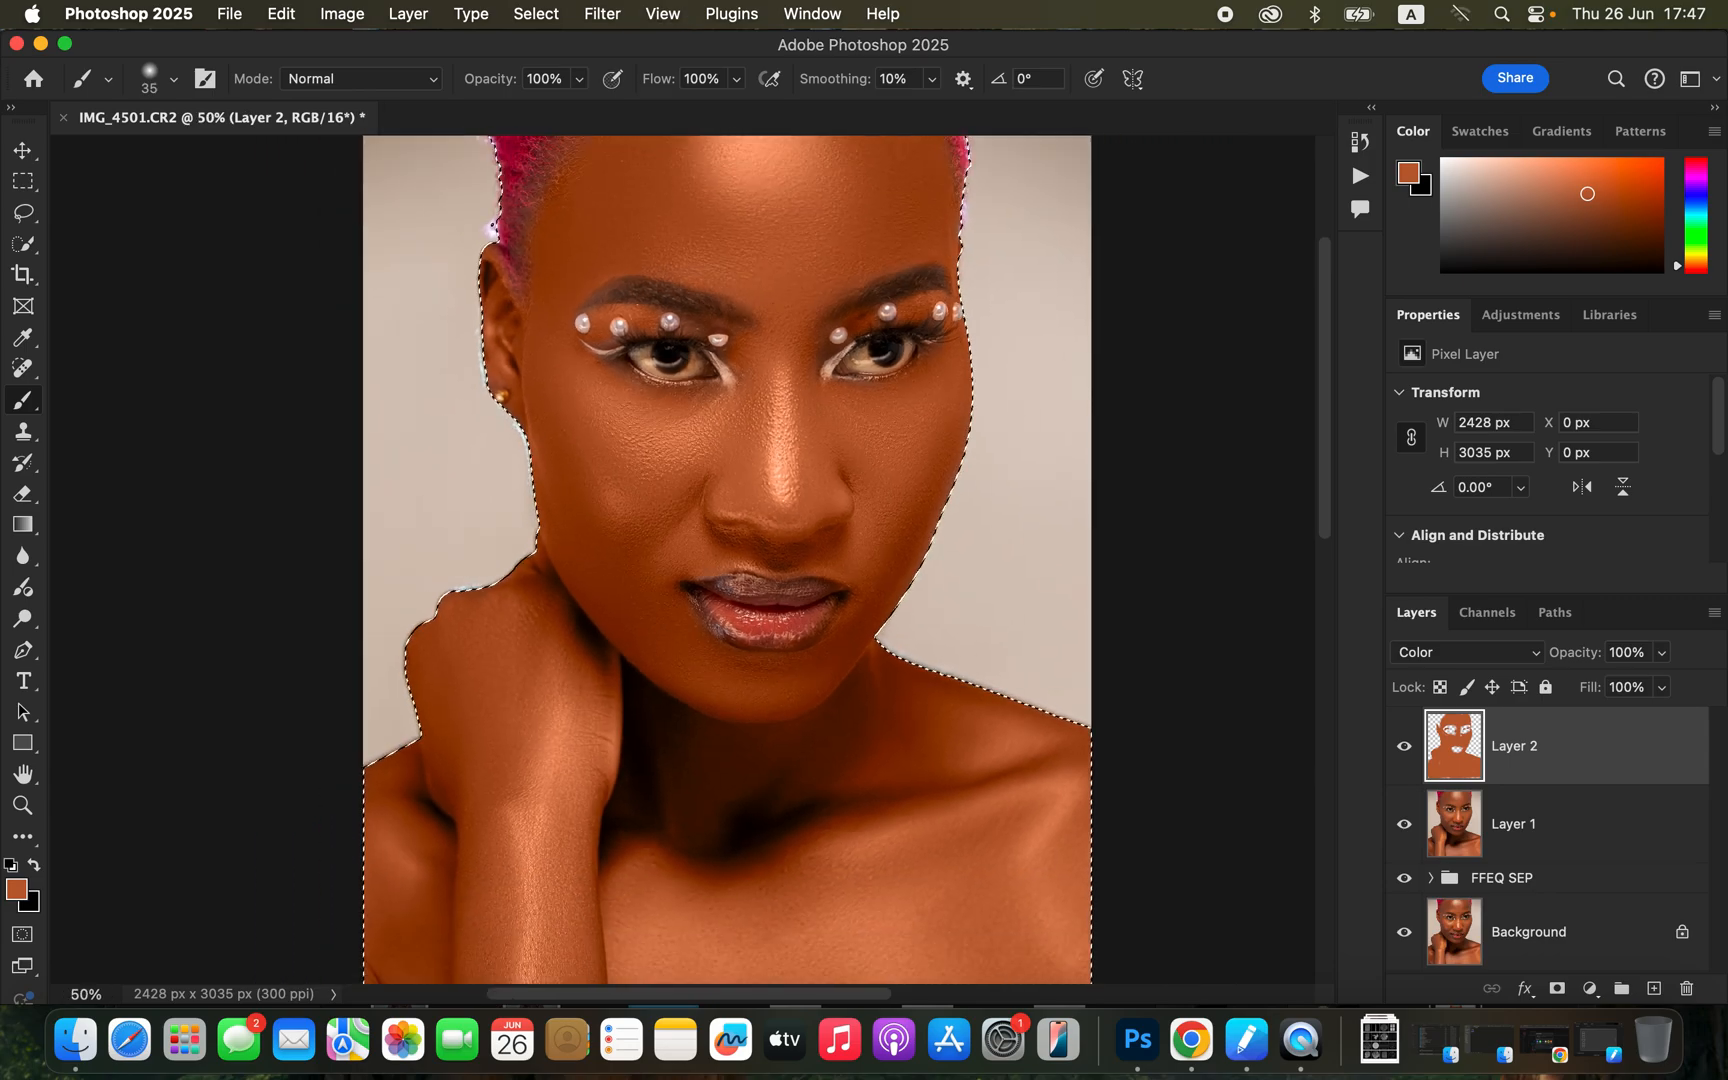
pyautogui.press('super+minus')
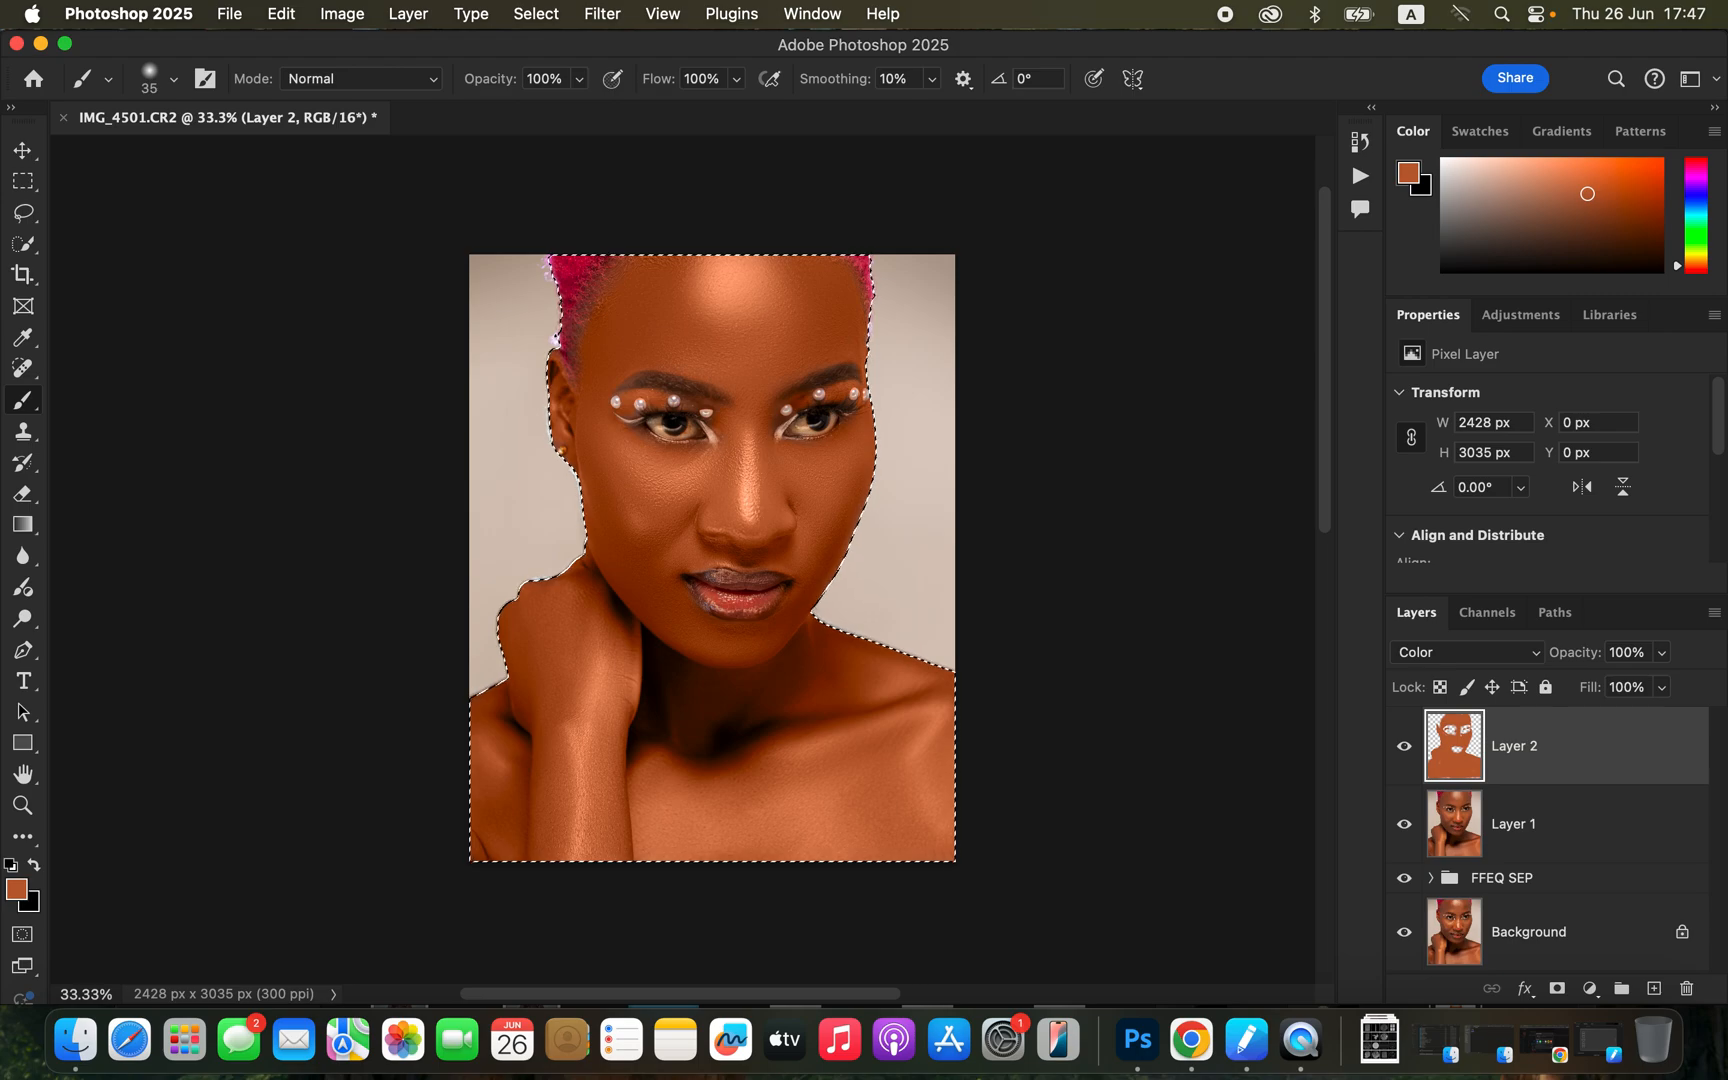
# Step: Lower the opacity of the painted color layer to 72% and deselect the subject
pyautogui.click(1661, 653)
pyautogui.moveTo(1664, 683); pyautogui.dragTo(1629, 683)
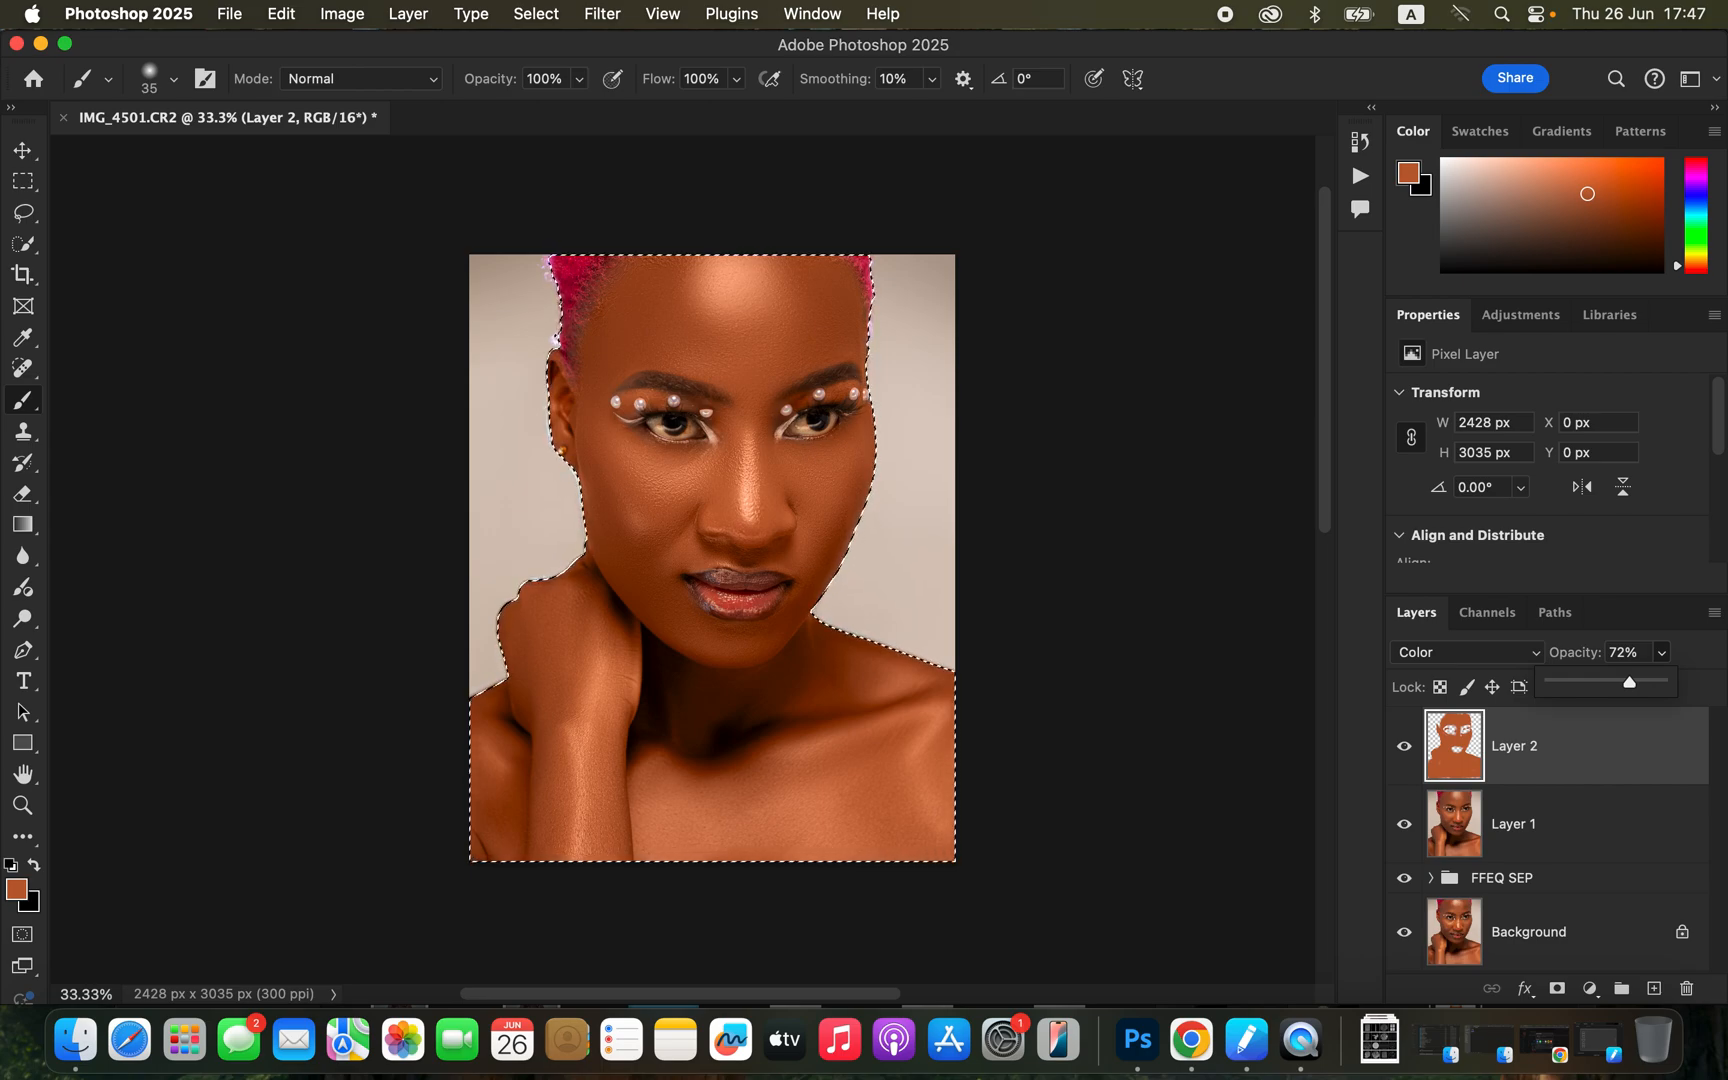
pyautogui.press('super+d')
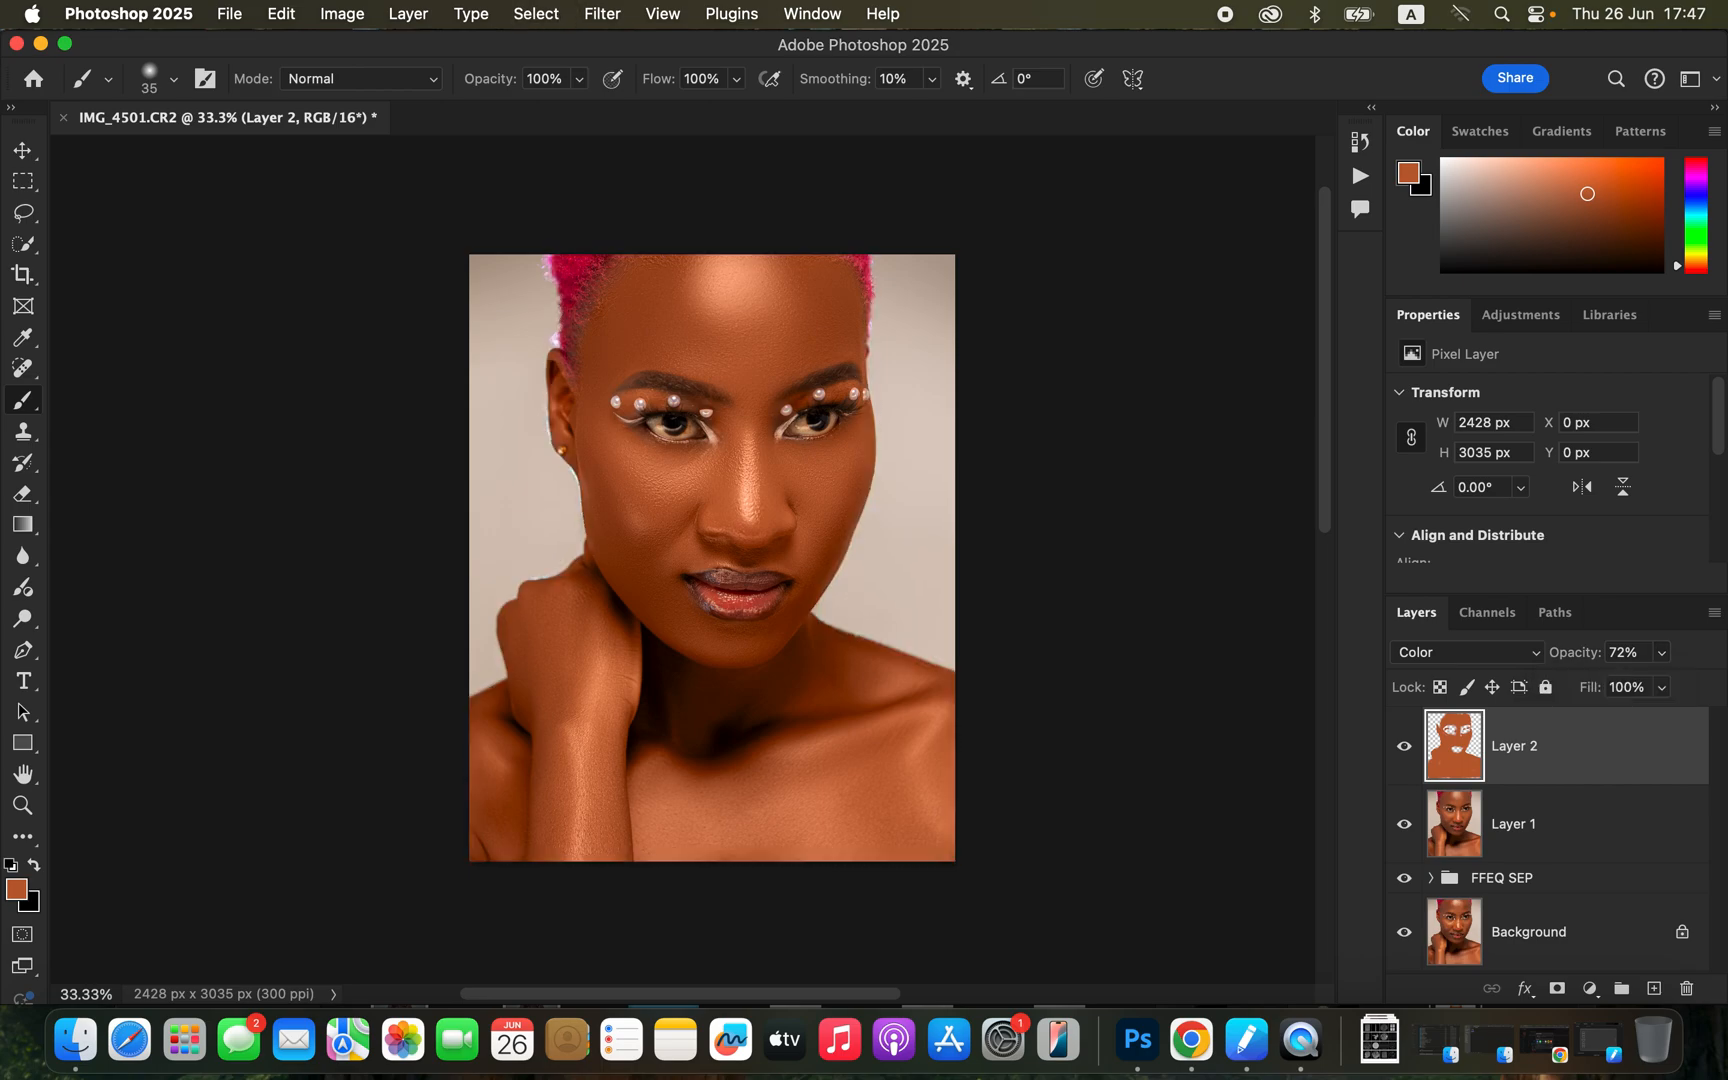
# Step: Add a Hue/Saturation adjustment layer, limit it to the Reds and shift their hue to -1
pyautogui.press('super+equal')
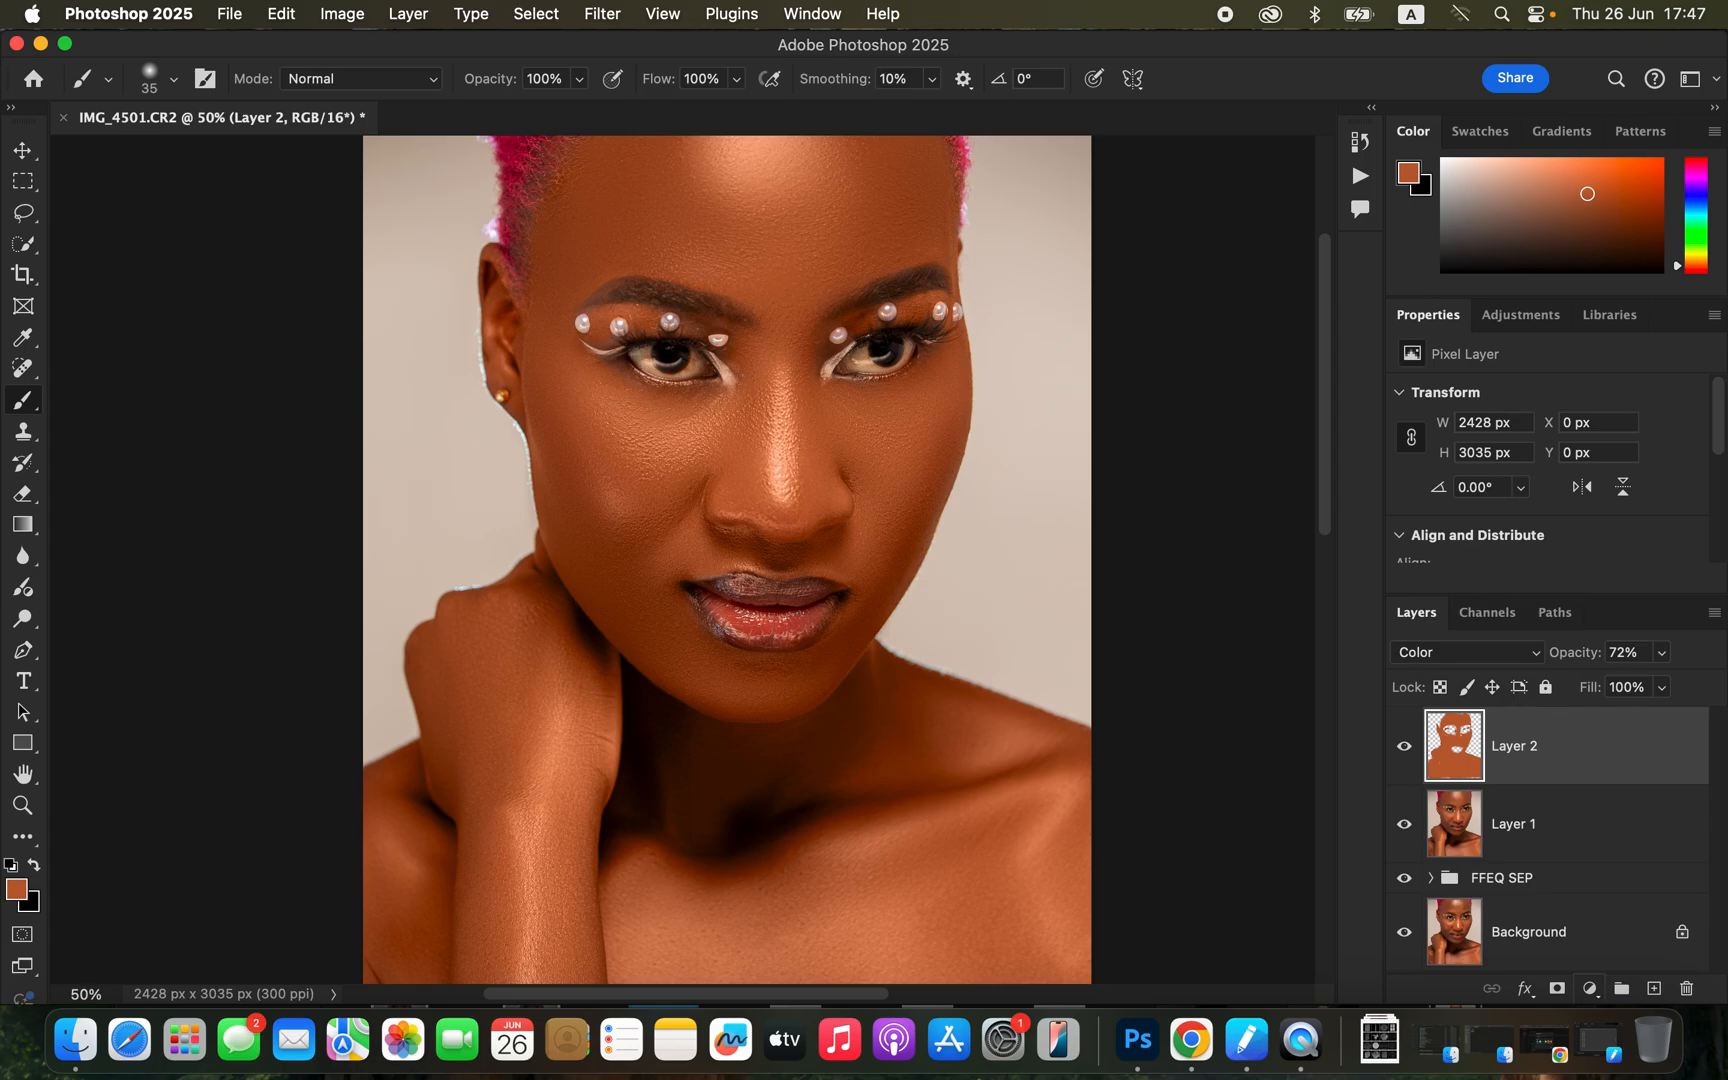
pyautogui.click(1590, 988)
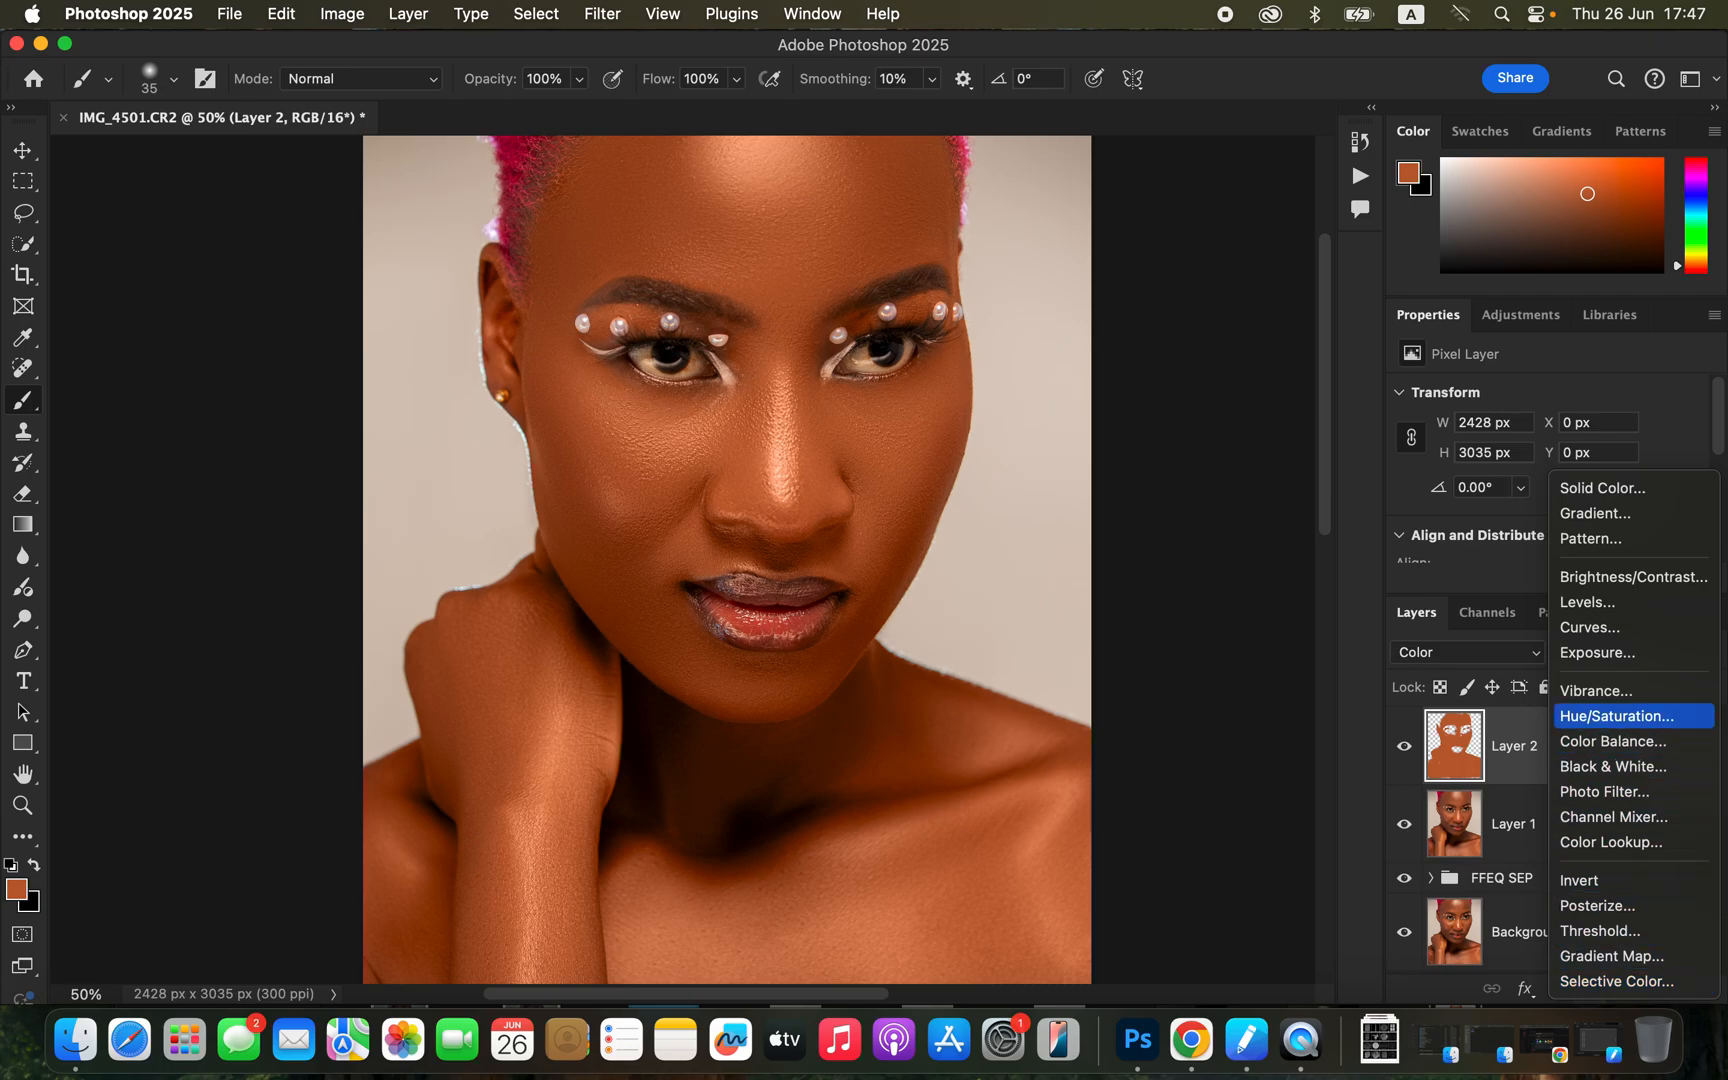
pyautogui.click(1616, 716)
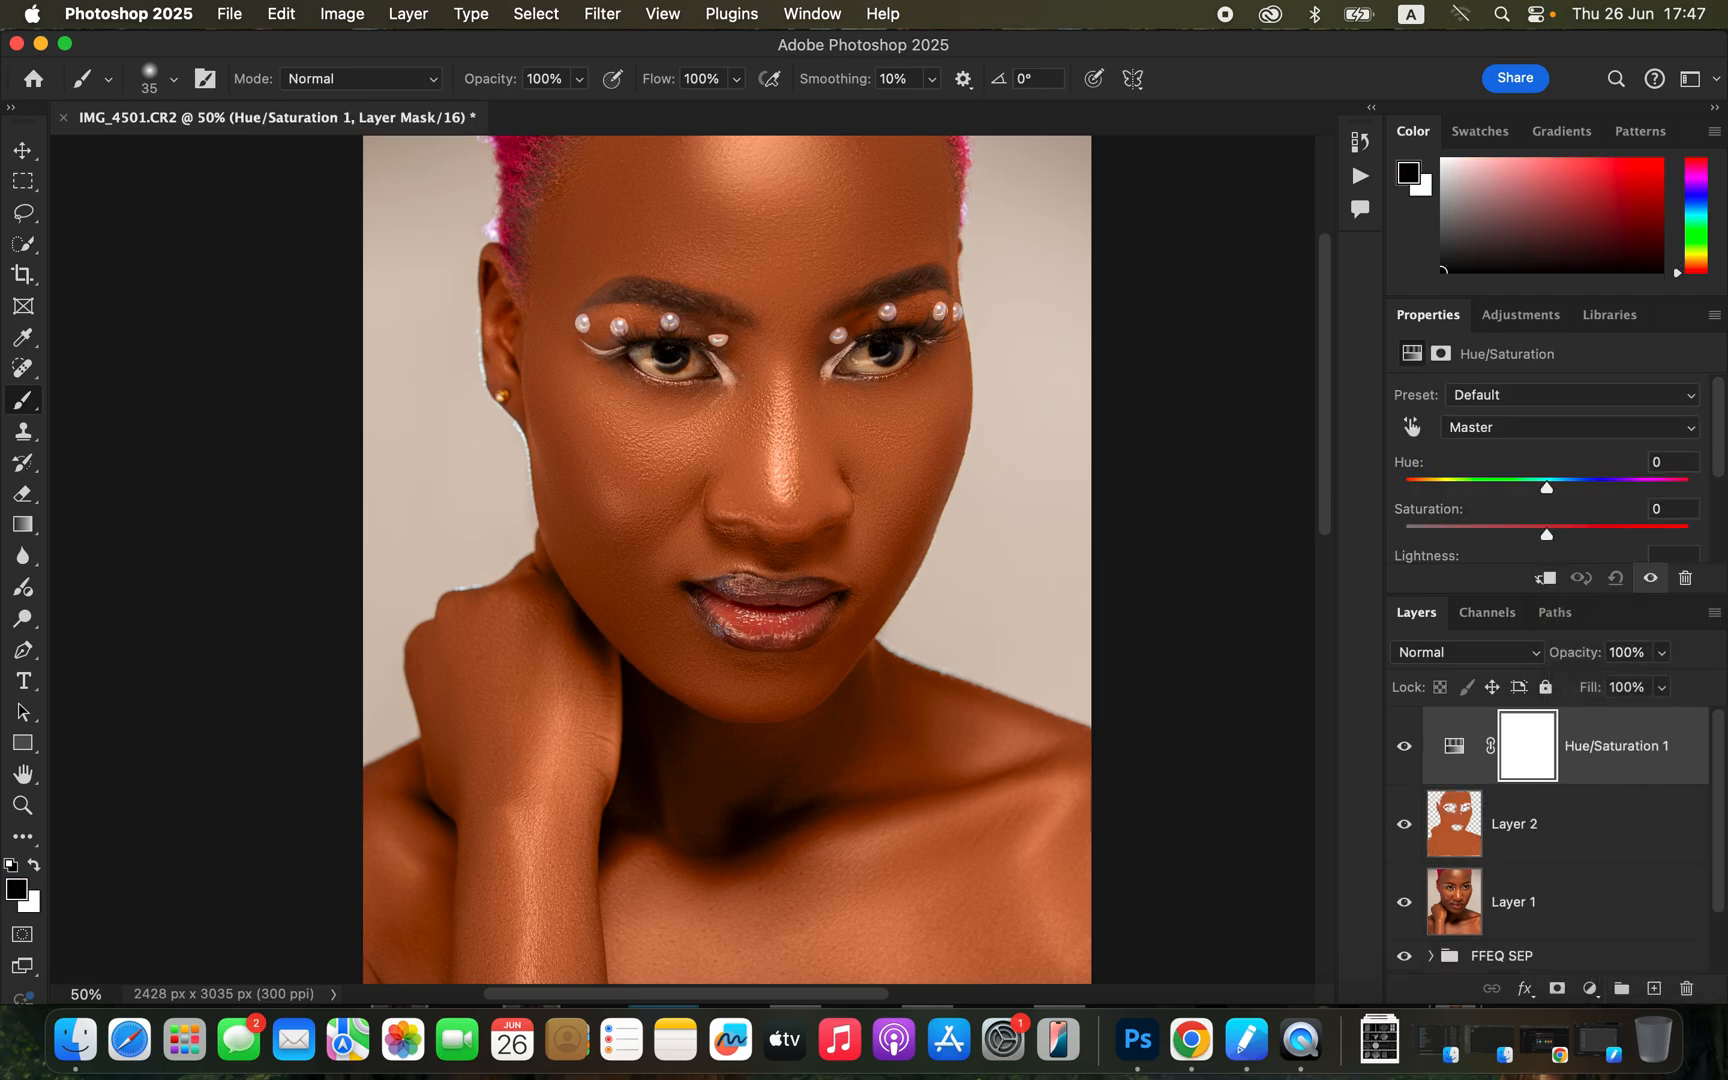
pyautogui.click(1570, 427)
pyautogui.click(1480, 452)
pyautogui.click(1570, 428)
pyautogui.click(1570, 428)
pyautogui.moveTo(1547, 488); pyautogui.dragTo(1542, 488)
pyautogui.moveTo(1538, 488)
pyautogui.mouseDown()
pyautogui.moveTo(1565, 488)
pyautogui.moveTo(1547, 488)
pyautogui.mouseUp()
pyautogui.moveTo(1547, 488); pyautogui.dragTo(1545, 488)
# Step: Lower the lightness of the Reds to about -23 and toggle the Hue/Saturation layer's visibility to compare
pyautogui.scroll(-2, 1545, 470)
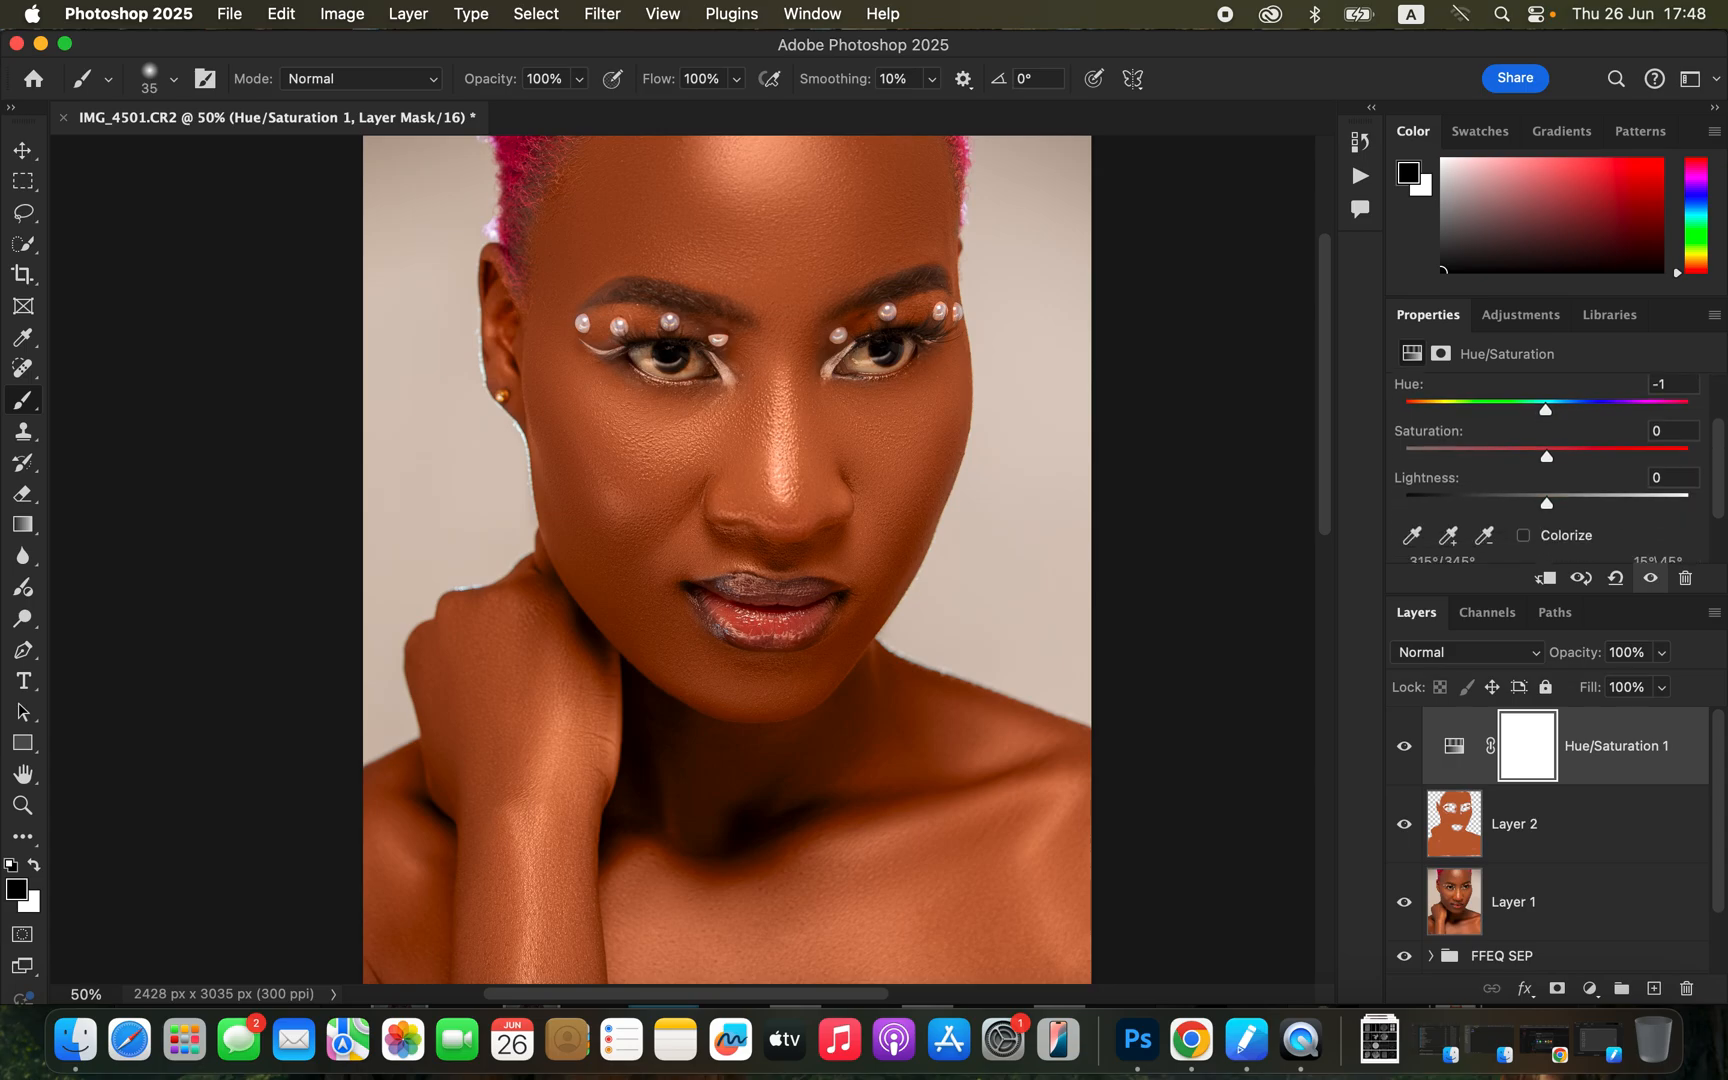
pyautogui.moveTo(1546, 502); pyautogui.dragTo(1514, 502)
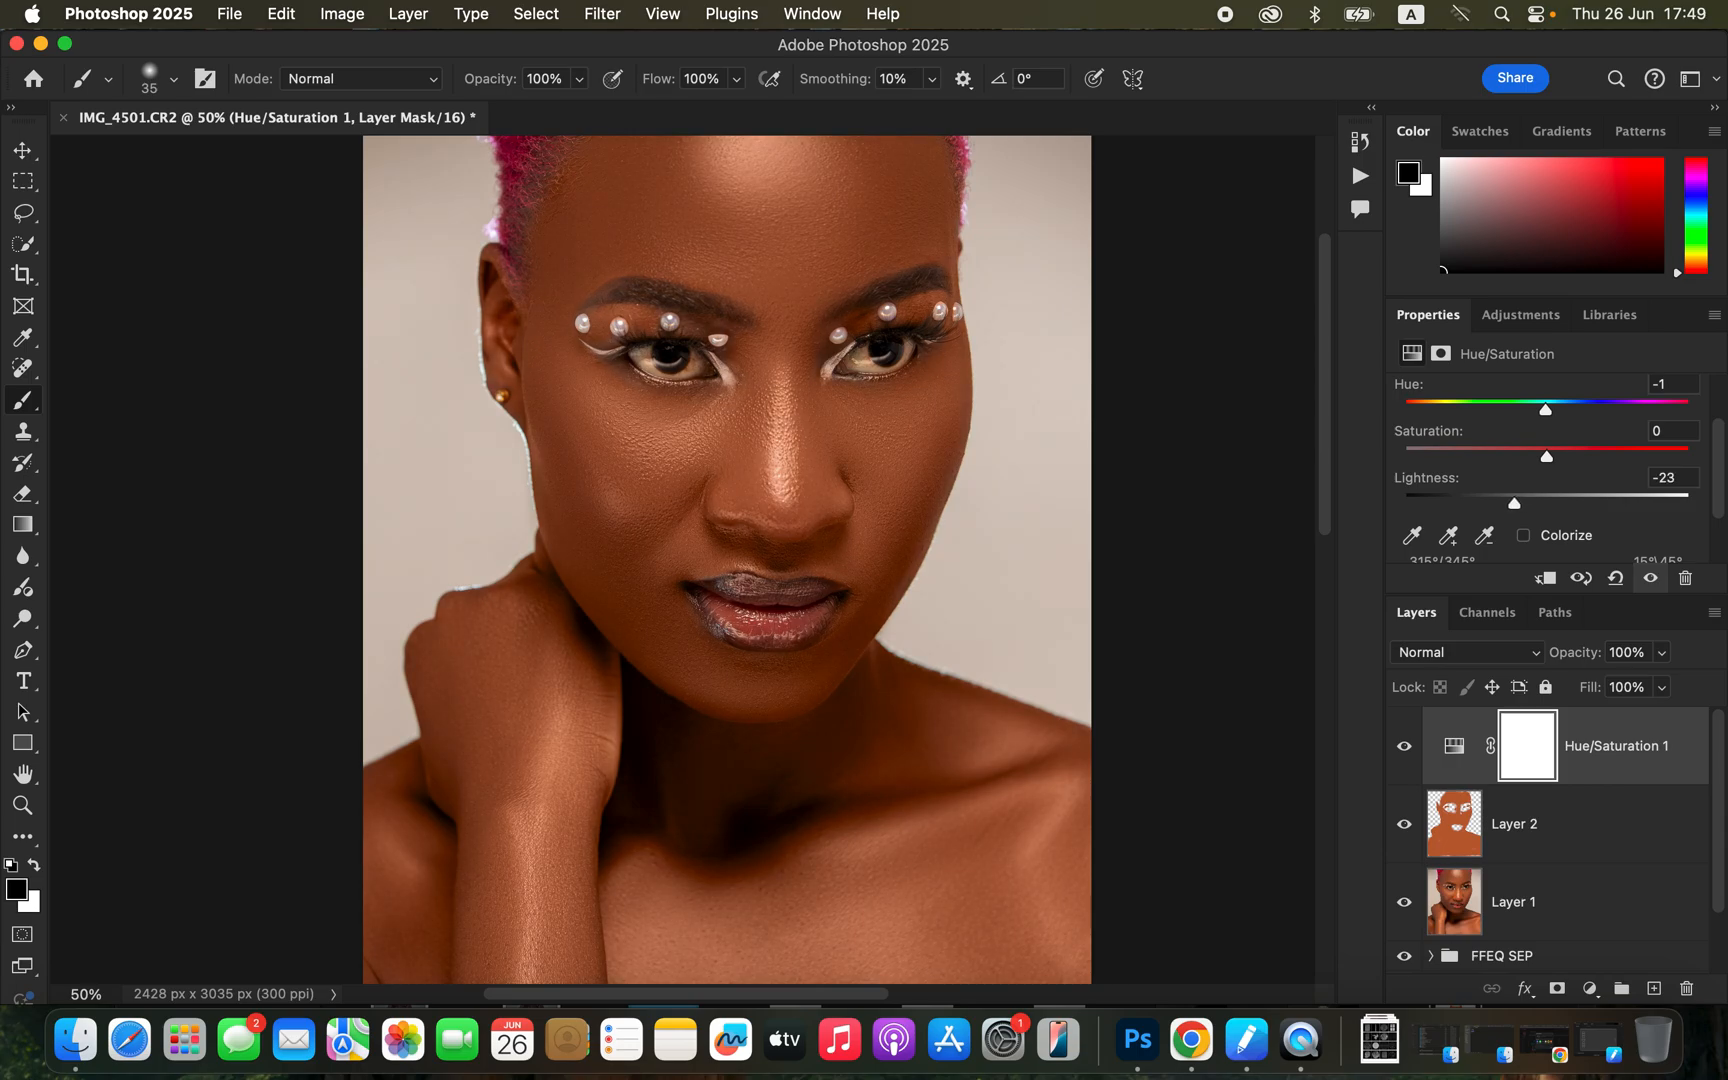
pyautogui.press('super+minus')
pyautogui.press('super+plus')
pyautogui.moveTo(1514, 502)
pyautogui.mouseDown()
pyautogui.moveTo(1490, 502)
pyautogui.moveTo(1515, 502)
pyautogui.mouseUp()
pyautogui.click(1404, 746)
pyautogui.click(1404, 746)
# Step: Add a Black & White adjustment layer, blend it with Multiply and reduce its opacity to 22%
pyautogui.click(1589, 988)
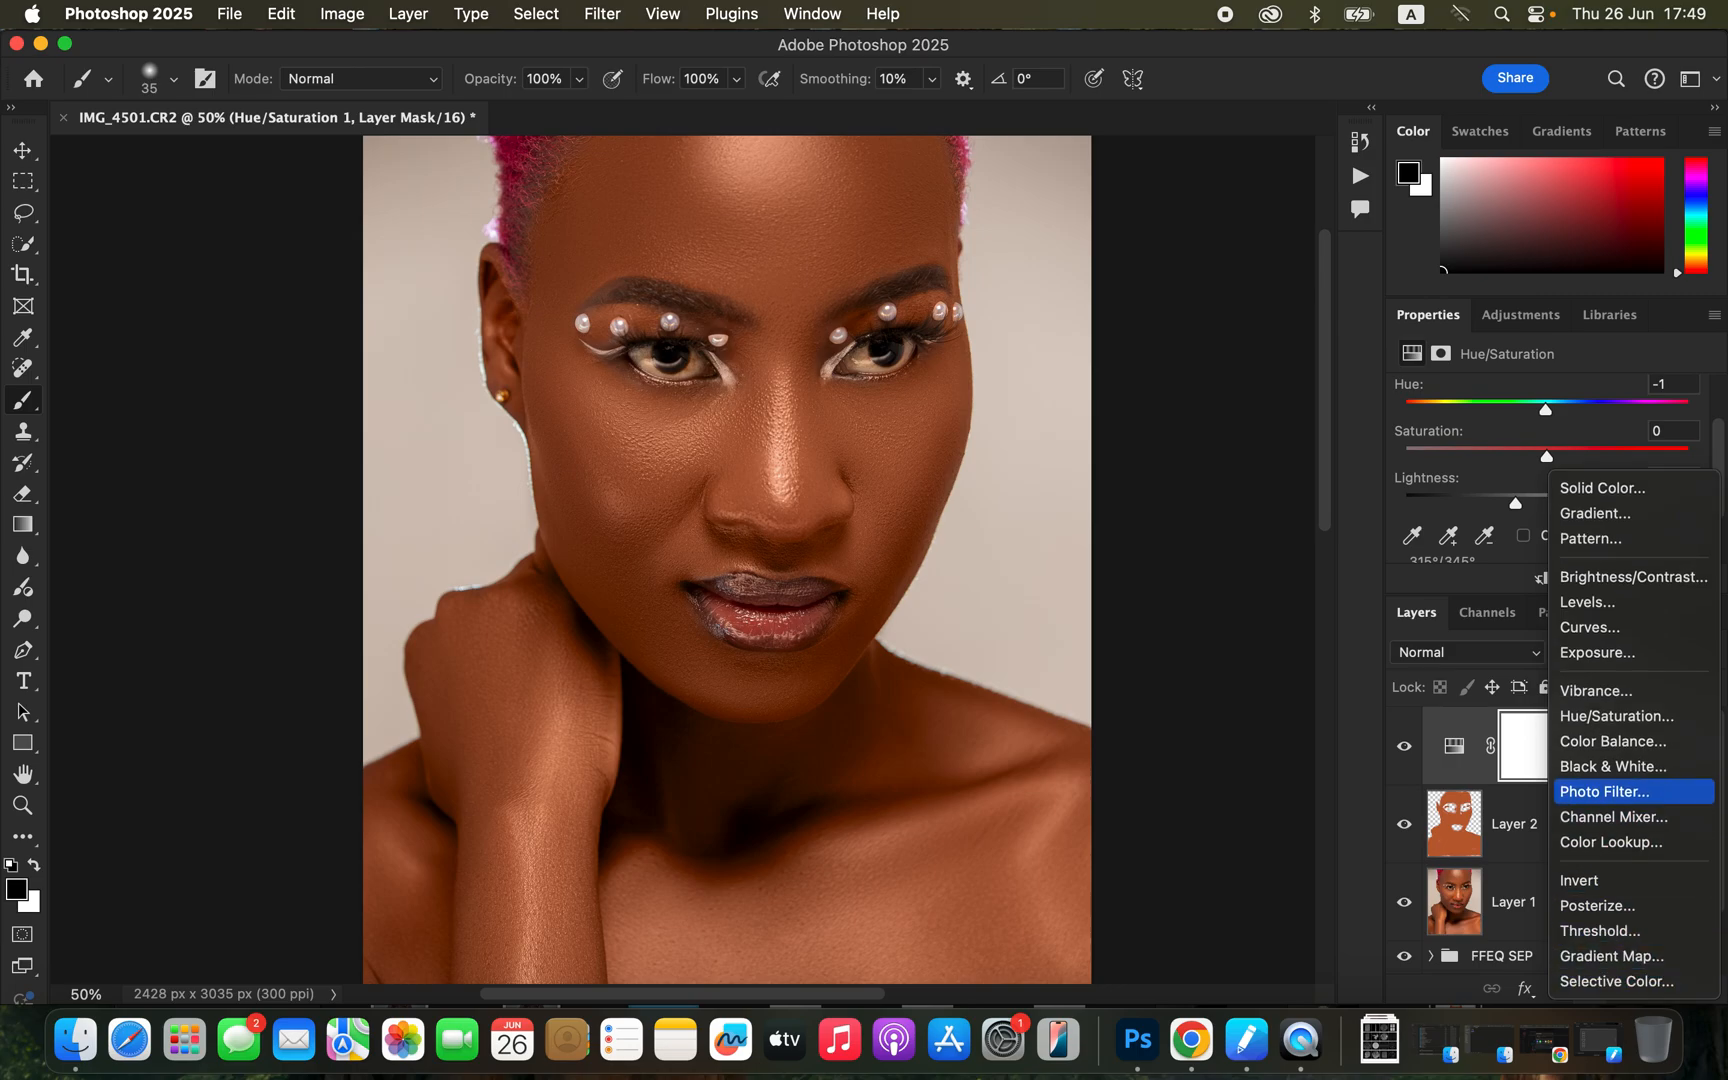
pyautogui.click(1613, 766)
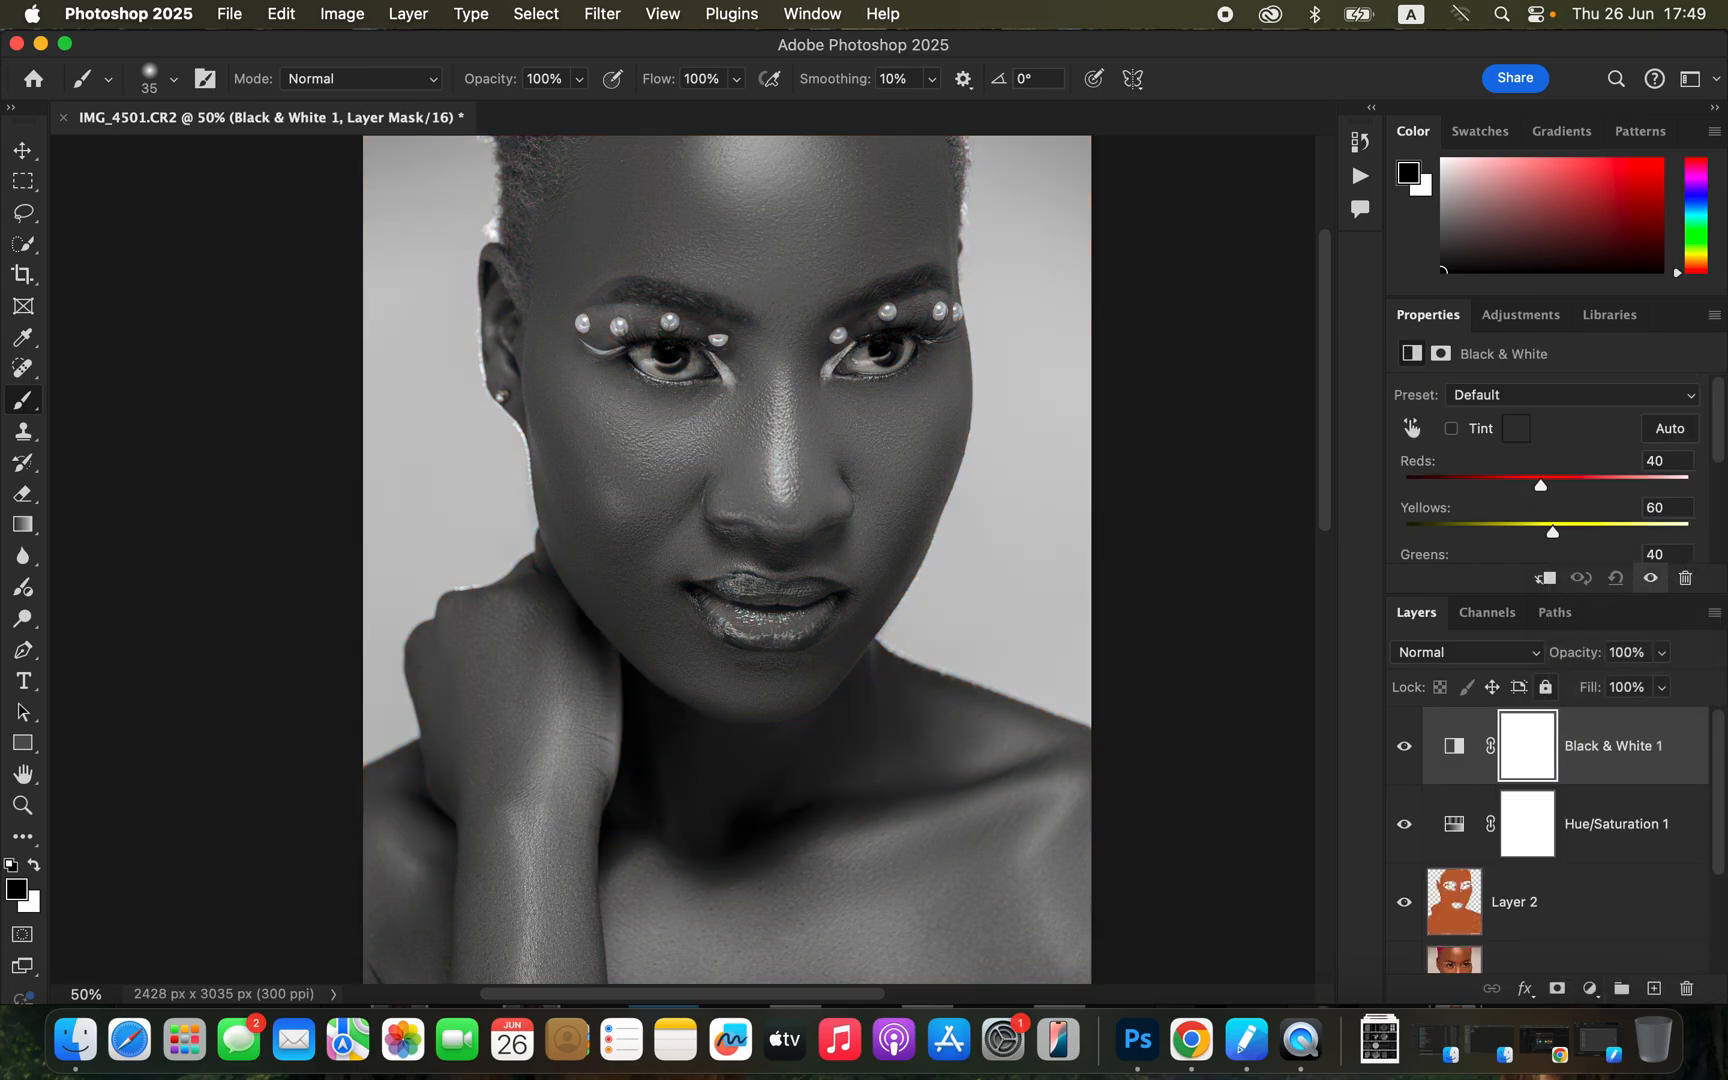
pyautogui.click(1465, 652)
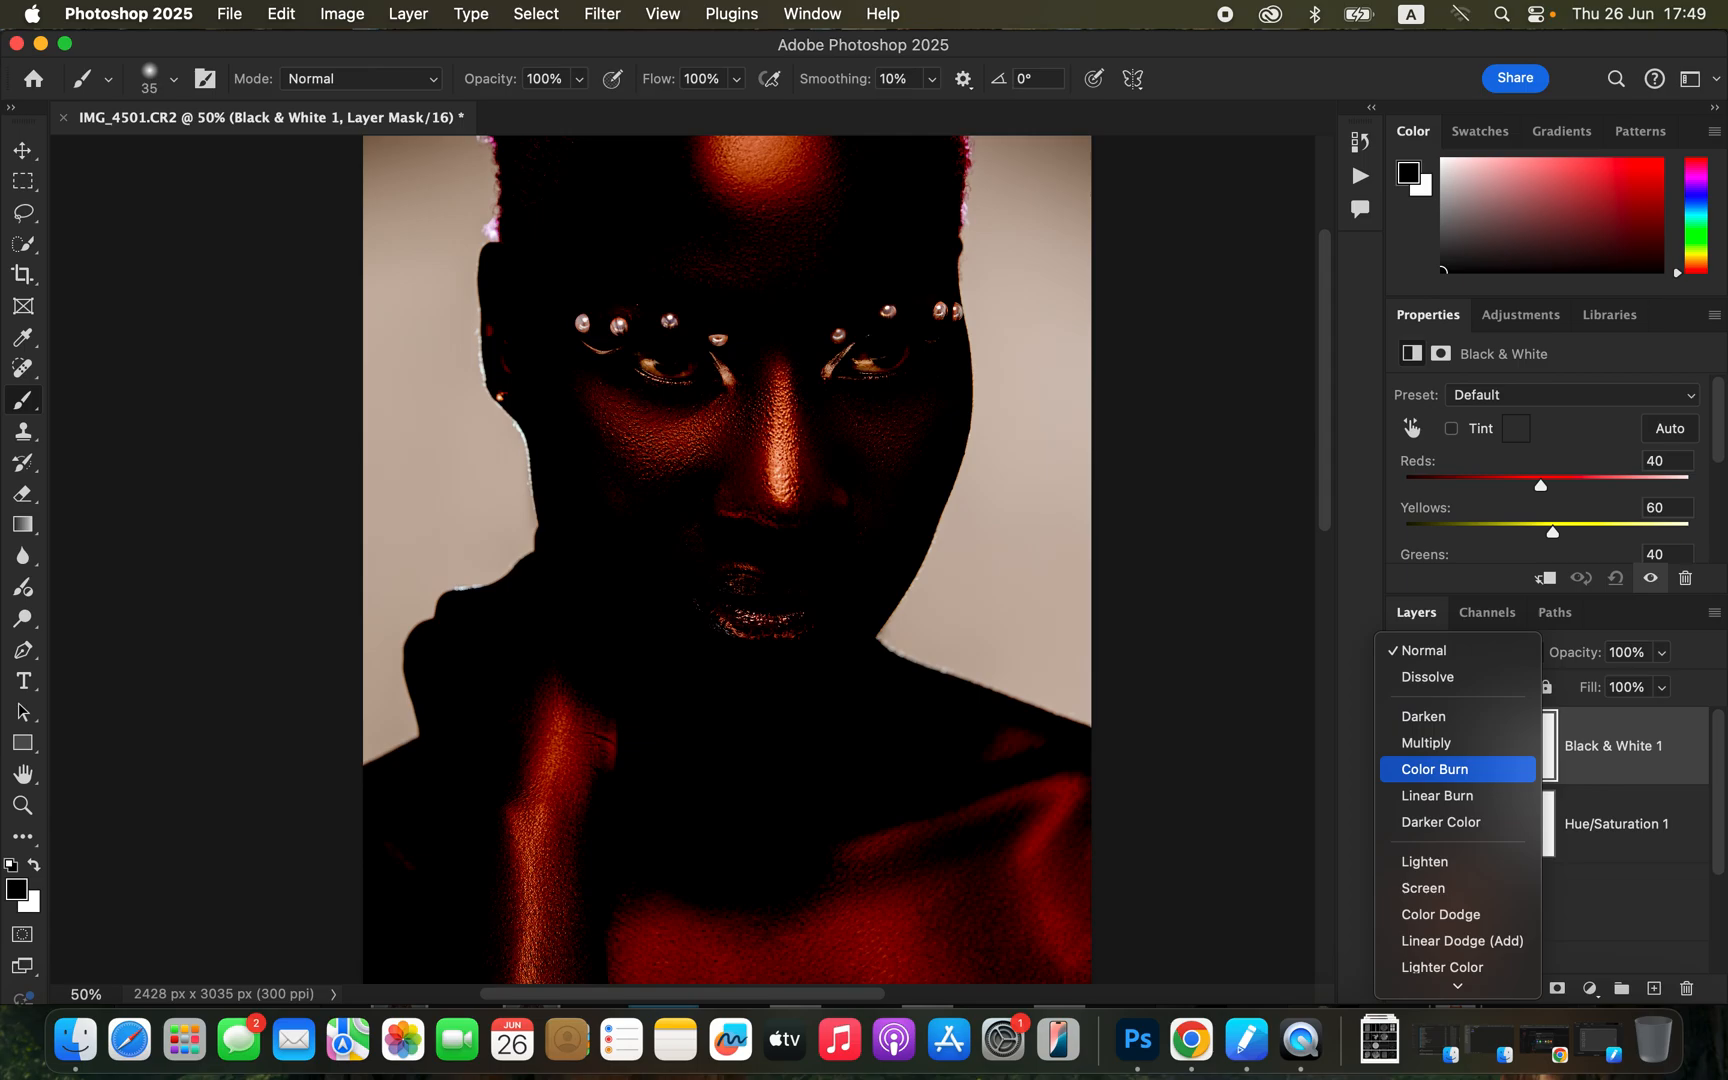
pyautogui.click(1426, 743)
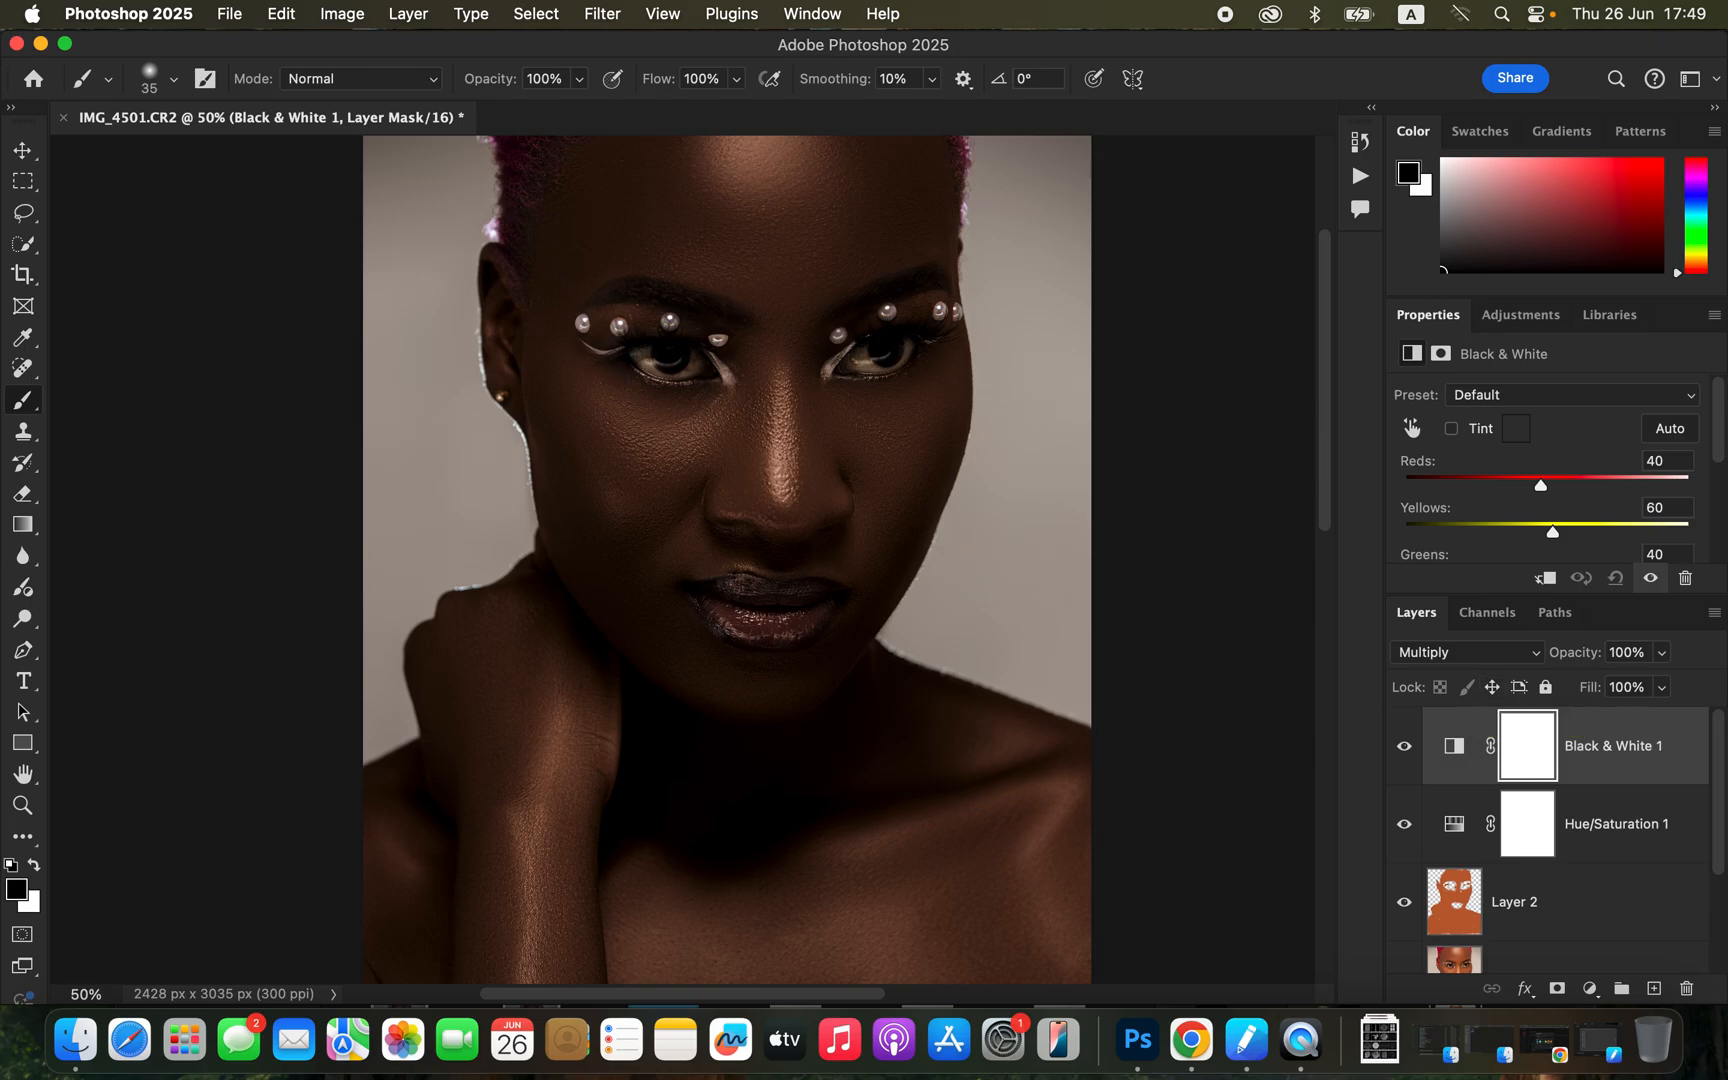
pyautogui.click(1661, 652)
pyautogui.moveTo(1665, 682); pyautogui.dragTo(1574, 682)
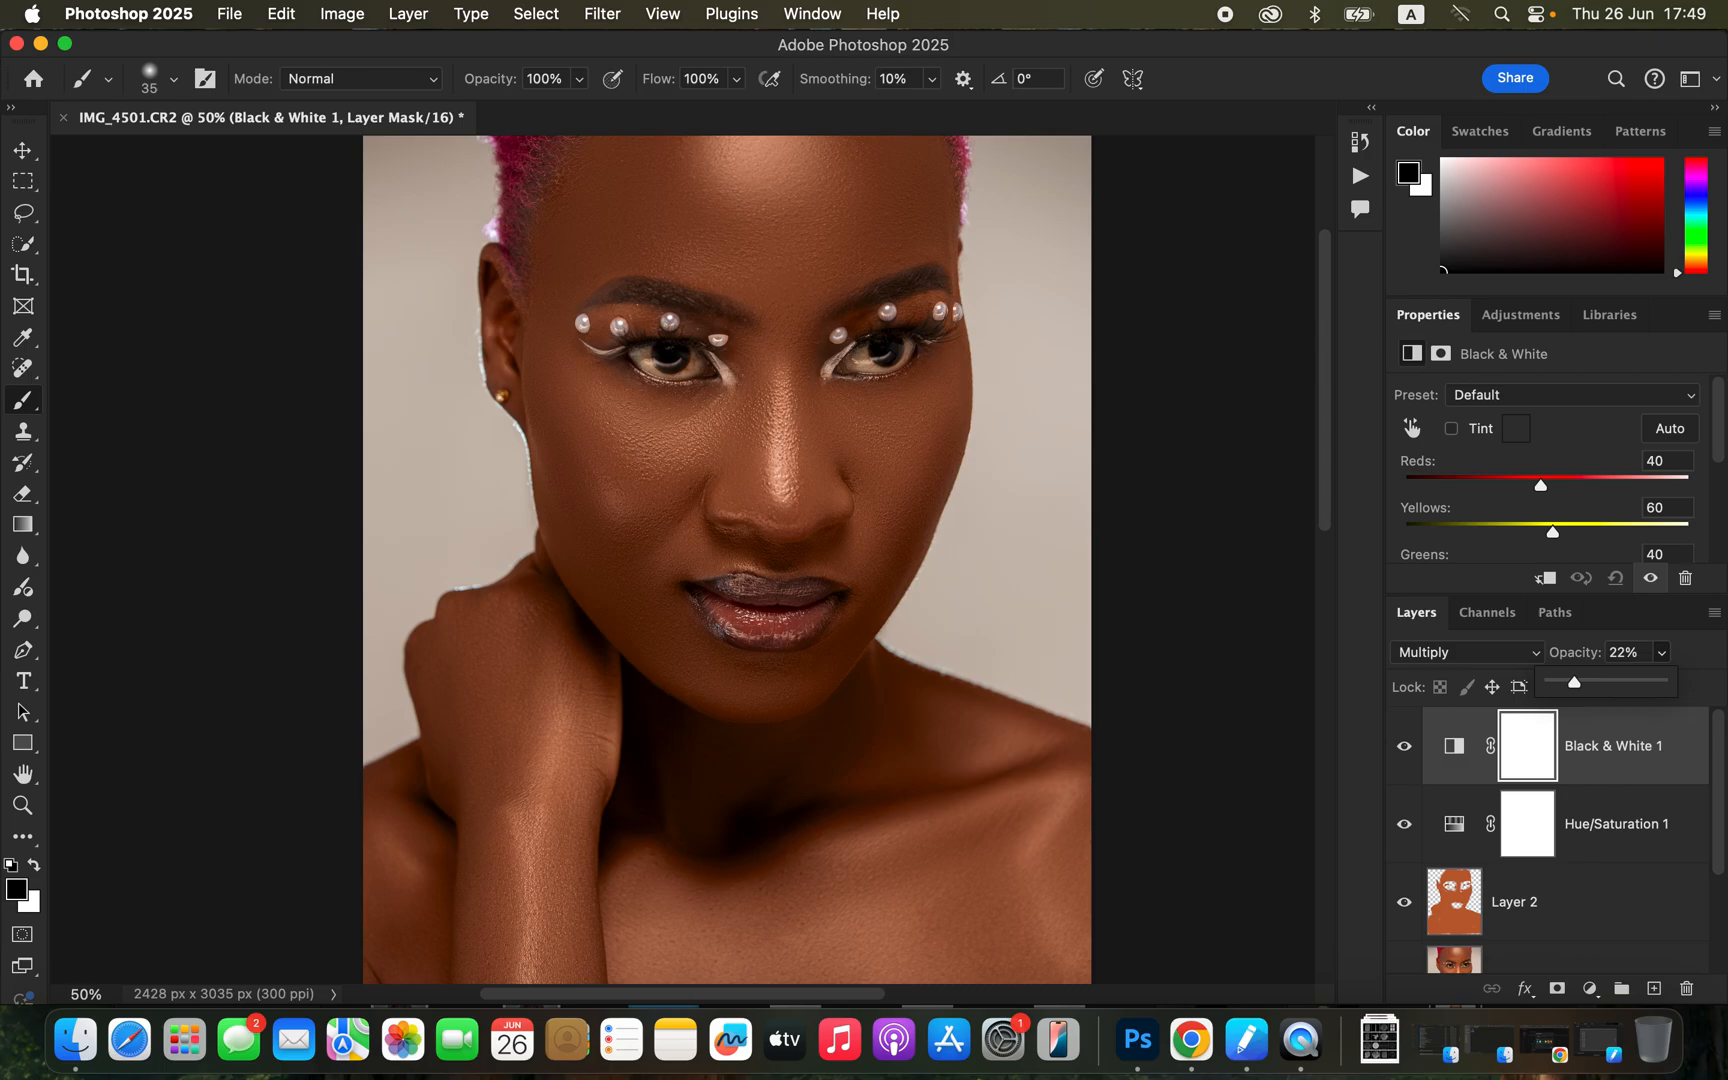
# Step: Add a Selective Color adjustment layer, slightly raise Cyan in the Blacks and toggle the layer's visibility to compare
pyautogui.click(1590, 988)
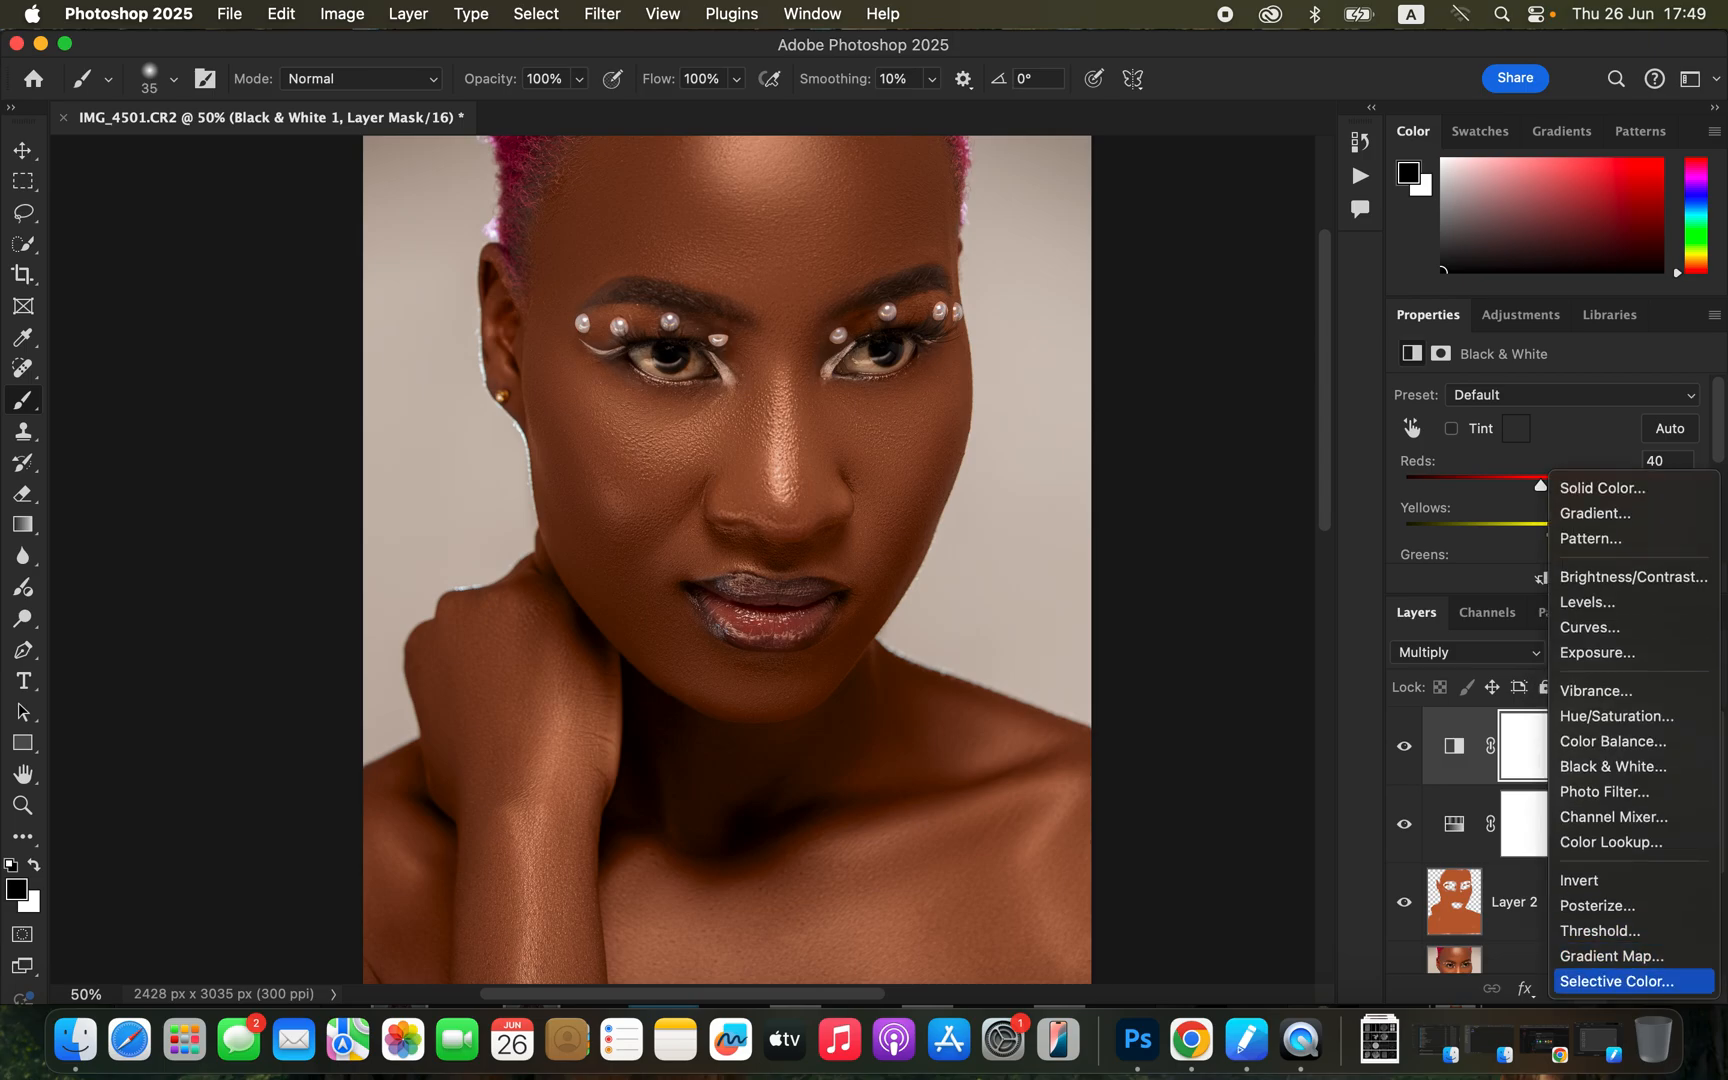
pyautogui.click(1617, 981)
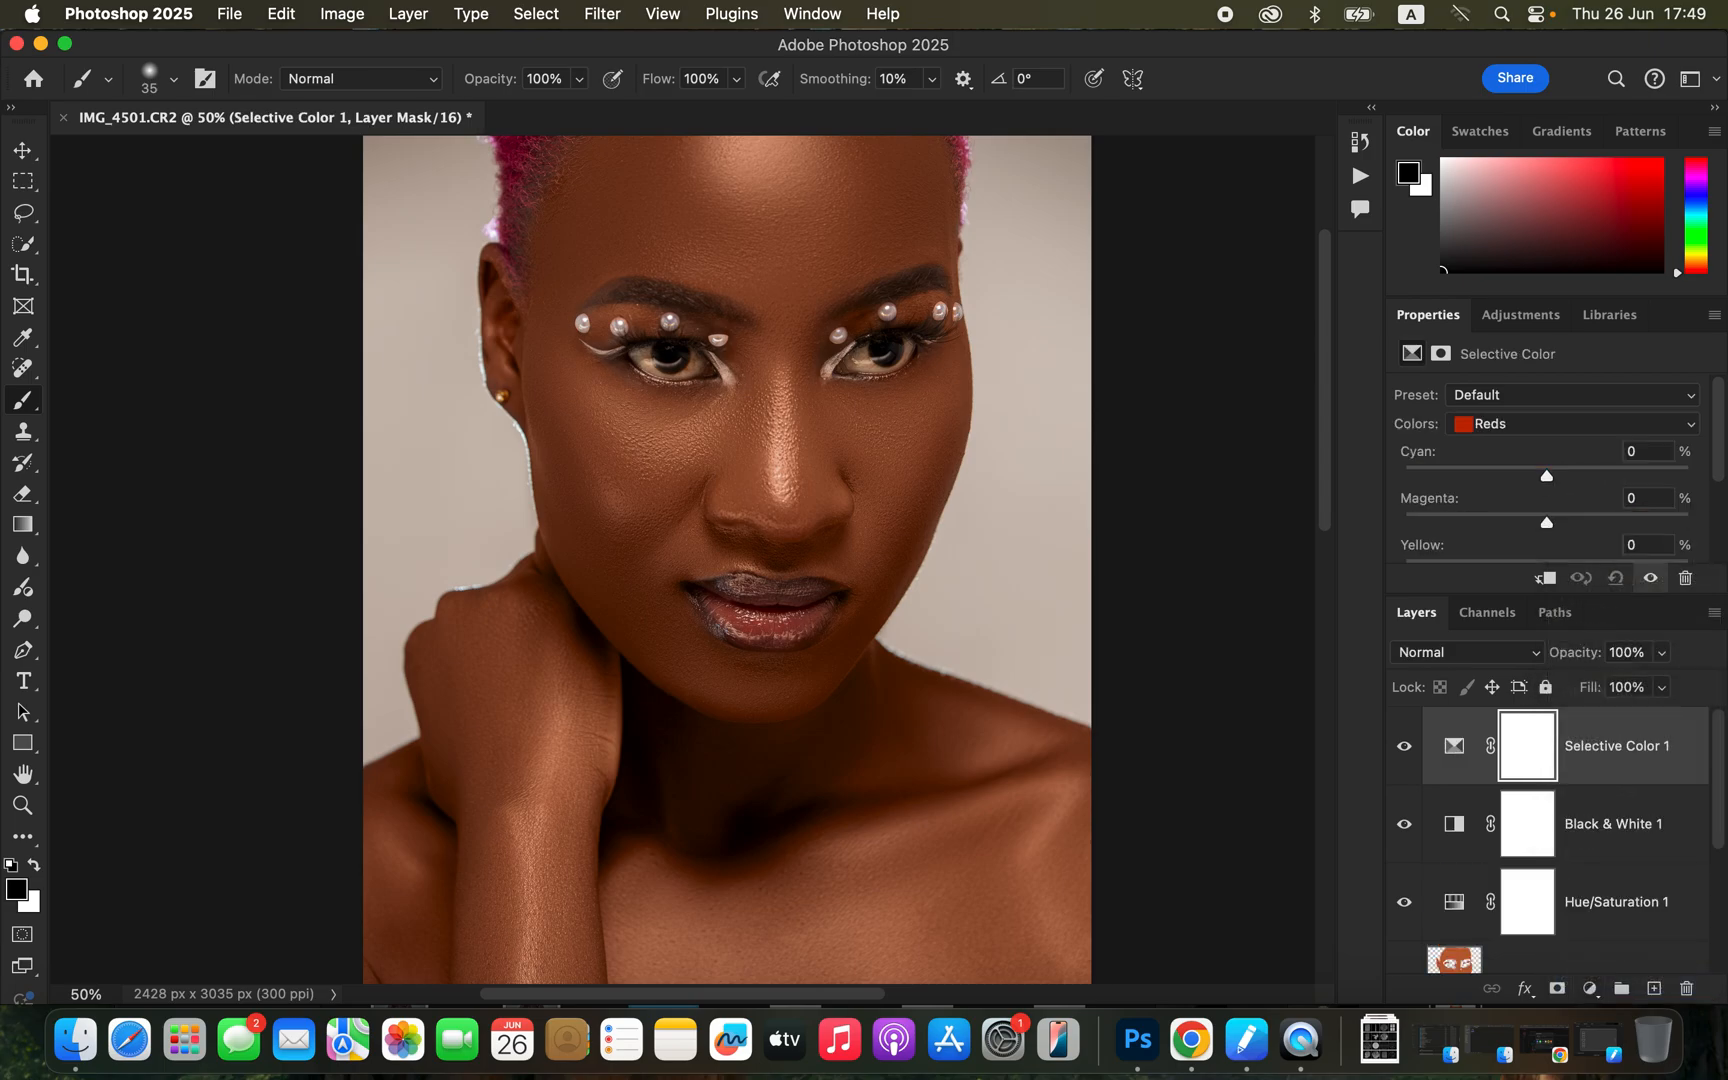
pyautogui.click(1575, 424)
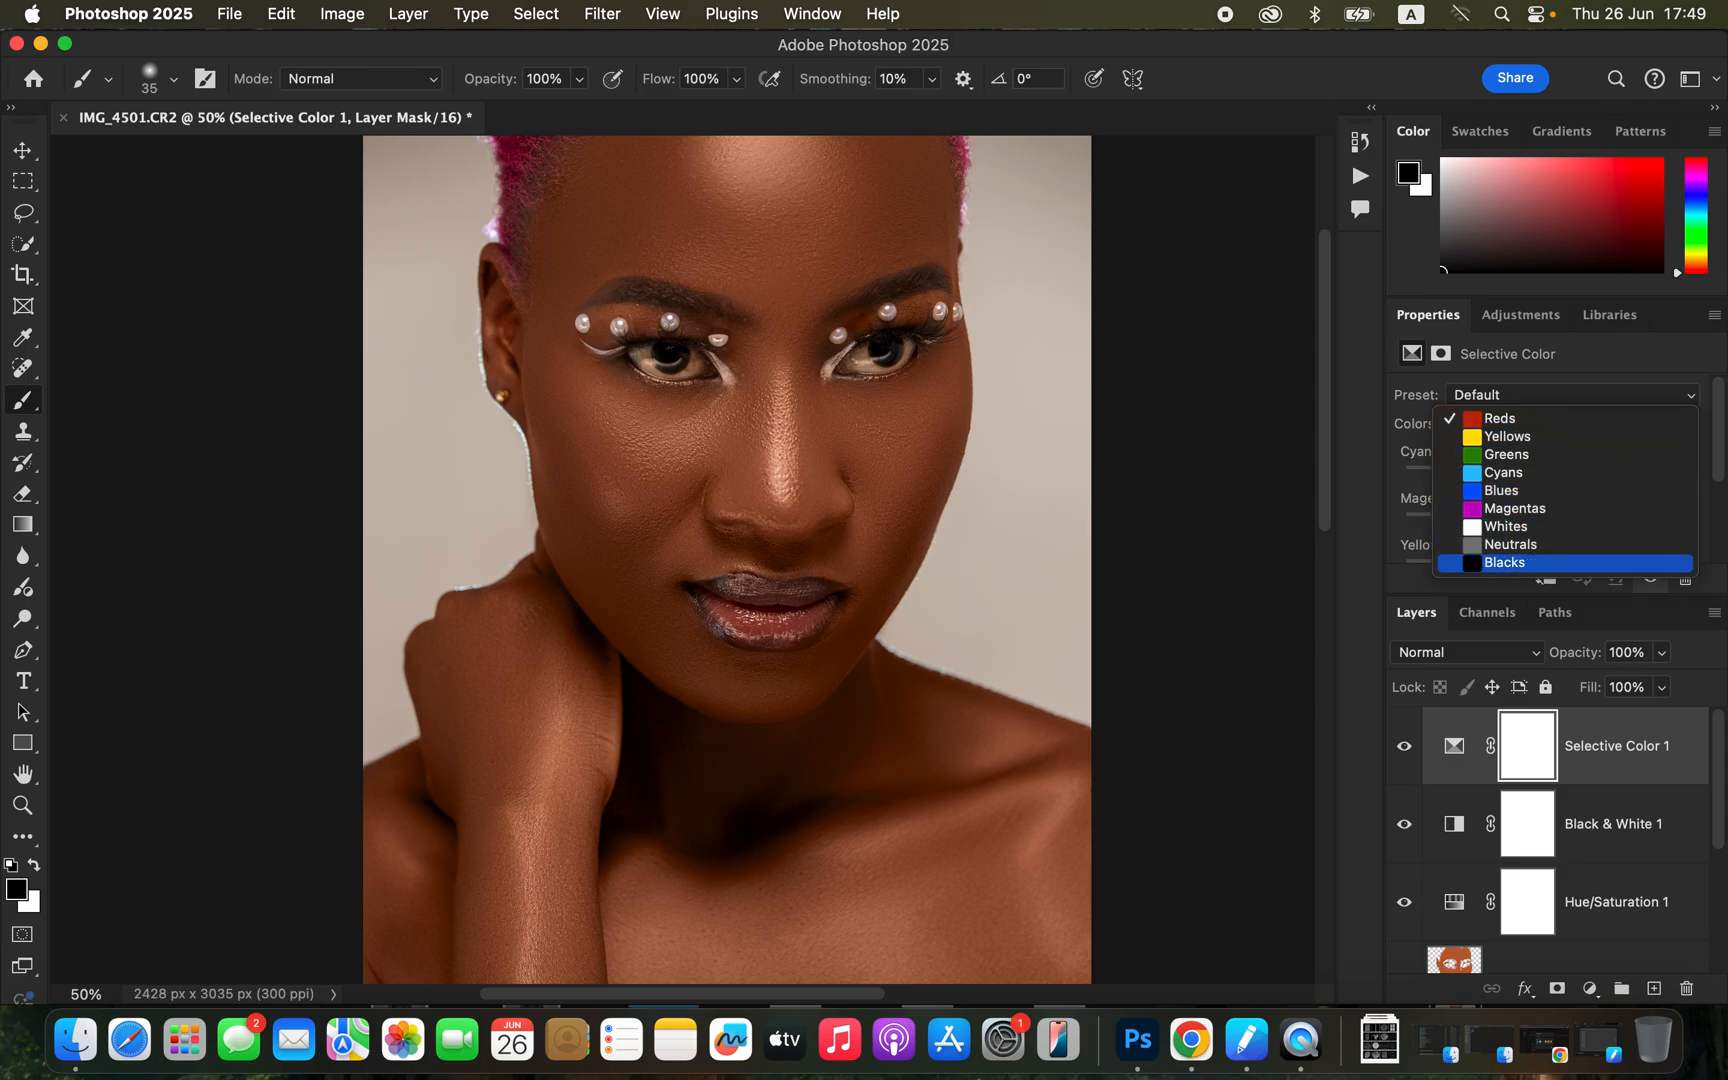
pyautogui.click(1500, 563)
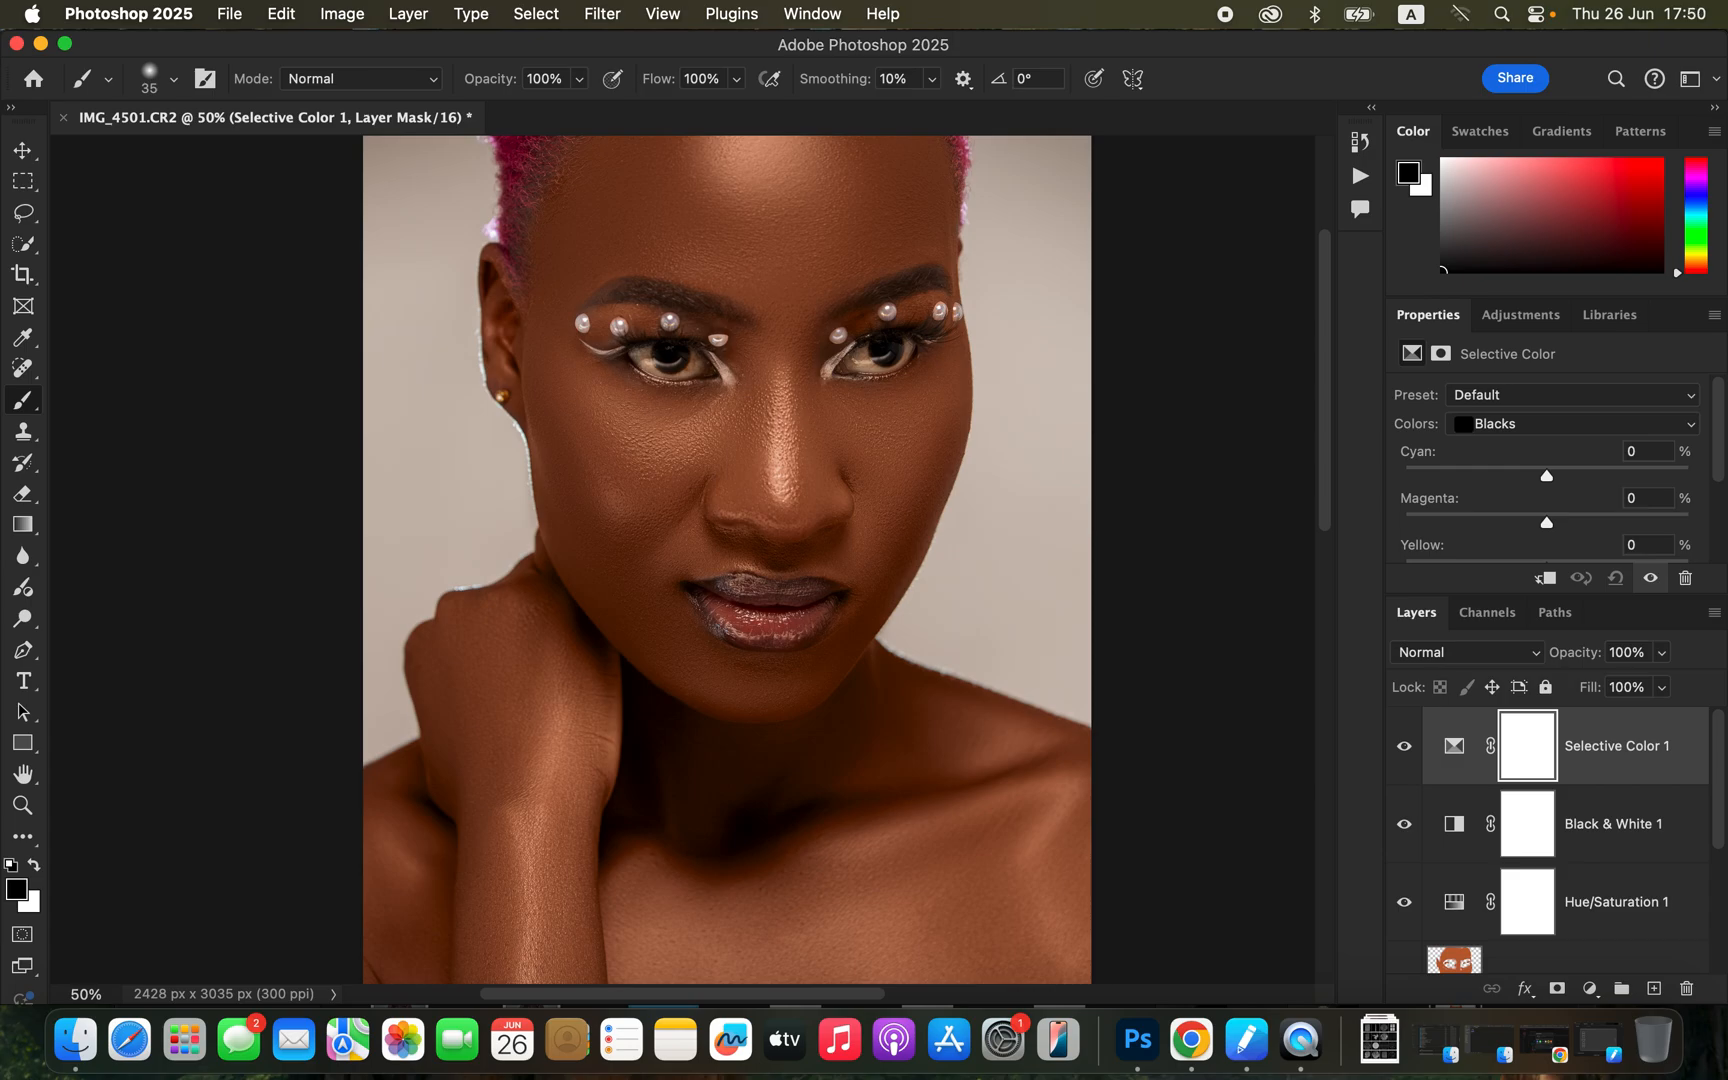
pyautogui.moveTo(1547, 476); pyautogui.dragTo(1554, 476)
pyautogui.click(1404, 746)
pyautogui.click(1404, 746)
# Step: Add a second Selective Color layer and set the Whites to Cyan +73% and Yellow -100%
pyautogui.click(1589, 988)
pyautogui.click(1630, 980)
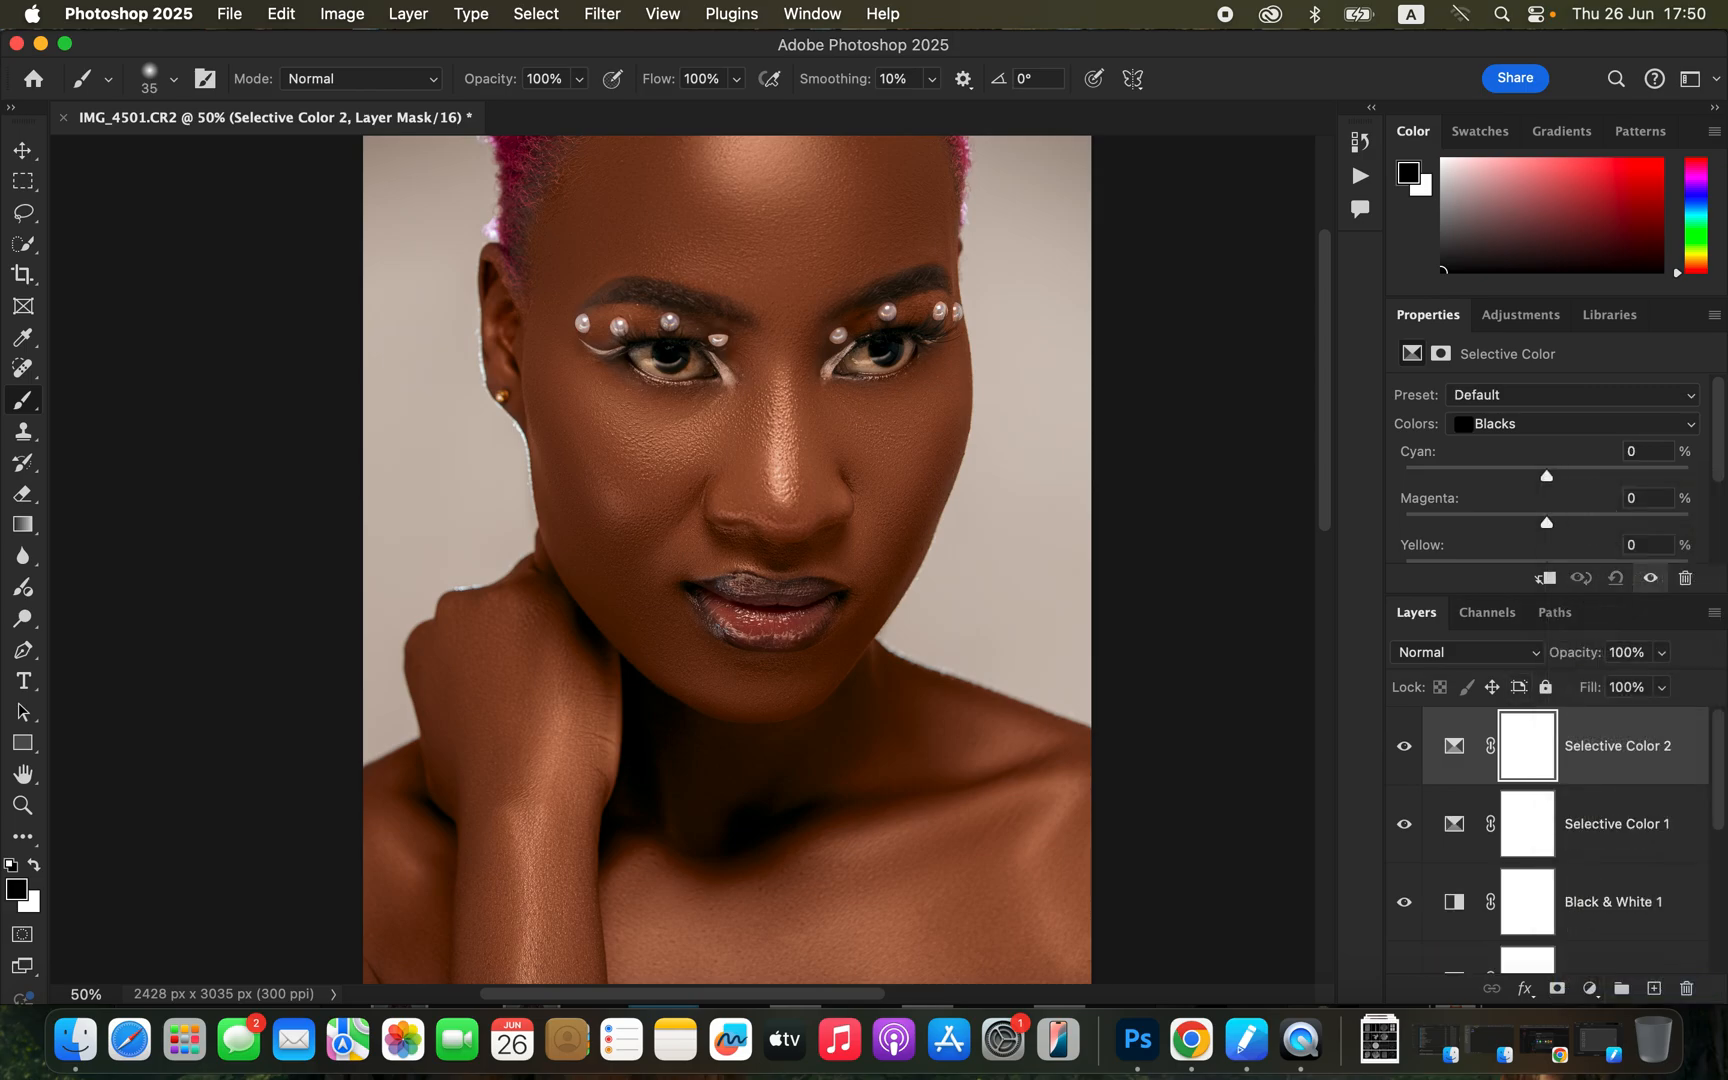
pyautogui.click(1572, 424)
pyautogui.click(1540, 383)
pyautogui.moveTo(1547, 475); pyautogui.dragTo(1651, 475)
pyautogui.scroll(-1, 1545, 470)
pyautogui.moveTo(1547, 538); pyautogui.dragTo(1404, 538)
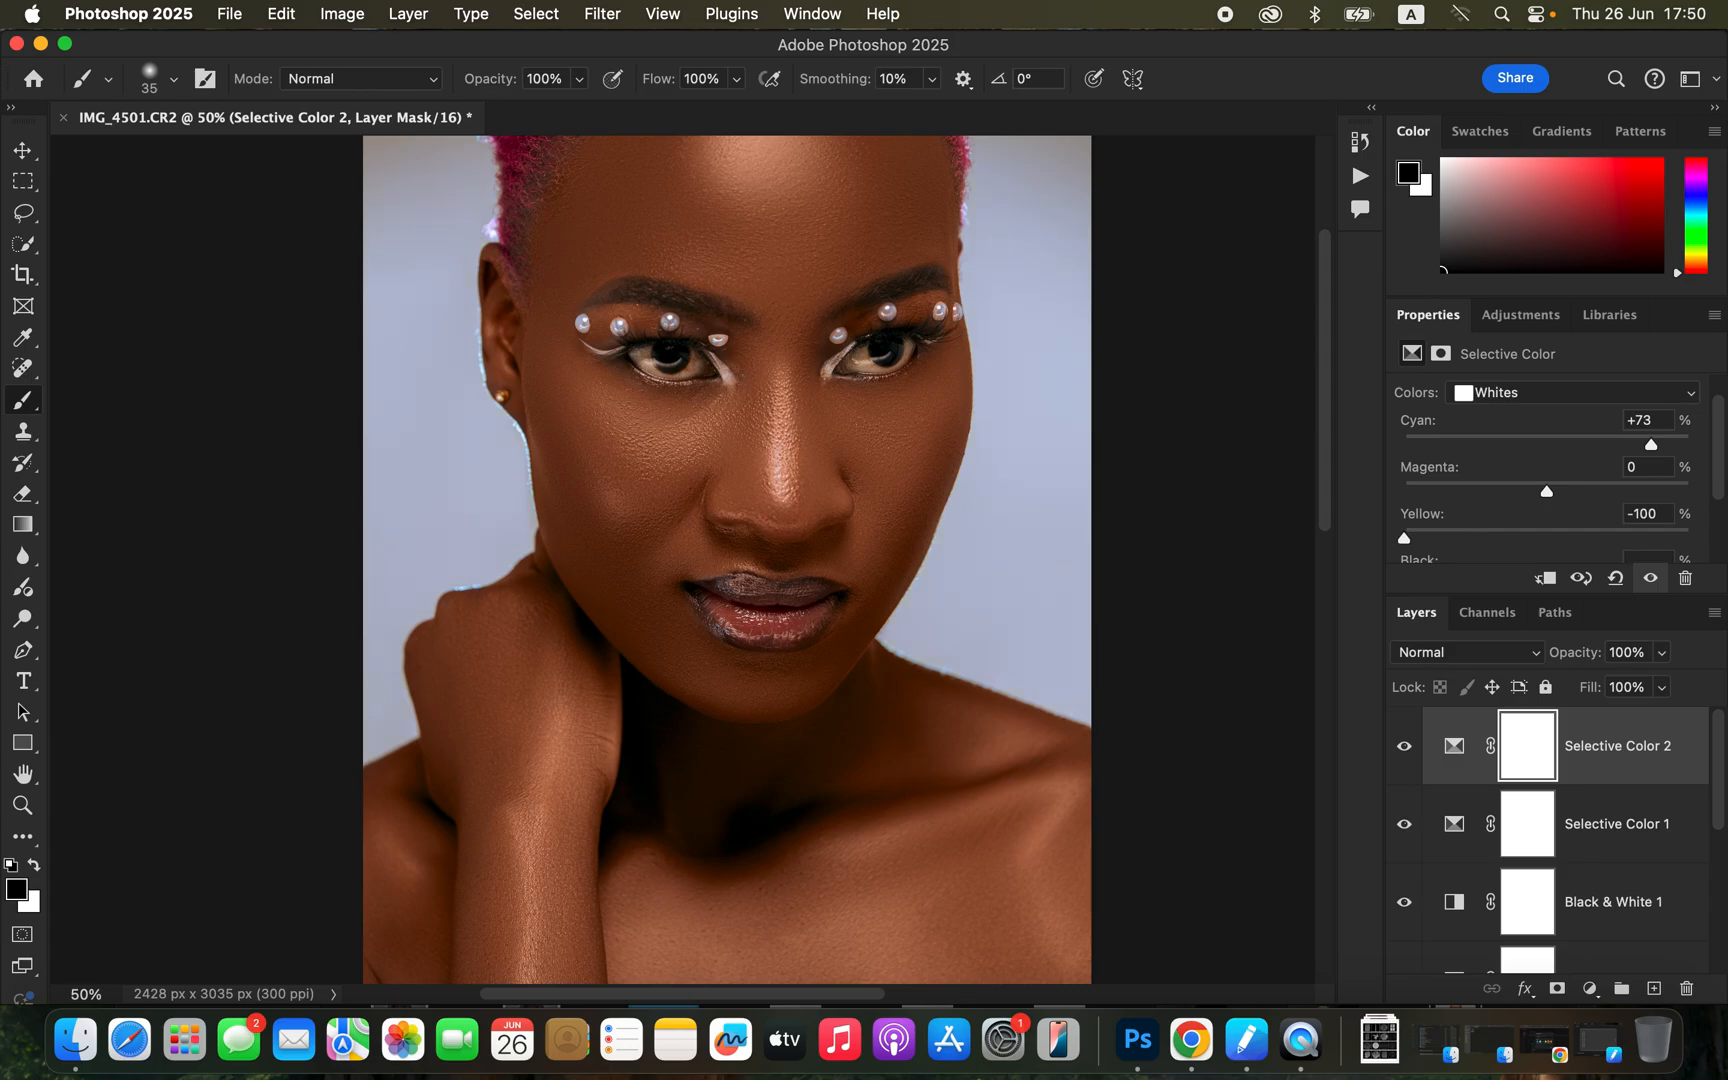
# Step: Try a Black value of -43% and a lower Magenta for the Whites, undoing each change
pyautogui.scroll(-2, 1545, 470)
pyautogui.moveTo(1546, 539); pyautogui.dragTo(1485, 539)
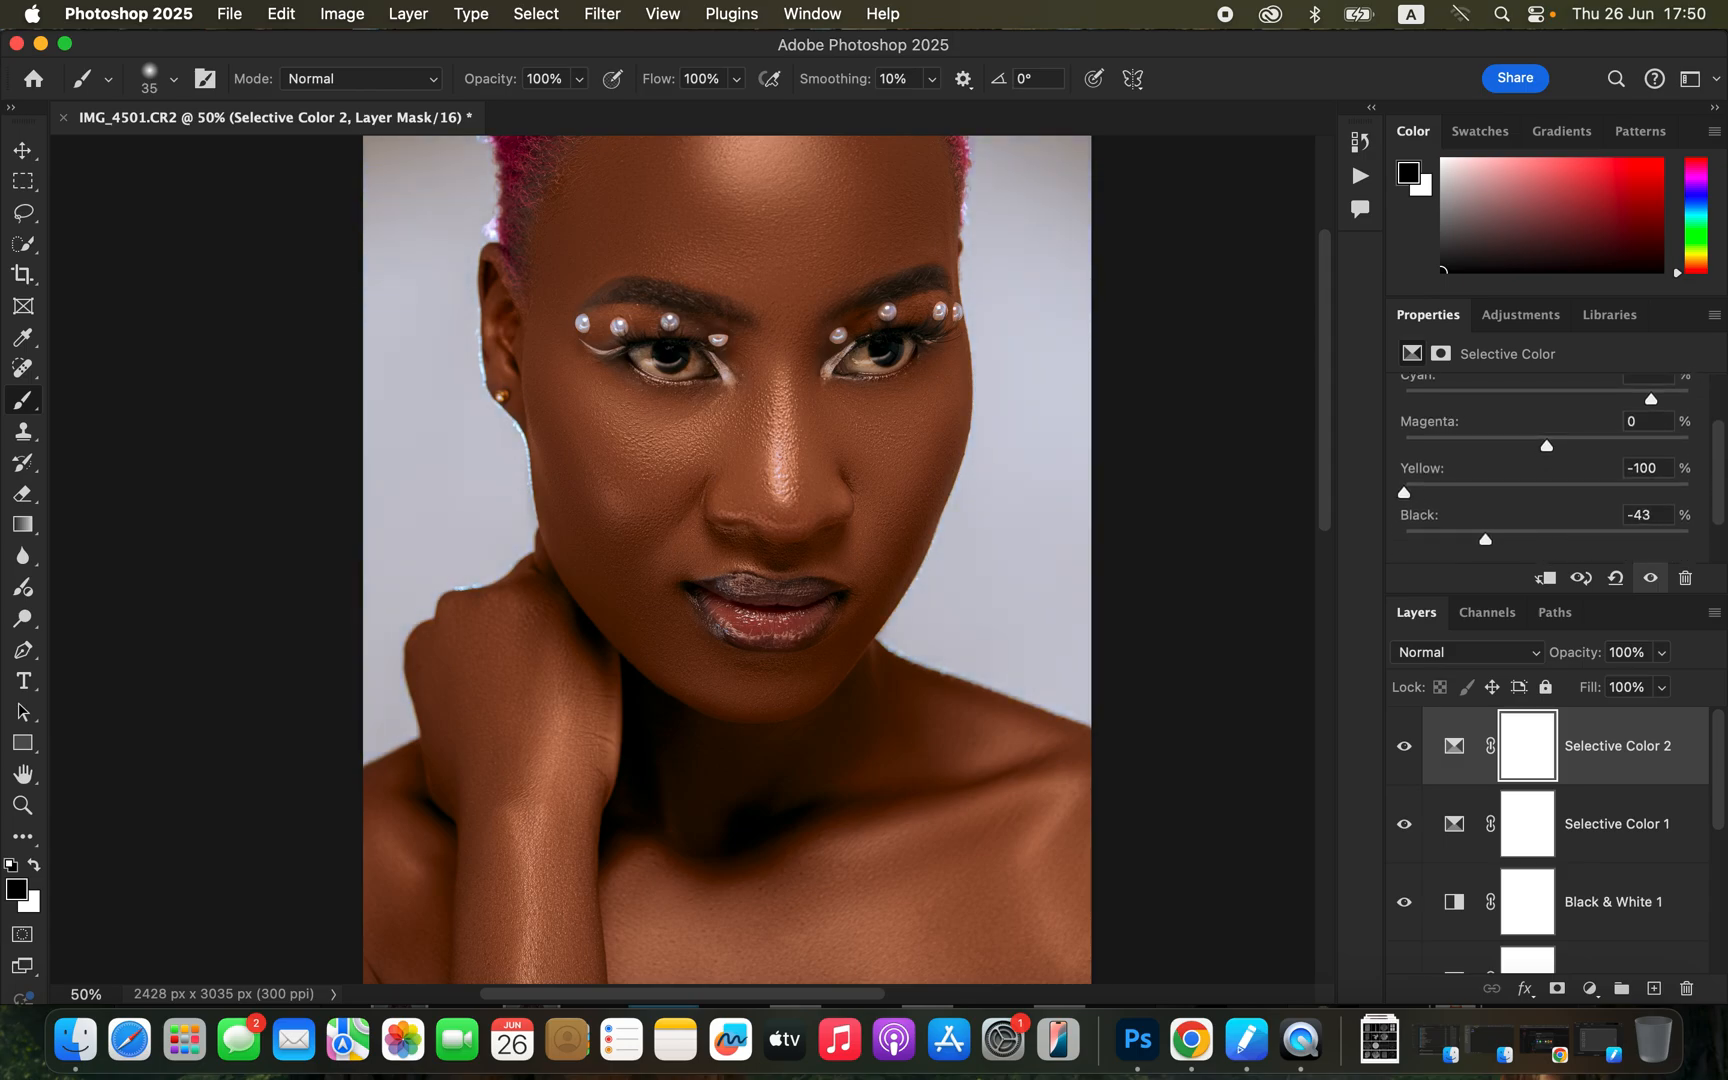
pyautogui.press('super+z')
pyautogui.moveTo(1546, 445); pyautogui.dragTo(1493, 445)
pyautogui.press('super+z')
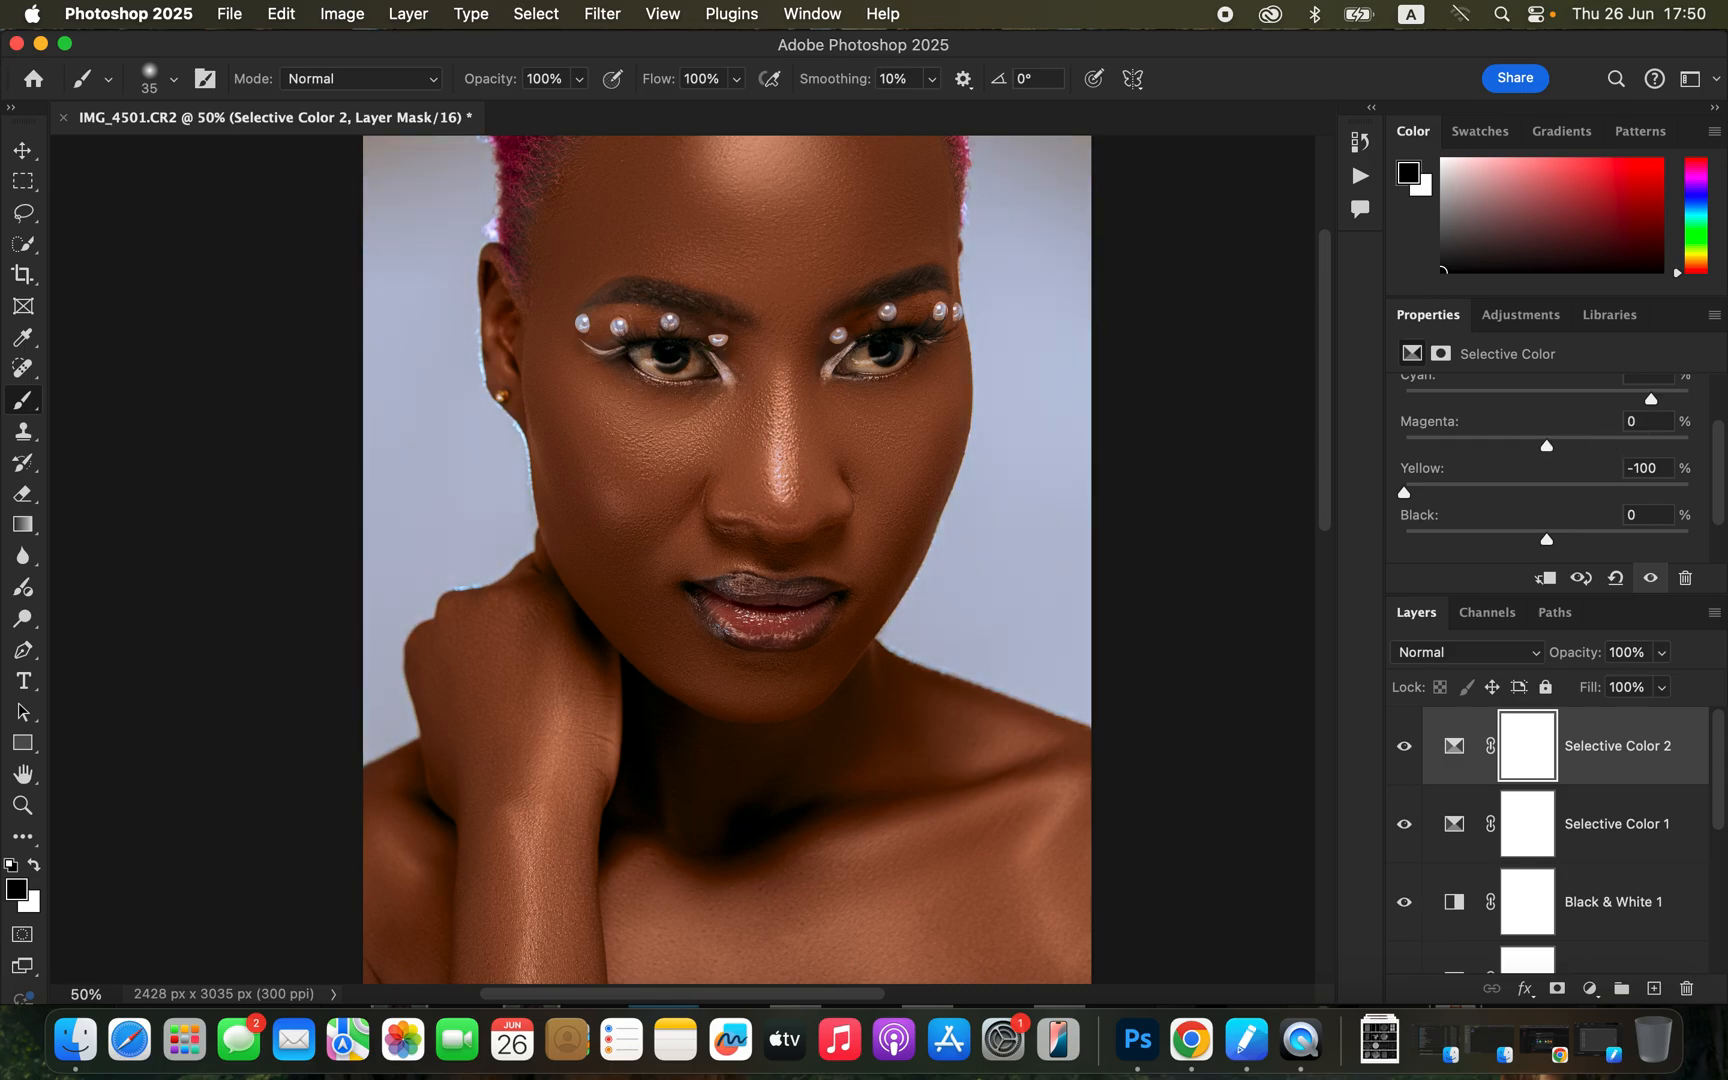
# Step: Raise Cyan in the Whites to its maximum and toggle the second Selective Color layer to compare the whole portrait
pyautogui.moveTo(1651, 398); pyautogui.dragTo(1690, 398)
pyautogui.click(1404, 746)
pyautogui.click(1404, 746)
pyautogui.press('super+minus')
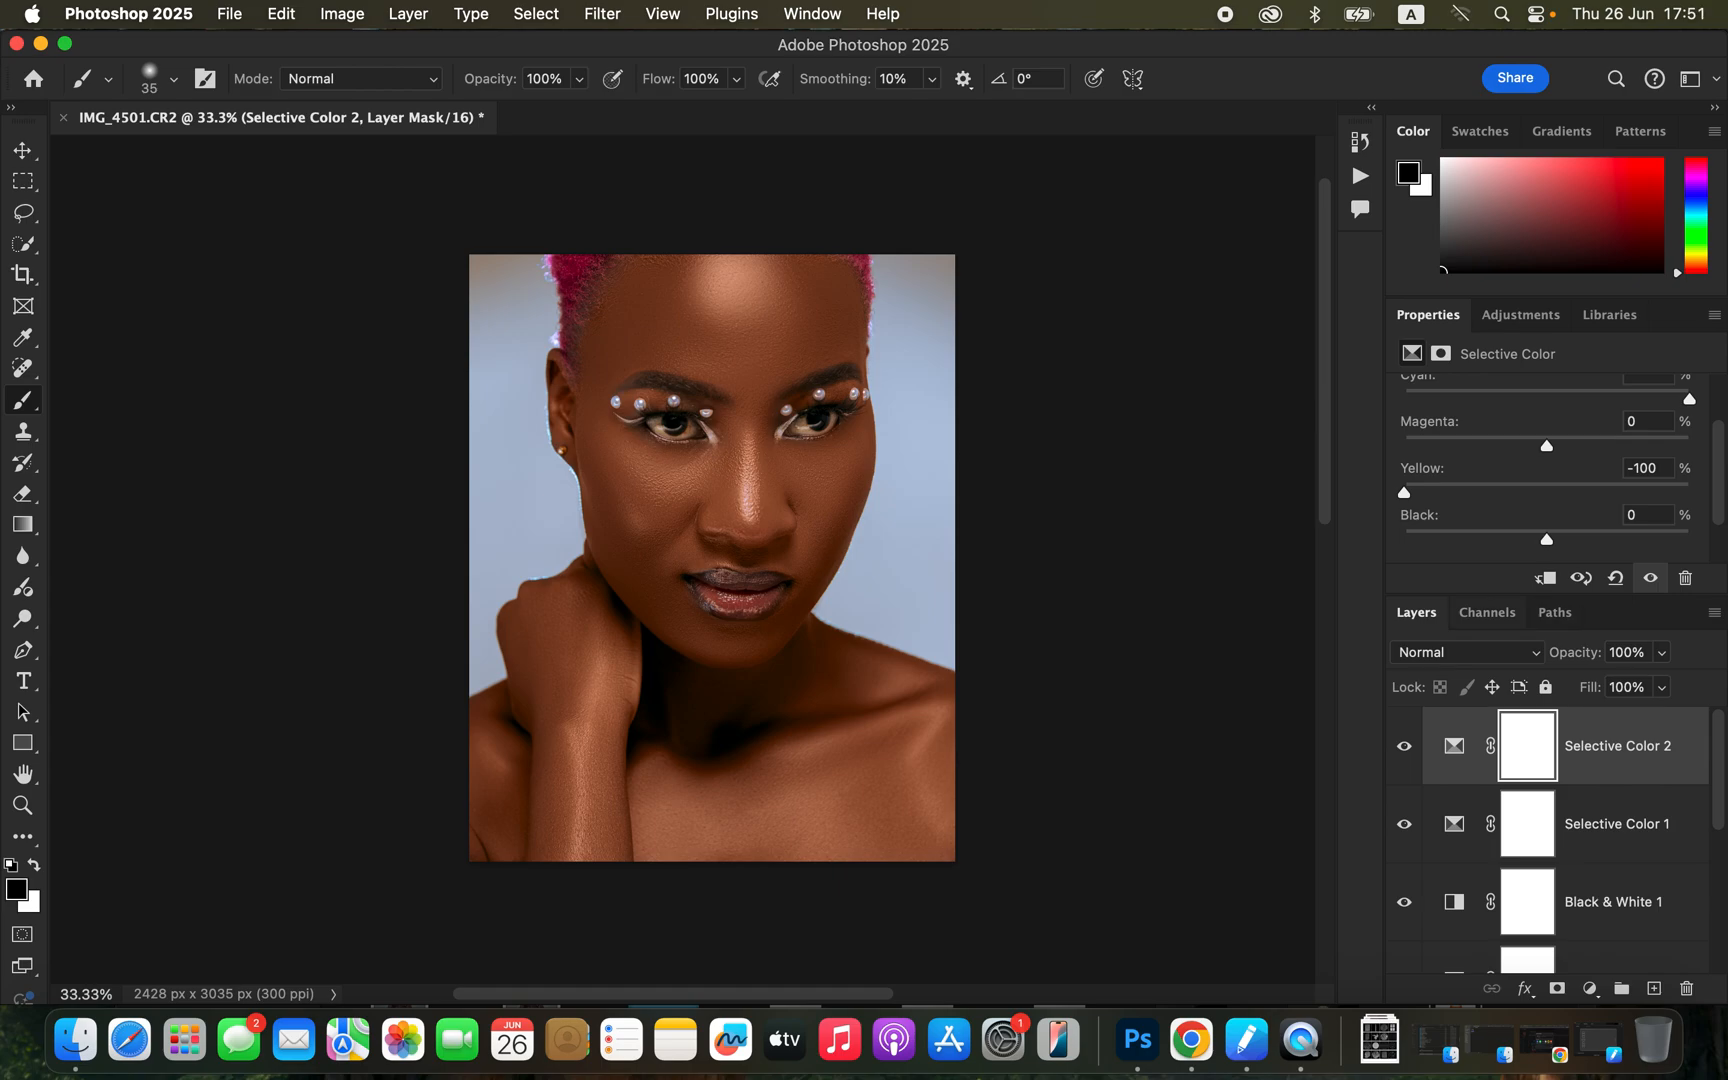
# Step: Add a Hue/Saturation adjustment layer and lower the Master saturation to -77
pyautogui.click(1590, 988)
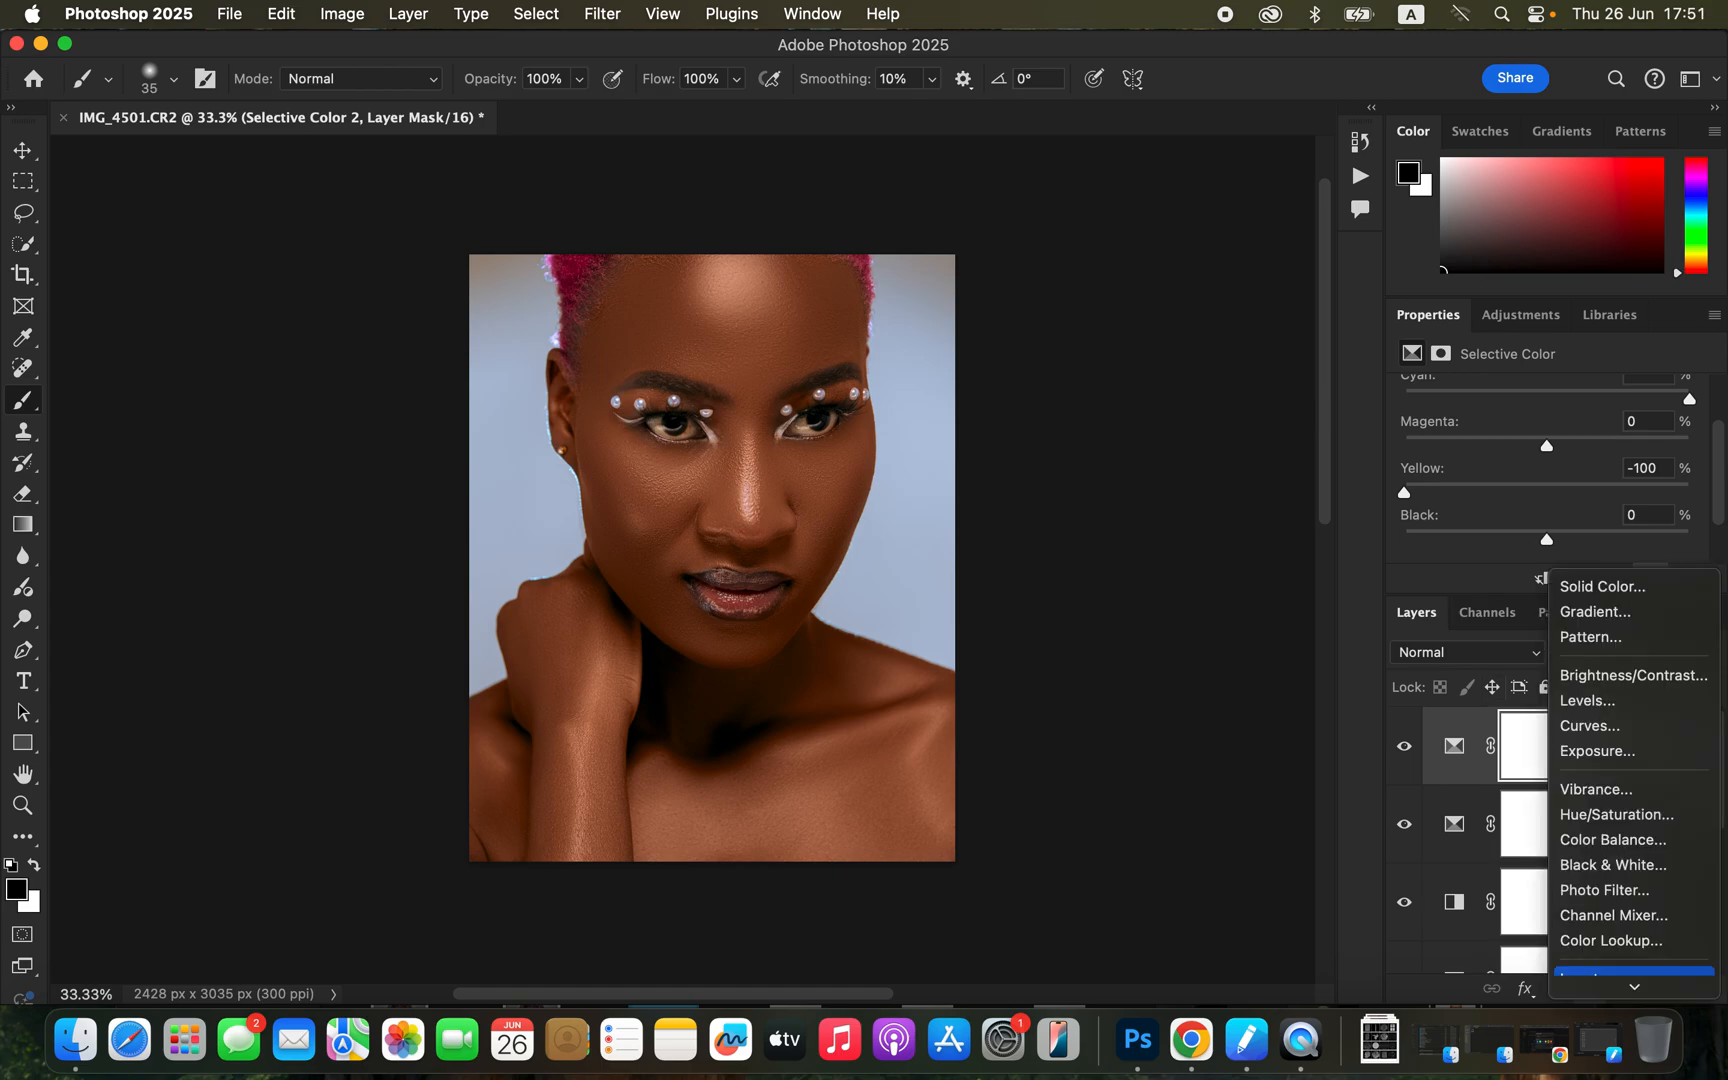
pyautogui.click(1616, 718)
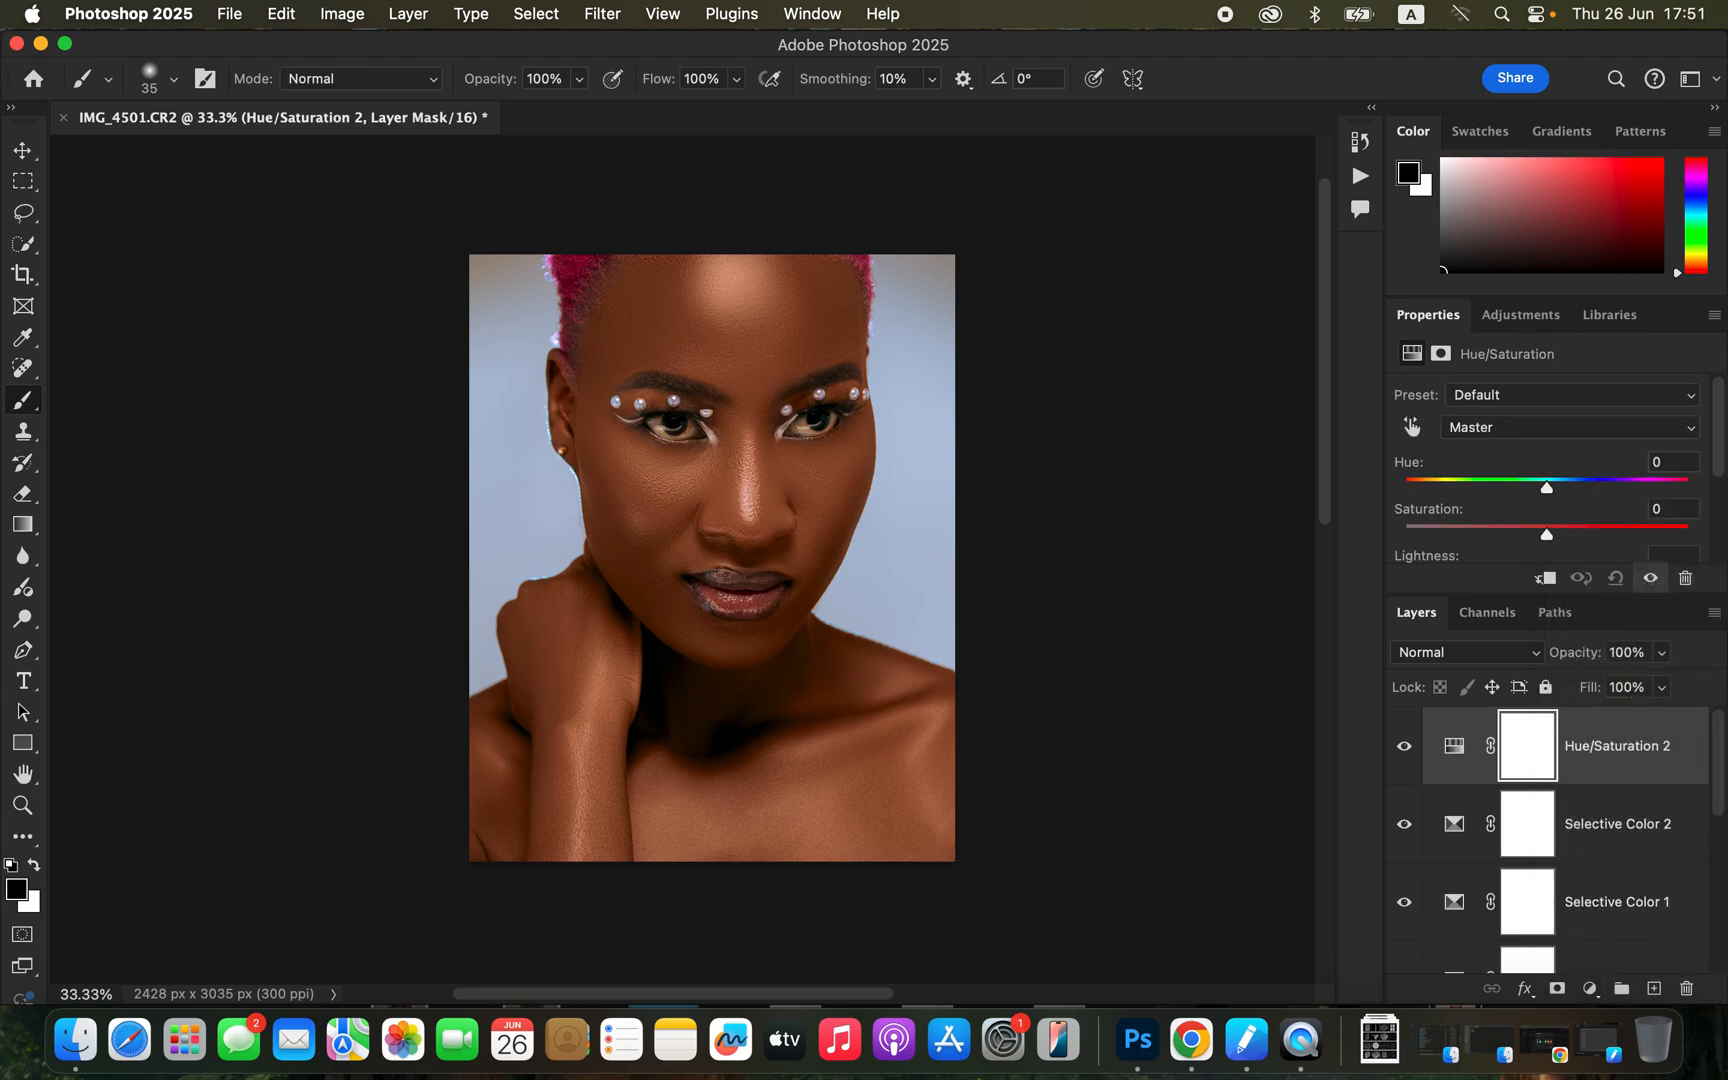
pyautogui.click(1570, 427)
pyautogui.click(1570, 427)
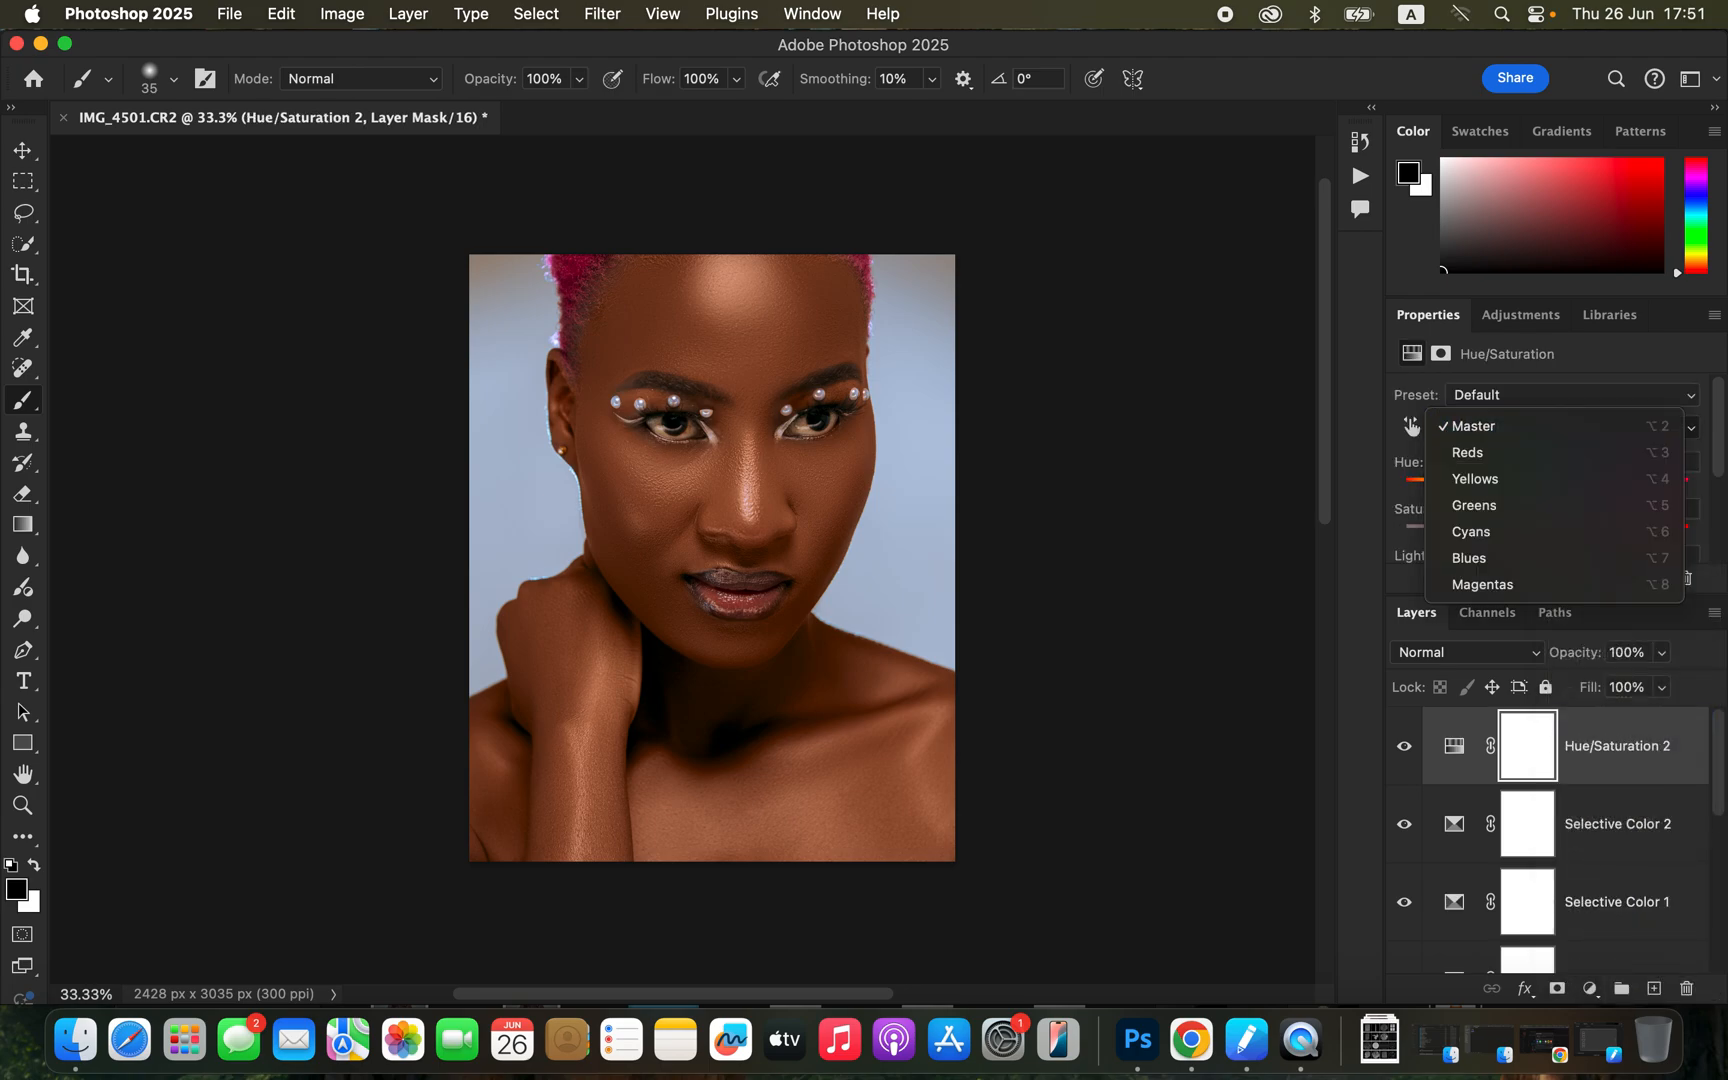
pyautogui.moveTo(1546, 534); pyautogui.dragTo(1436, 534)
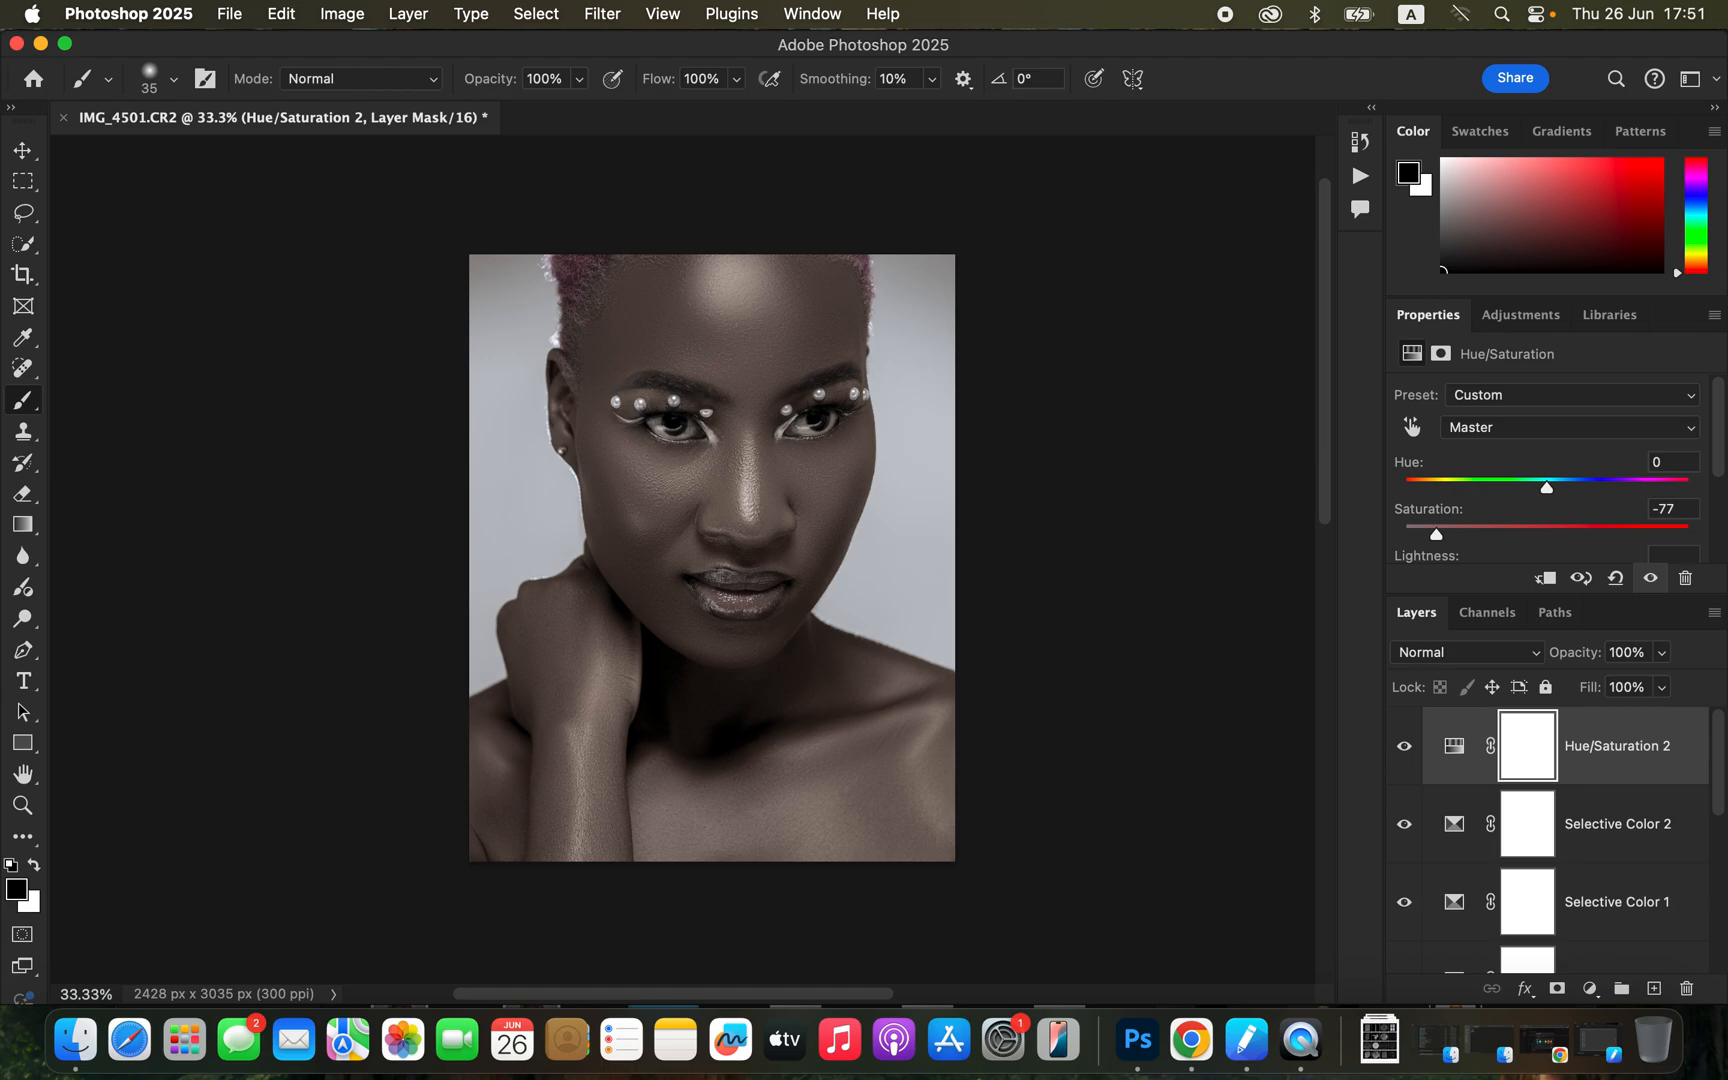
# Step: Invert the new Hue/Saturation layer's mask to black and paint white over both eyes and the pearls around them
pyautogui.press('super+plus')
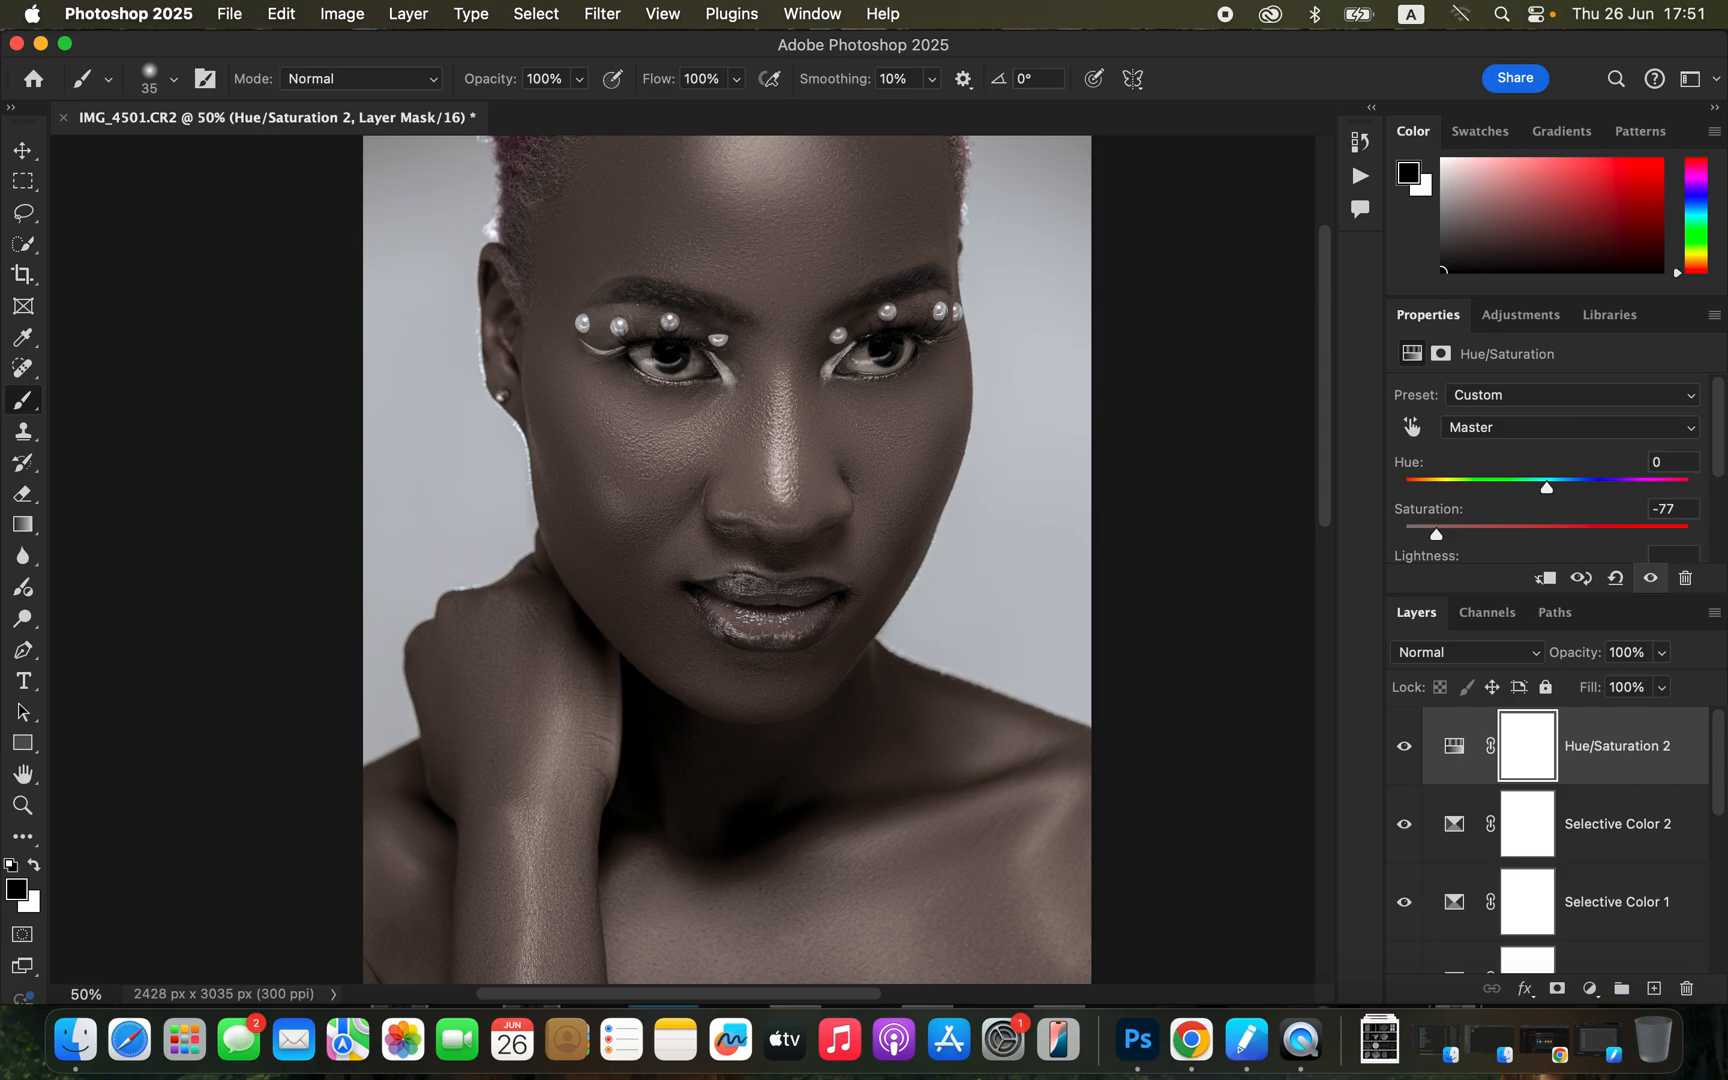
pyautogui.press('super+i')
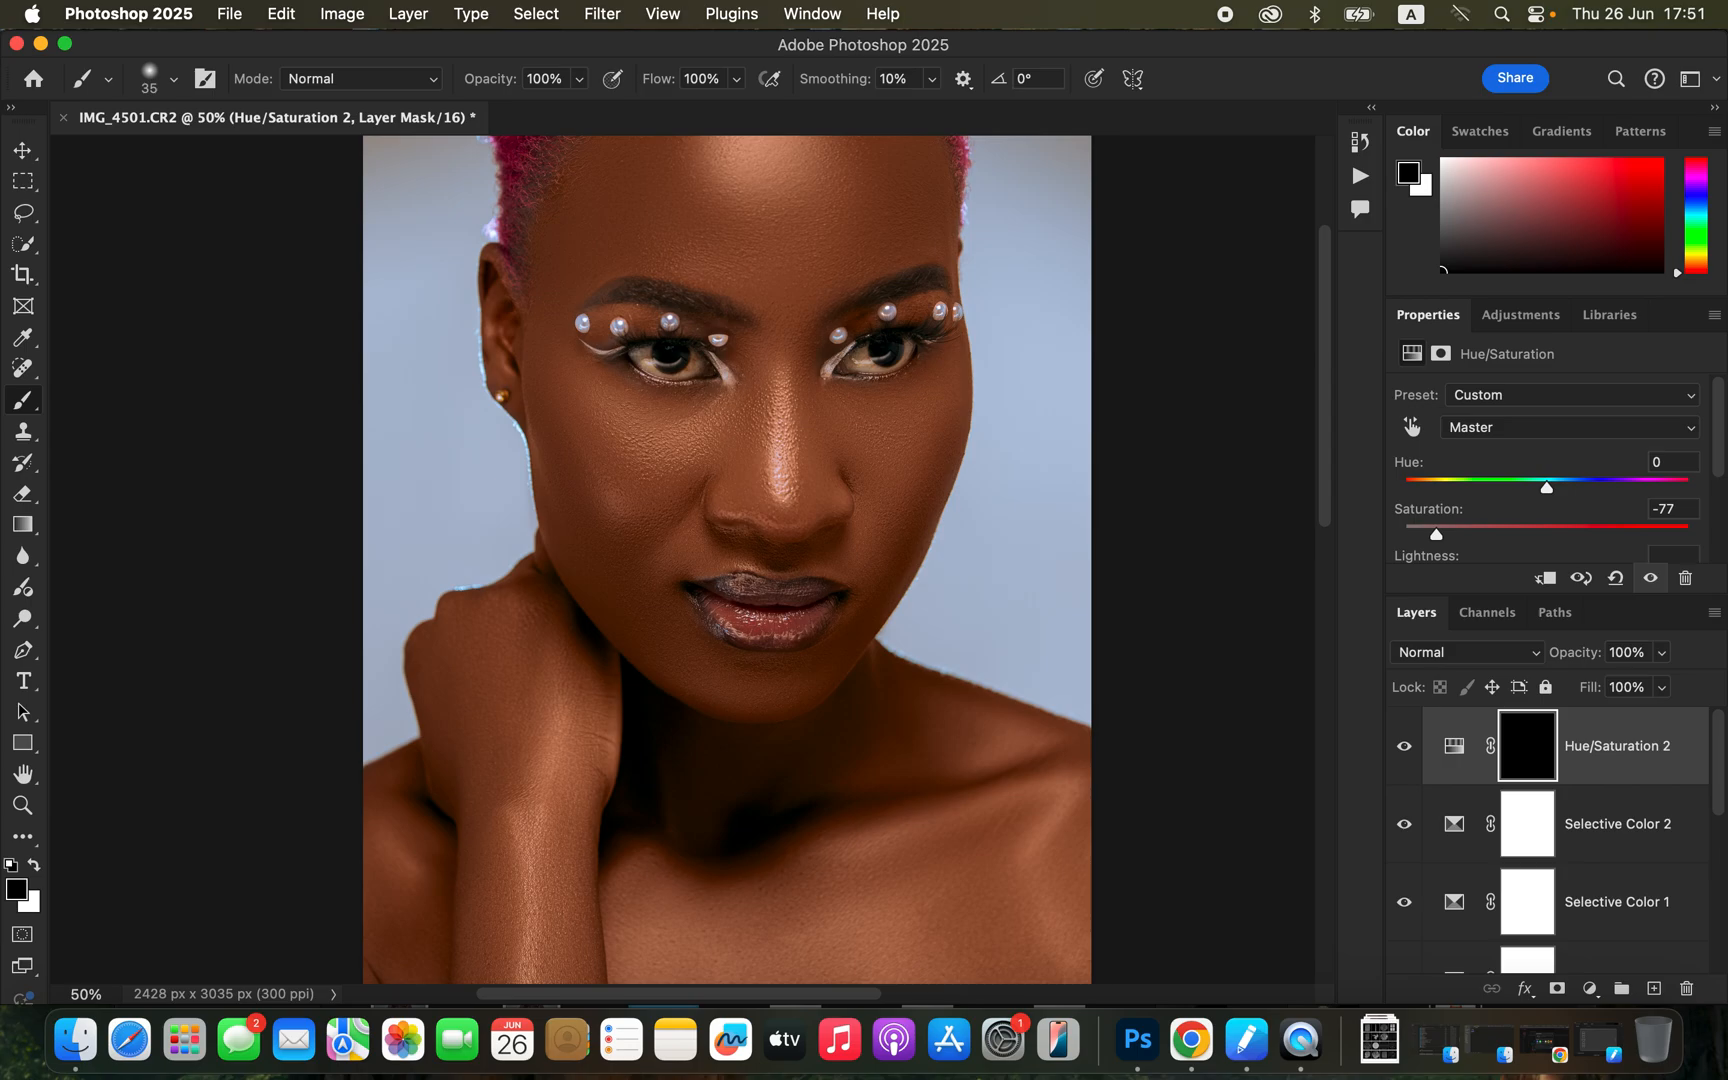
pyautogui.press('x')
pyautogui.press('x')
pyautogui.press('x')
pyautogui.press('x')
pyautogui.press('x')
pyautogui.press('super+equal')
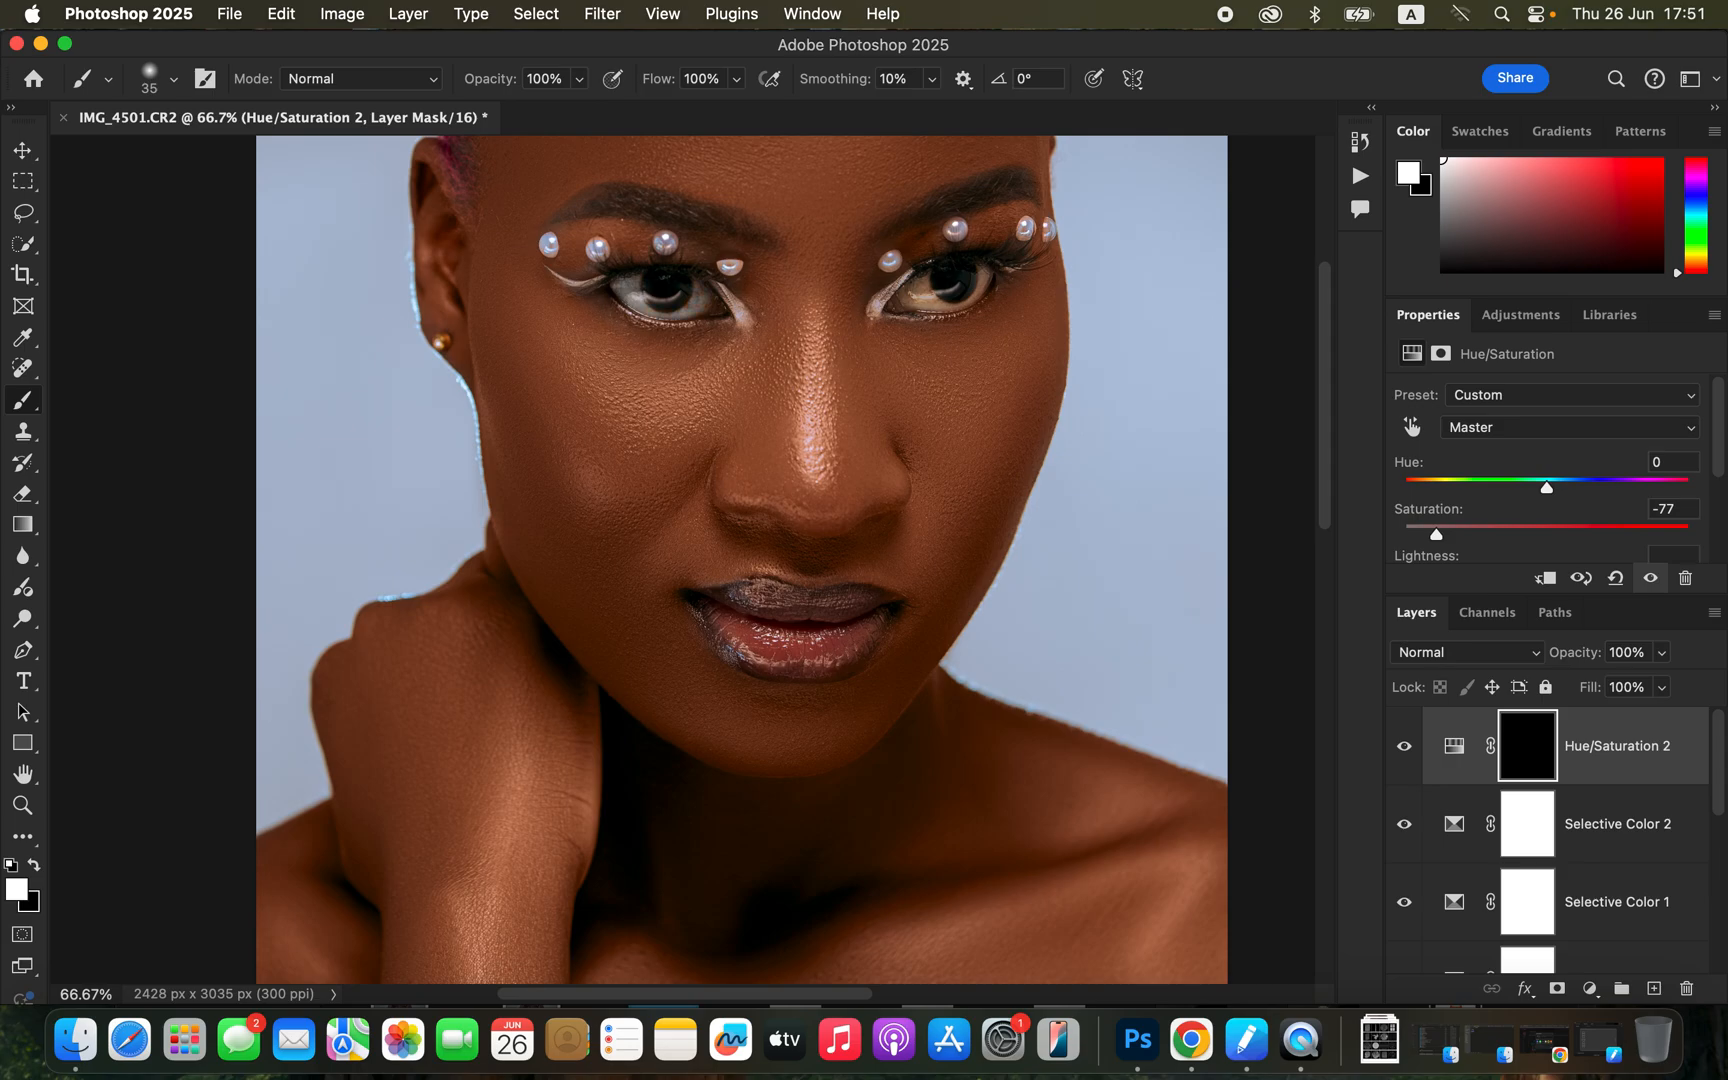
pyautogui.moveTo(626, 291); pyautogui.dragTo(712, 300)
# Step: Check the eyes against the whole portrait and reduce the masked Hue/Saturation layer's opacity to 88%
pyautogui.press('super+minus')
pyautogui.press('super+minus')
pyautogui.press('super+minus')
pyautogui.press('super+plus')
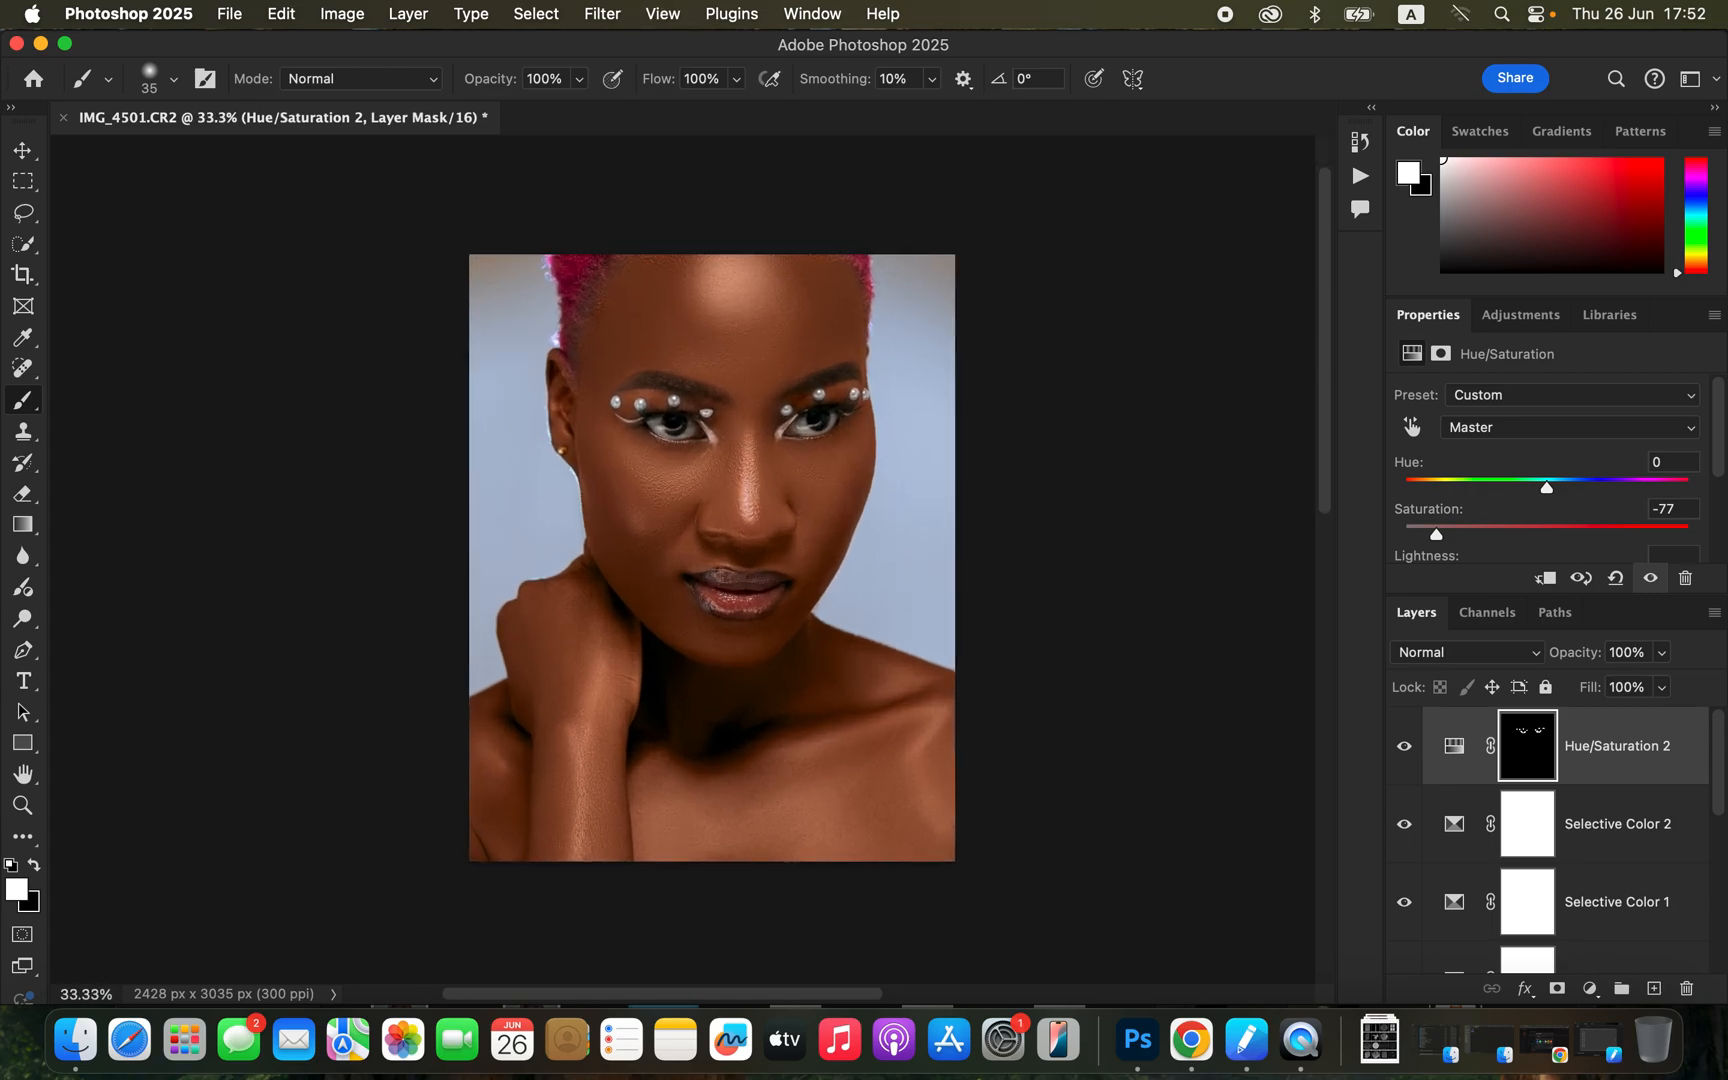
pyautogui.click(1661, 653)
pyautogui.moveTo(1660, 682); pyautogui.dragTo(1647, 682)
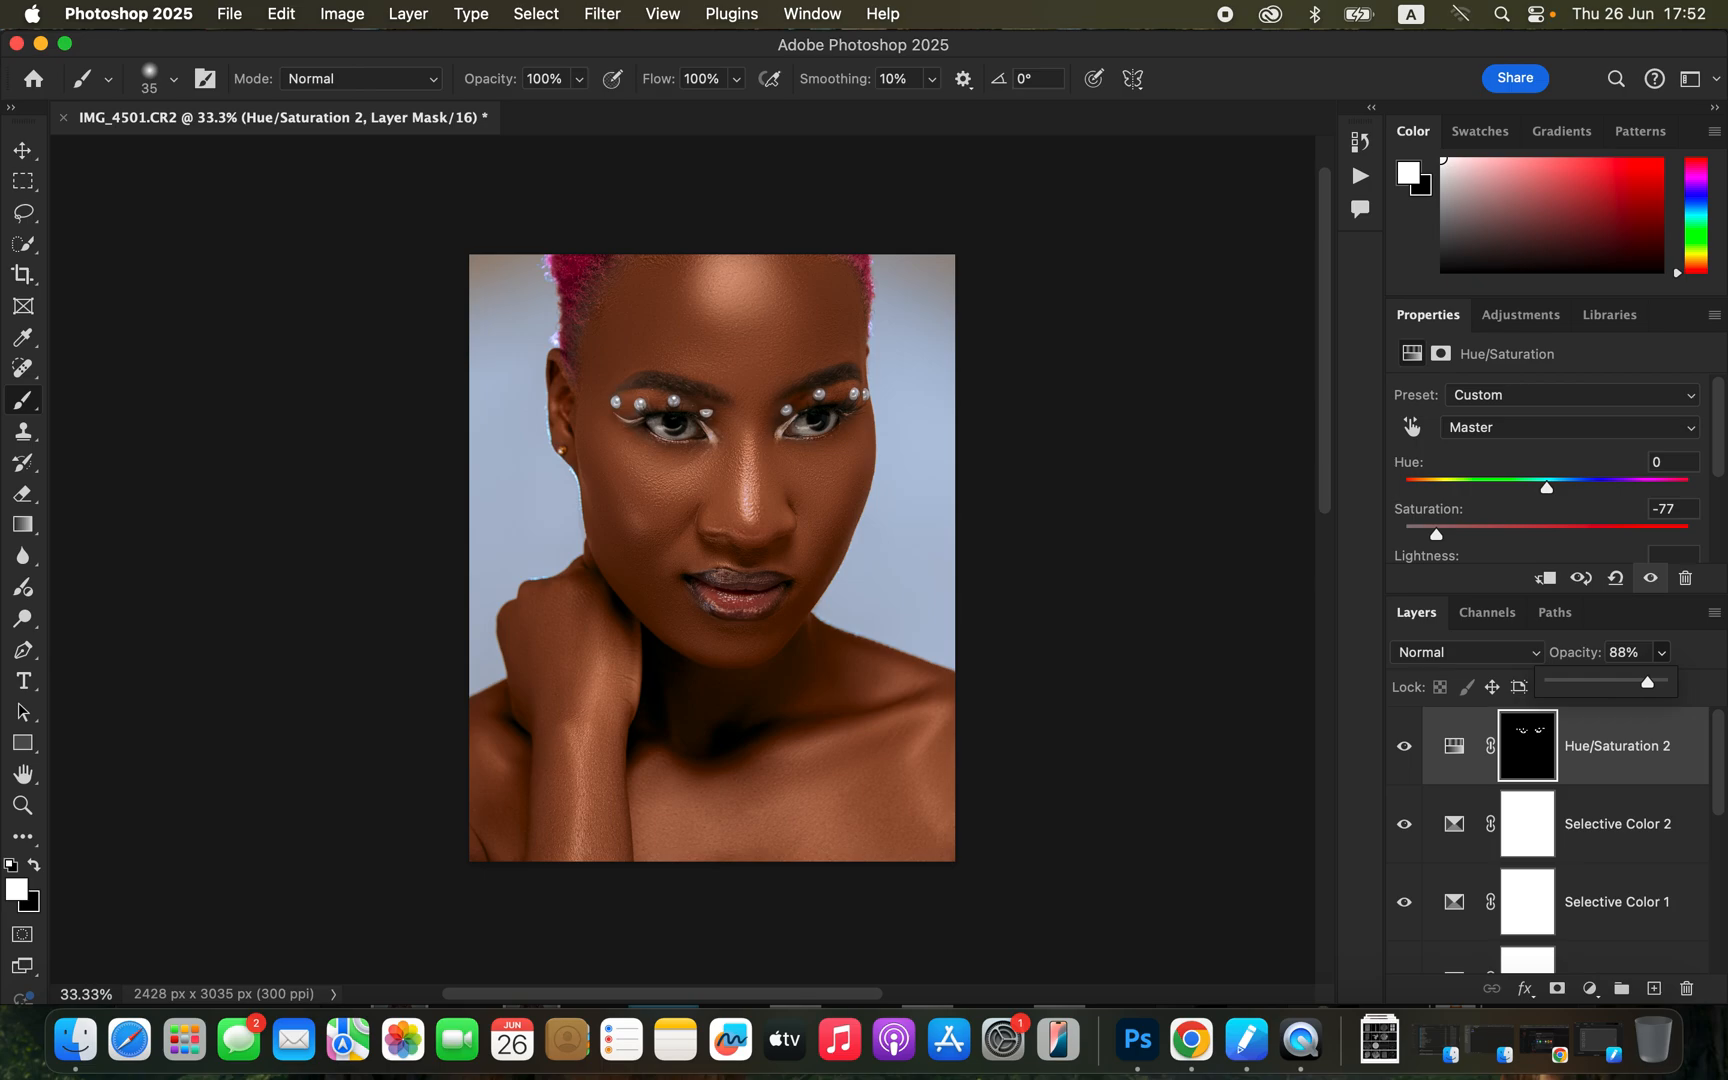
# Step: Add another Hue/Saturation adjustment layer and set the Lightness of the Reds to -17
pyautogui.click(1590, 988)
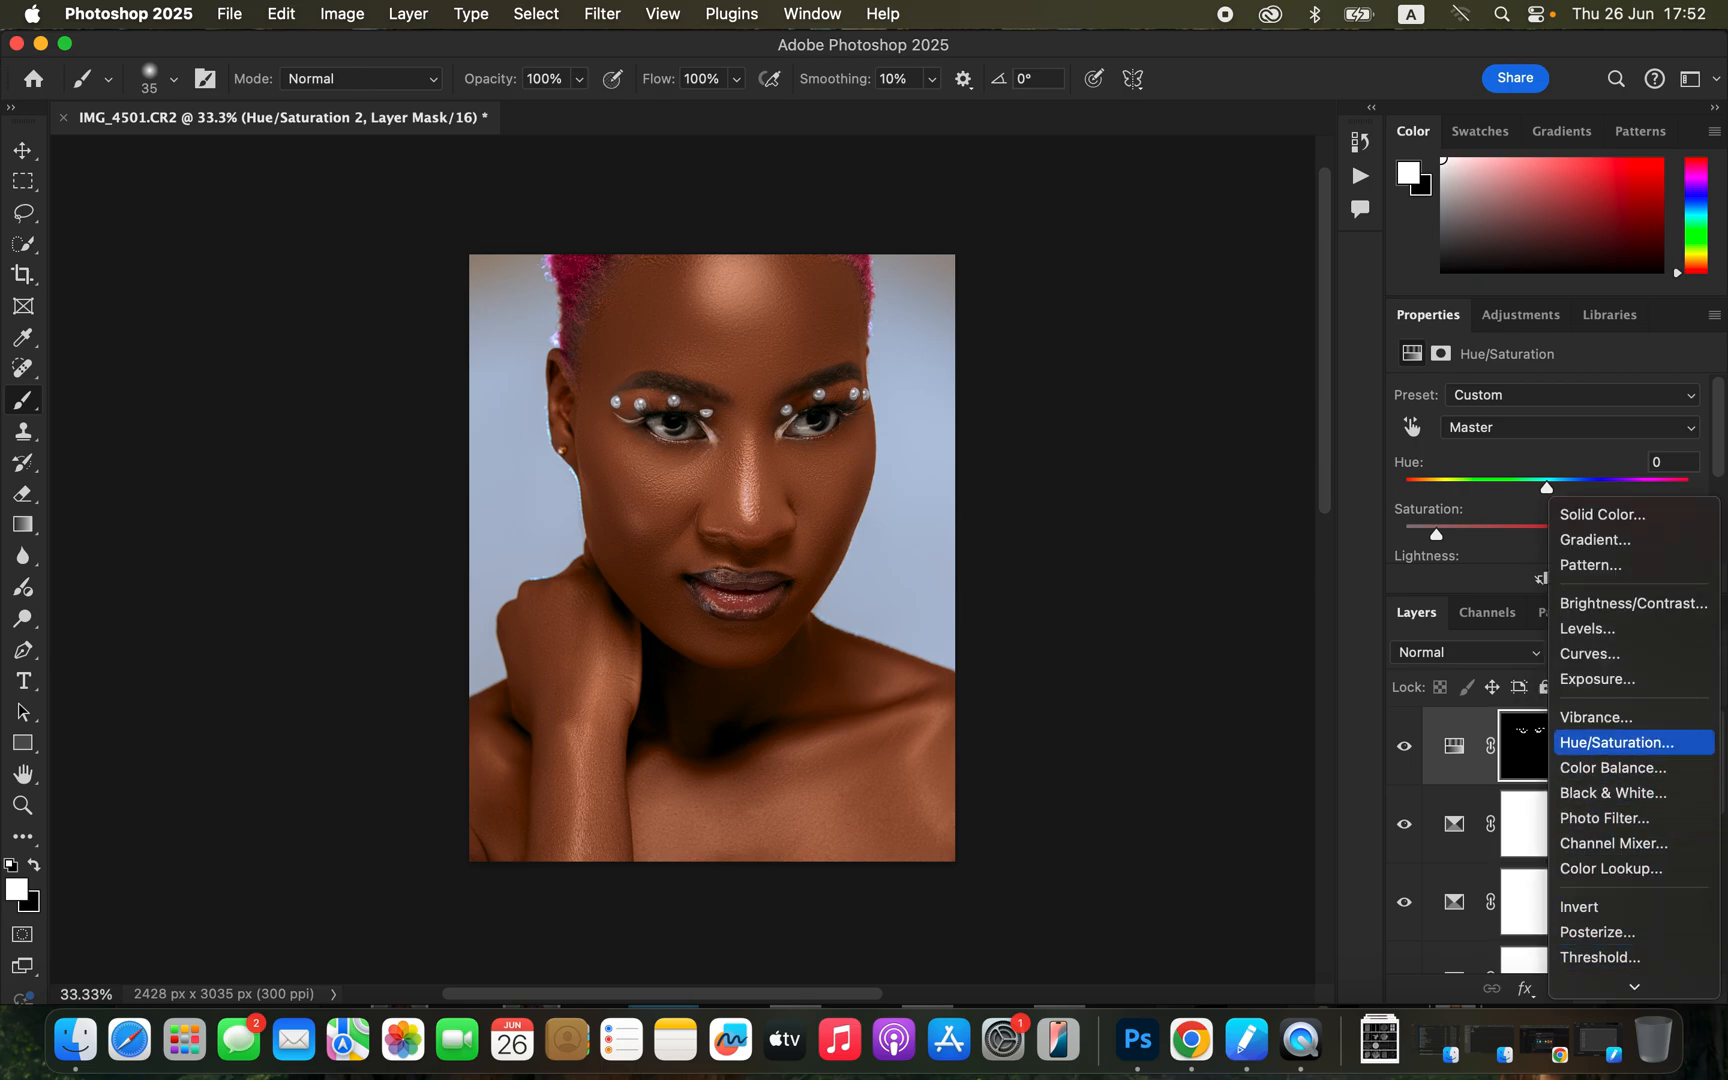
pyautogui.click(1620, 721)
pyautogui.click(1568, 428)
pyautogui.click(1560, 453)
pyautogui.scroll(-3, 1547, 480)
pyautogui.moveTo(1547, 519); pyautogui.dragTo(1523, 518)
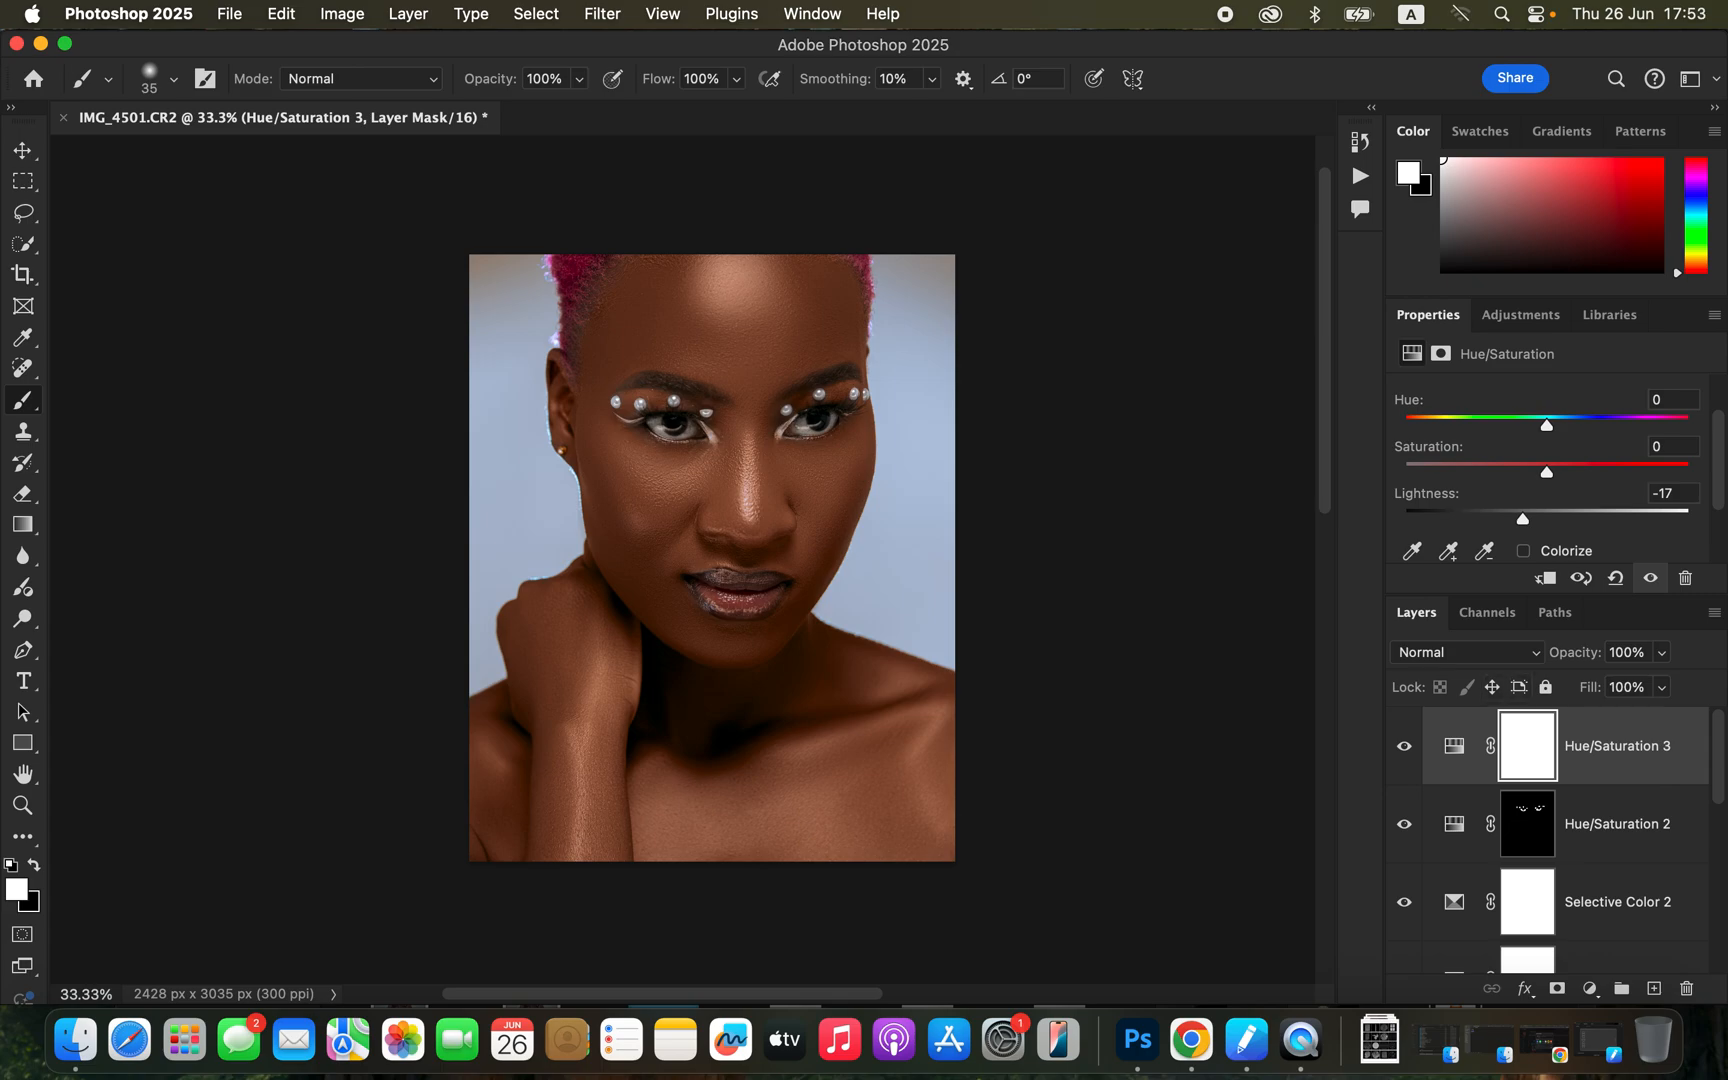
# Step: Add a Levels adjustment layer with input black at 2 and input white at 250, toggling it to compare
pyautogui.click(1589, 988)
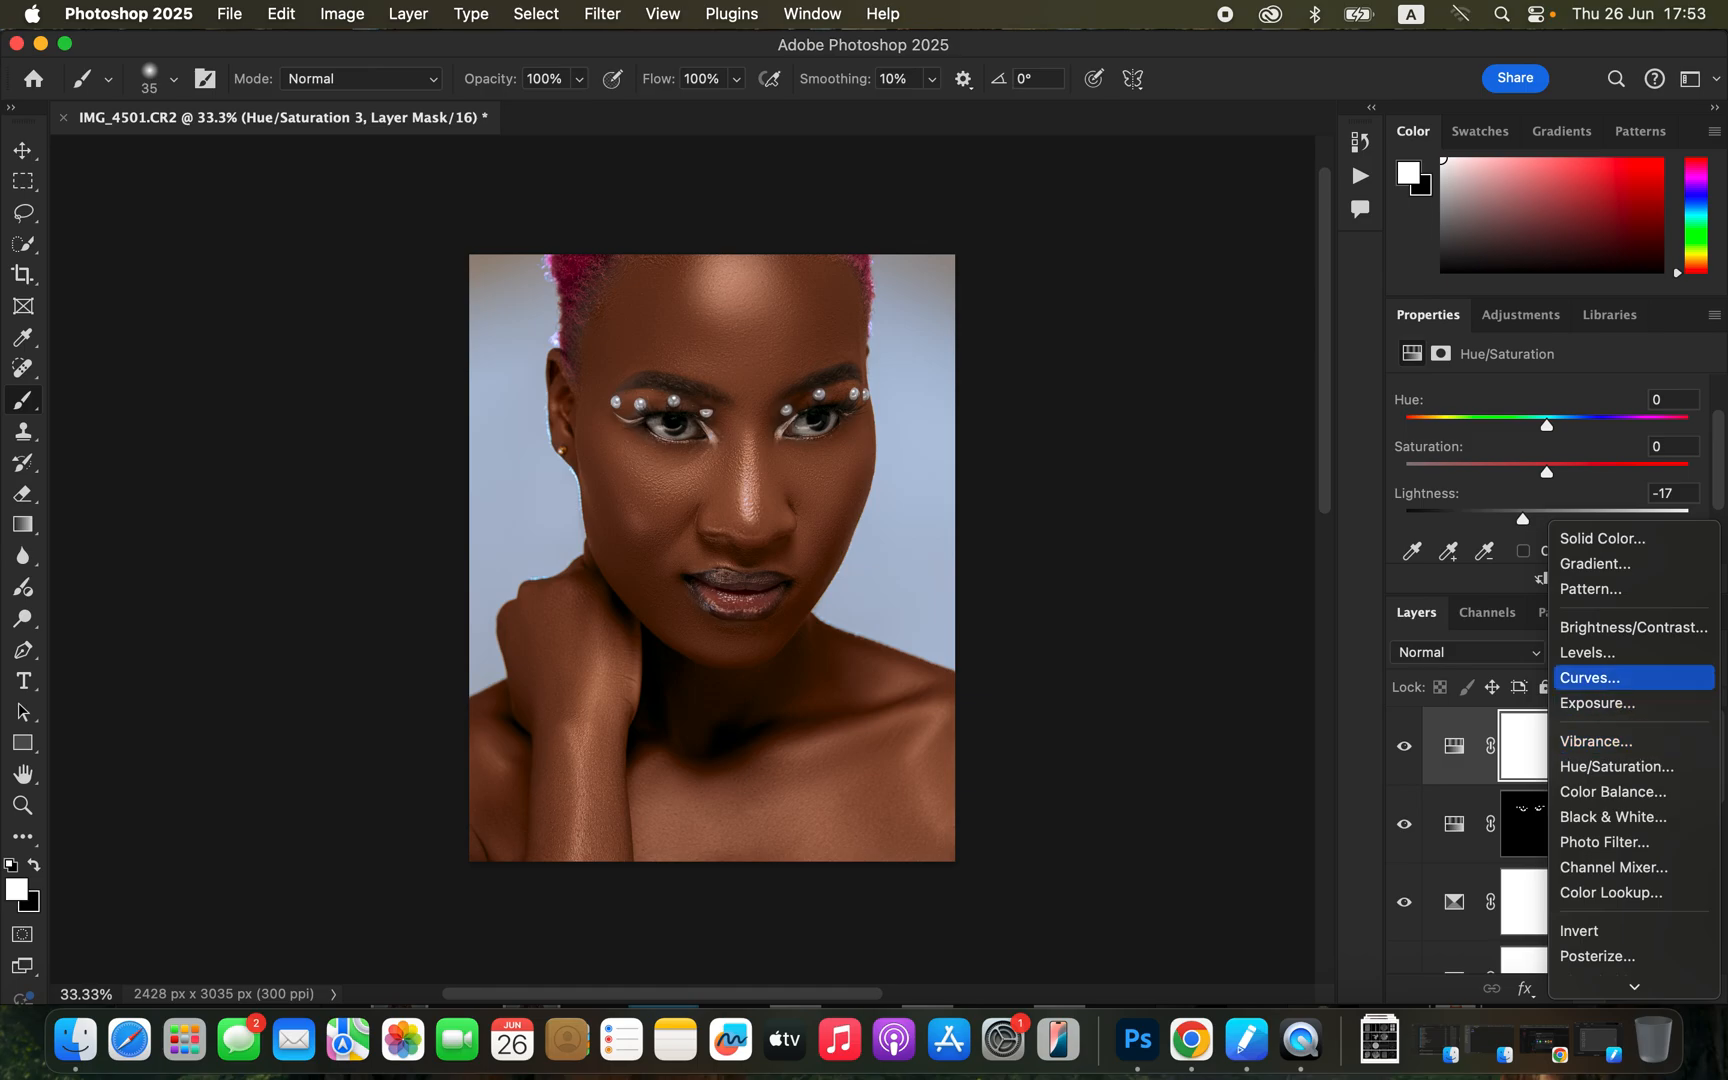
pyautogui.click(1610, 652)
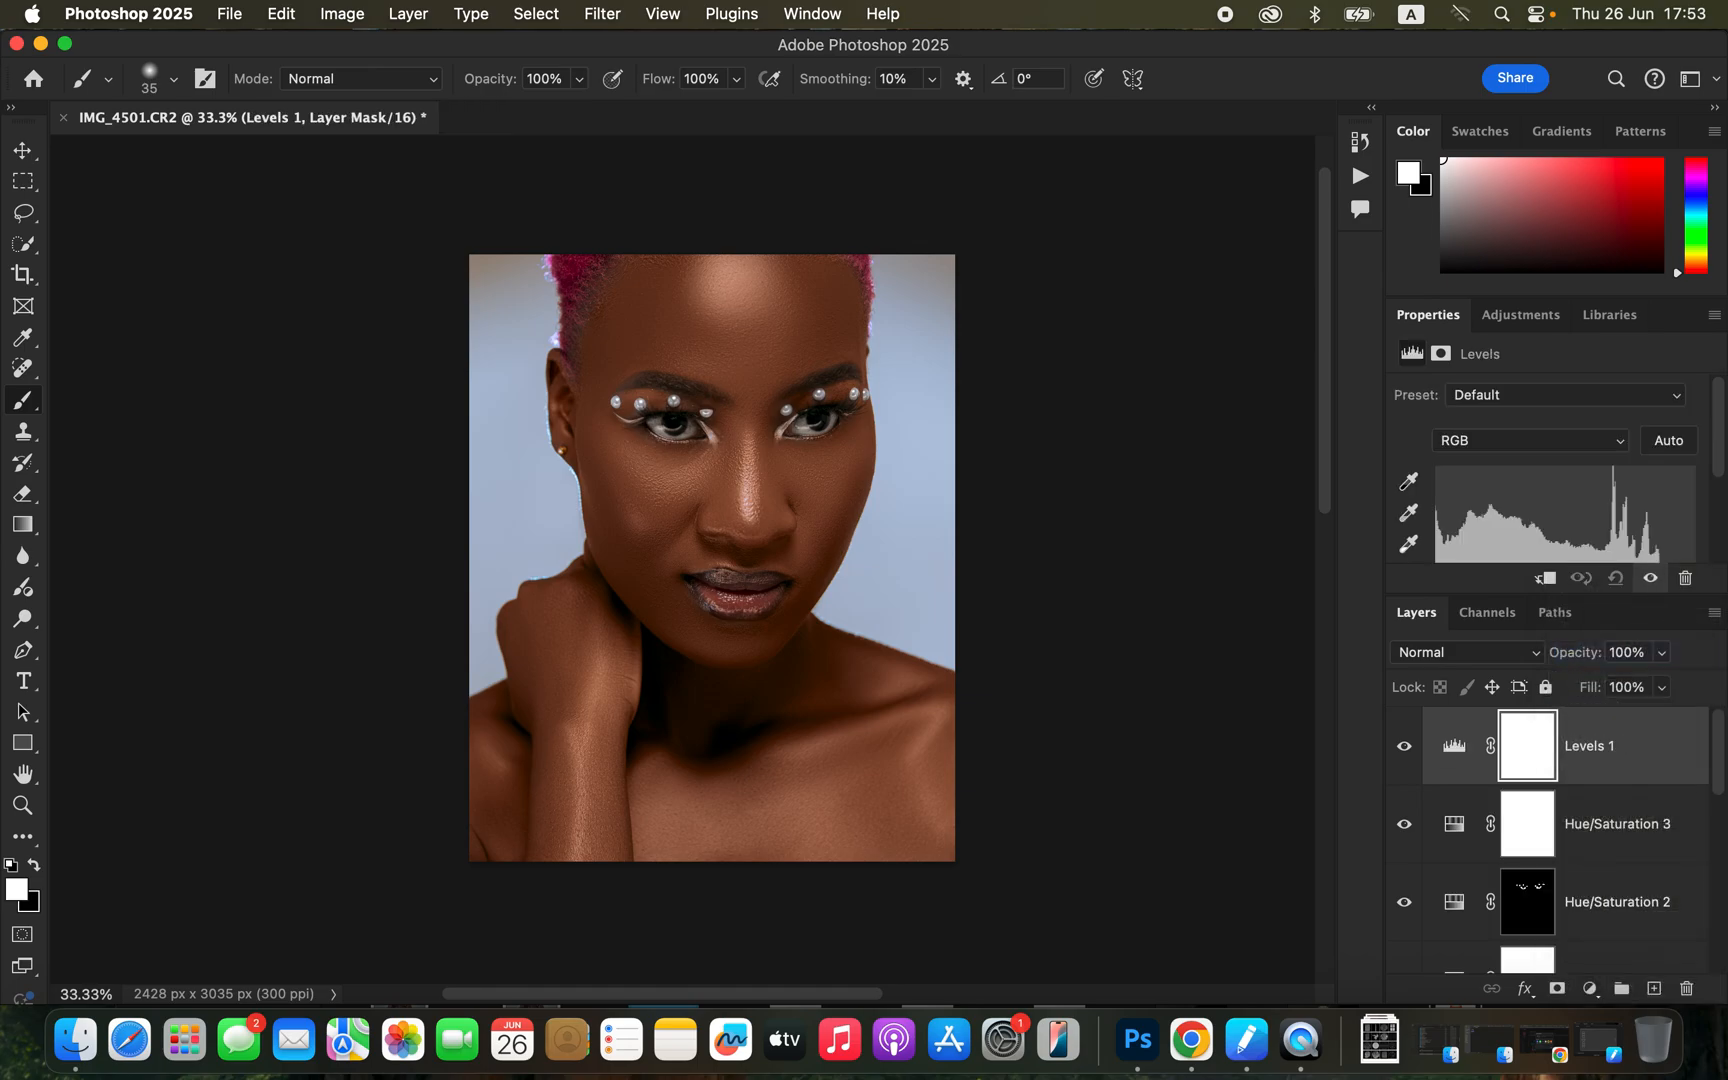
pyautogui.scroll(-2, 1550, 470)
pyautogui.moveTo(1435, 516); pyautogui.dragTo(1438, 516)
pyautogui.moveTo(1694, 516); pyautogui.dragTo(1689, 516)
pyautogui.click(1651, 578)
pyautogui.click(1651, 578)
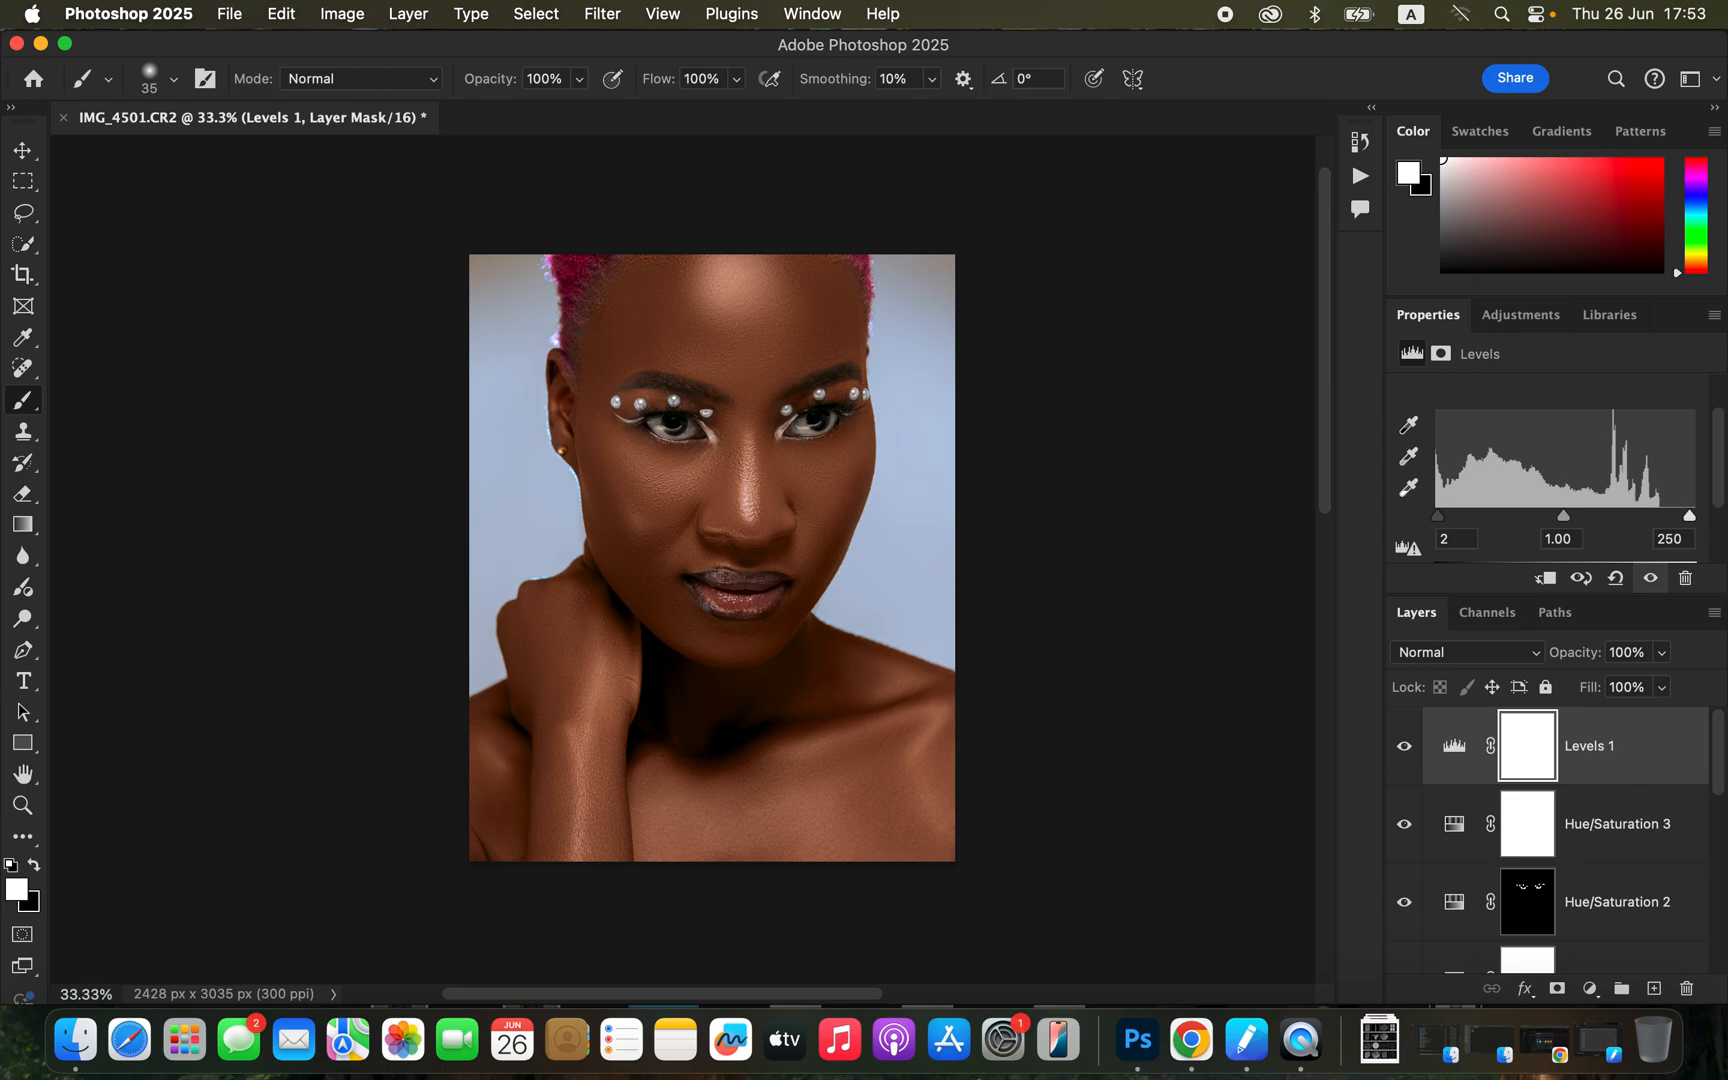
# Step: Add a Curves adjustment layer and move its white point to input 152 to brighten the image strongly
pyautogui.click(1589, 988)
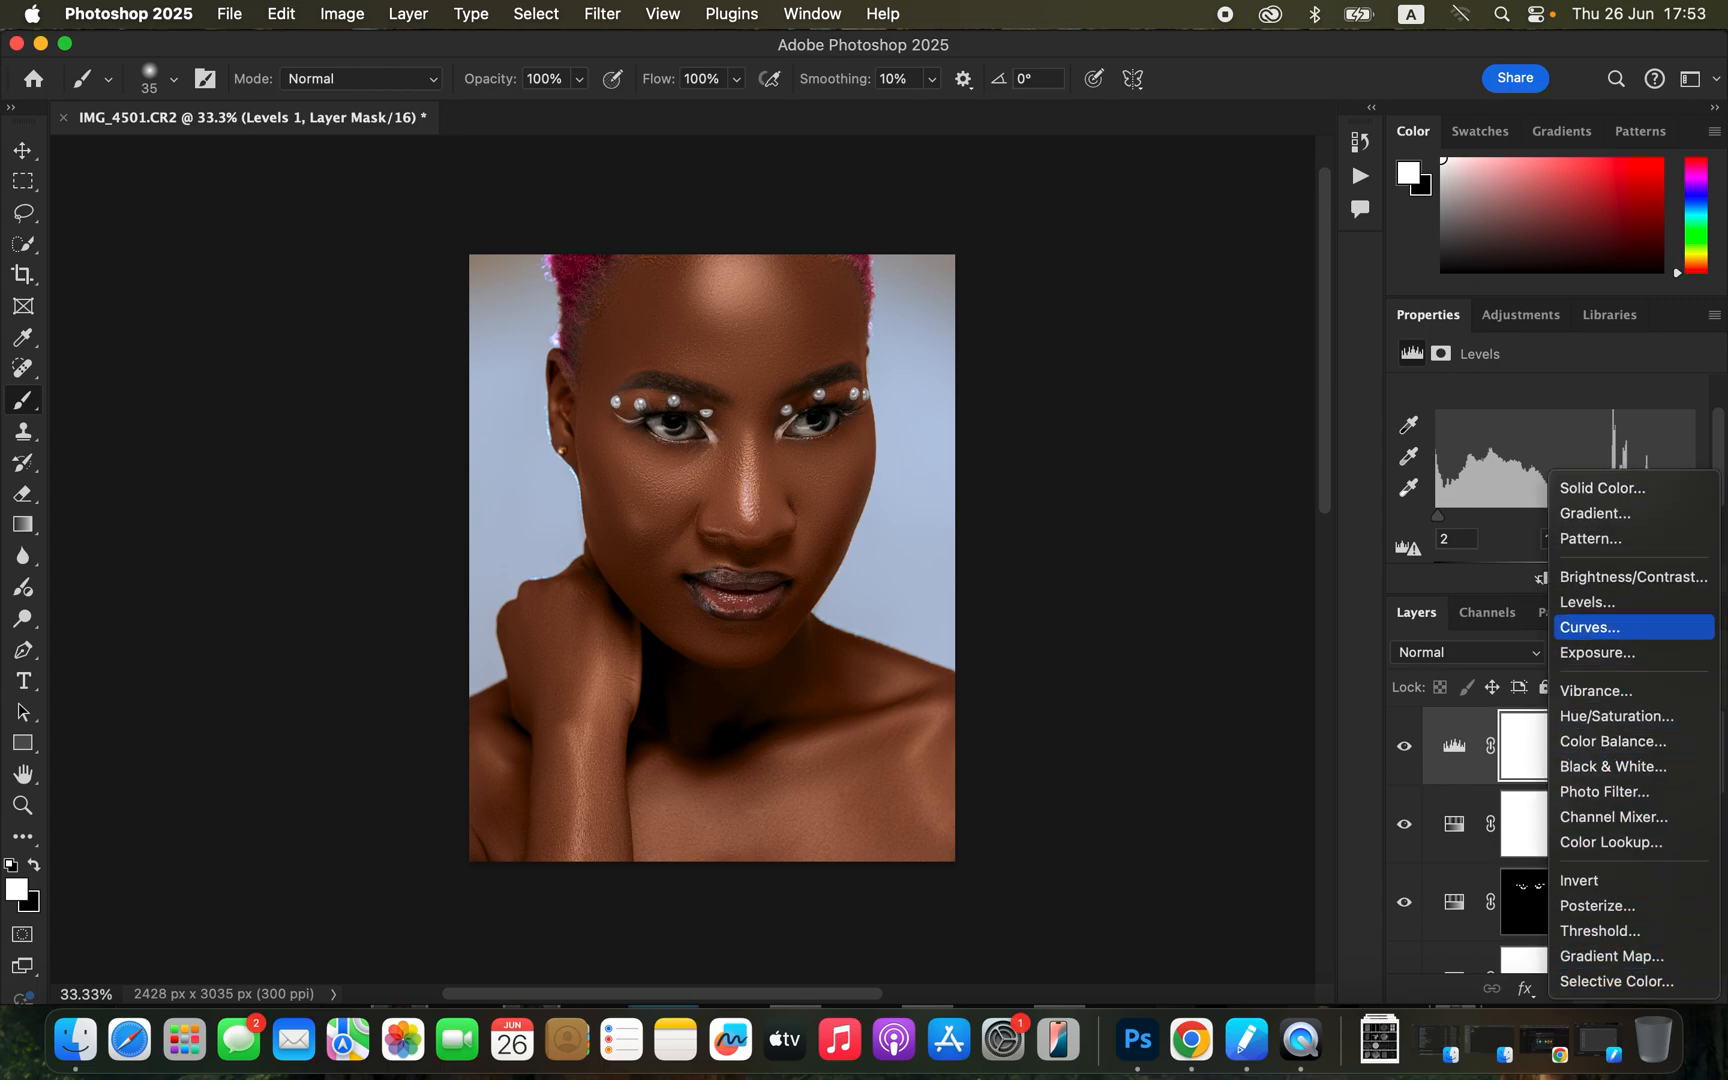
pyautogui.click(1590, 627)
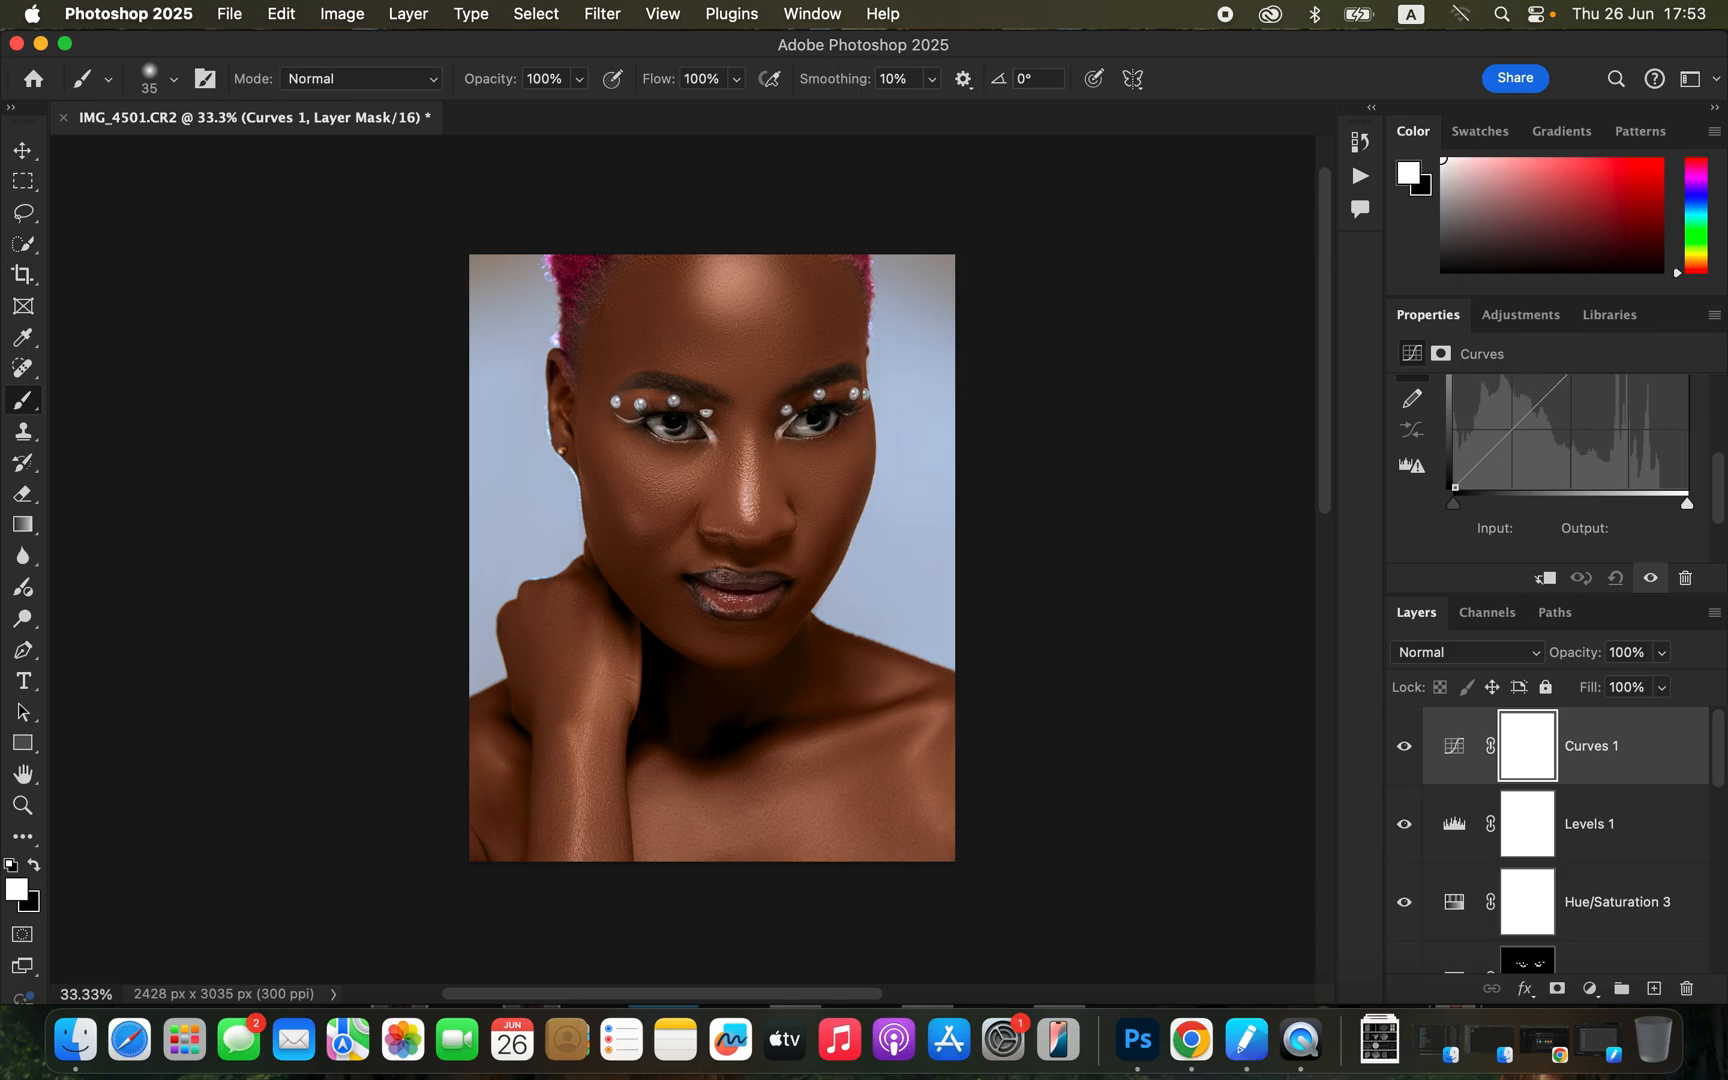
pyautogui.moveTo(1687, 503); pyautogui.dragTo(1592, 503)
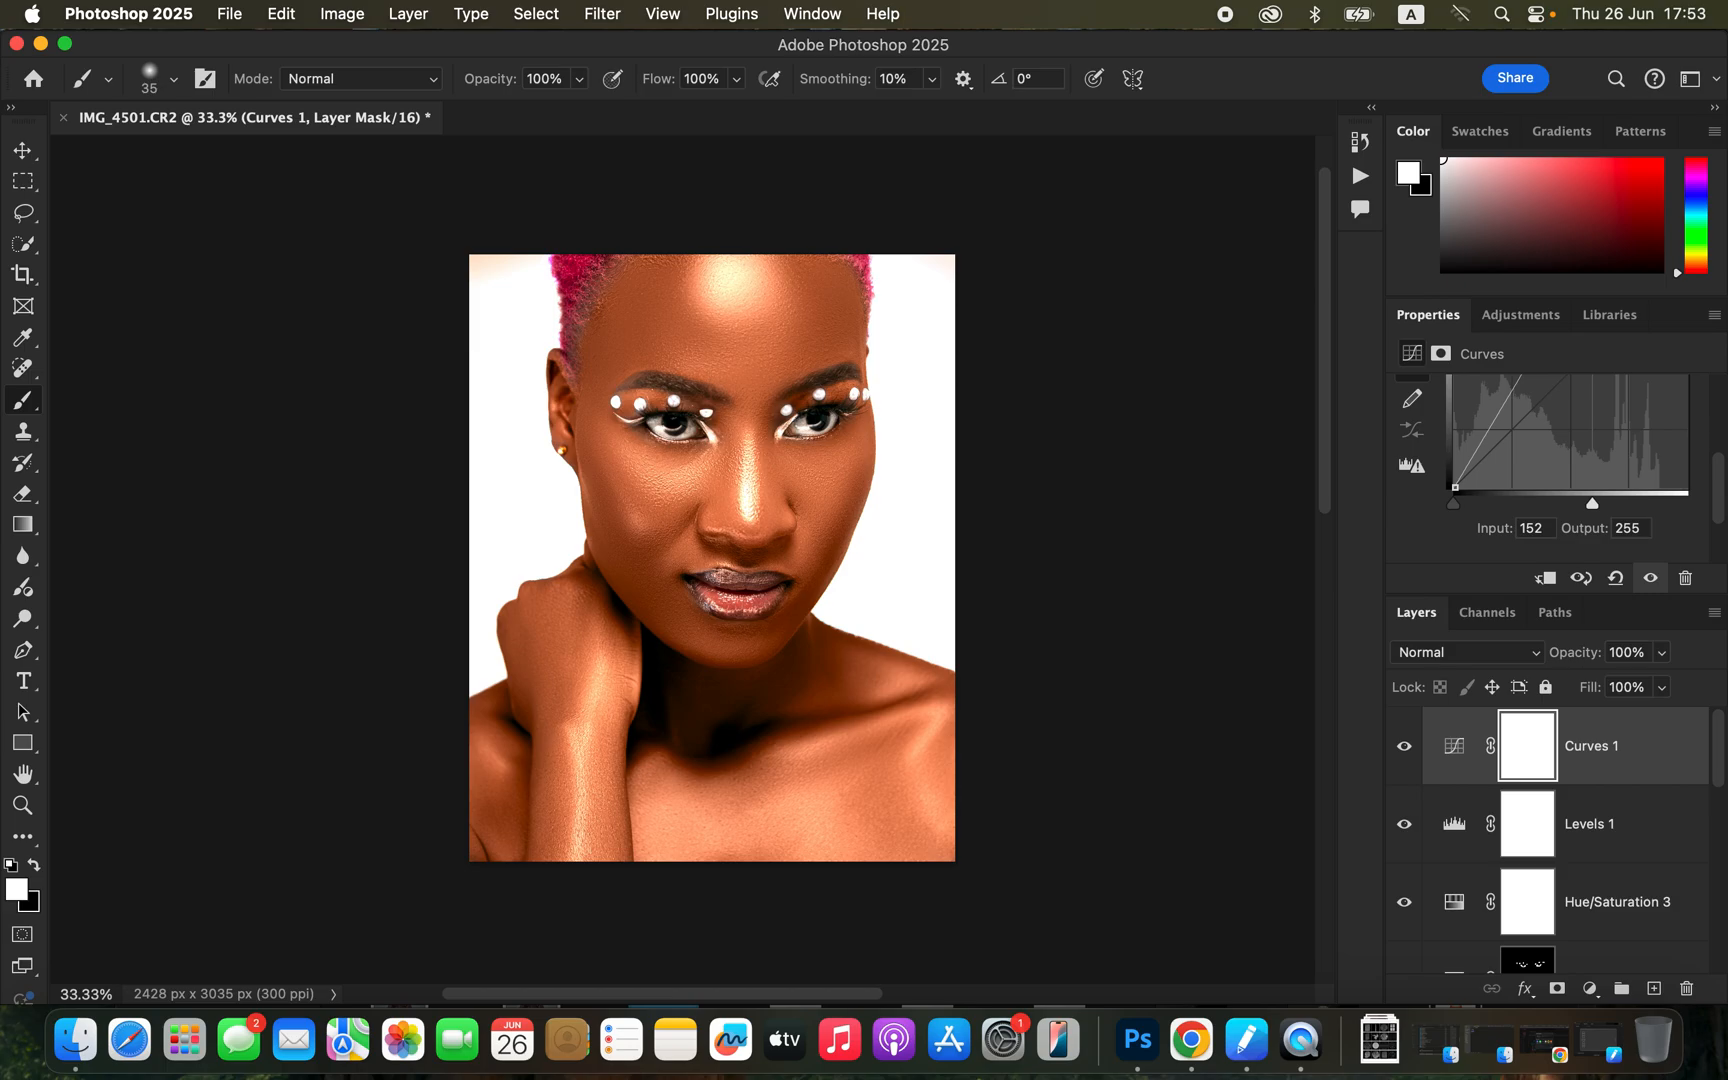
# Step: Limit the Curves layer to the highlights with Blend If, splitting the Underlying Layer's dark slider to 119 / 168
pyautogui.rightClick(1600, 745)
pyautogui.moveTo(1600, 743)
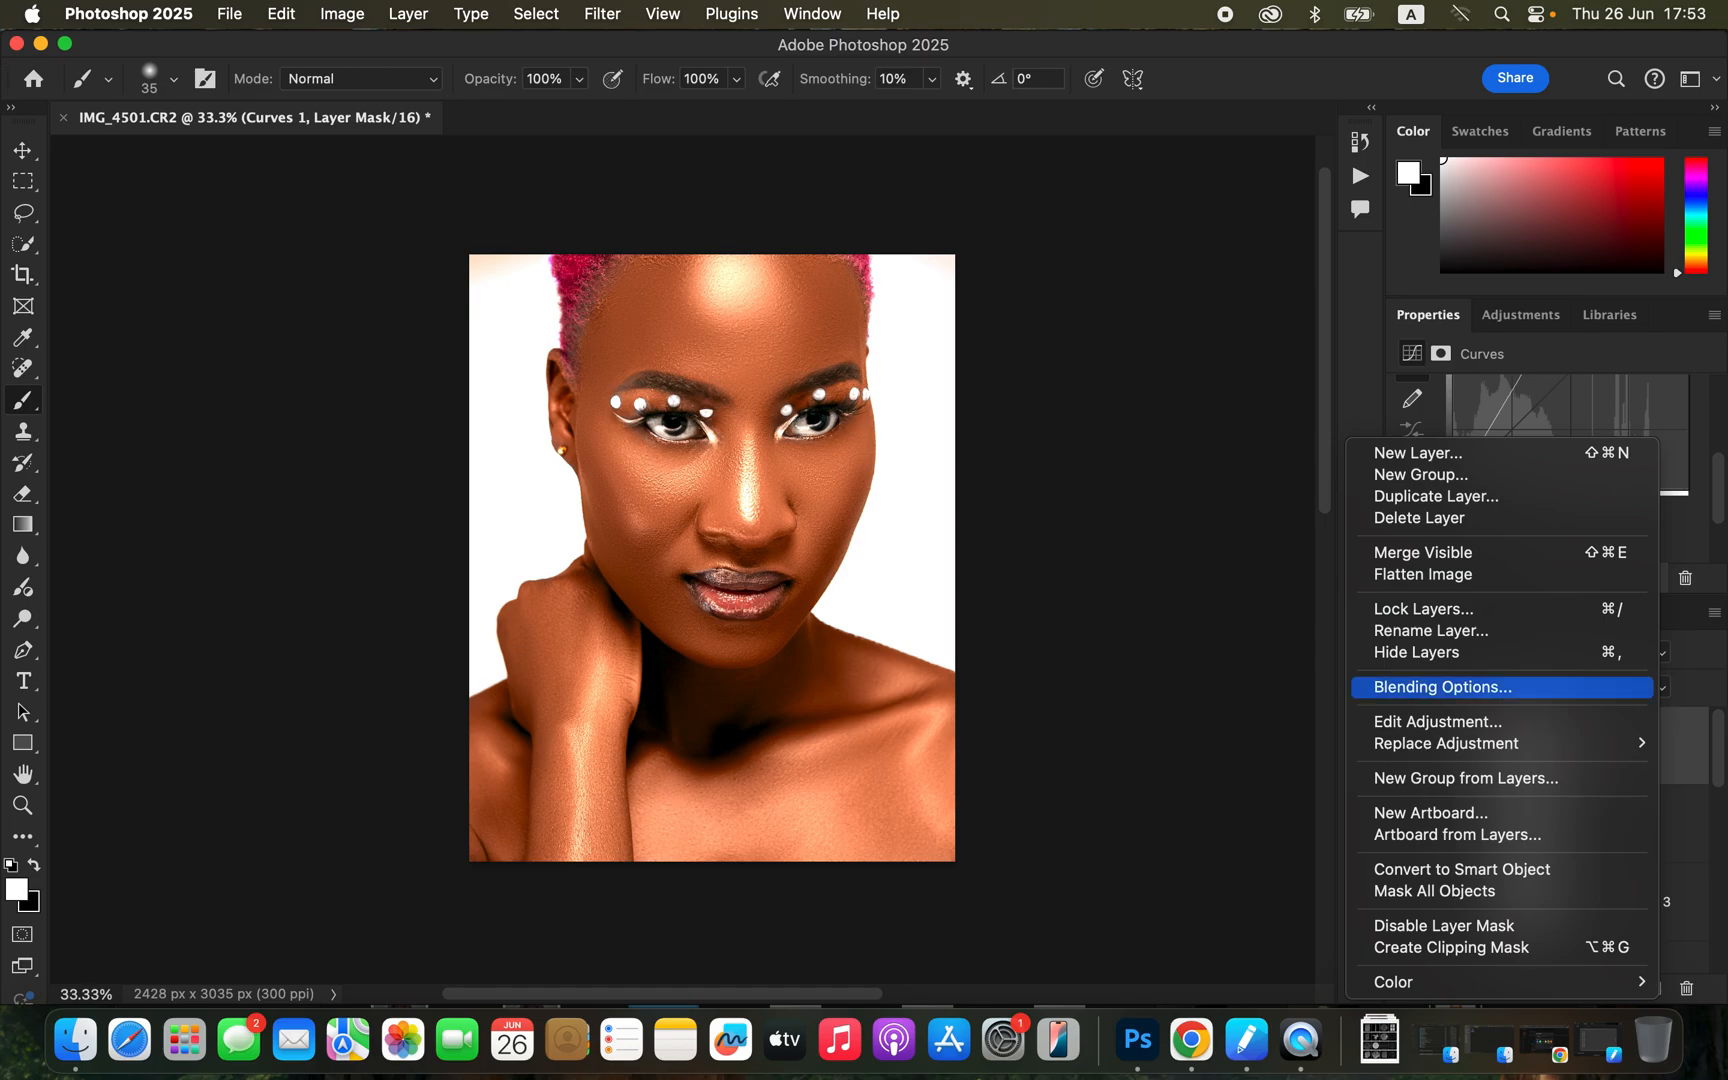
pyautogui.click(1540, 687)
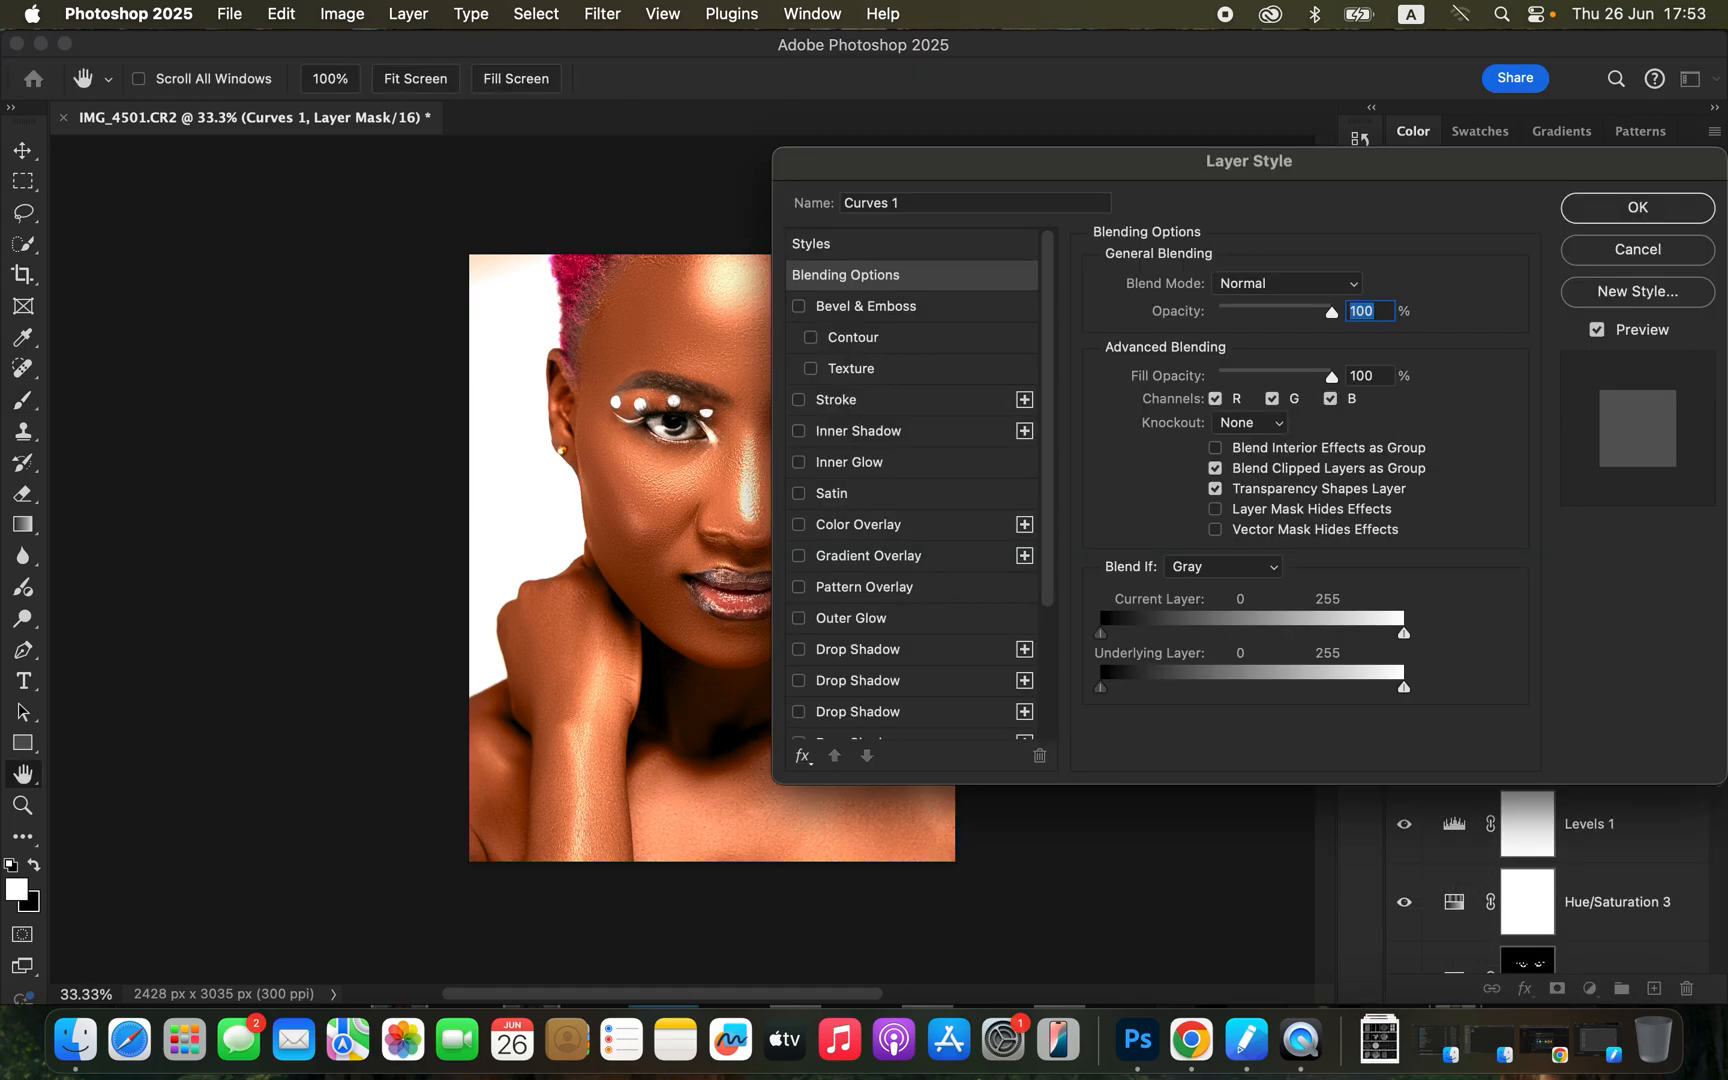
pyautogui.moveTo(1249, 161); pyautogui.dragTo(1409, 111)
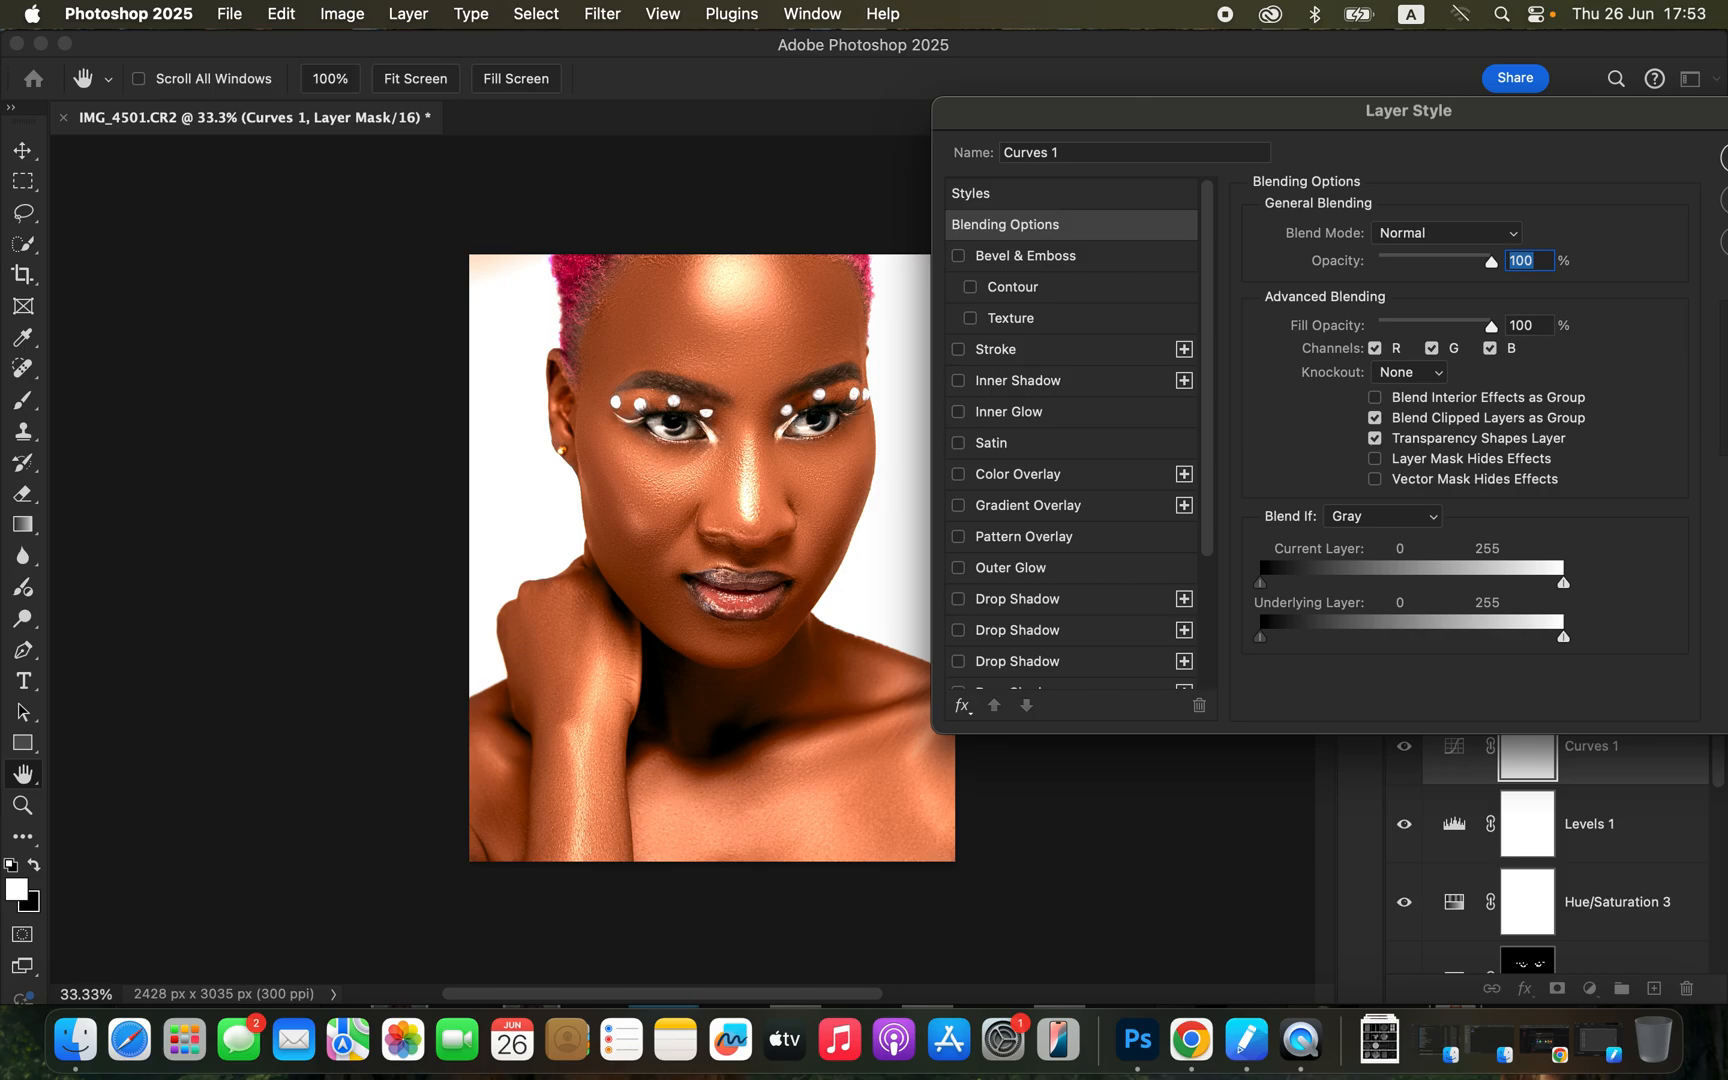
pyautogui.moveTo(1260, 637); pyautogui.dragTo(1401, 637)
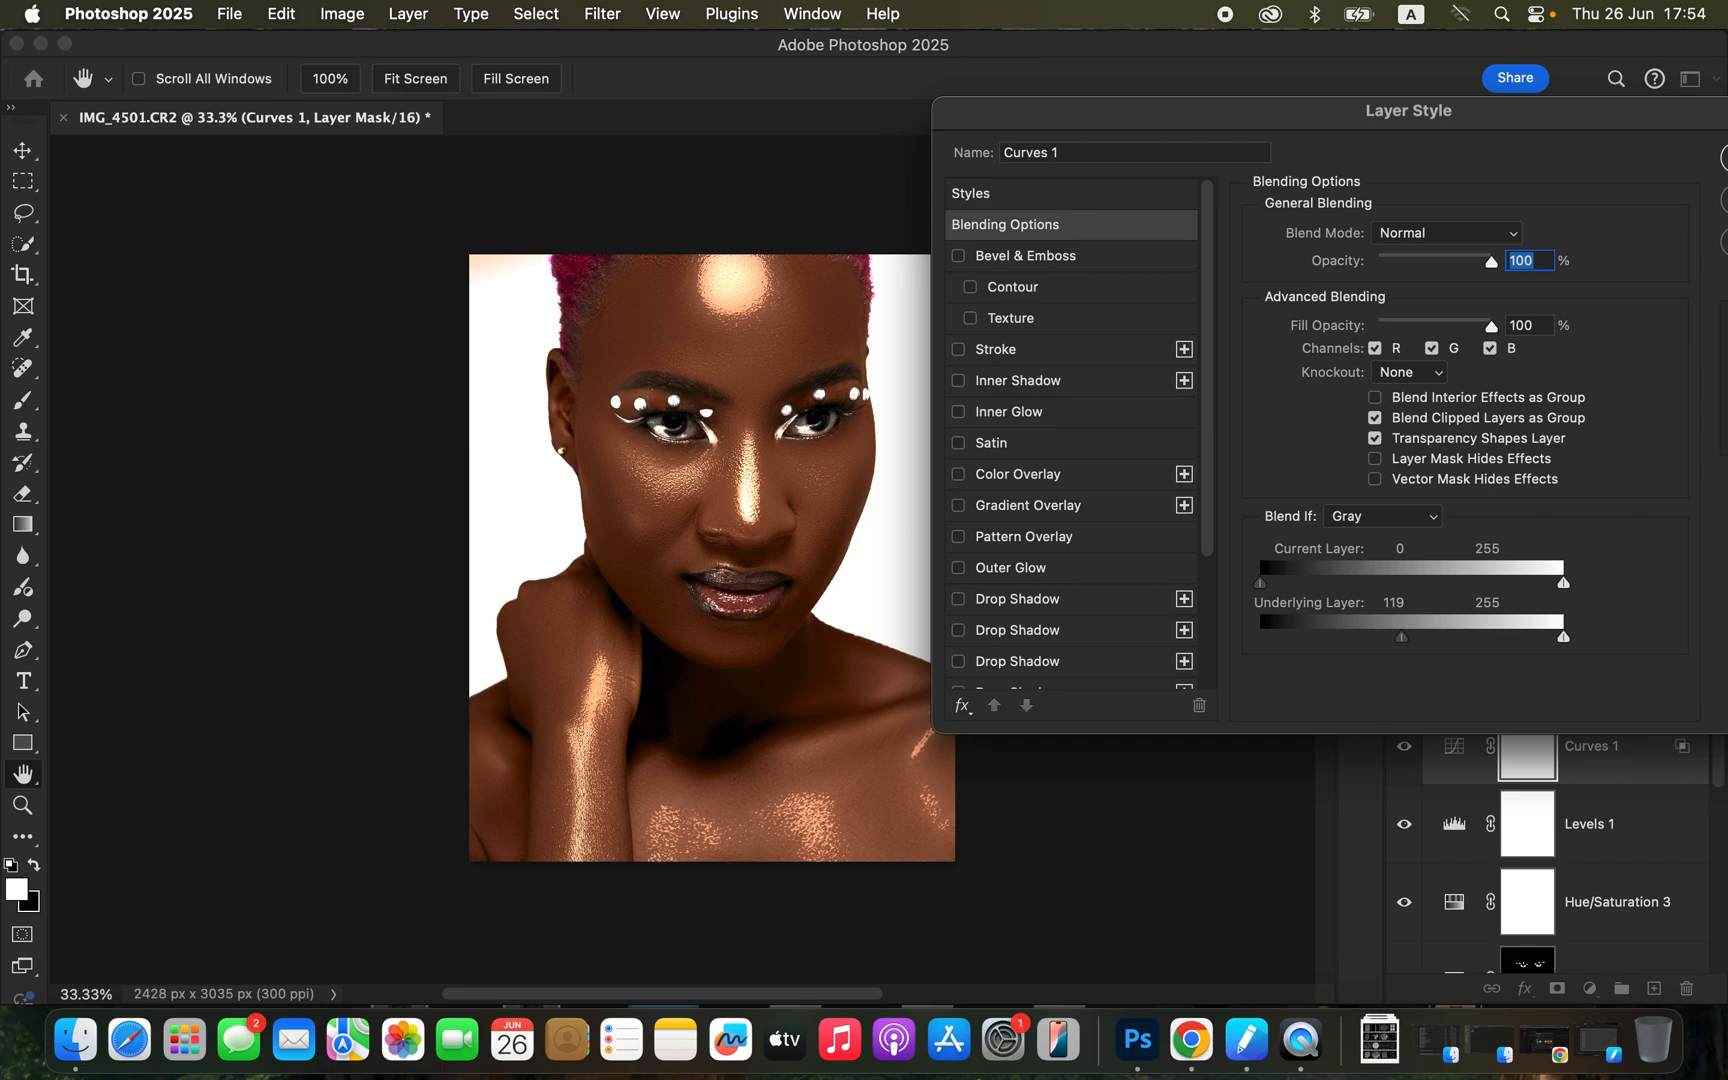
pyautogui.moveTo(1401, 637); pyautogui.dragTo(1446, 637)
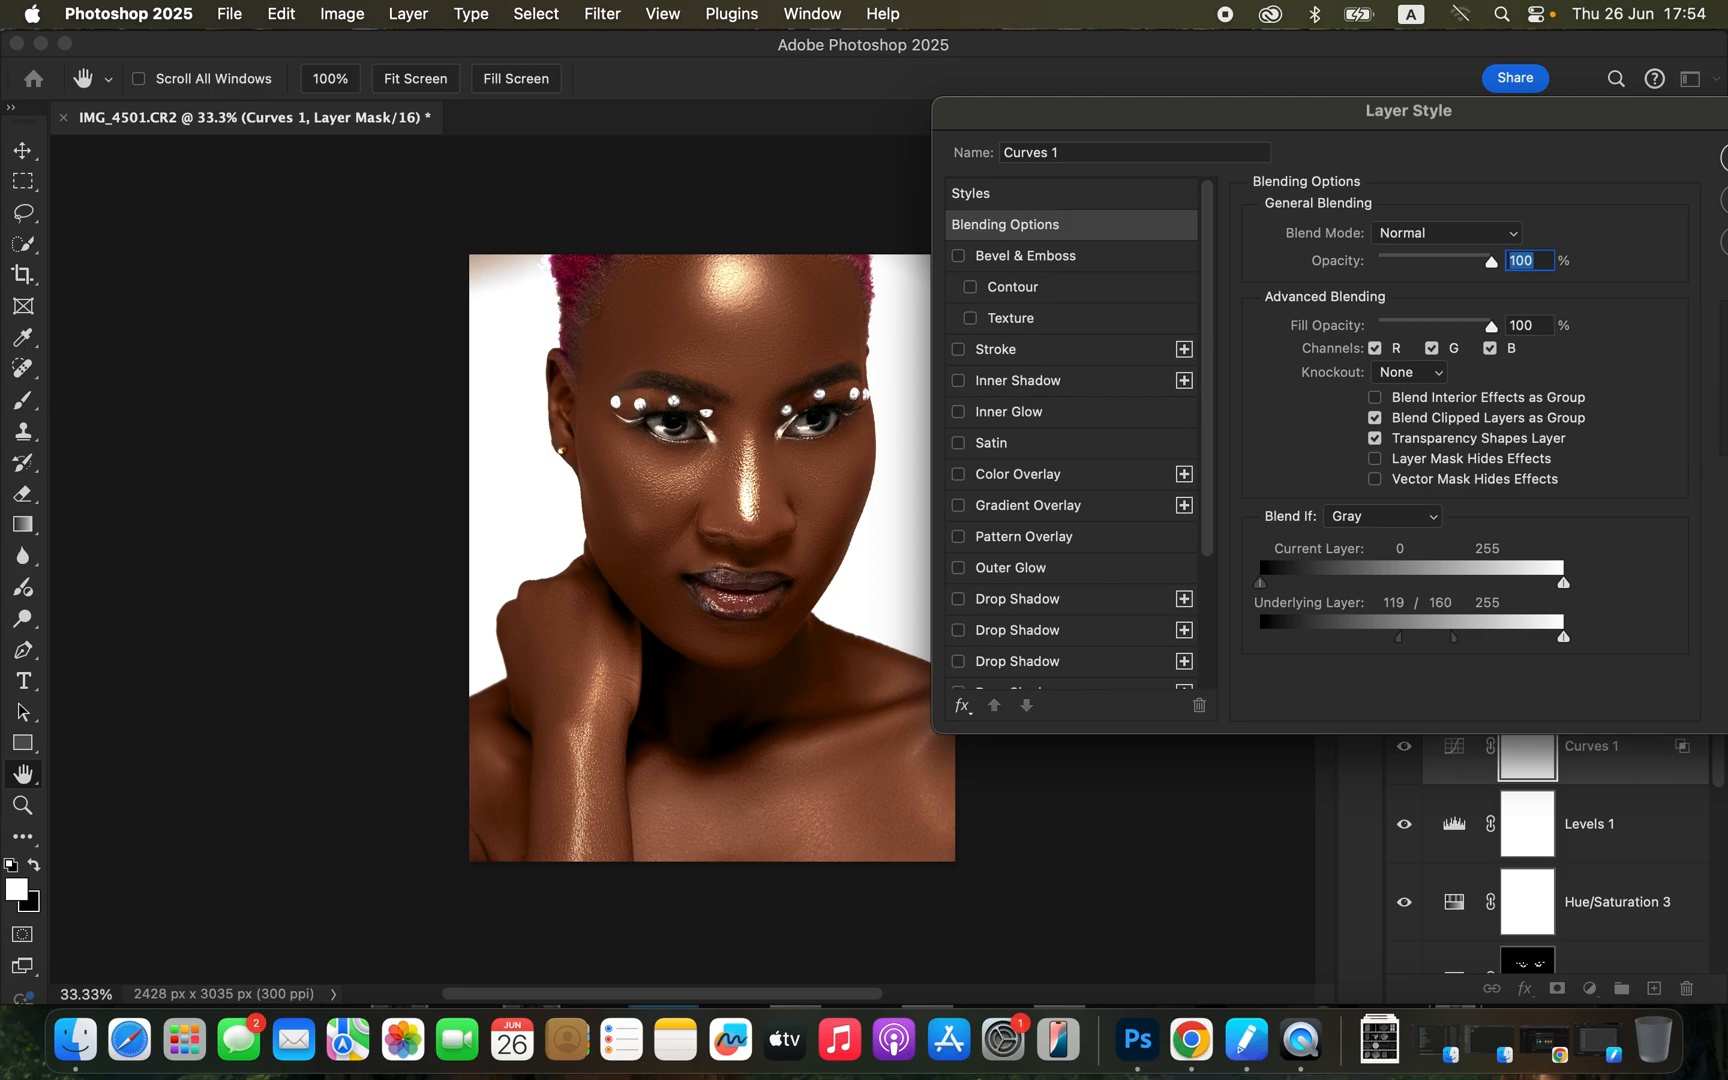
pyautogui.moveTo(1453, 637); pyautogui.dragTo(1462, 637)
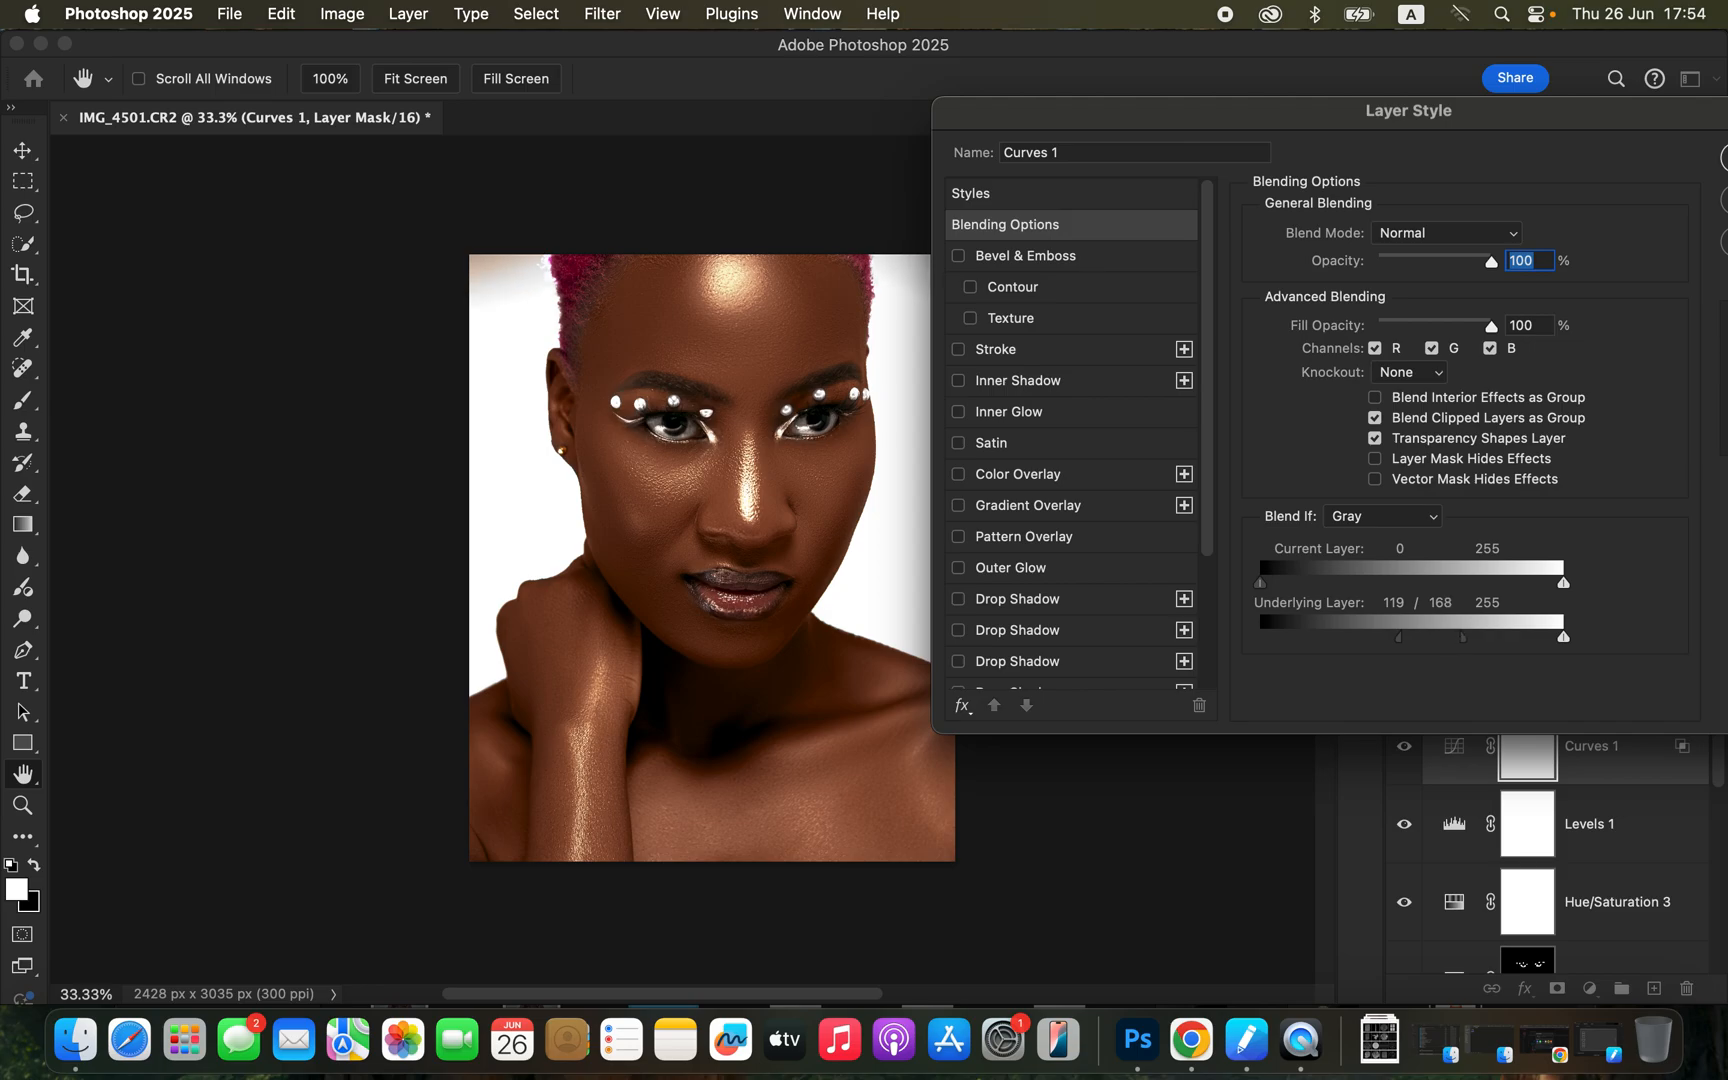
pyautogui.moveTo(1440, 111); pyautogui.dragTo(1310, 131)
pyautogui.click(1665, 178)
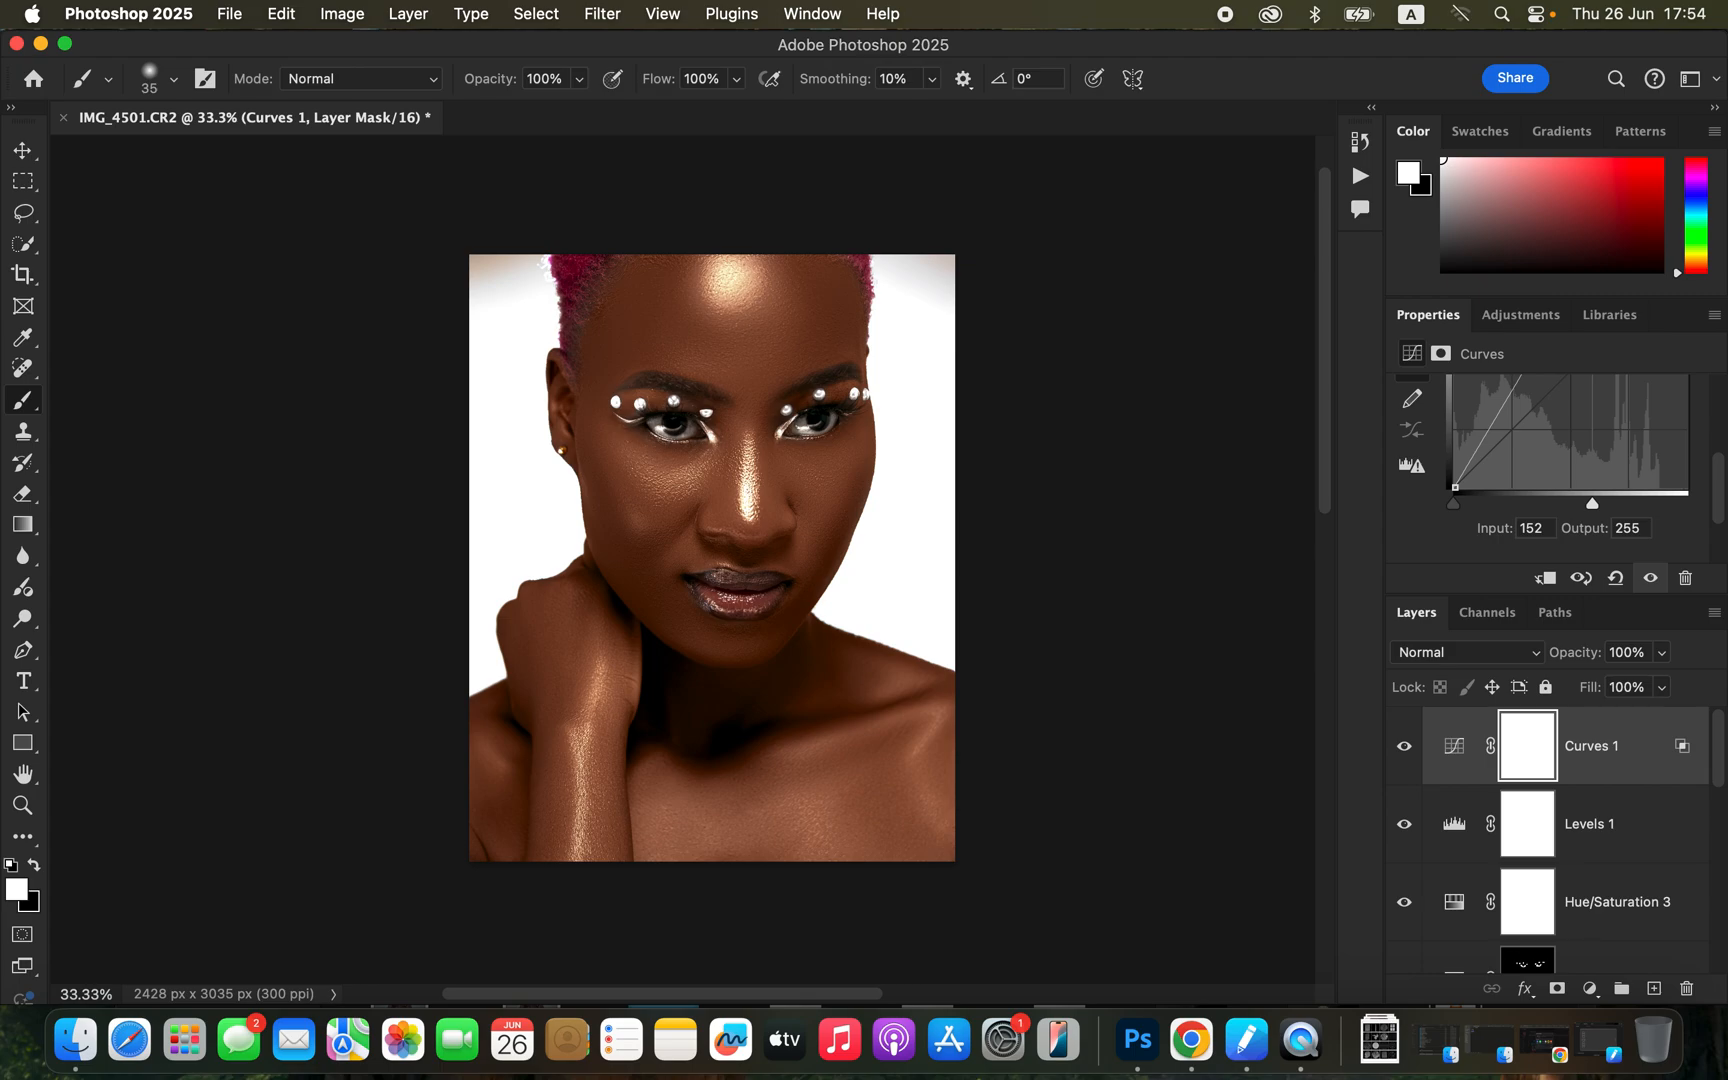
# Step: Invert the Curves mask to black and paint white with a 300 px brush over the cheeks and mouth
pyautogui.press('super+i')
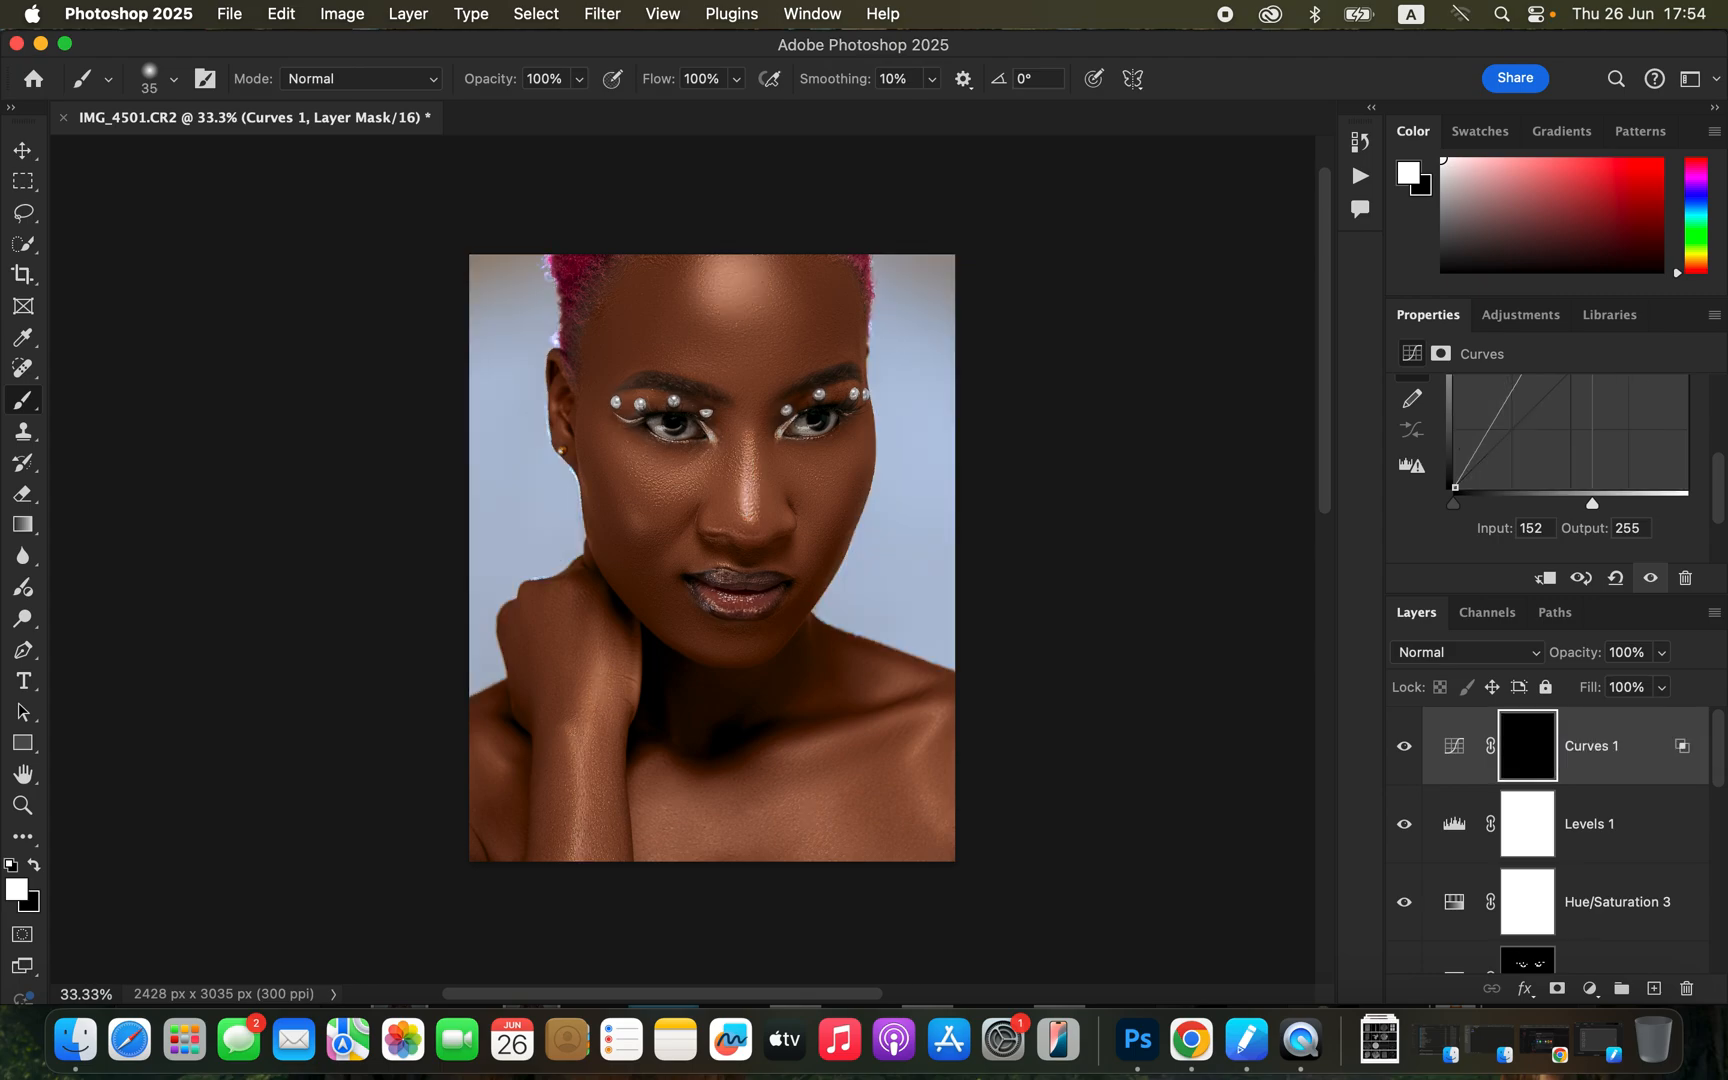
pyautogui.press(']')
pyautogui.press(']')
pyautogui.press(']')
pyautogui.press(']')
pyautogui.press(']')
pyautogui.press(']')
pyautogui.press(']')
pyautogui.press(']')
pyautogui.press(']')
pyautogui.press(']')
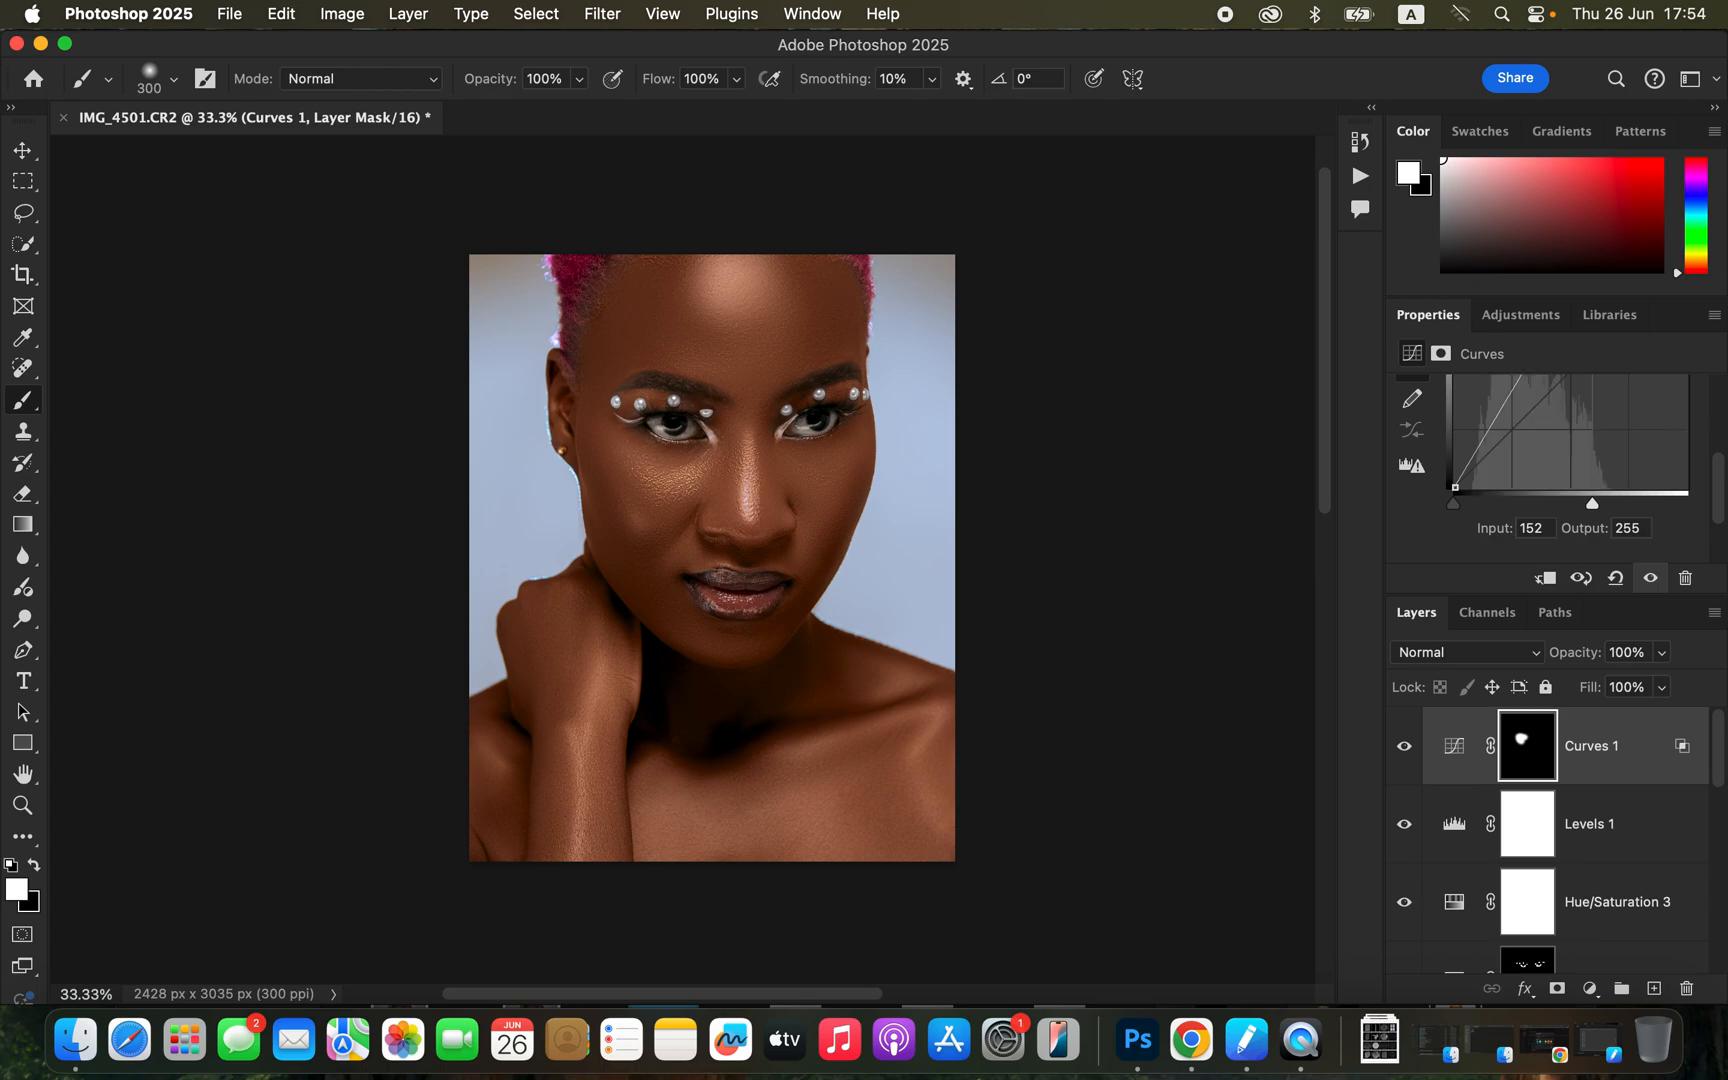
pyautogui.moveTo(812, 468); pyautogui.dragTo(806, 515)
pyautogui.moveTo(714, 603); pyautogui.dragTo(738, 603)
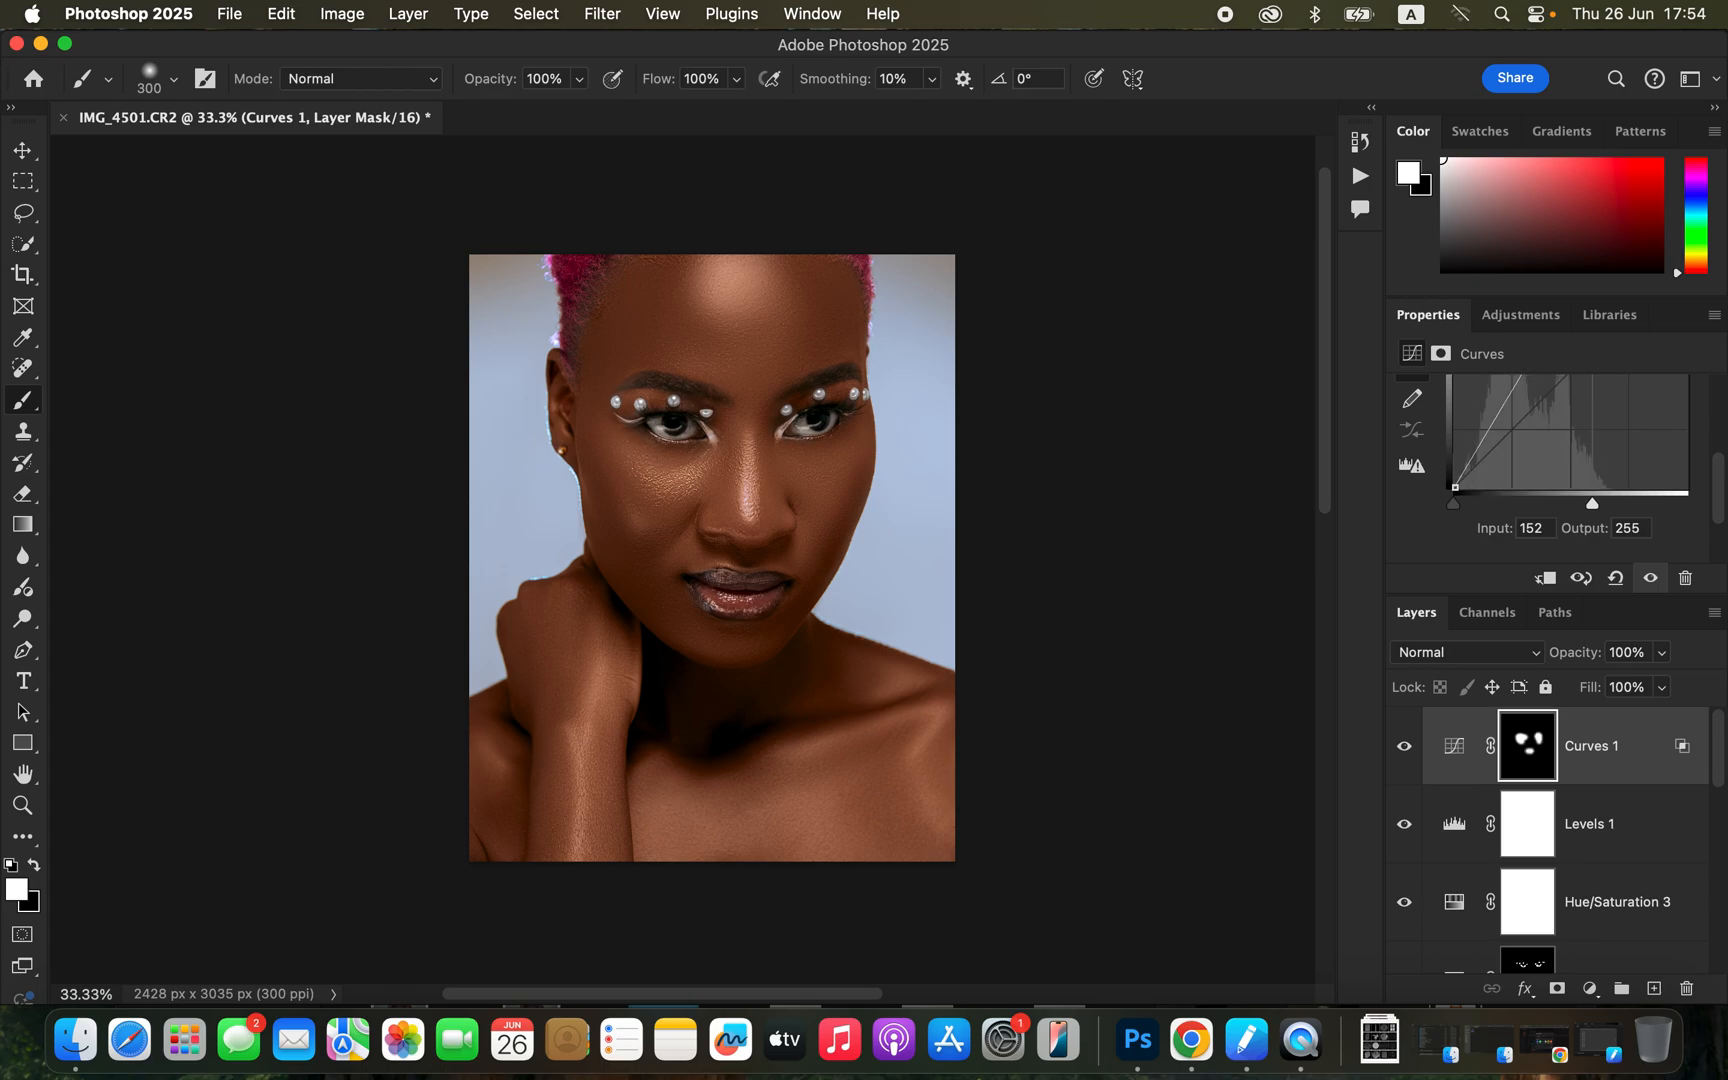
# Step: Paint white on the Curves mask over the arm, shoulders and bridge of the nose to reveal their highlights
pyautogui.moveTo(600, 664); pyautogui.dragTo(579, 858)
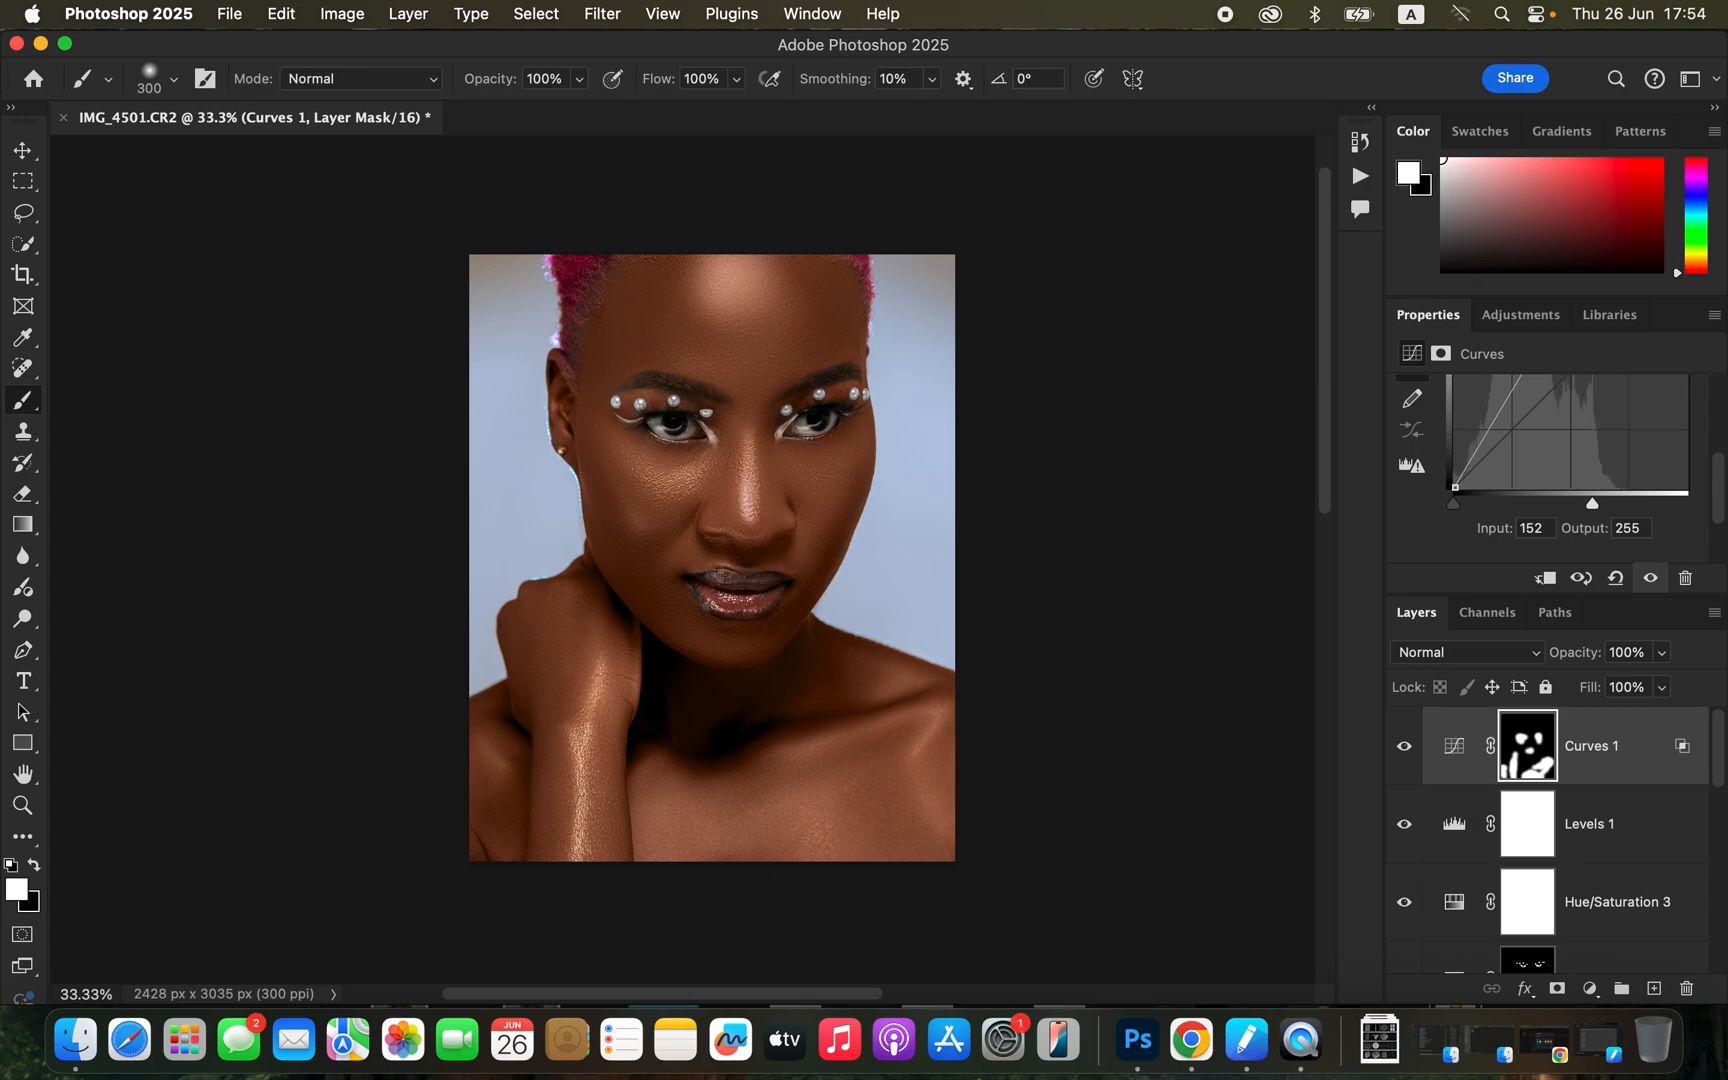
pyautogui.click(749, 476)
pyautogui.click(749, 448)
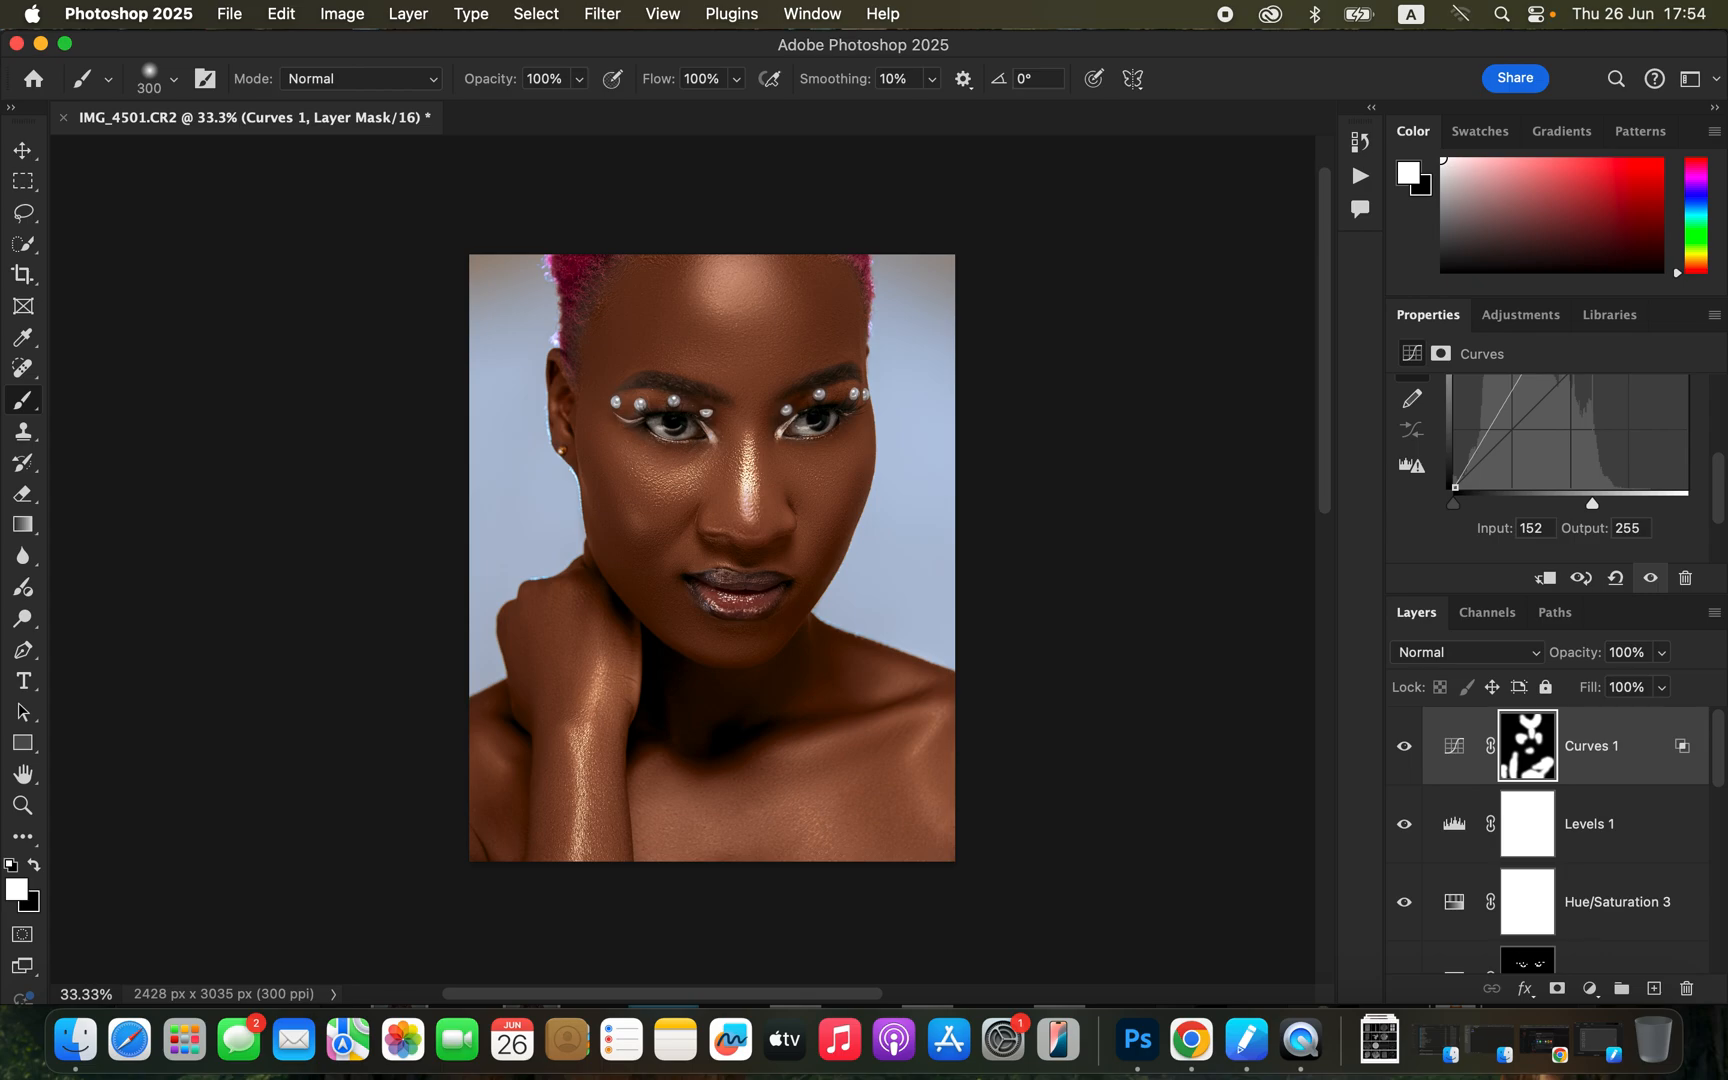
# Step: Reduce the brush flow to 21% and paint the highlight in on the center of the forehead
pyautogui.click(736, 79)
pyautogui.moveTo(736, 108); pyautogui.dragTo(649, 108)
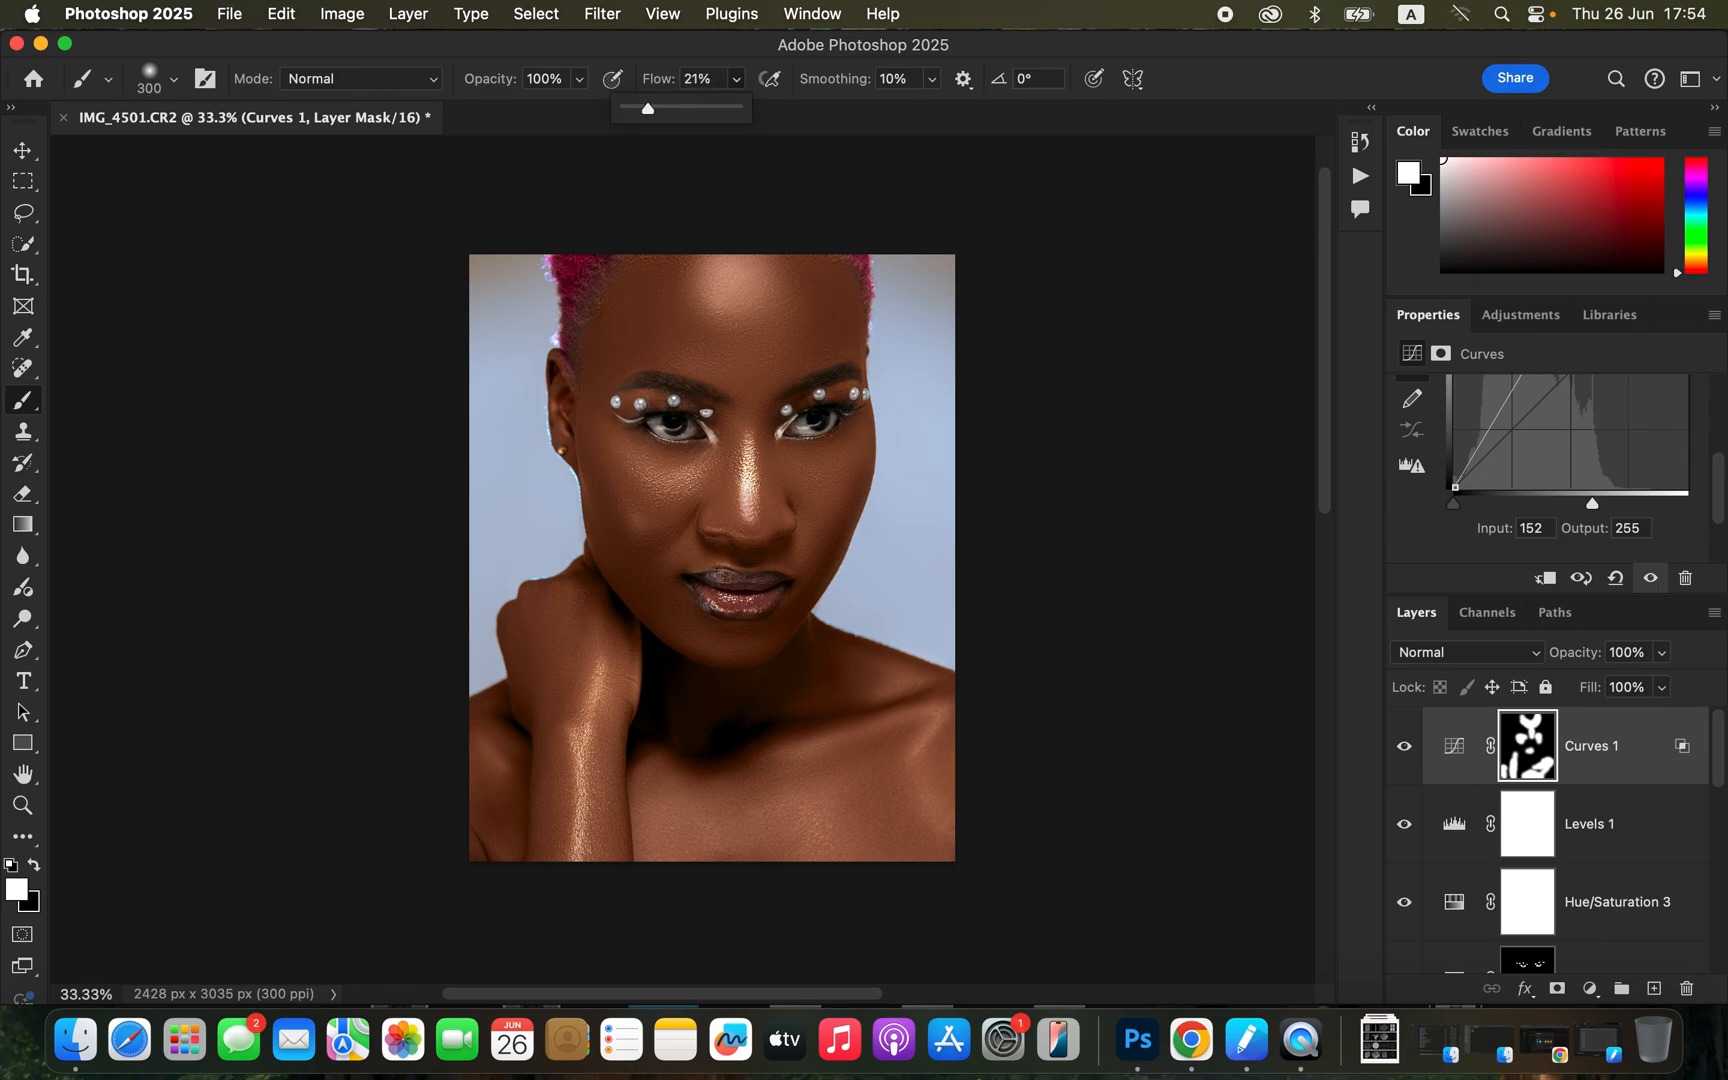
pyautogui.moveTo(727, 284); pyautogui.dragTo(736, 274)
pyautogui.click(731, 278)
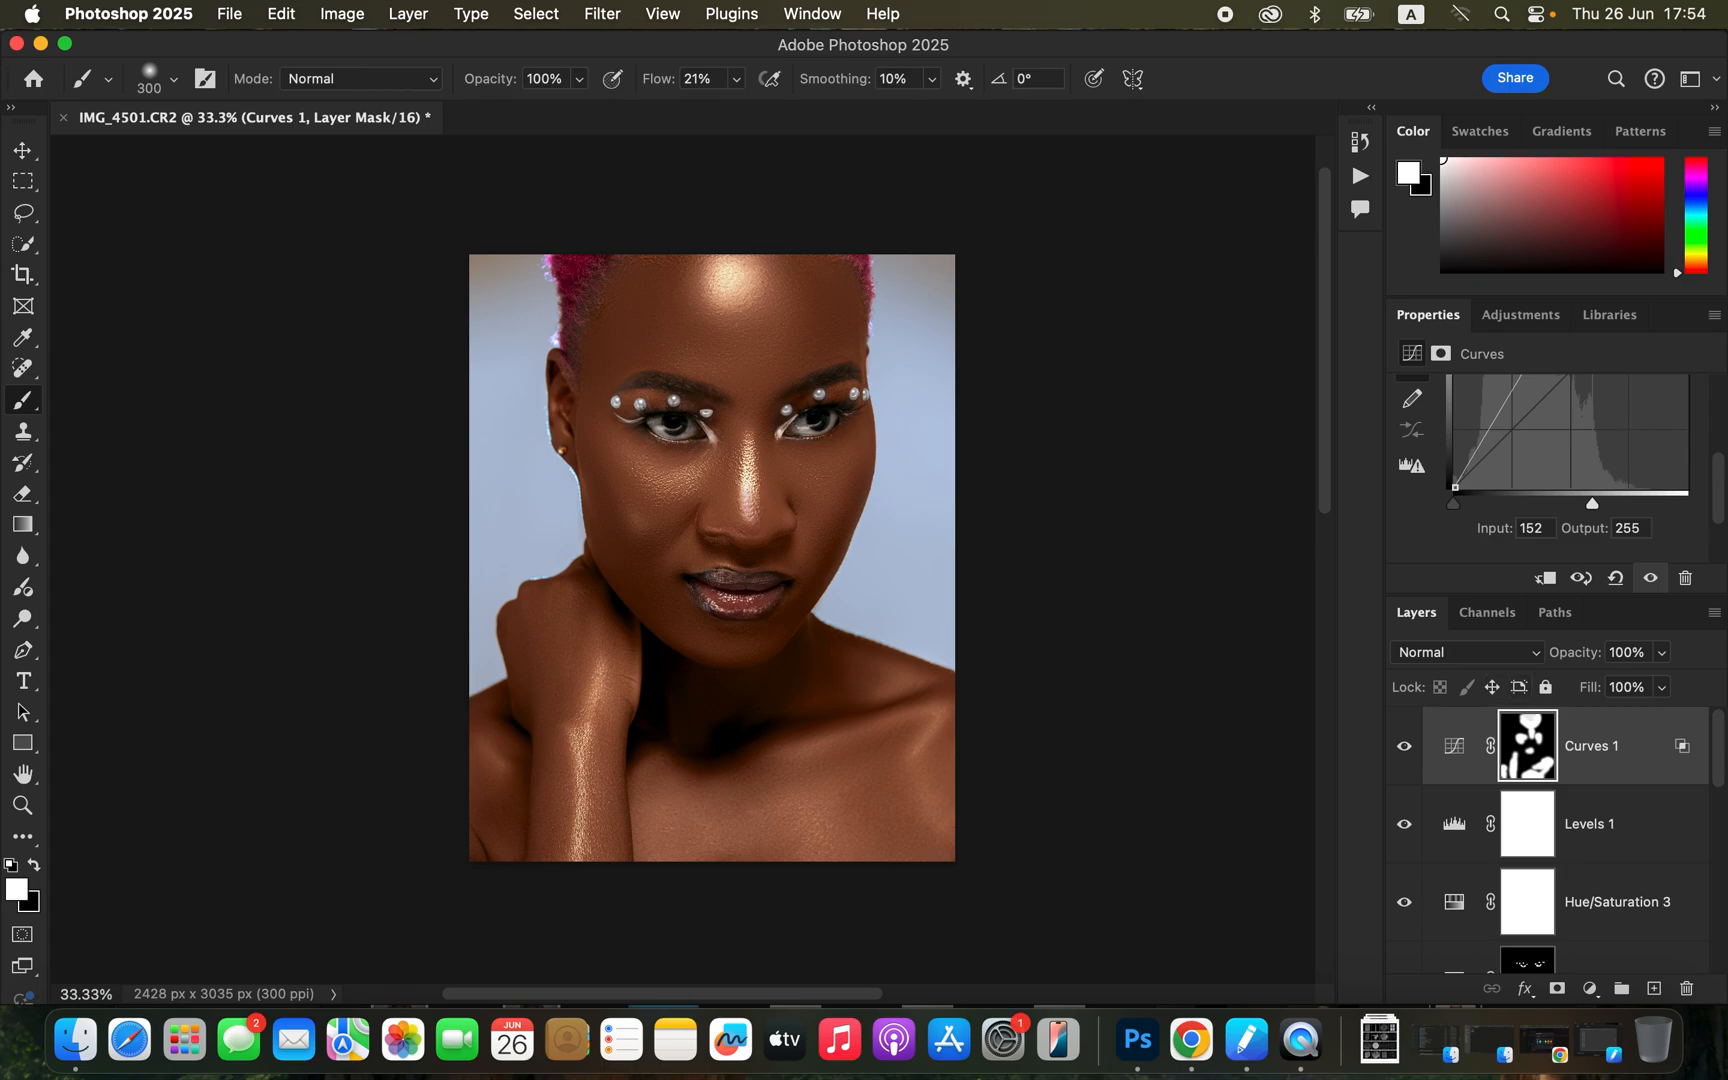
# Step: Lower the Curves layer's opacity to 35% and view the face closer
pyautogui.click(1661, 653)
pyautogui.moveTo(1661, 682); pyautogui.dragTo(1589, 682)
pyautogui.press('super+equal')
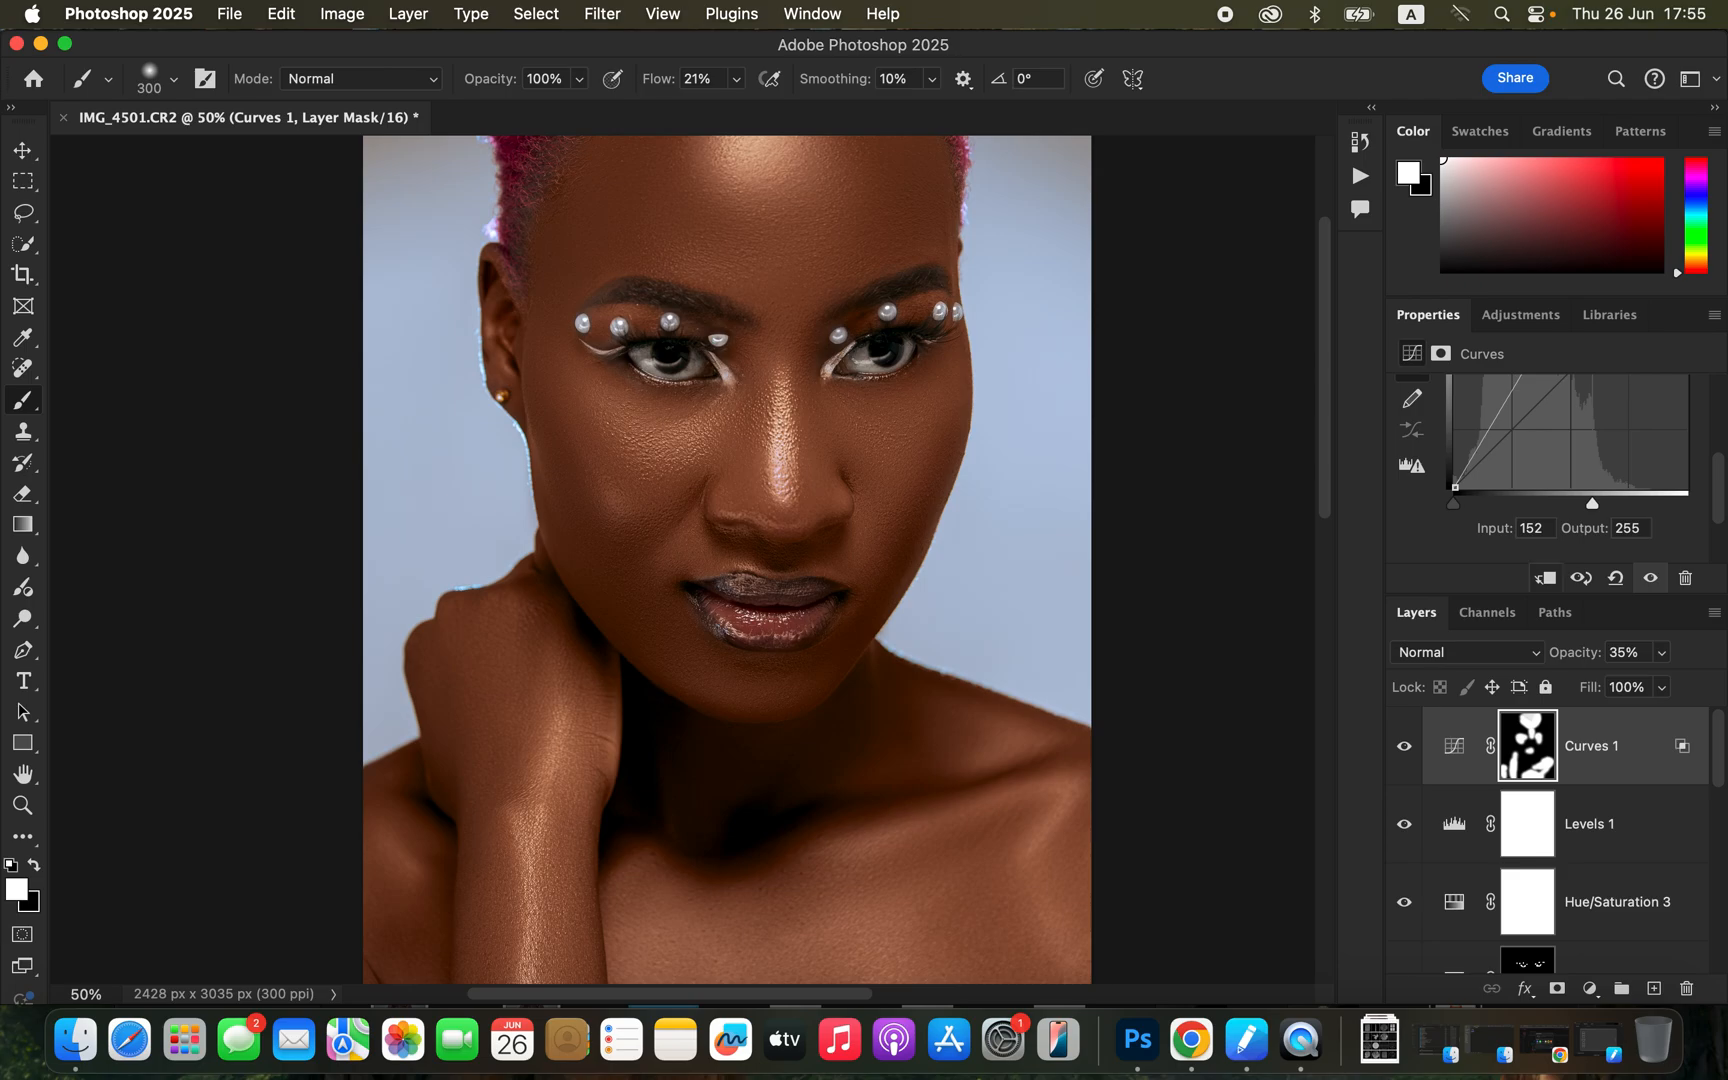
# Step: Compare the retouched portrait with the original by repeatedly hiding and restoring every layer except the Background
pyautogui.scroll(-10, 1565, 840)
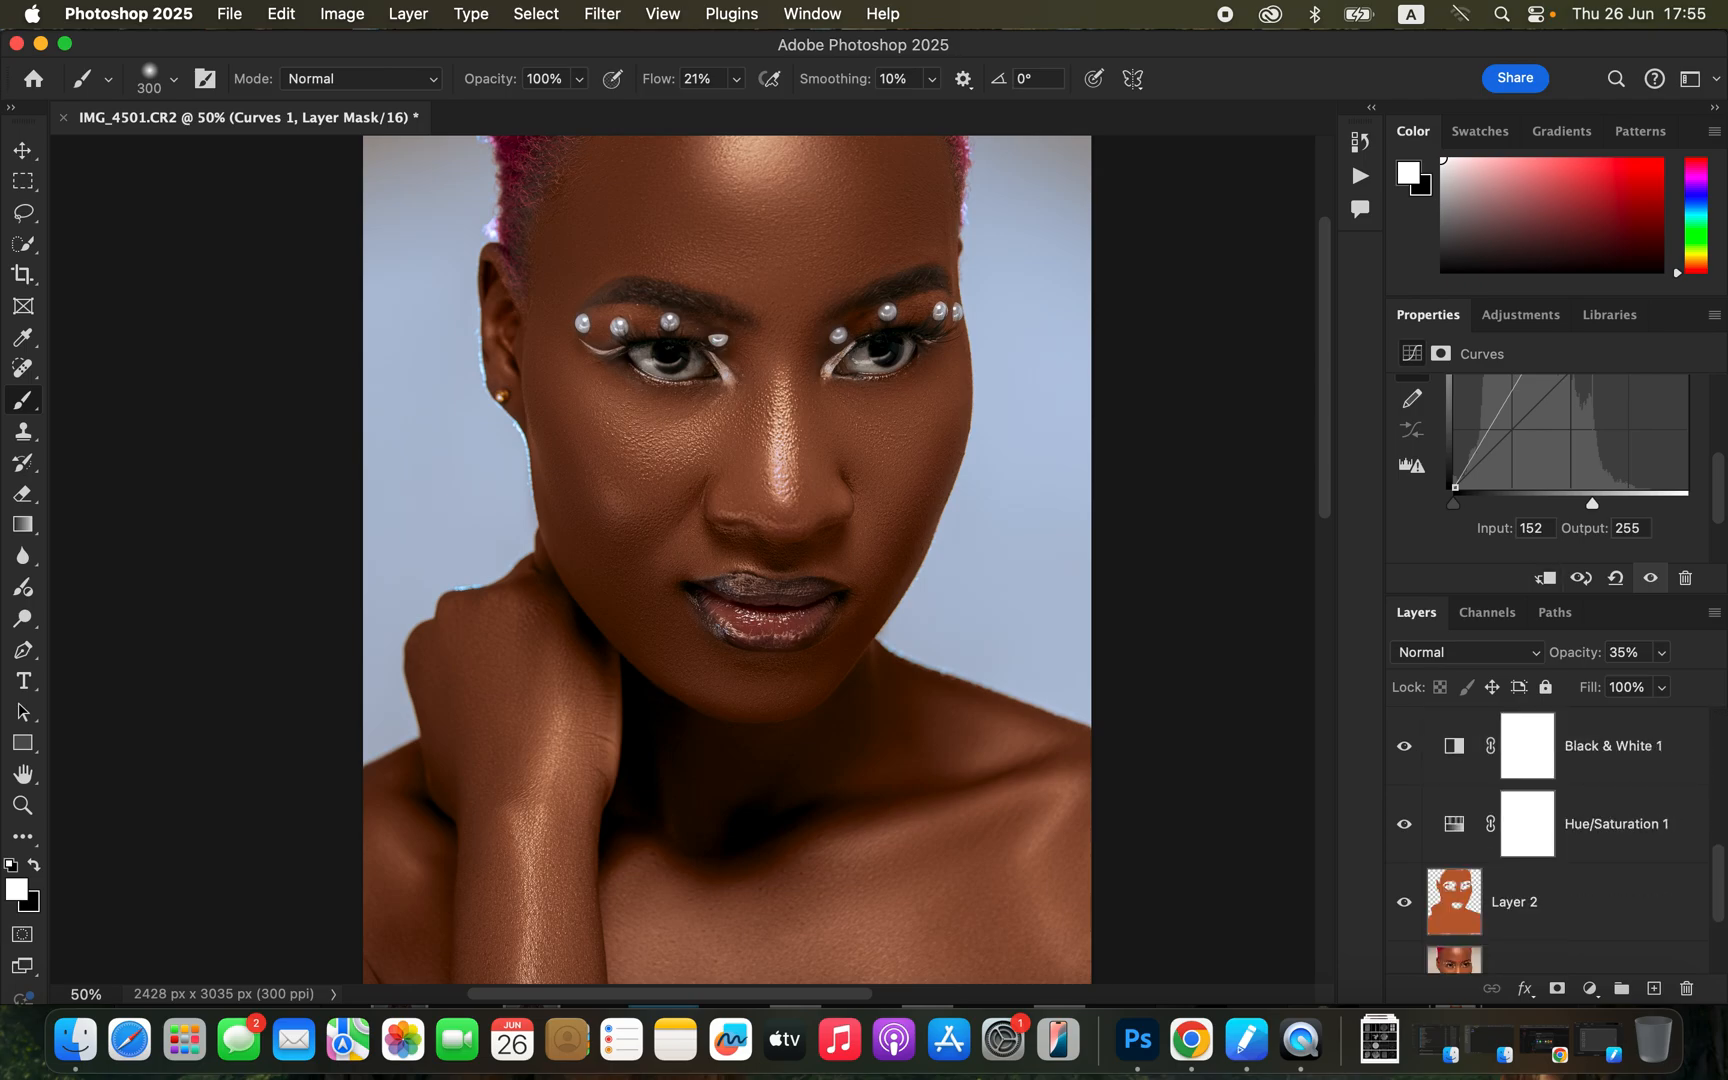
pyautogui.keyDown('alt'); pyautogui.click(1404, 934); pyautogui.keyUp('alt')
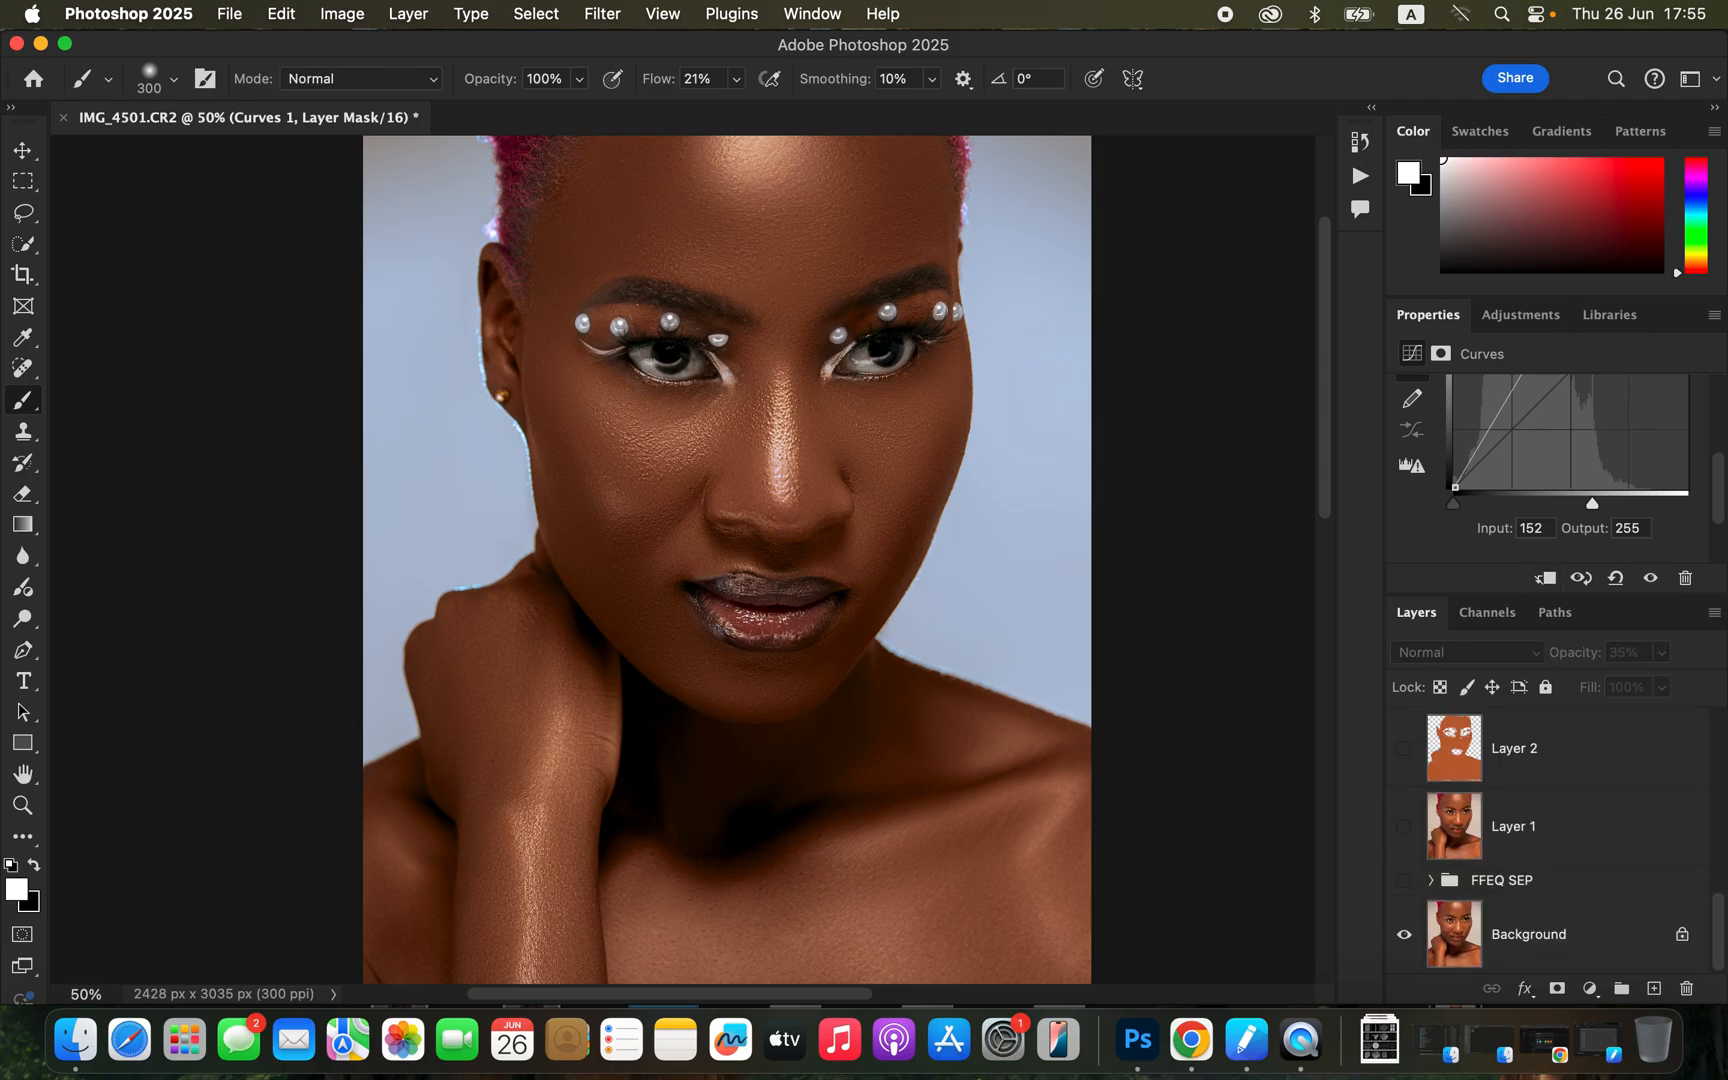
pyautogui.keyDown('alt'); pyautogui.click(1404, 934); pyautogui.keyUp('alt')
pyautogui.keyDown('alt'); pyautogui.click(1404, 934); pyautogui.keyUp('alt')
pyautogui.keyDown('alt'); pyautogui.click(1404, 934); pyautogui.keyUp('alt')
pyautogui.keyDown('alt'); pyautogui.click(1404, 934); pyautogui.keyUp('alt')
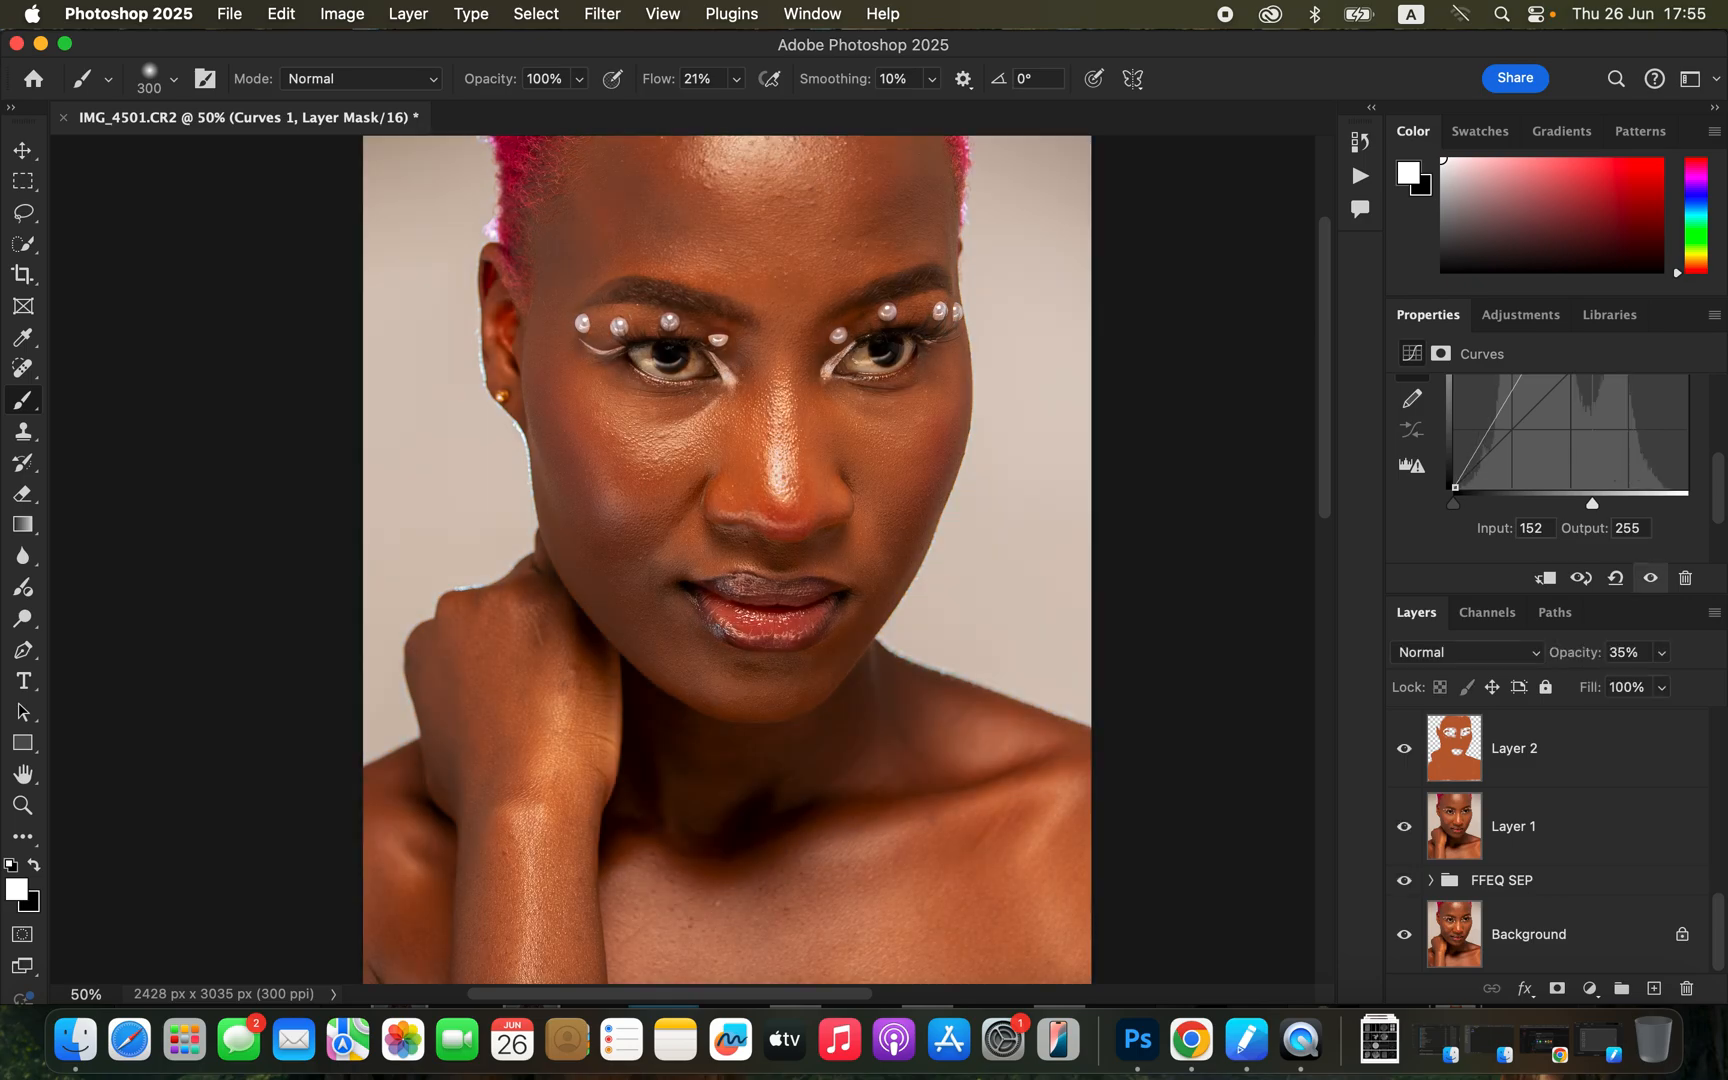
# Step: Restore the visibility of all retouching layers and open the Export As settings for the portrait
pyautogui.keyDown('alt'); pyautogui.click(1404, 934); pyautogui.keyUp('alt')
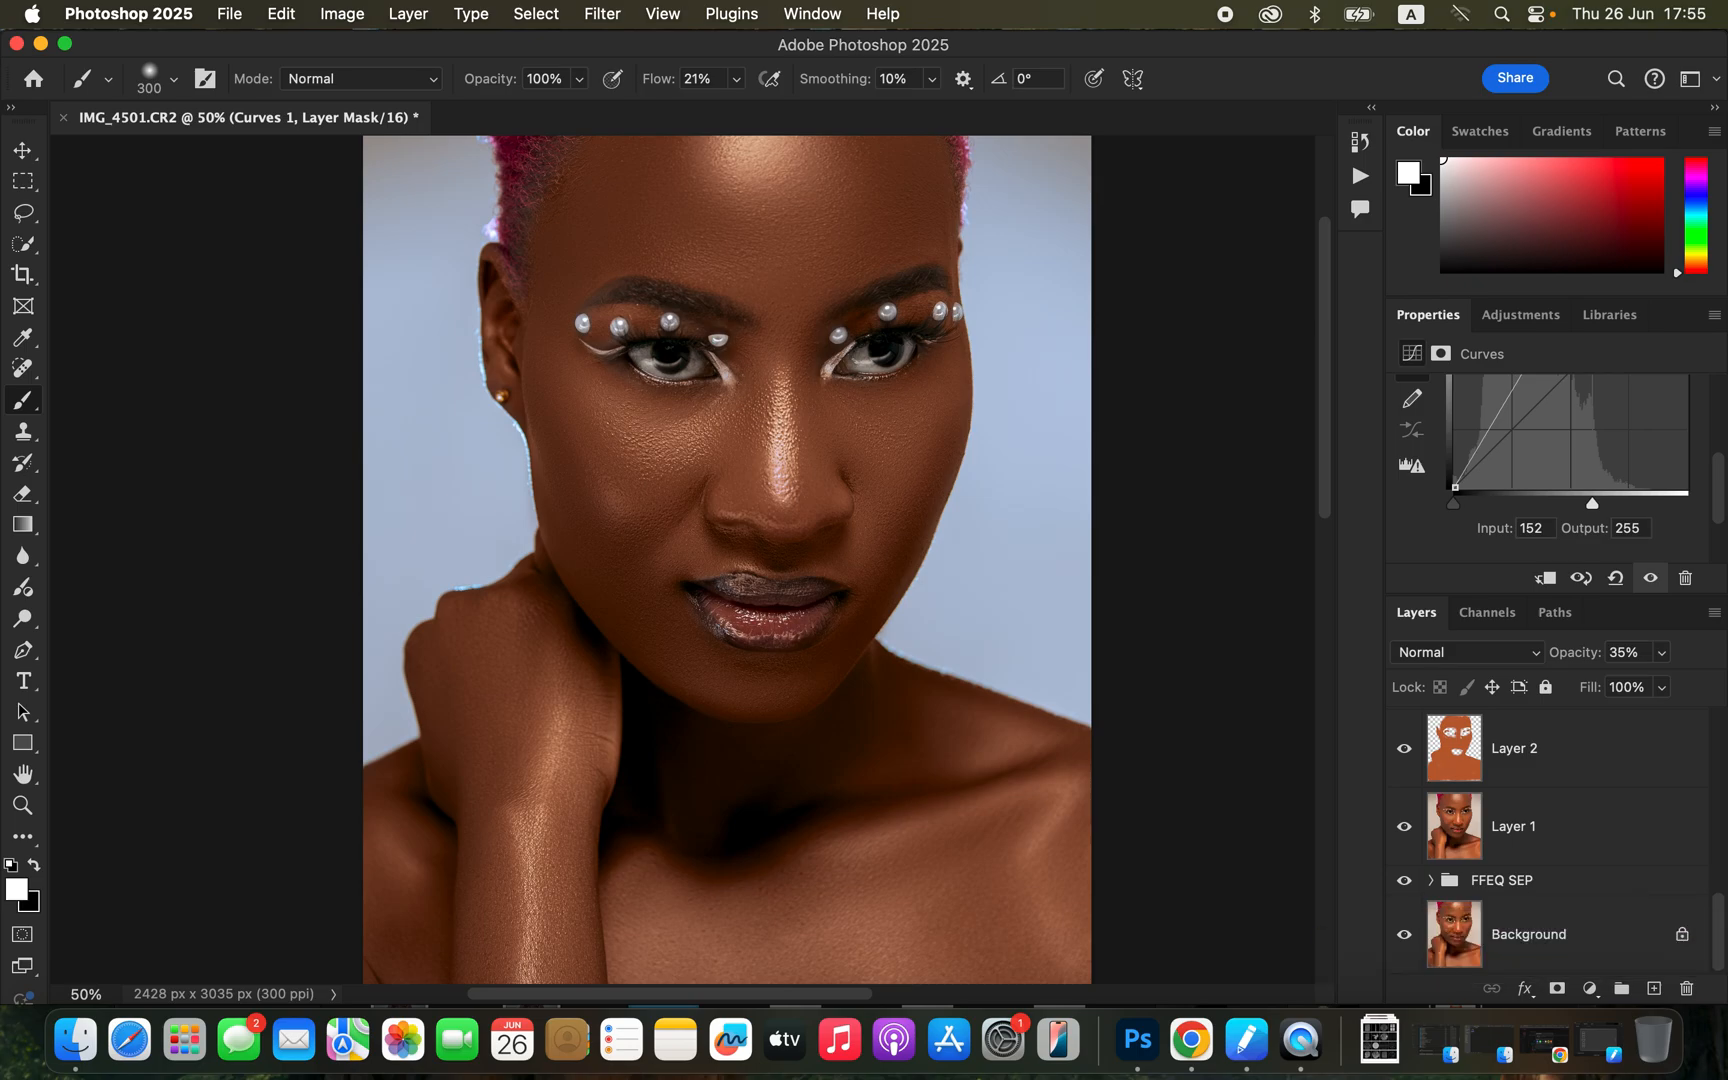
pyautogui.click(229, 14)
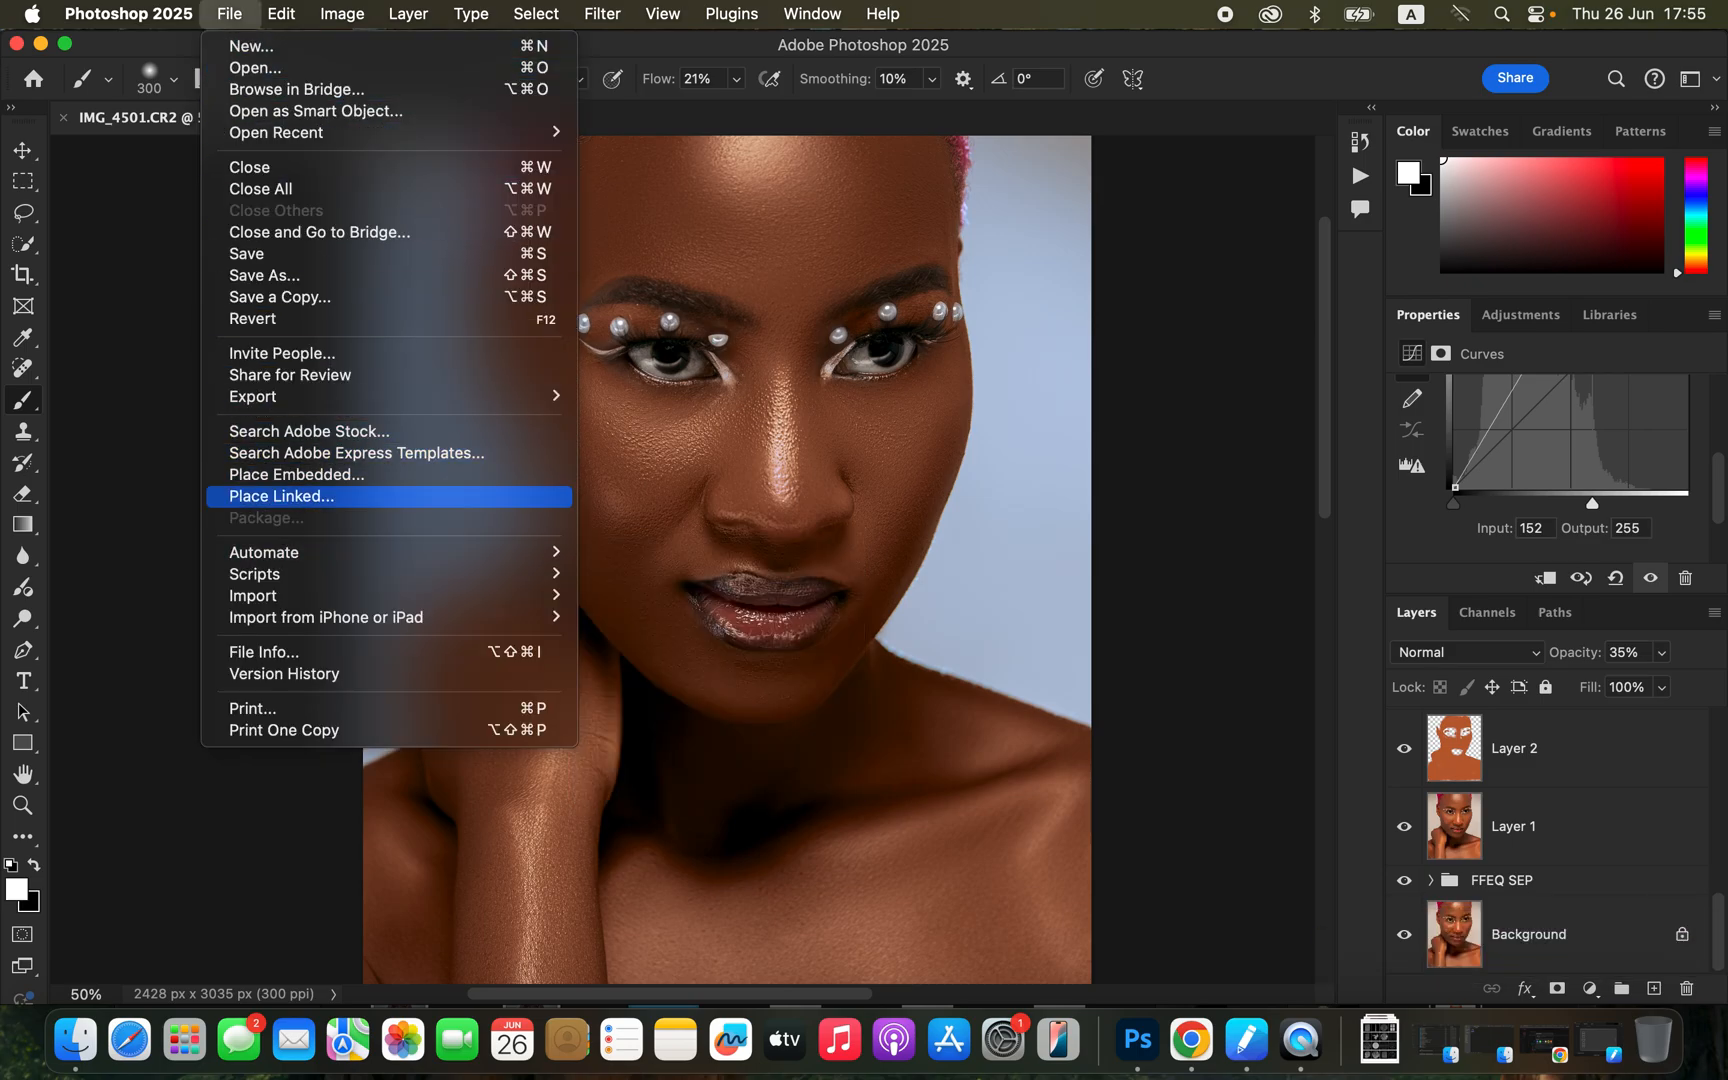
pyautogui.moveTo(540, 396)
pyautogui.click(660, 420)
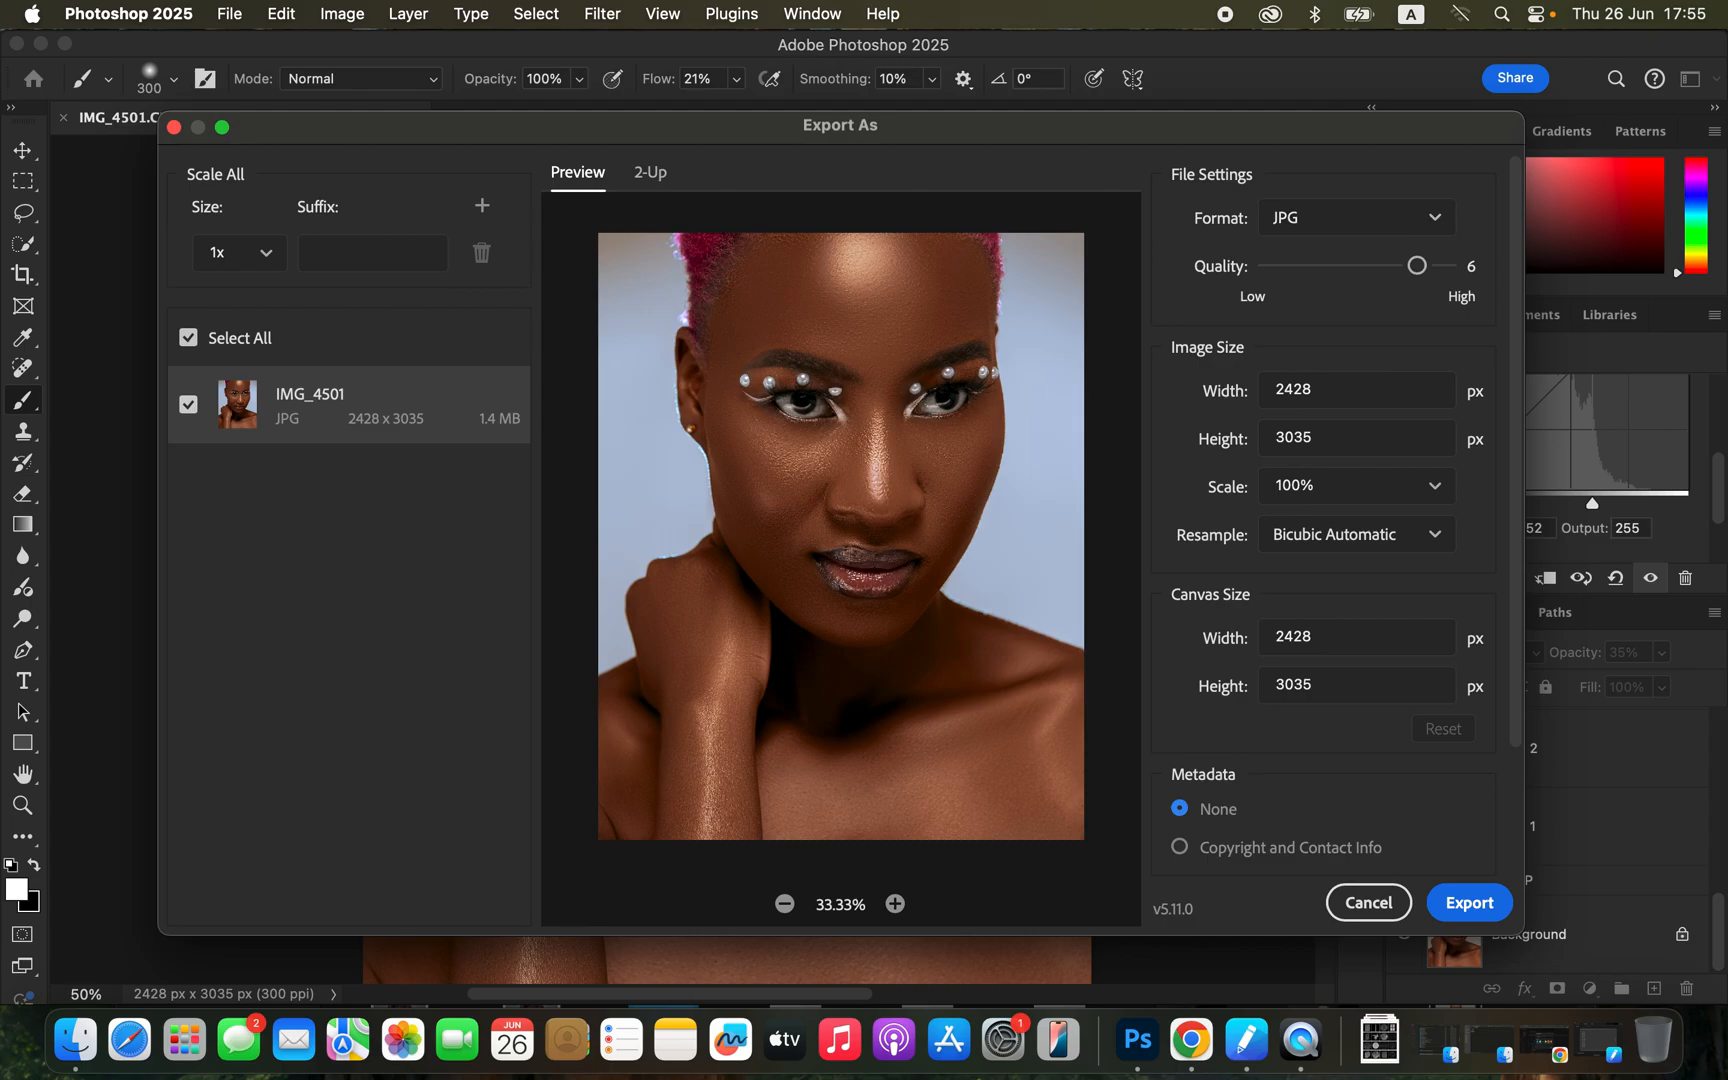
# Step: Raise the JPG export quality to the high end and set the resampling method to Bicubic Sharper
pyautogui.moveTo(1417, 266); pyautogui.dragTo(1447, 266)
pyautogui.click(1380, 535)
pyautogui.click(1350, 619)
pyautogui.scroll(-4, 1330, 520)
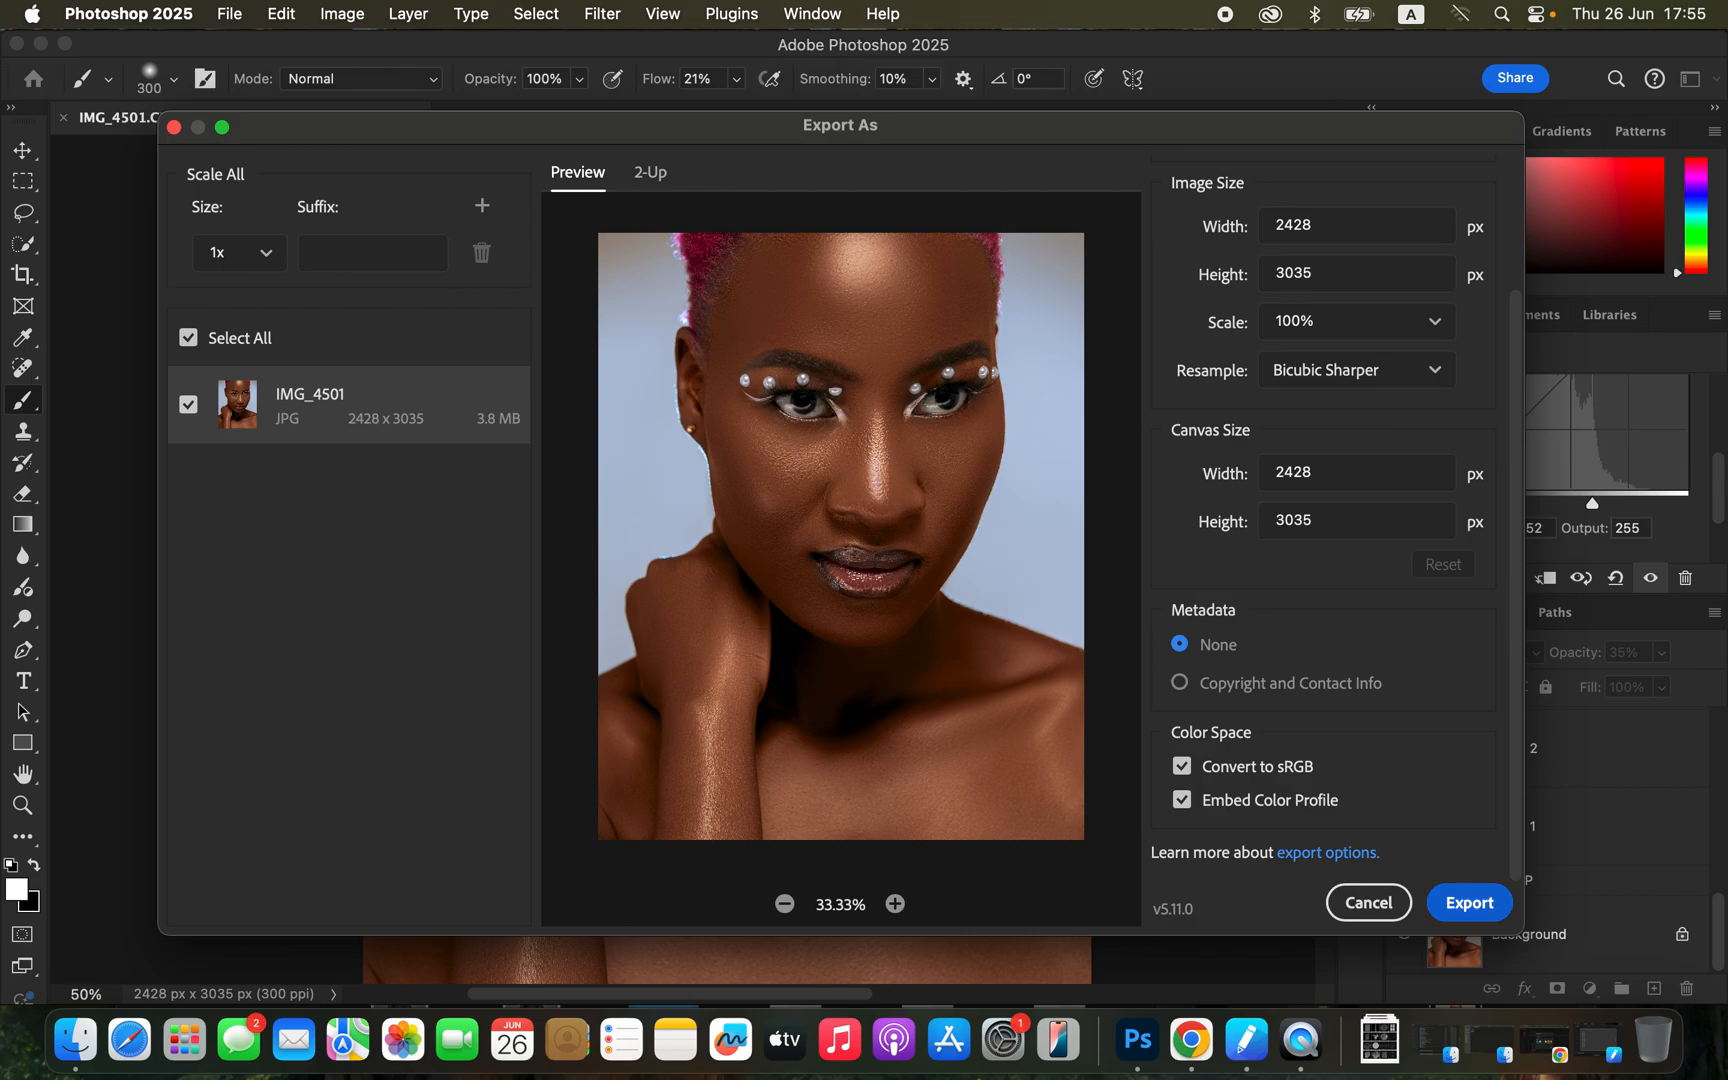
# Step: Export the retouched portrait as a JPG named IMG_4501 to the Desktop
pyautogui.click(1469, 903)
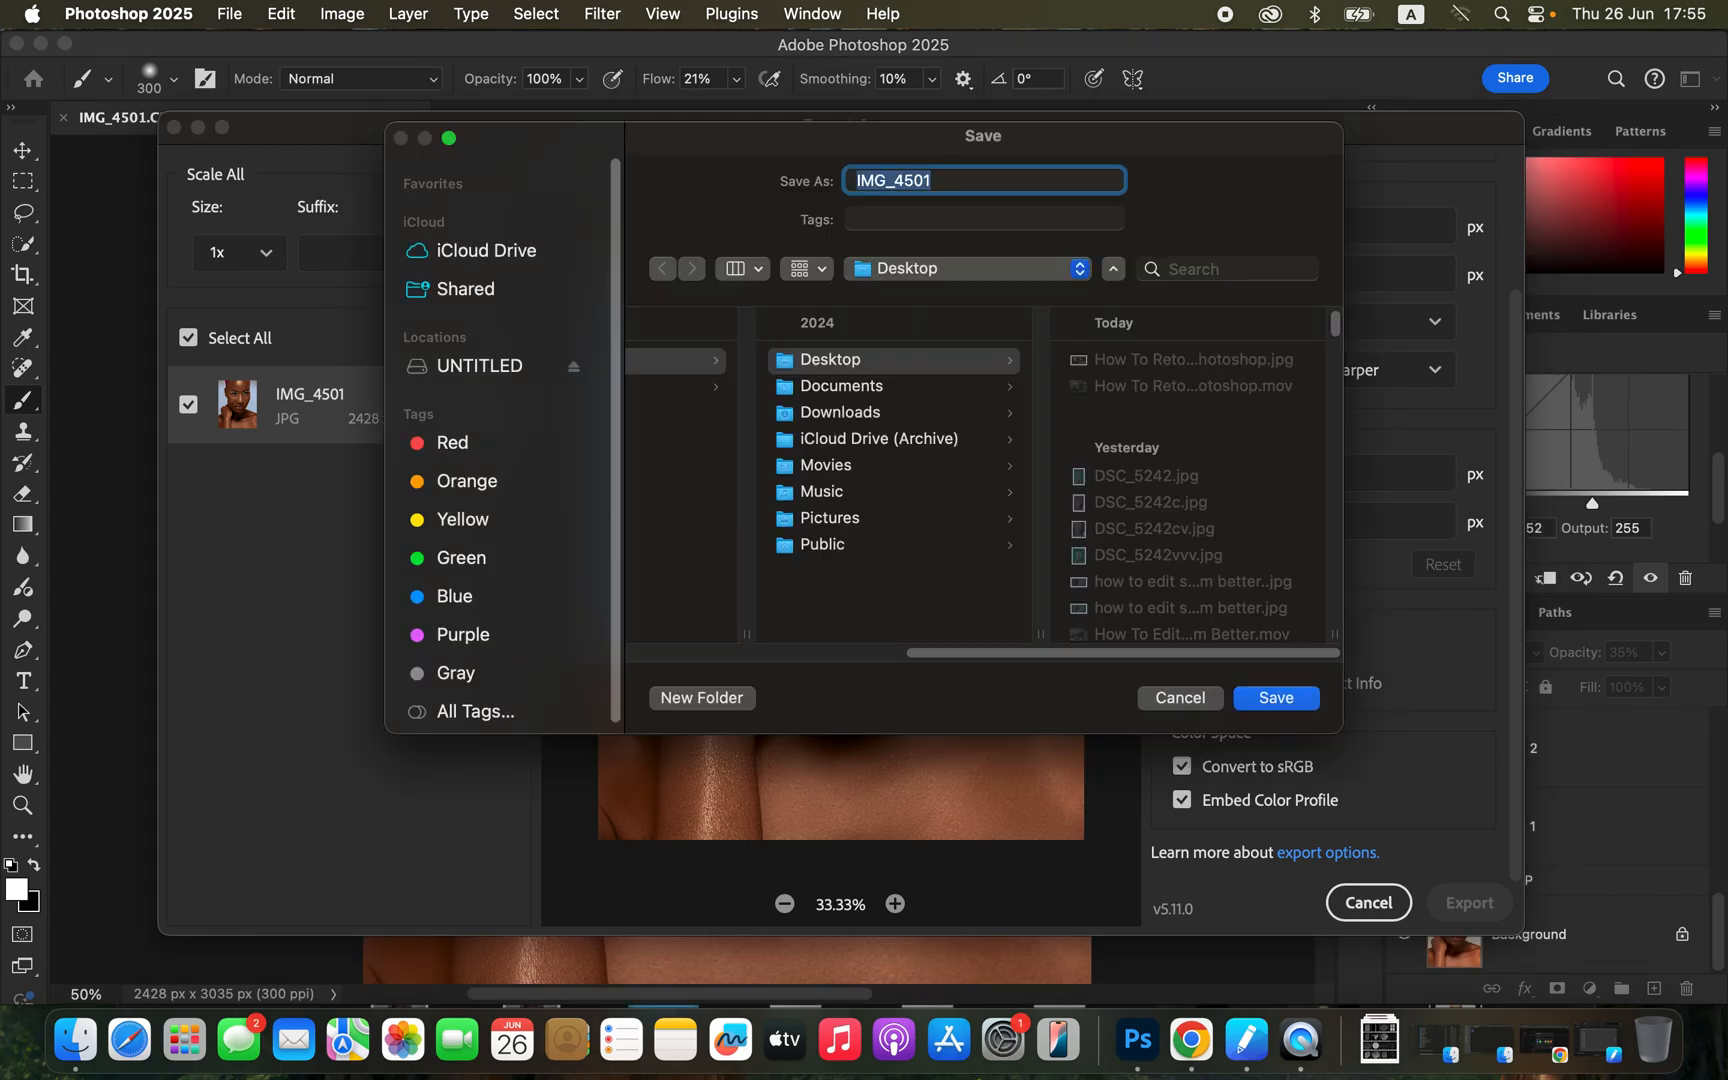
pyautogui.press('Return')
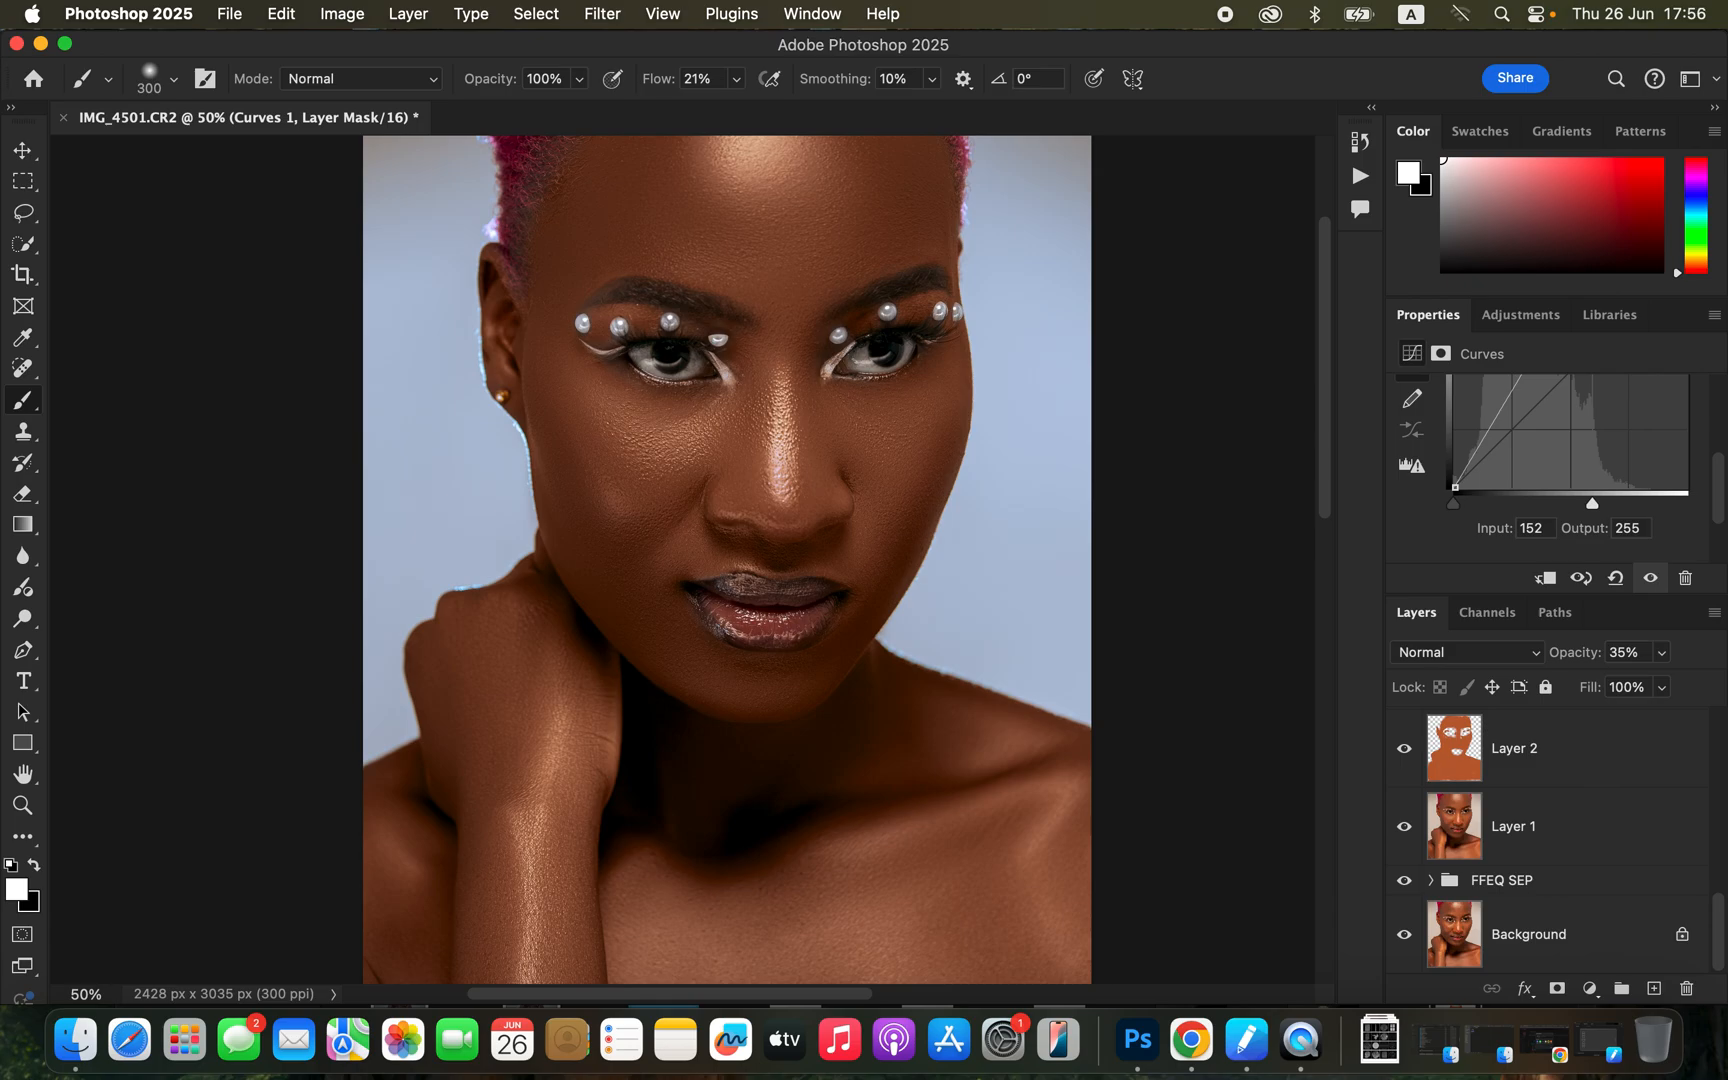
pyautogui.press('super+minus')
pyautogui.press('super+equal')
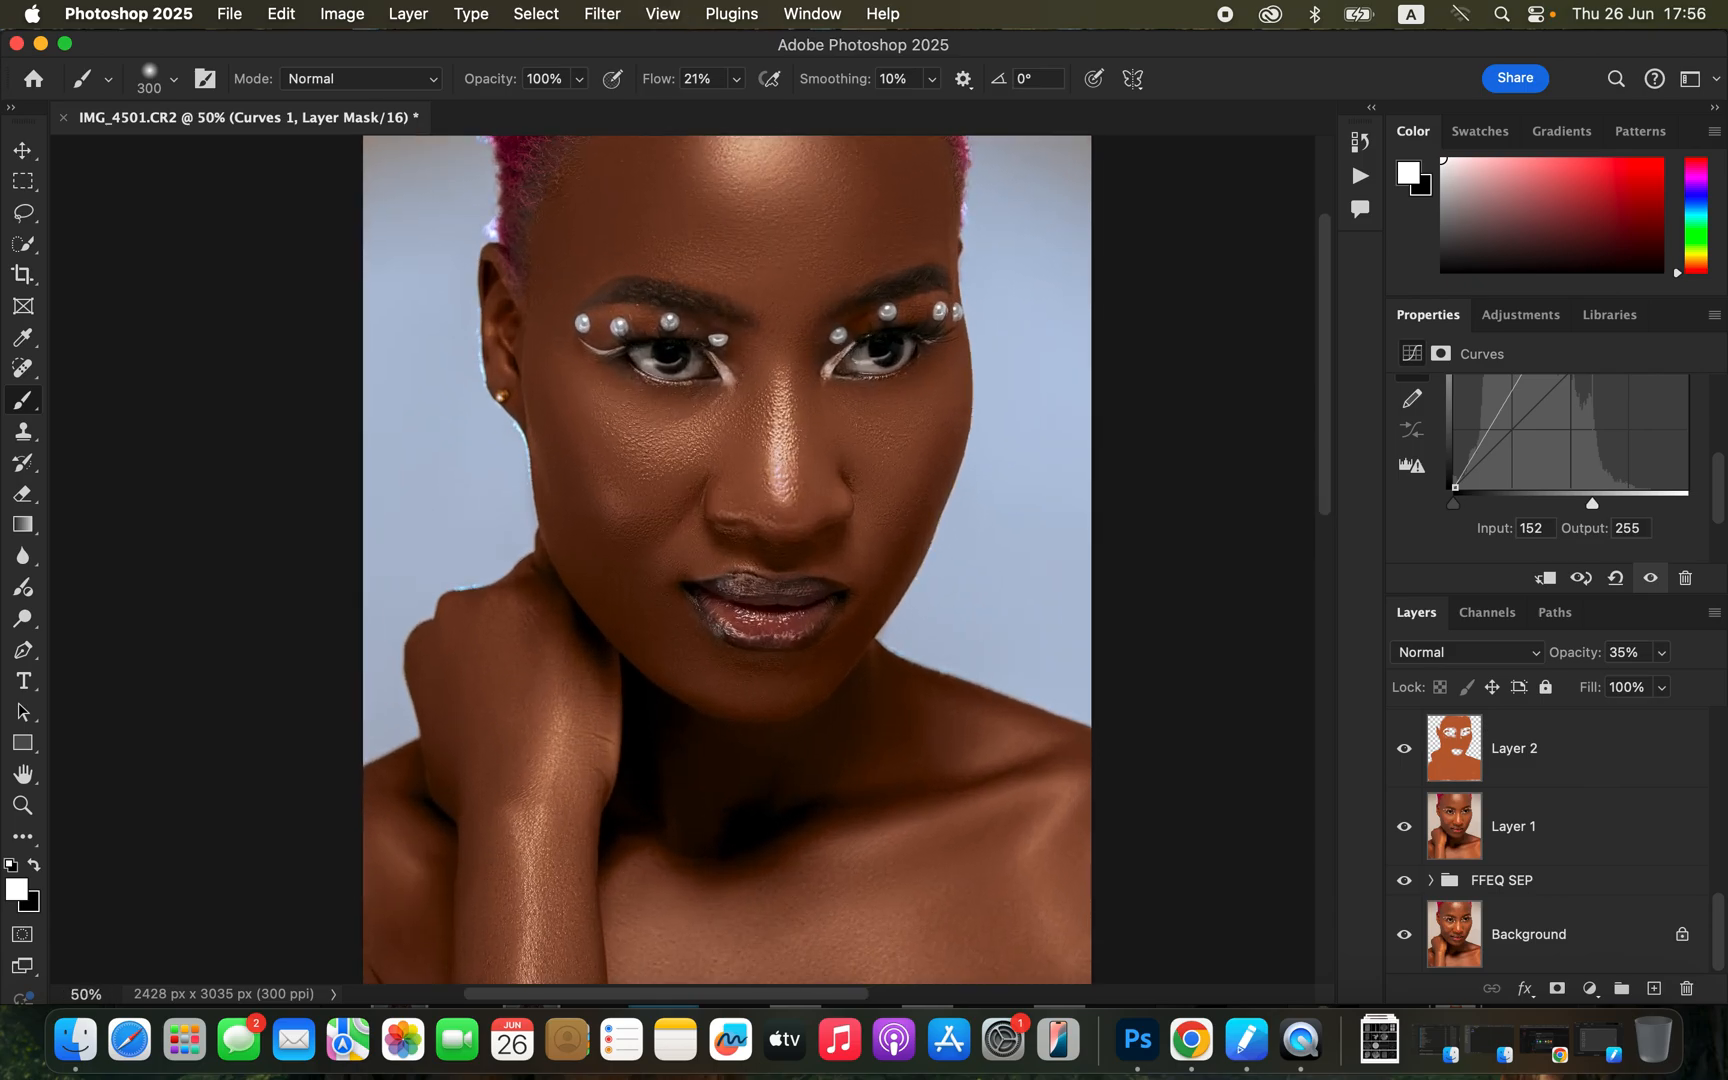